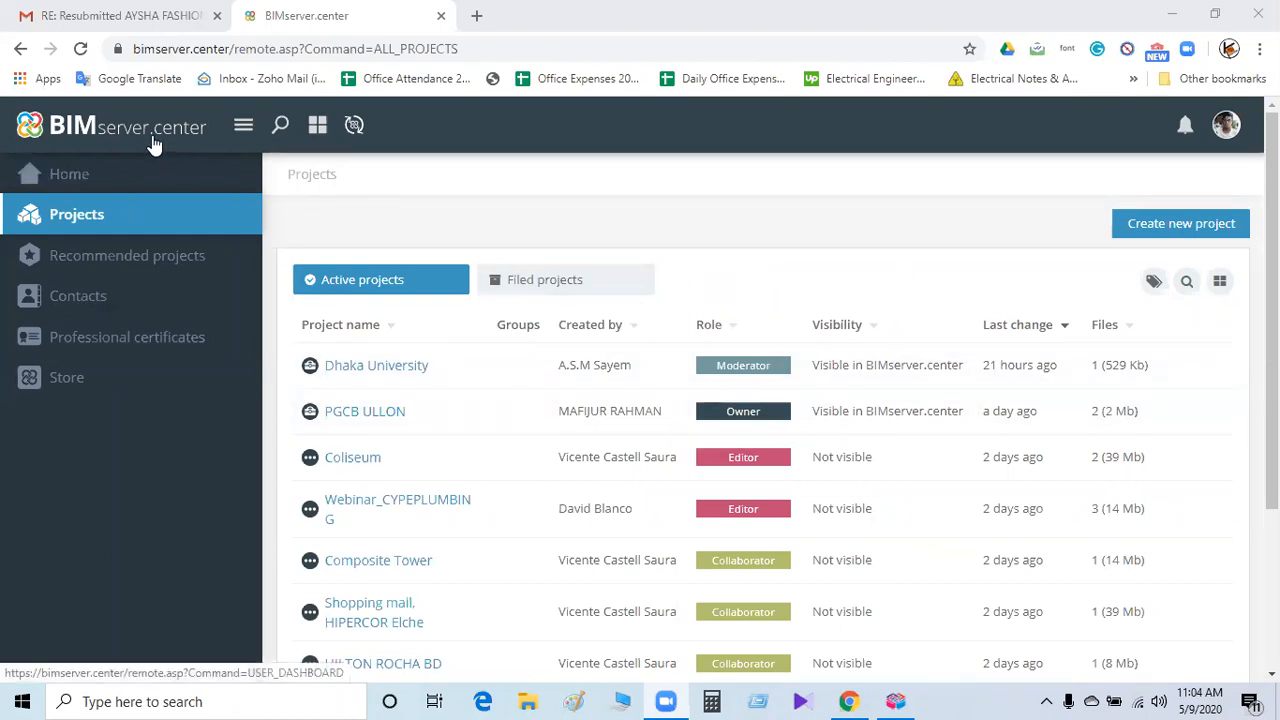
Open the PGCB ULLON project from the project list and show its model in the full 3D design viewer.
left_click(350, 420)
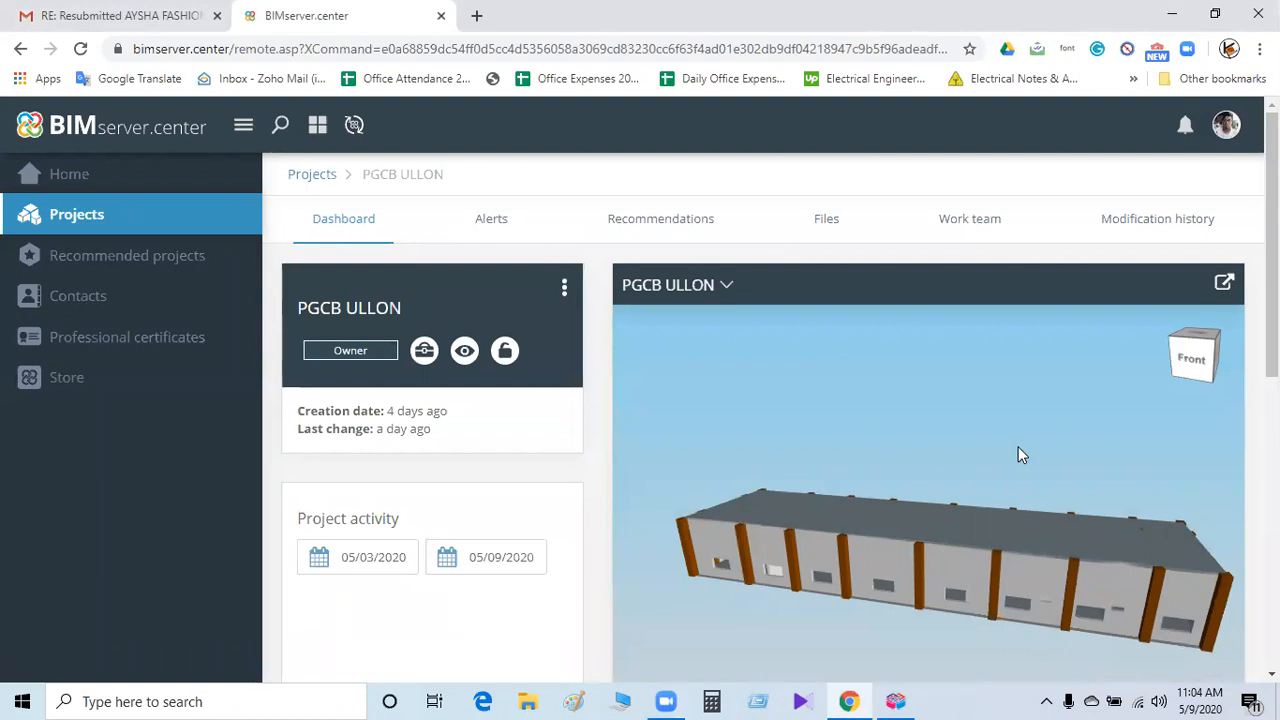
scroll(930, 452, "down", 4)
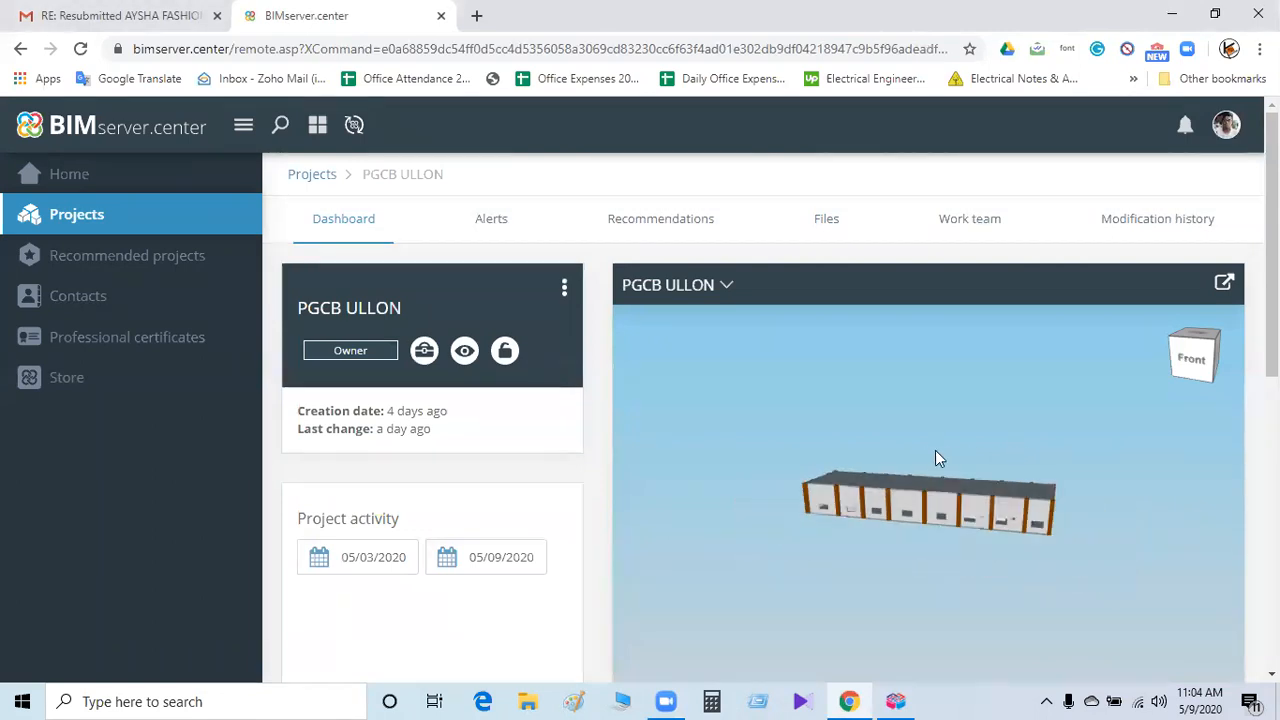
left_click(1224, 282)
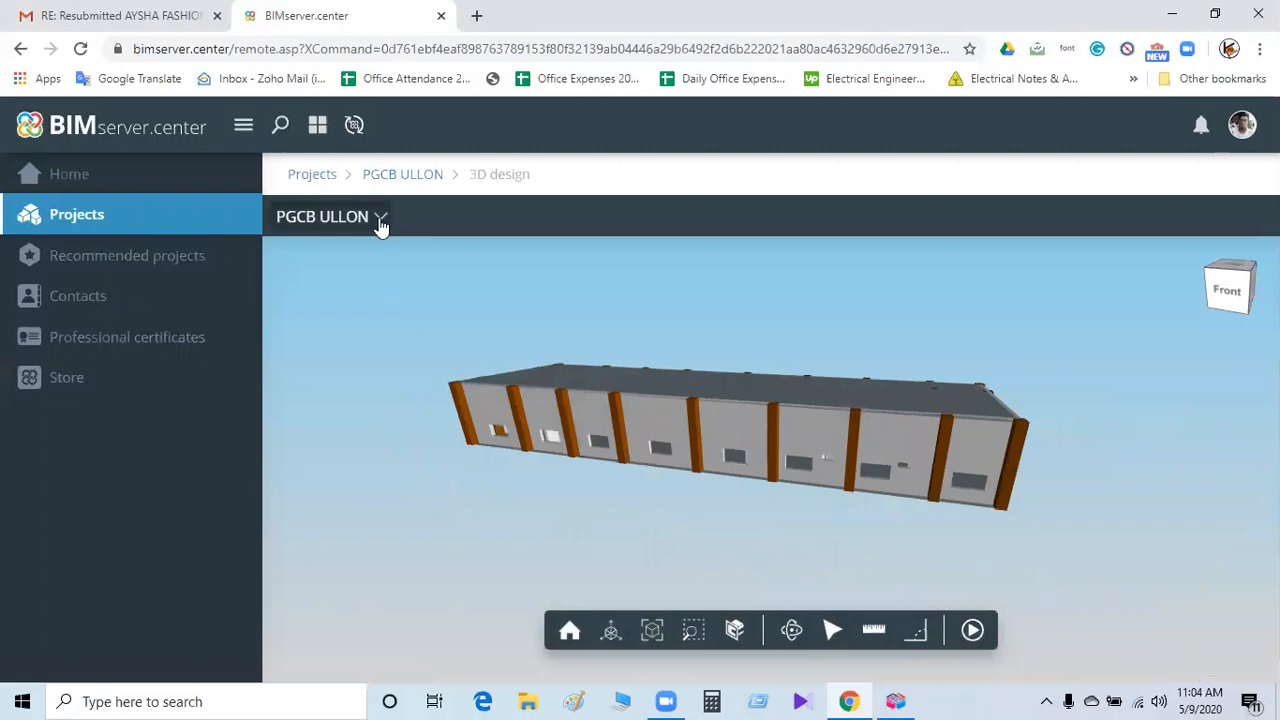
Make the architectural model transparent, show the thermal loads model with it, and view both from different angles.
left_click(381, 220)
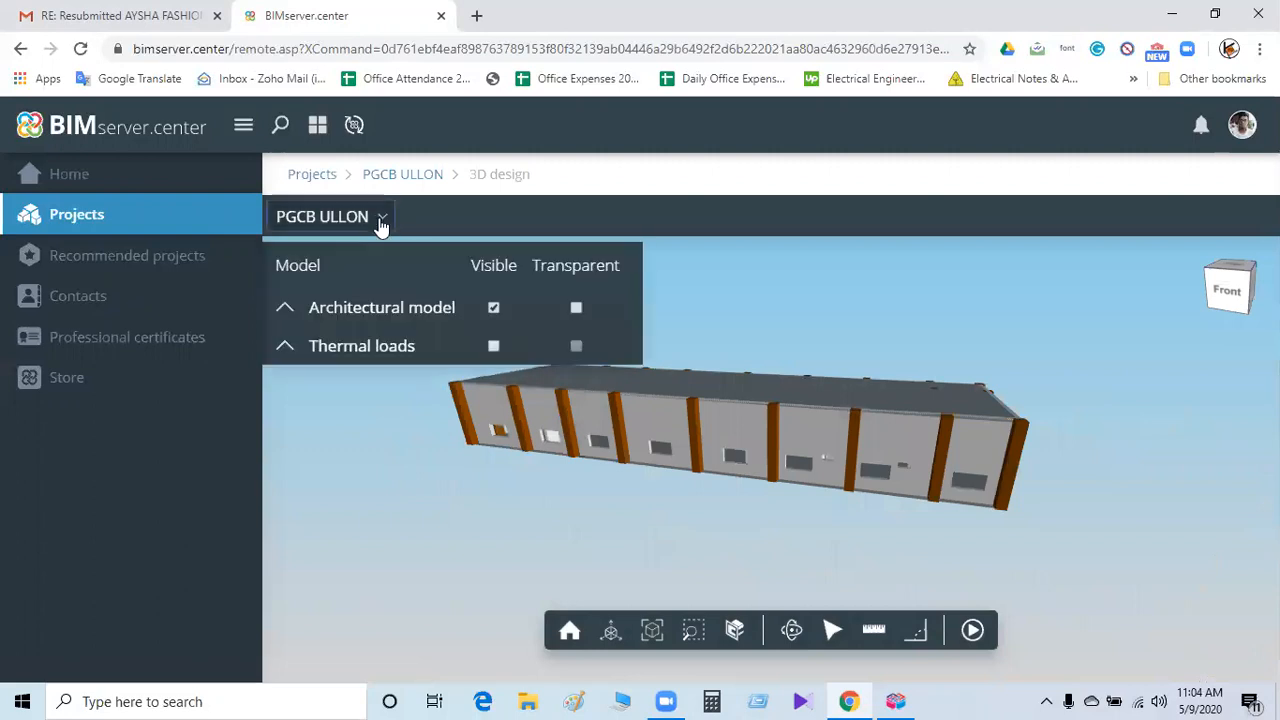
left_click(576, 307)
mouse_move(729, 418)
left_mouse_down()
mouse_move(797, 457)
mouse_move(766, 537)
mouse_move(742, 527)
mouse_move(775, 470)
mouse_move(850, 430)
mouse_move(948, 496)
mouse_move(528, 387)
left_mouse_up()
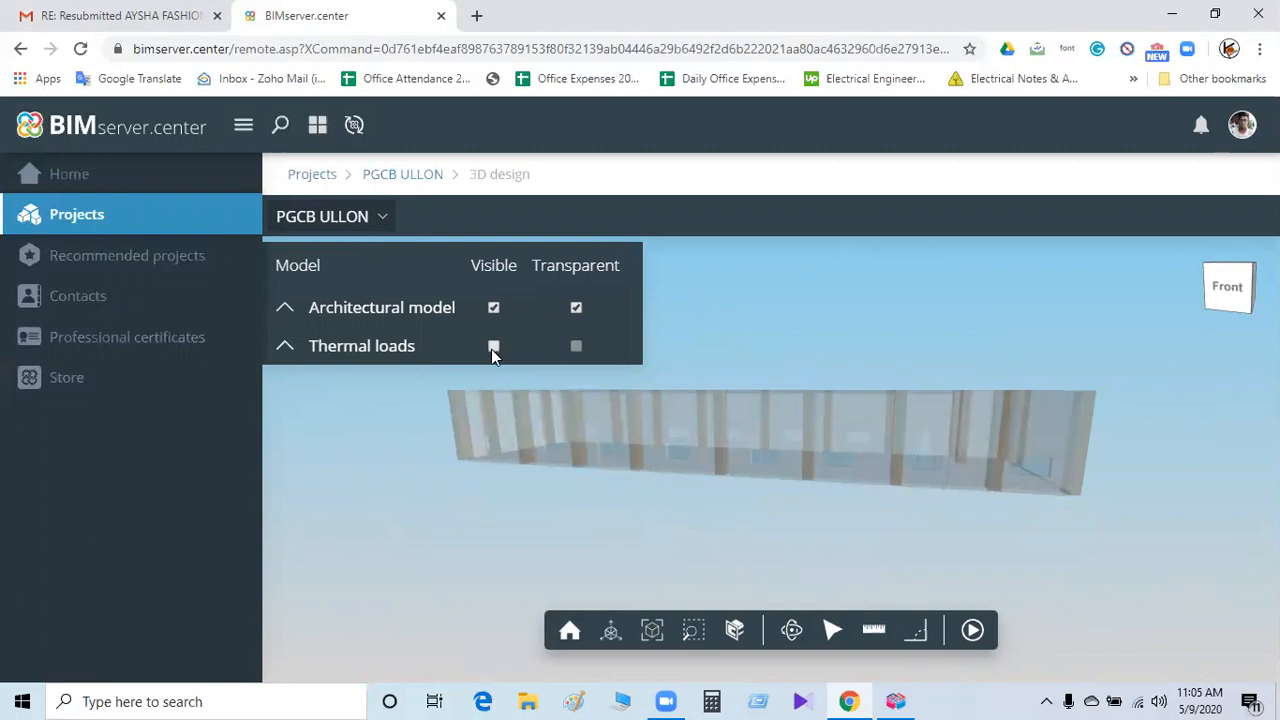
left_click(492, 347)
left_click_drag(924, 452, 768, 484)
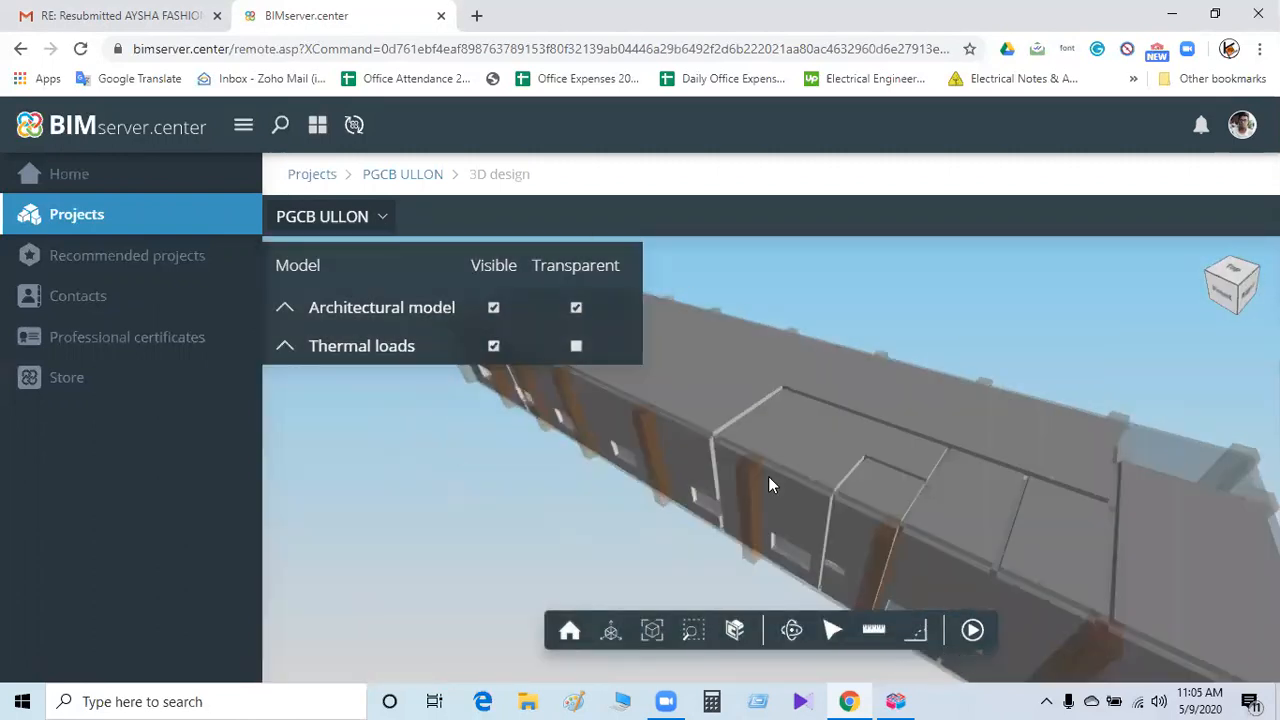
Toggle the architectural model's visibility and transparency off and on again to compare it with the thermal loads model.
left_click(494, 309)
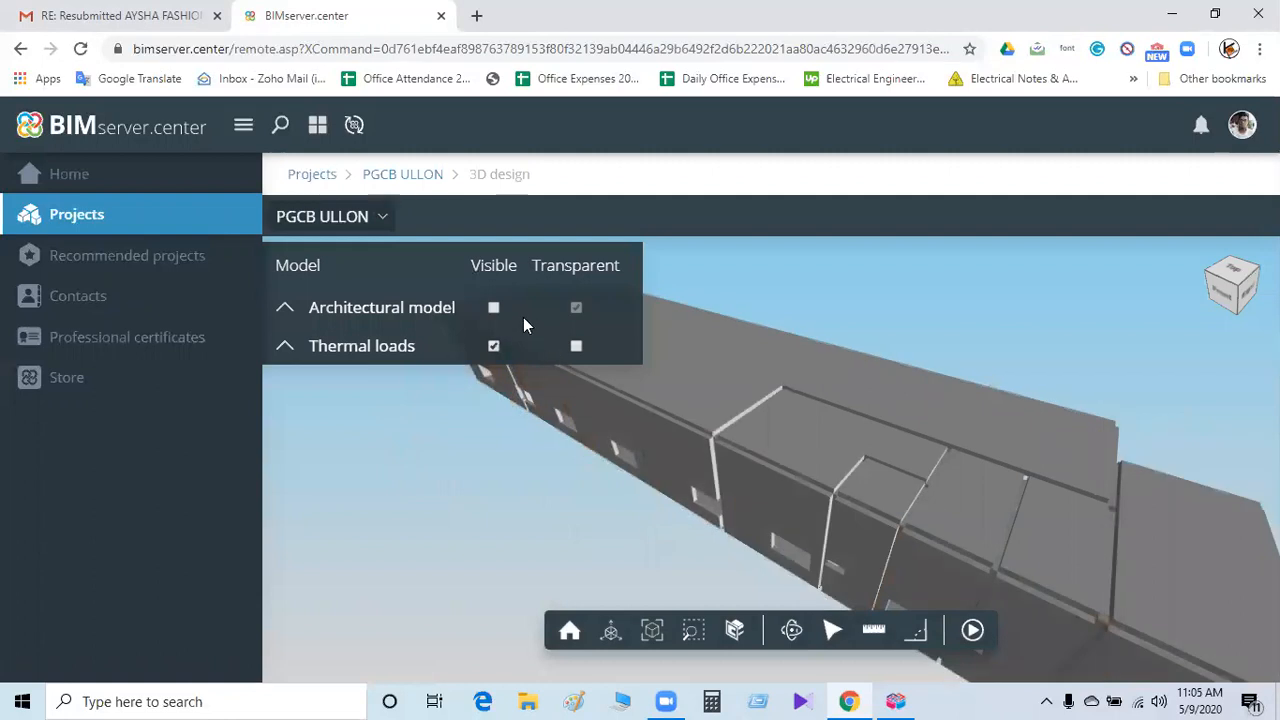
left_click(496, 309)
left_click(578, 308)
left_click(572, 308)
left_click_drag(879, 474, 771, 449)
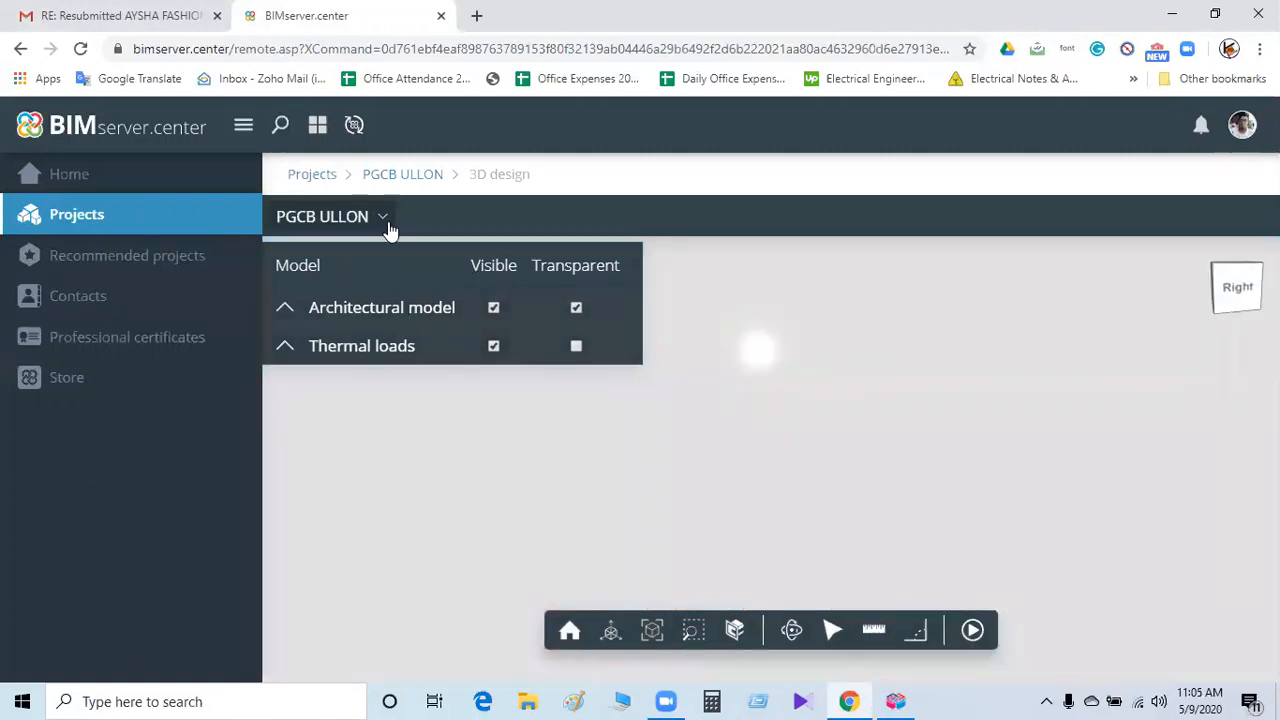
Hide the thermal loads model and show only the architectural model without transparency.
left_click(576, 308)
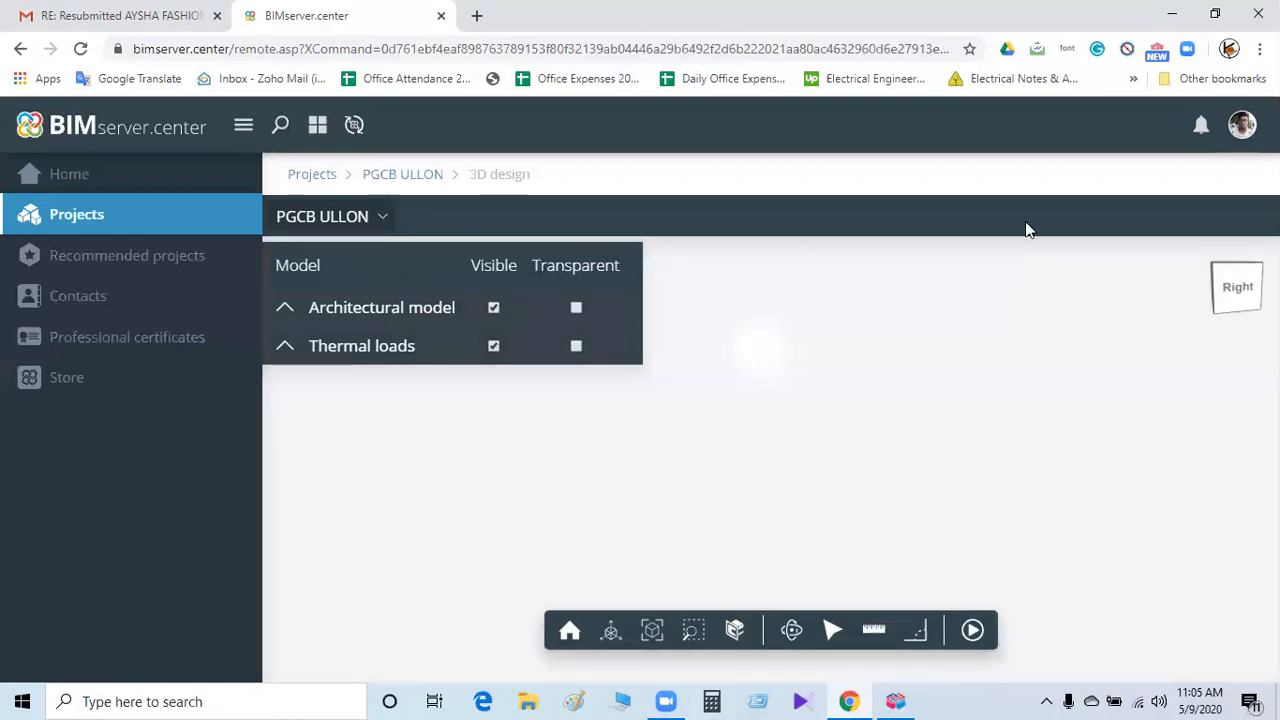
left_click(493, 309)
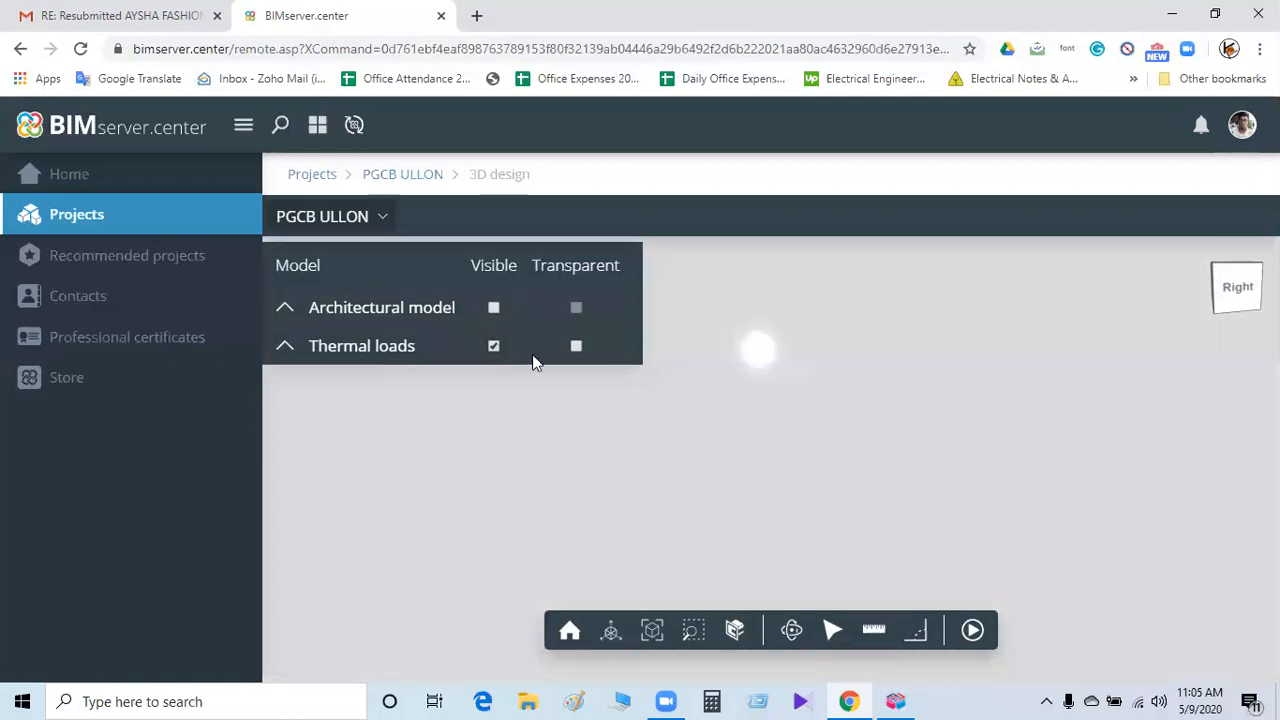
left_click(493, 346)
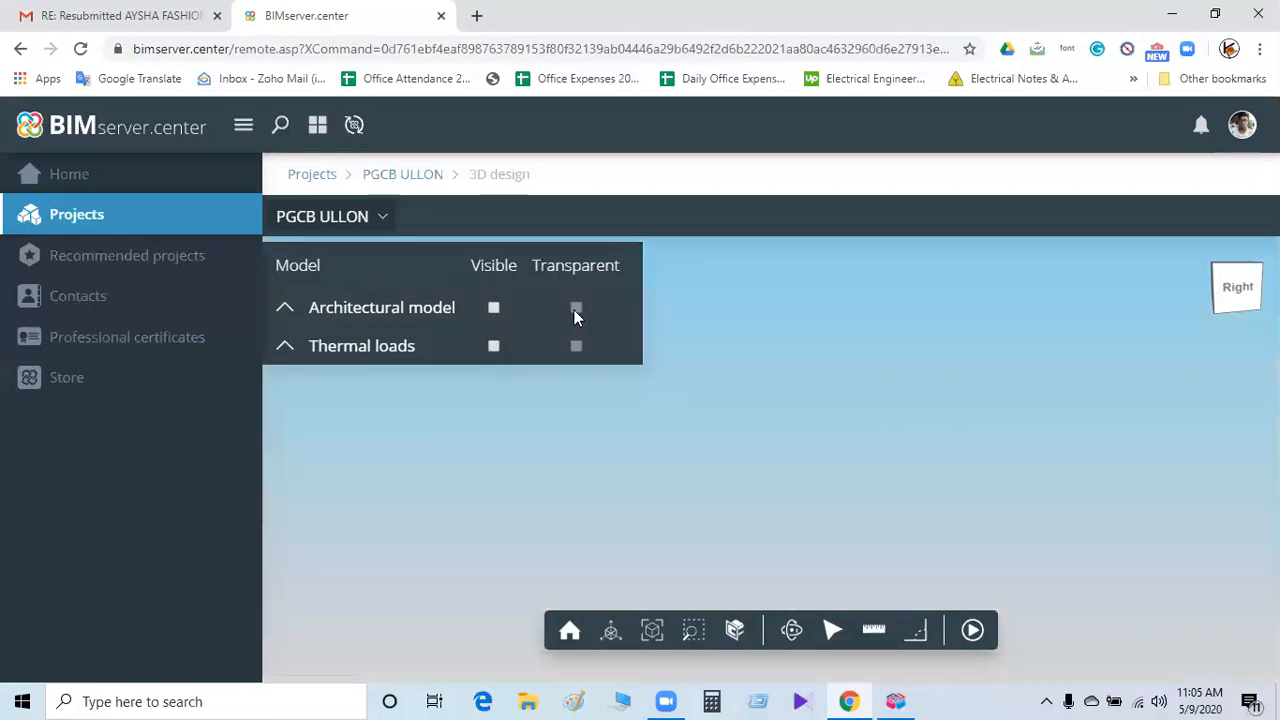
left_click(492, 307)
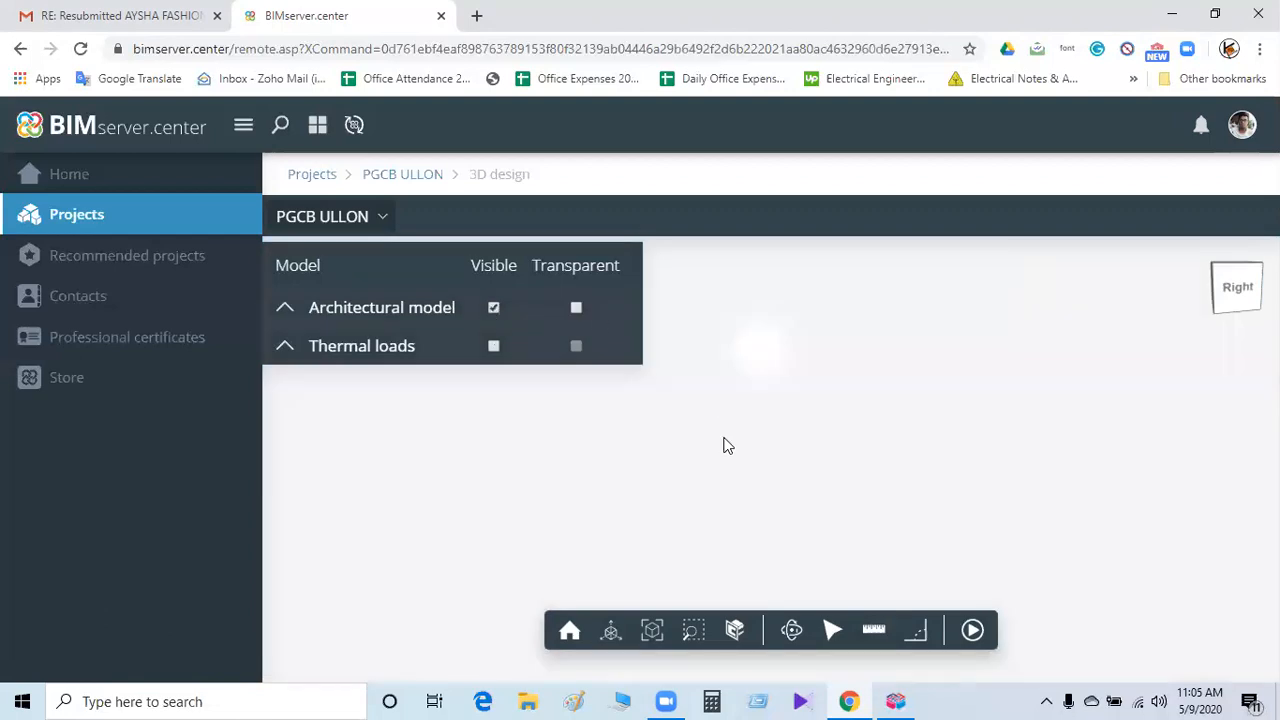
left_click_drag(668, 423, 780, 440)
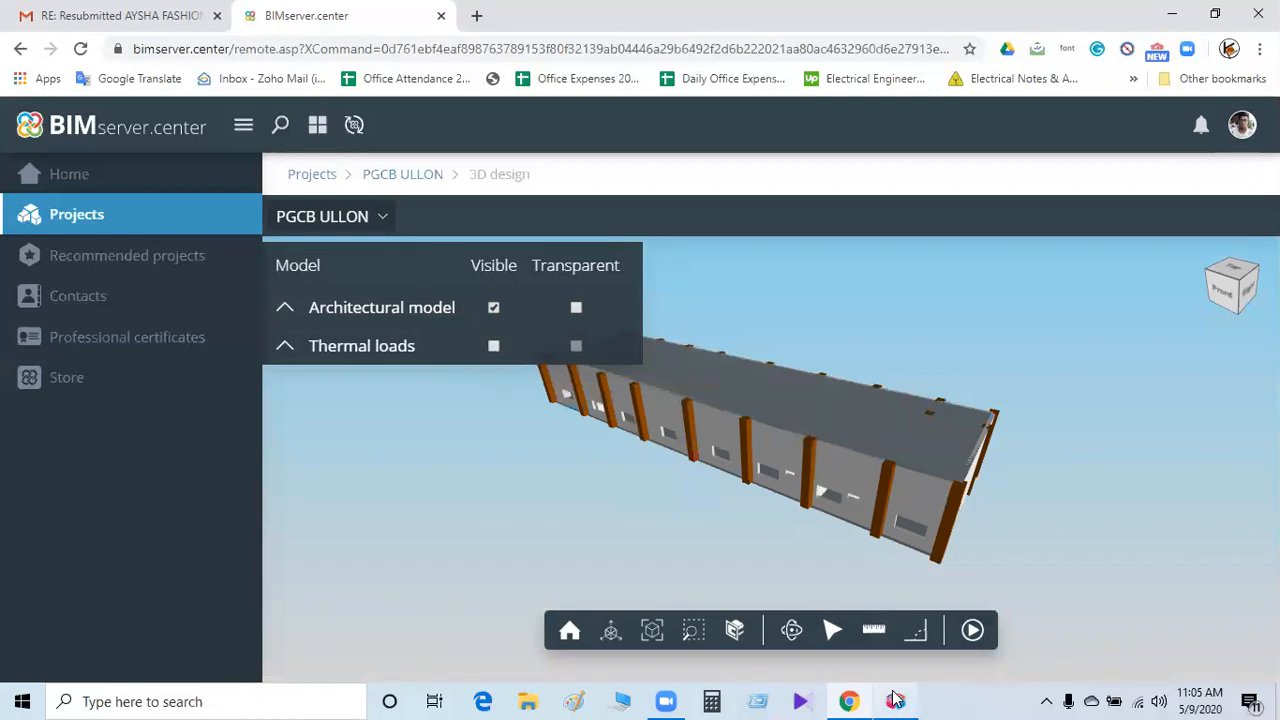
Switch to IFC Builder to review the PGCB Ullon ground floor plan and return to BIMserver.center.
left_click(829, 672)
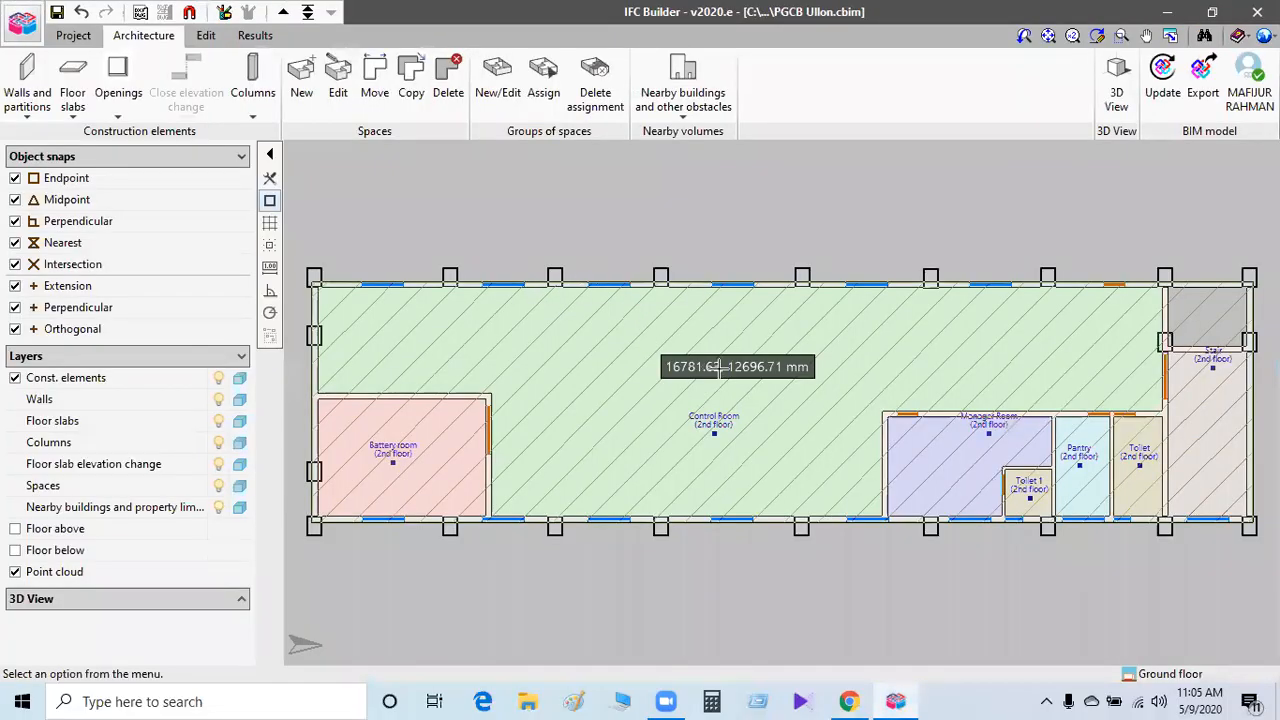
scroll(720, 380, "down", 2)
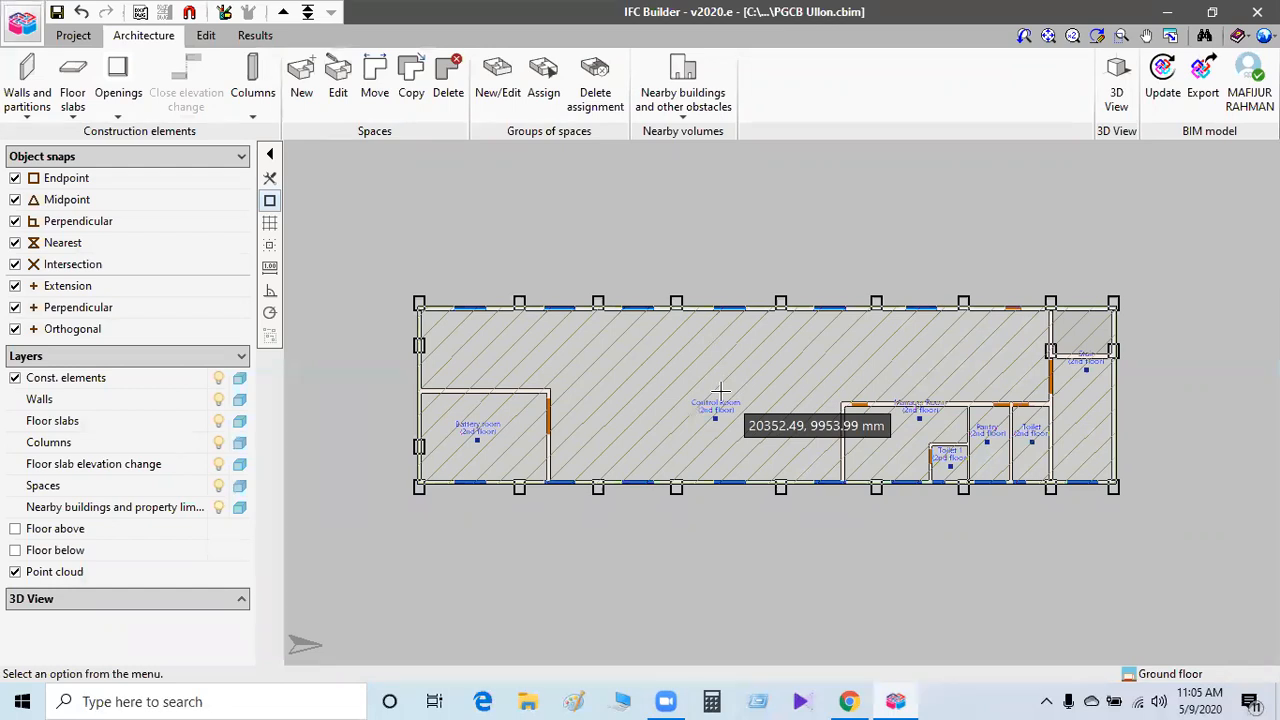
left_click(1167, 12)
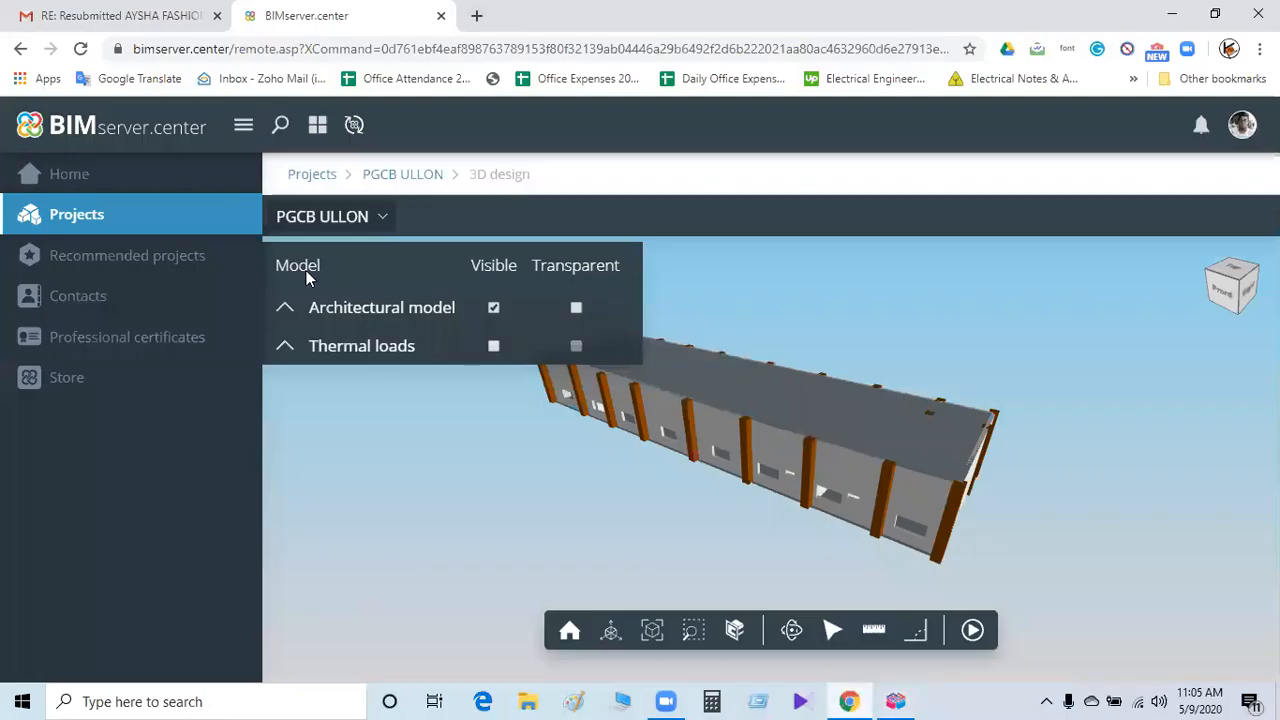
Open the BIMserver.center Store and find the CYPELUX lighting design application.
left_click(66, 386)
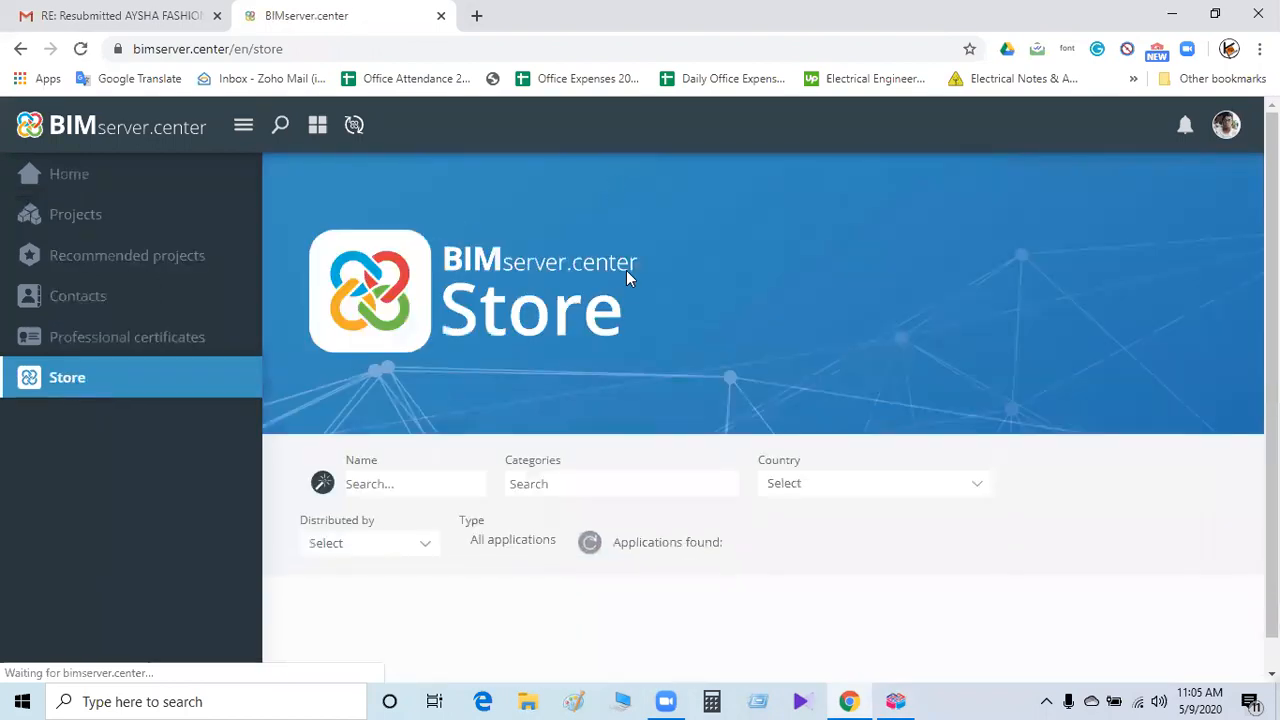
scroll(591, 317, "down", 3)
scroll(591, 317, "down", 4)
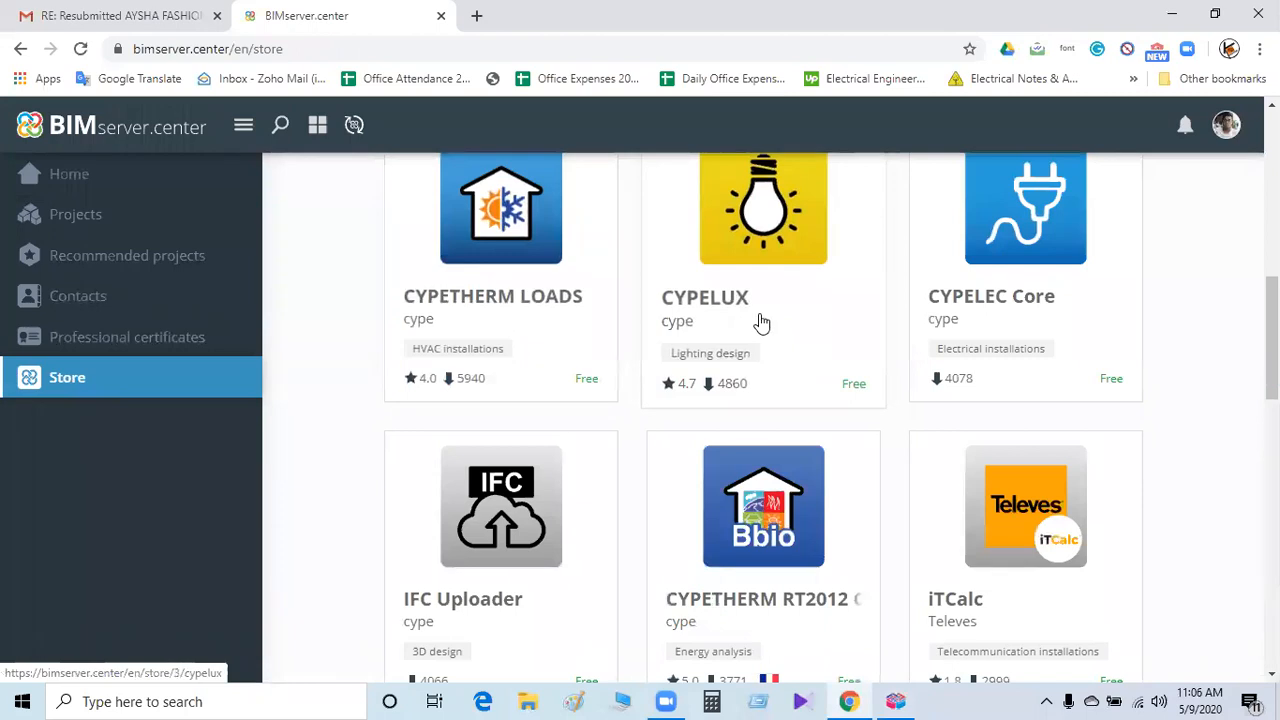
scroll(755, 341, "up", 1)
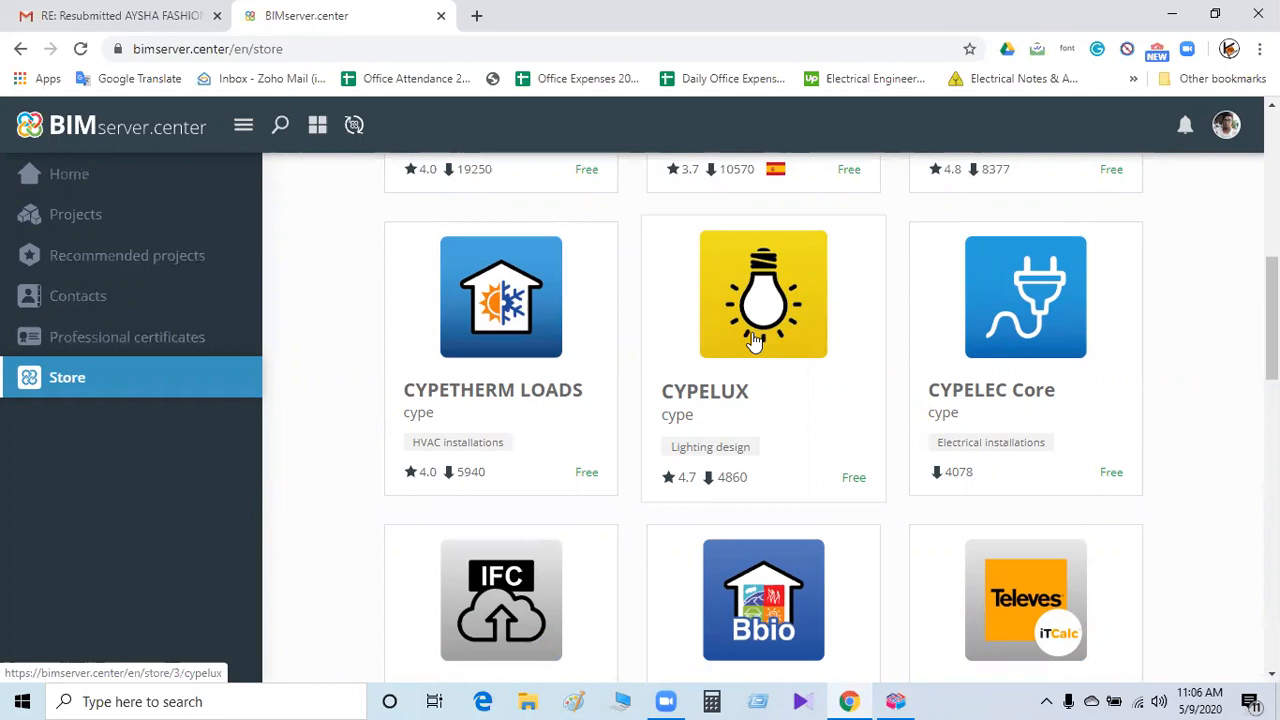
Switch to CYPELUX and start creating a new project.
left_click(1172, 14)
left_click(1167, 11)
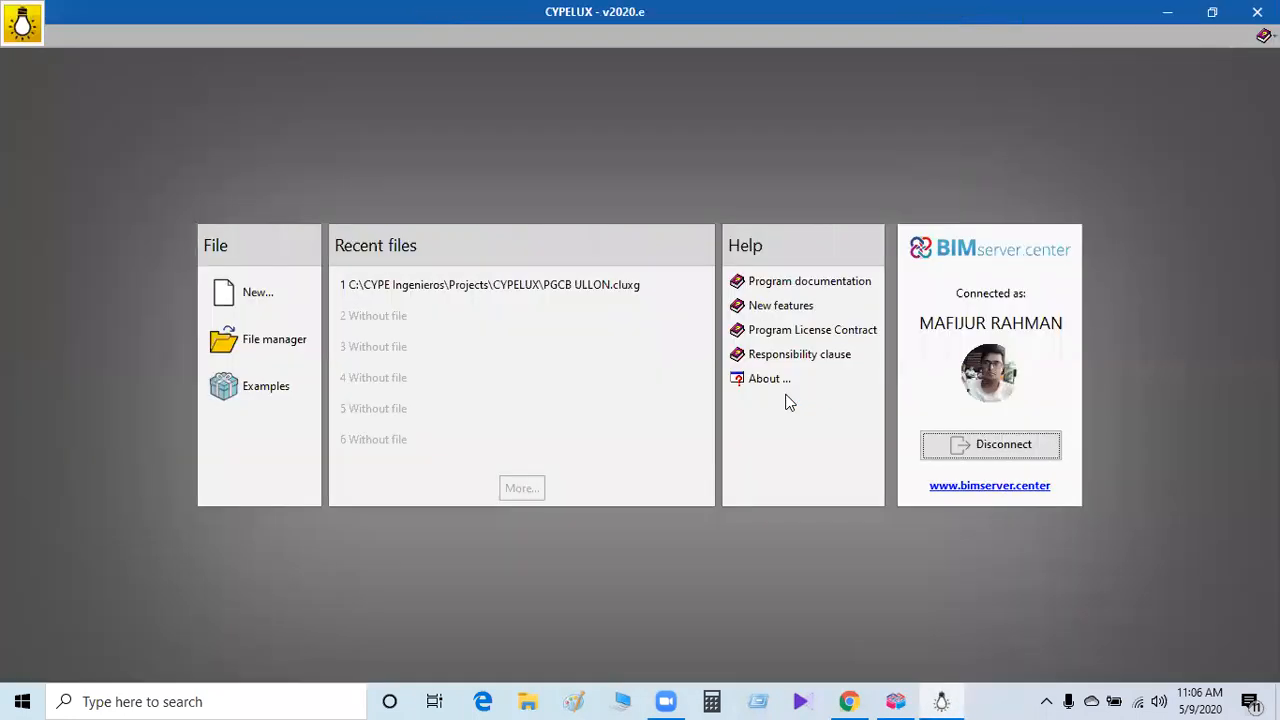
left_click(253, 298)
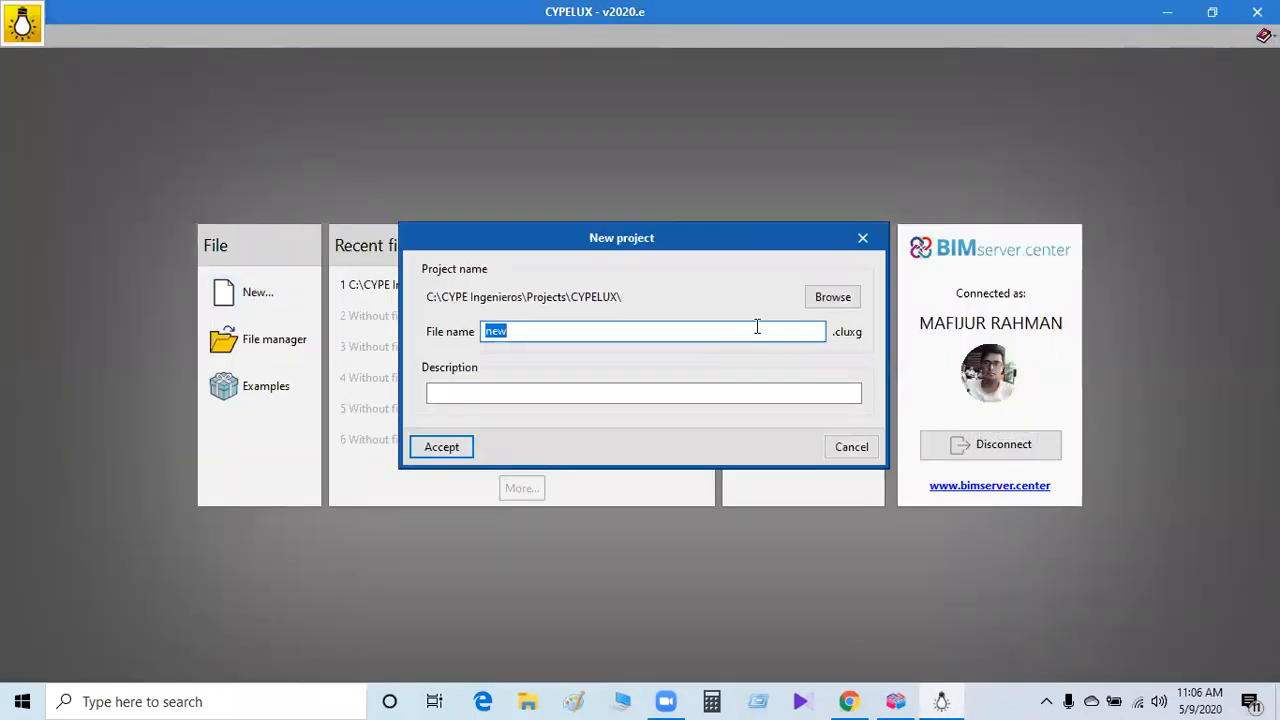
Check the project's name in the BIMserver.center project list and return to CYPELUX.
left_click(848, 701)
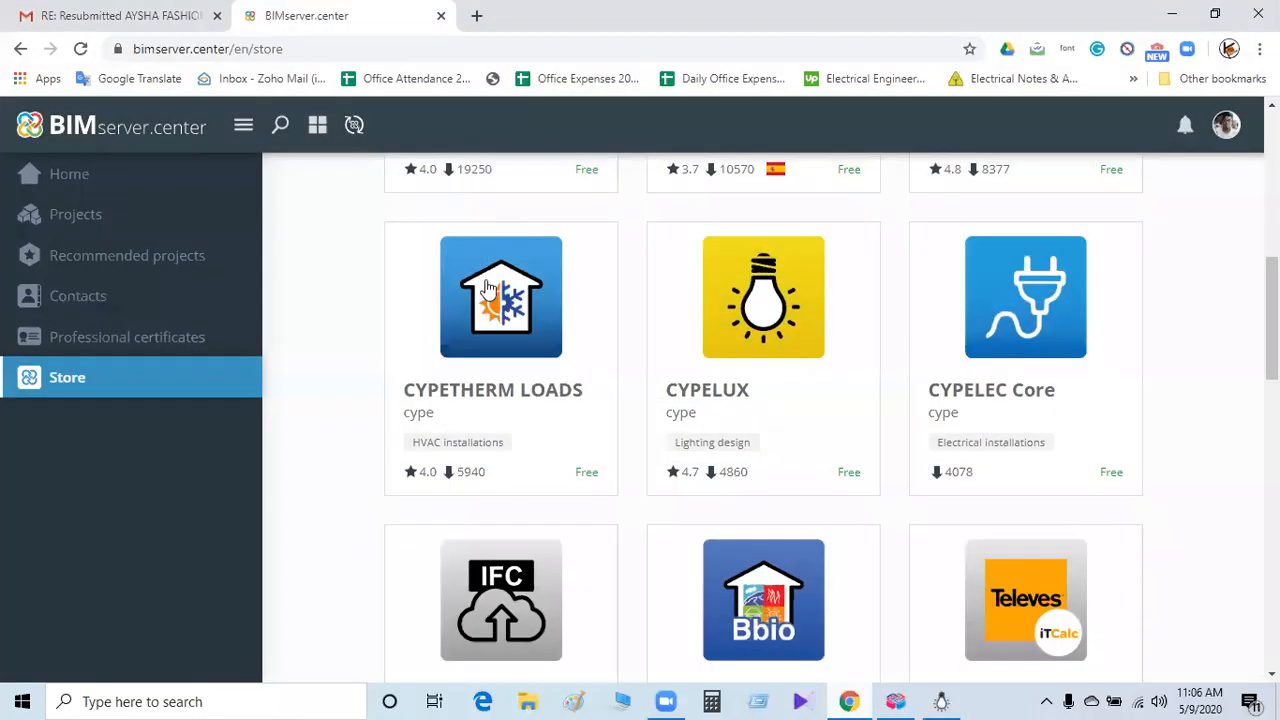
left_click(78, 226)
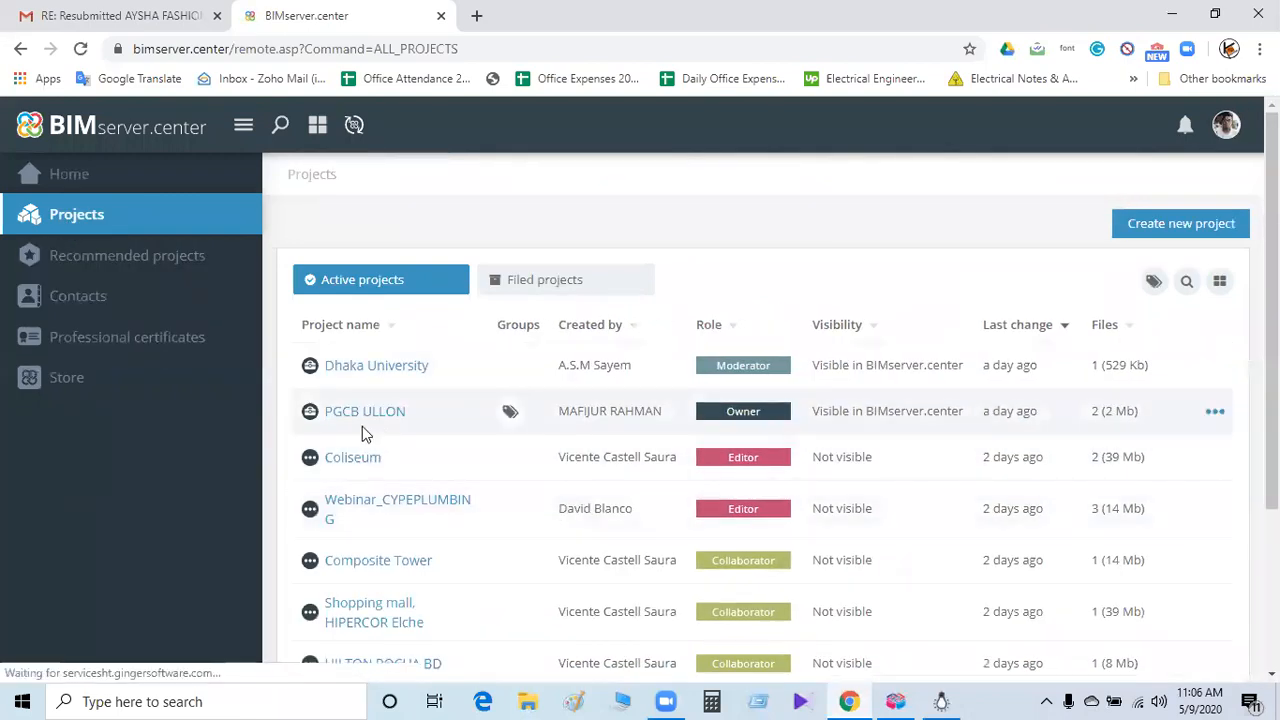
left_click(941, 701)
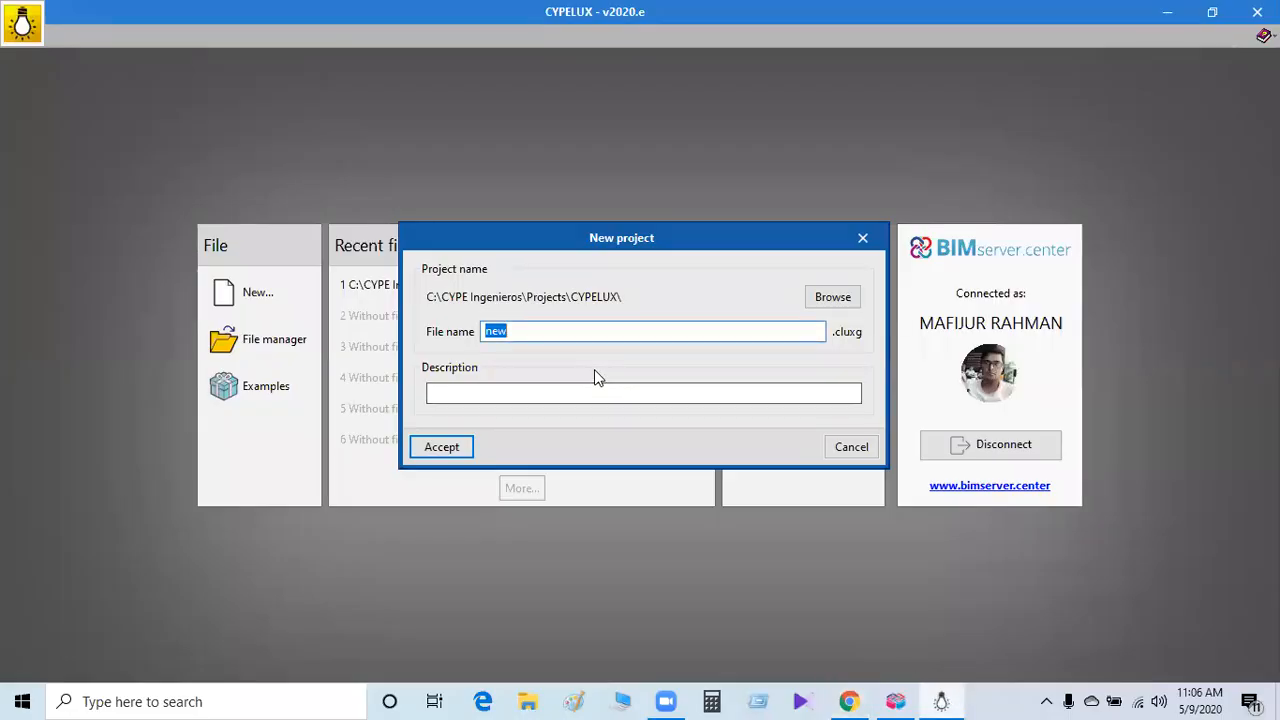
Create the new project with the file name PGCB ULLON, overwriting the existing file.
type("PGCB")
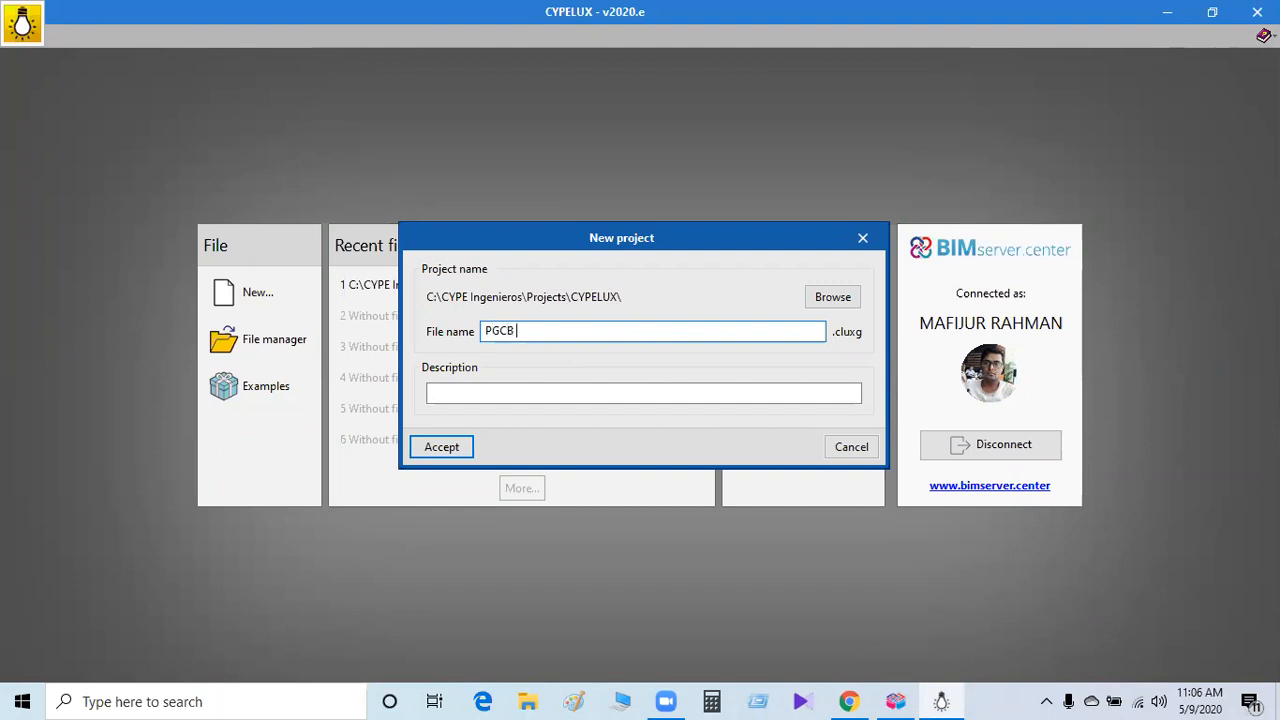
type(" ULLON")
left_click(458, 446)
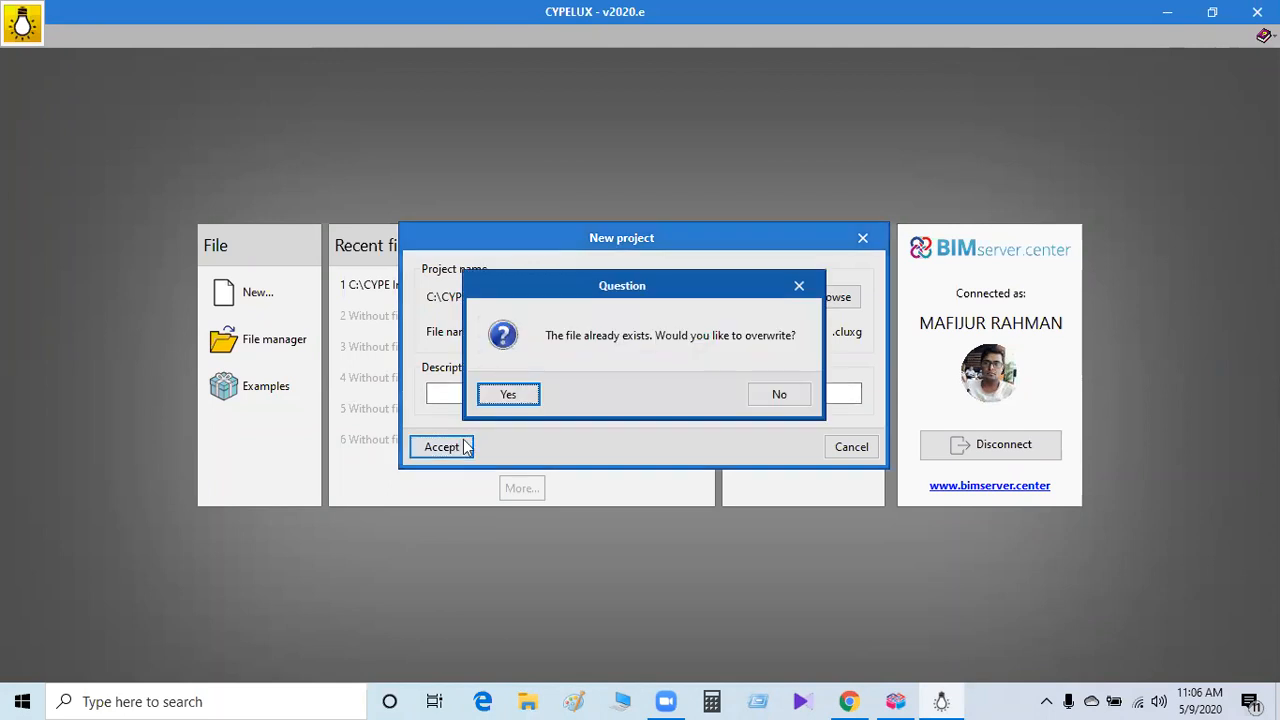
left_click(513, 394)
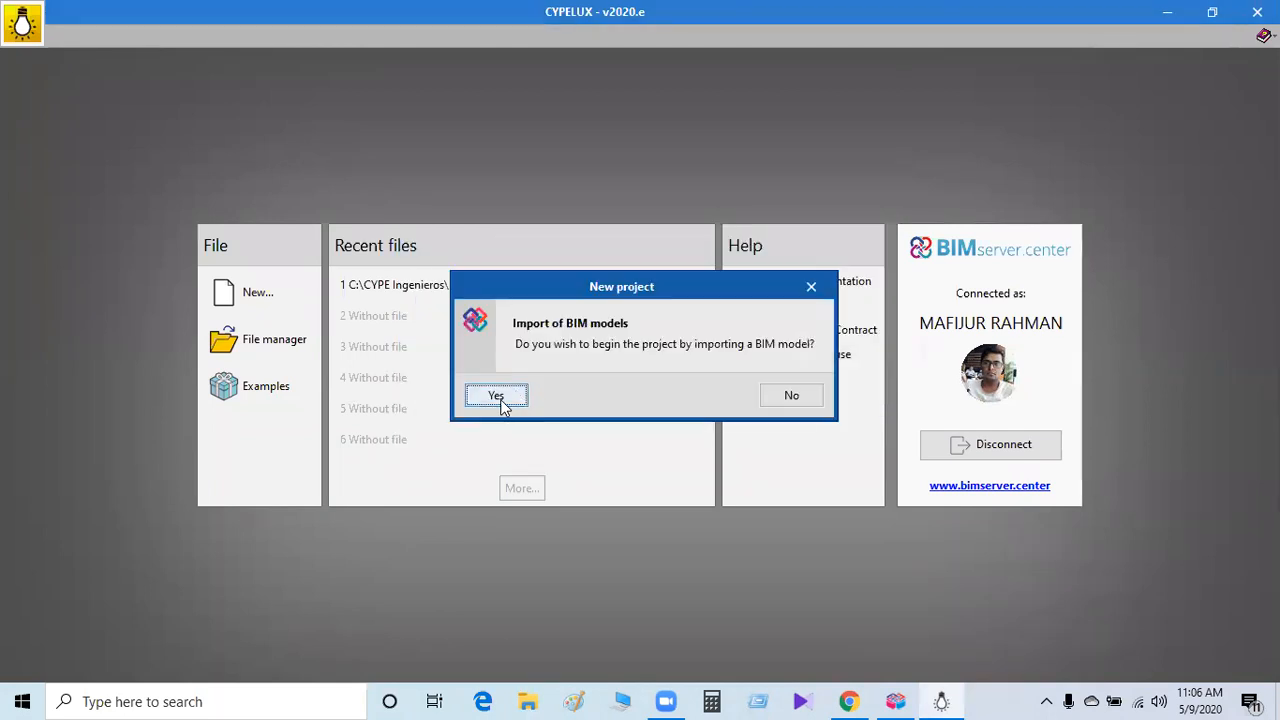
Choose to begin by importing a BIM model, select the PGCB ULLON project, and continue to the import configuration.
left_click(497, 396)
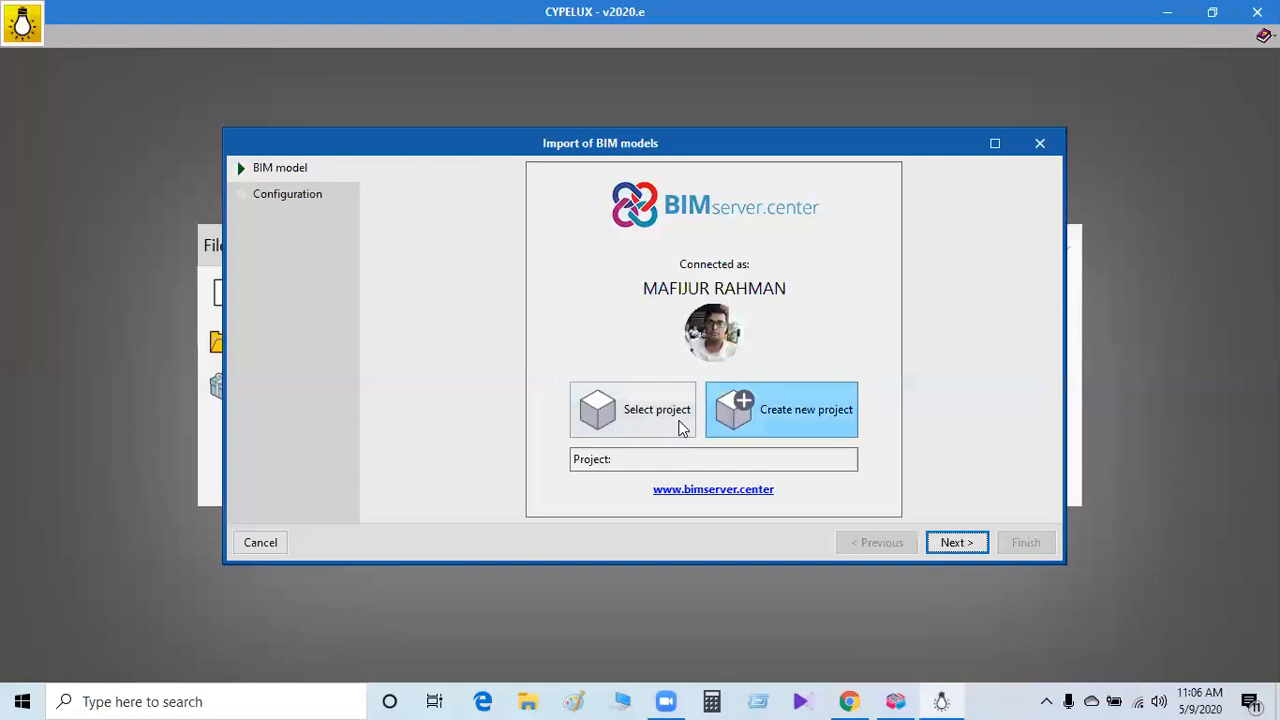
left_click(645, 418)
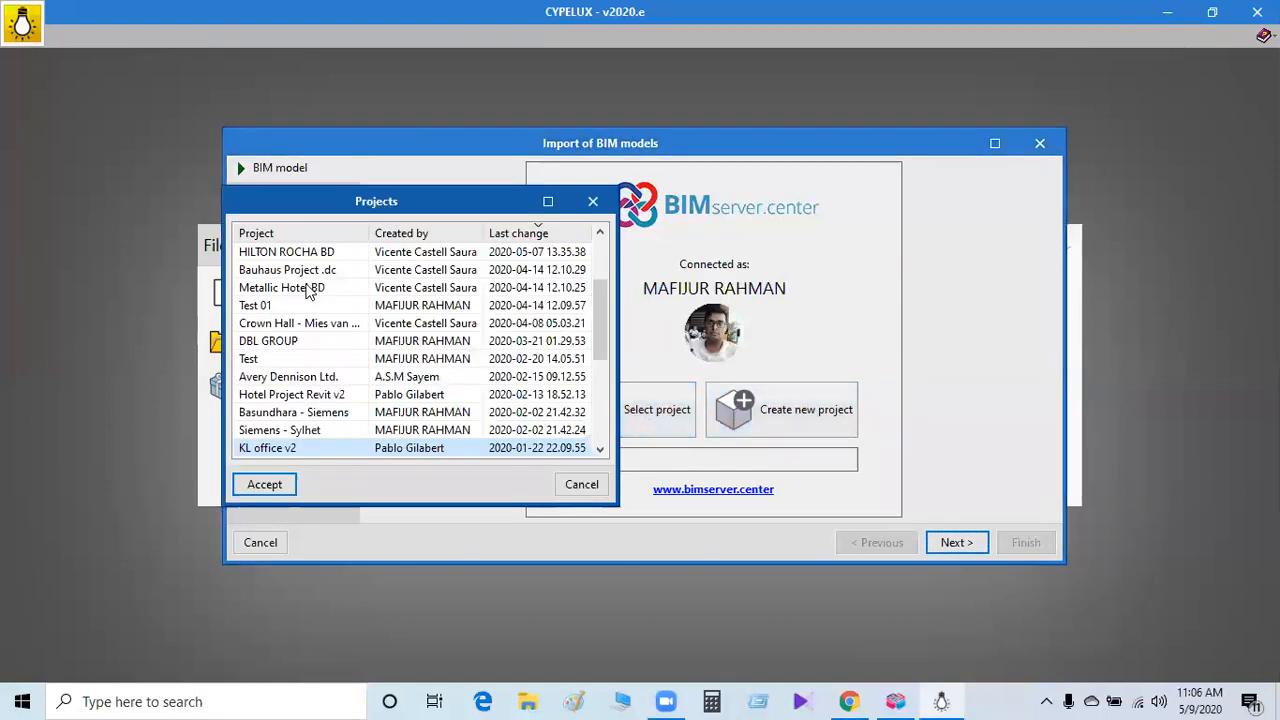
scroll(305, 285, "up", 2)
left_click(296, 270)
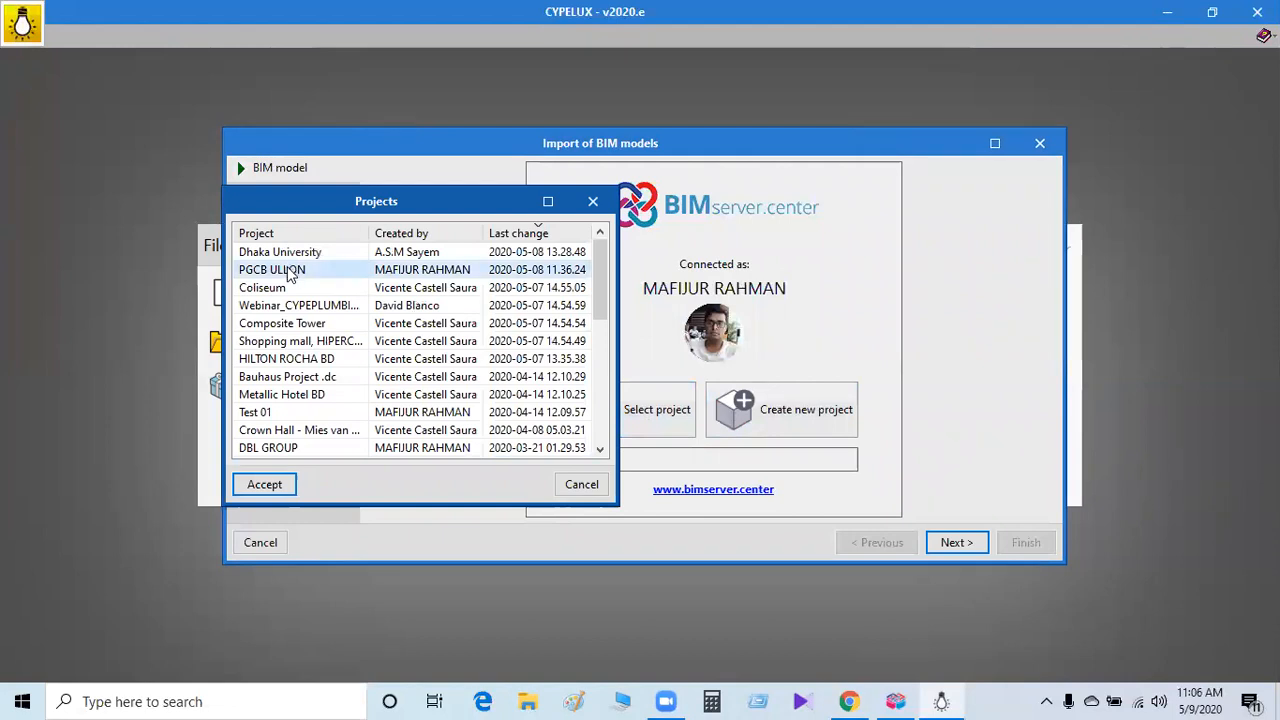
left_click(266, 484)
left_click(957, 542)
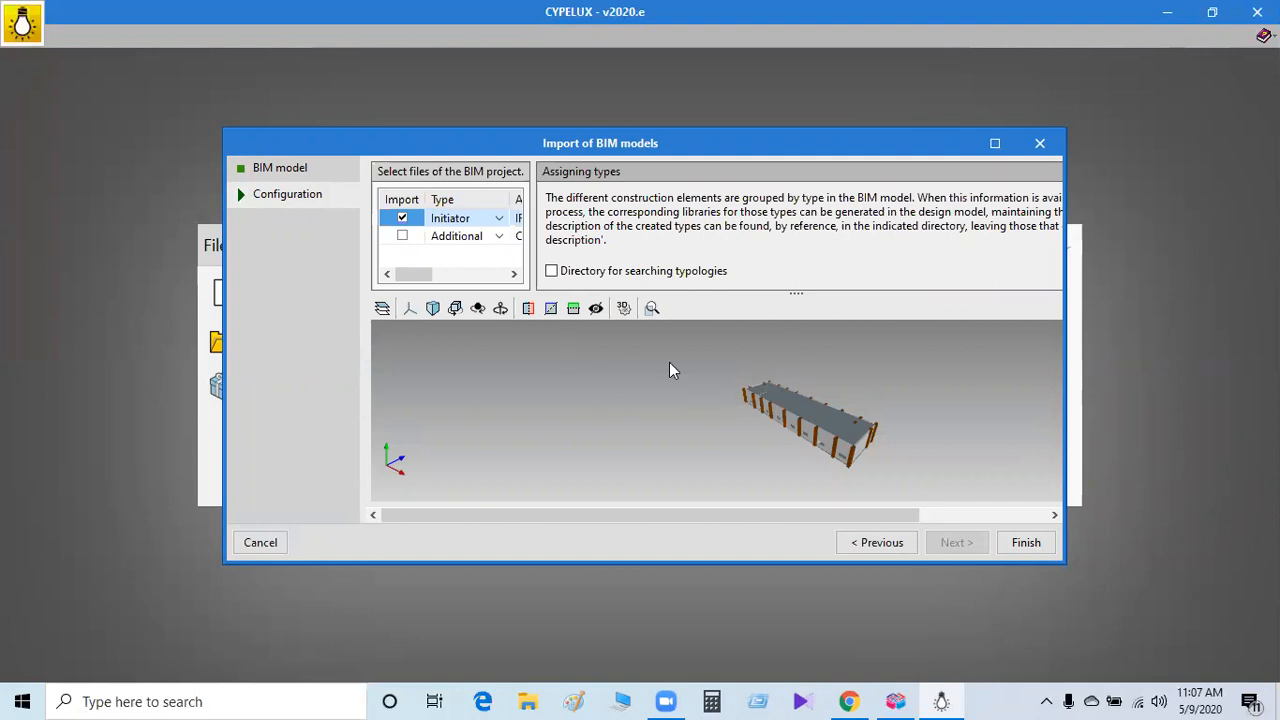
Examine the building preview and the list of BIM project files in the maximized import window.
scroll(888, 427, "up", 7)
scroll(836, 426, "down", 1)
left_click_drag(660, 426, 713, 425)
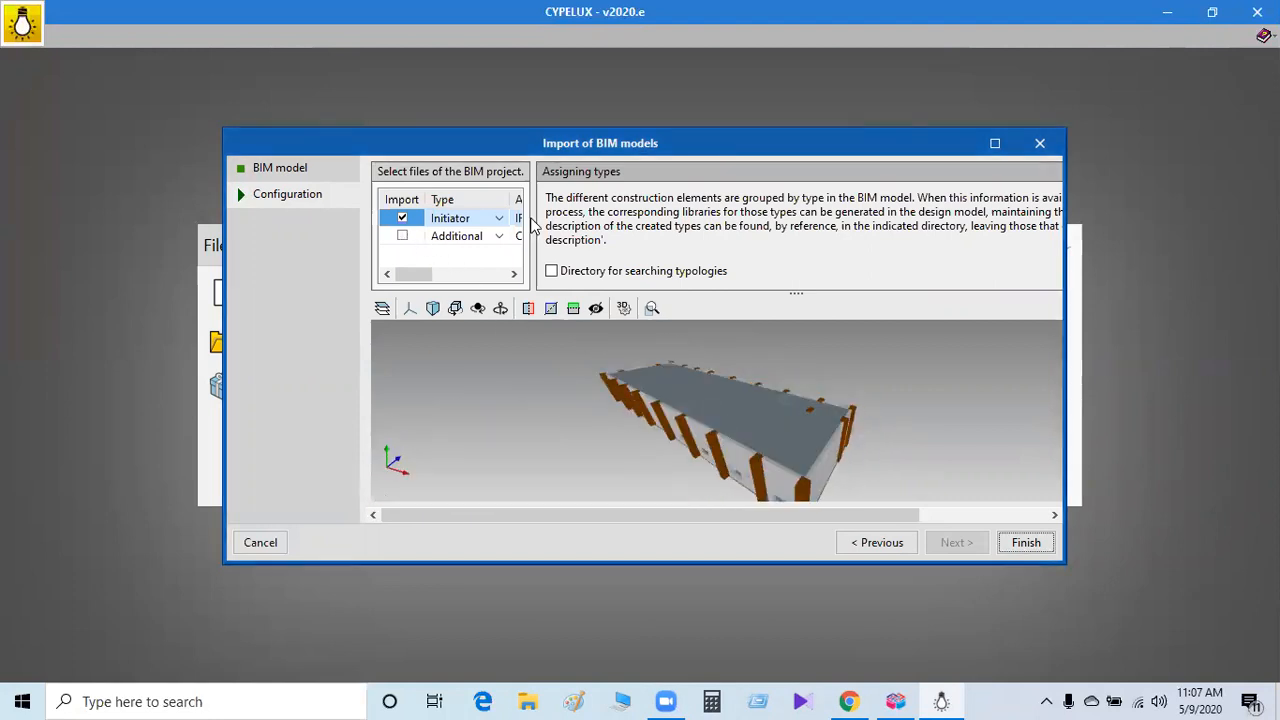
left_click(995, 143)
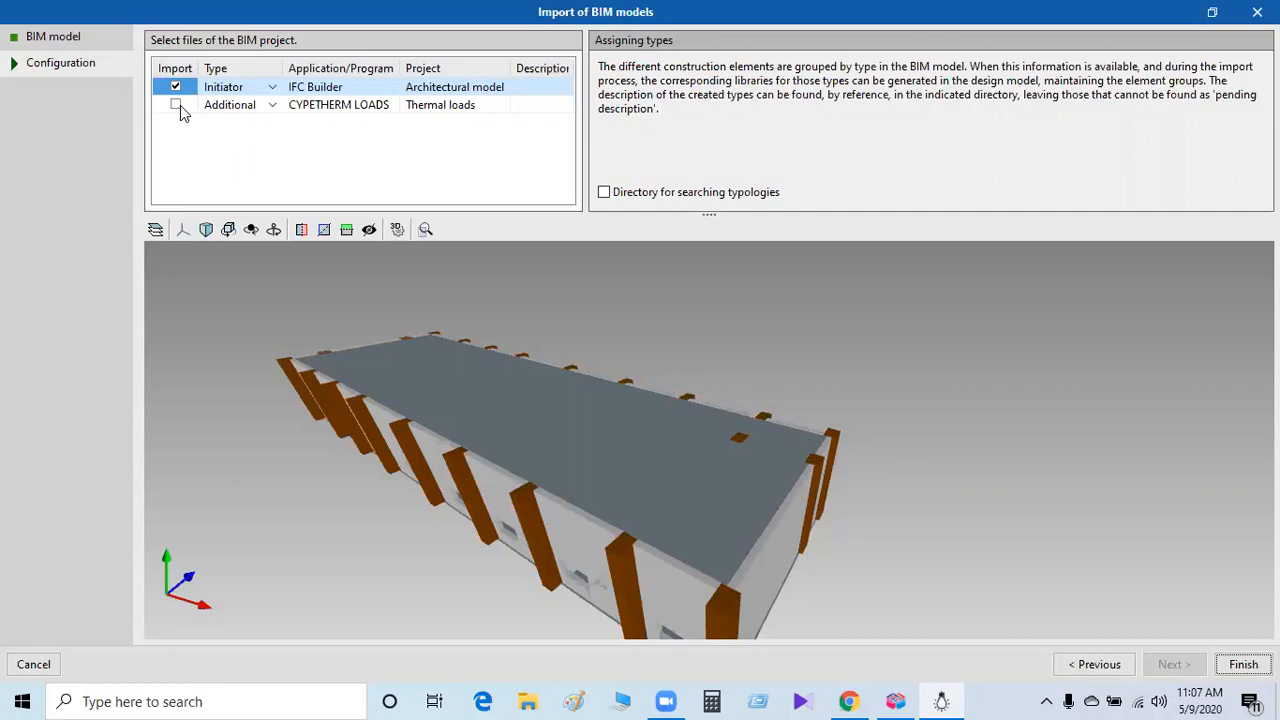
Finish the BIM import with both the Roof and Ground floor included and accept the import results.
left_click(1243, 665)
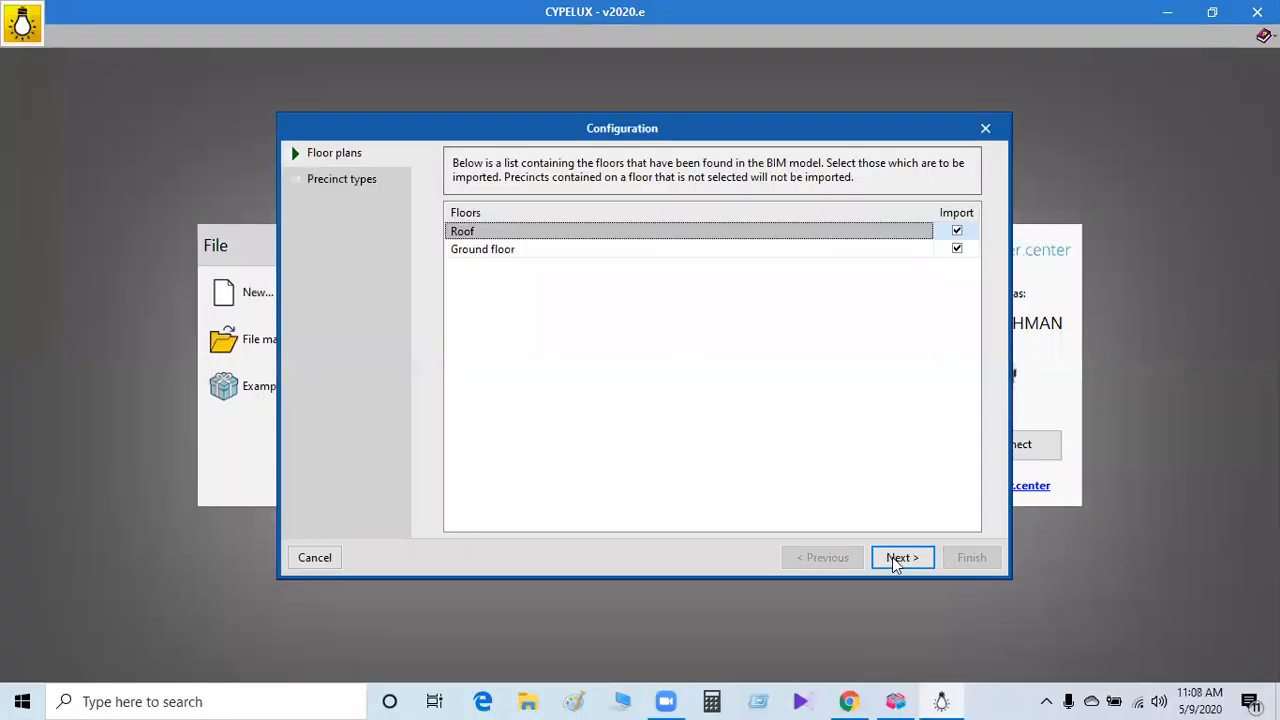
left_click(894, 558)
left_click(972, 558)
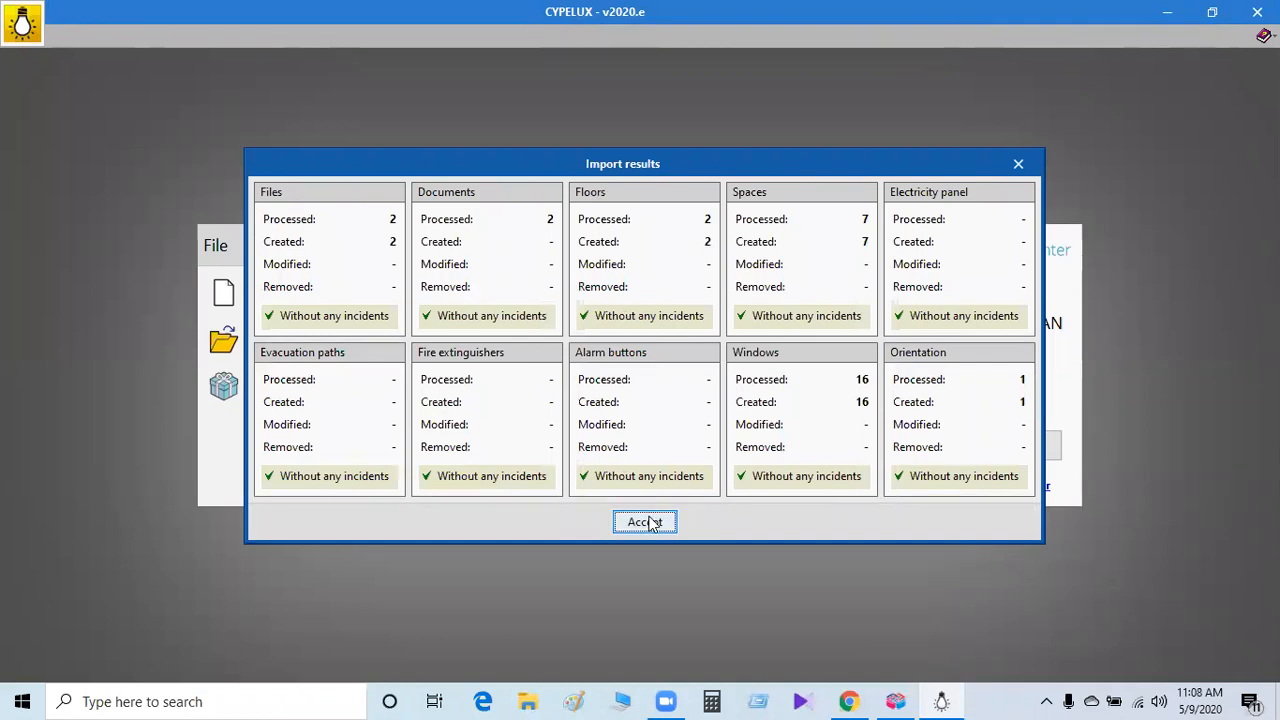
left_click(649, 522)
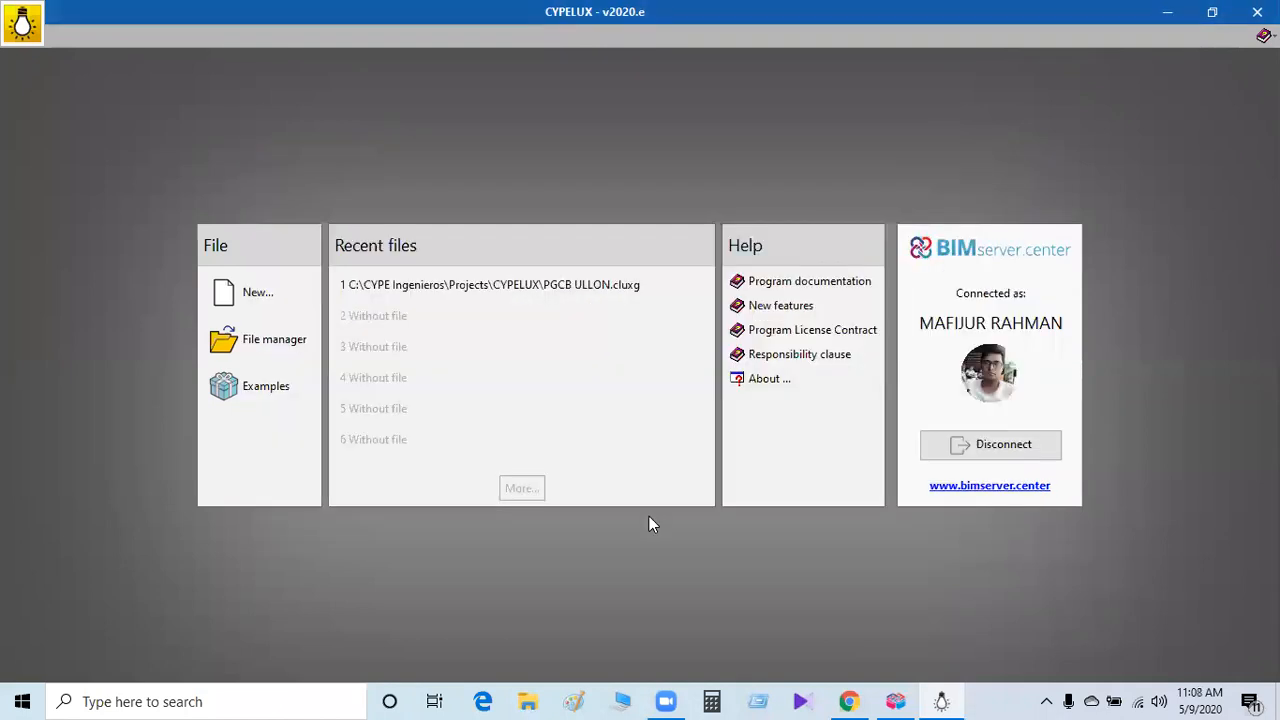
left_click(1173, 13)
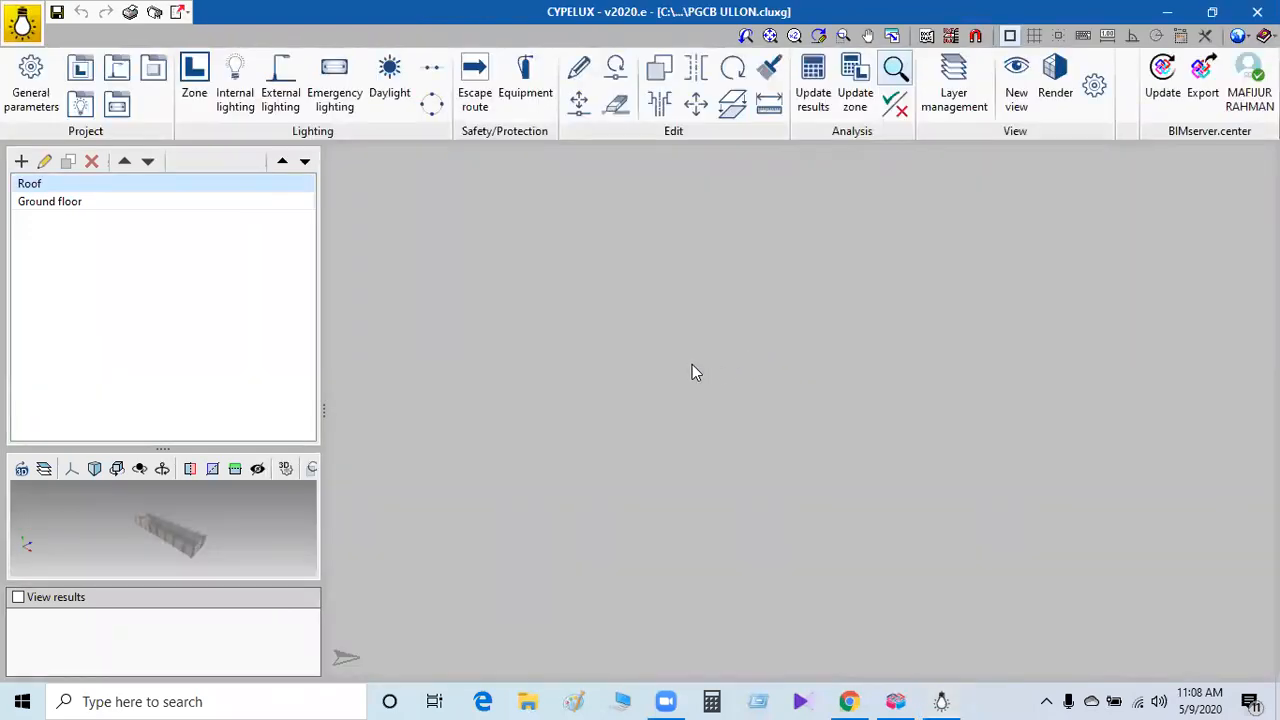
Display the Ground floor plan and turn on the results view as contour maps with viewing in 3D.
left_click(72, 204)
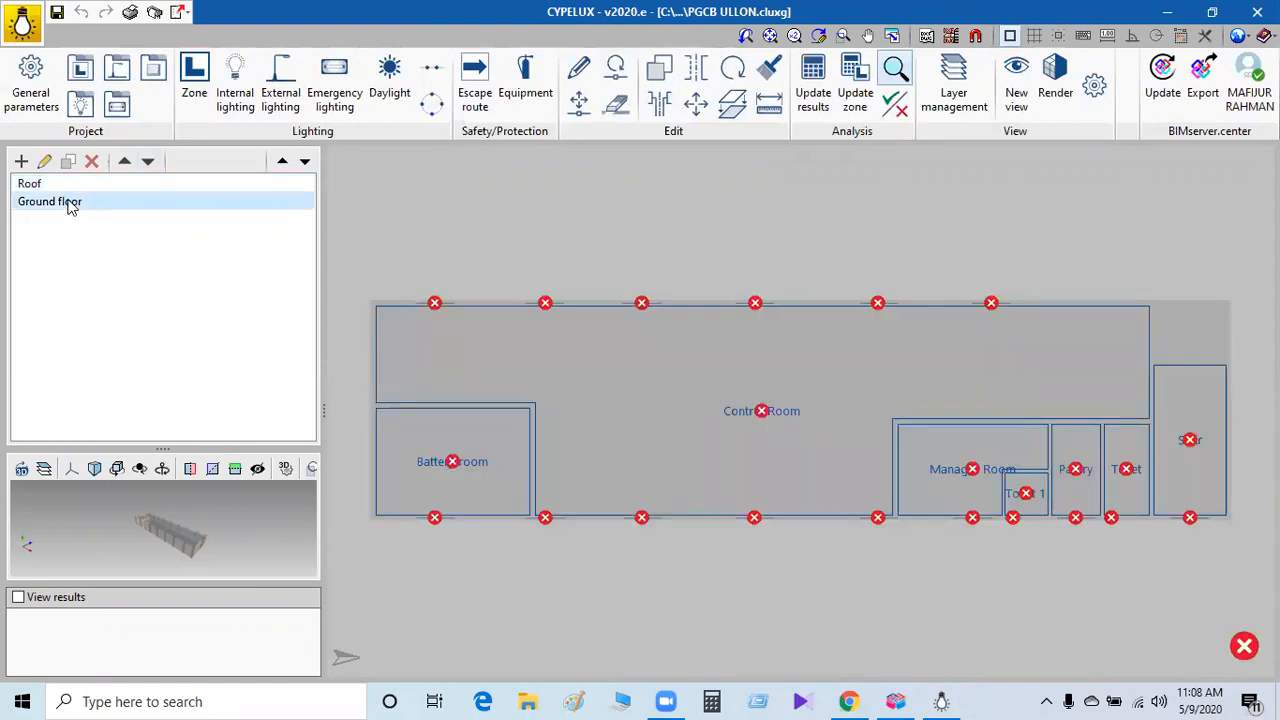
left_click(20, 598)
left_click(188, 627)
left_click(160, 630)
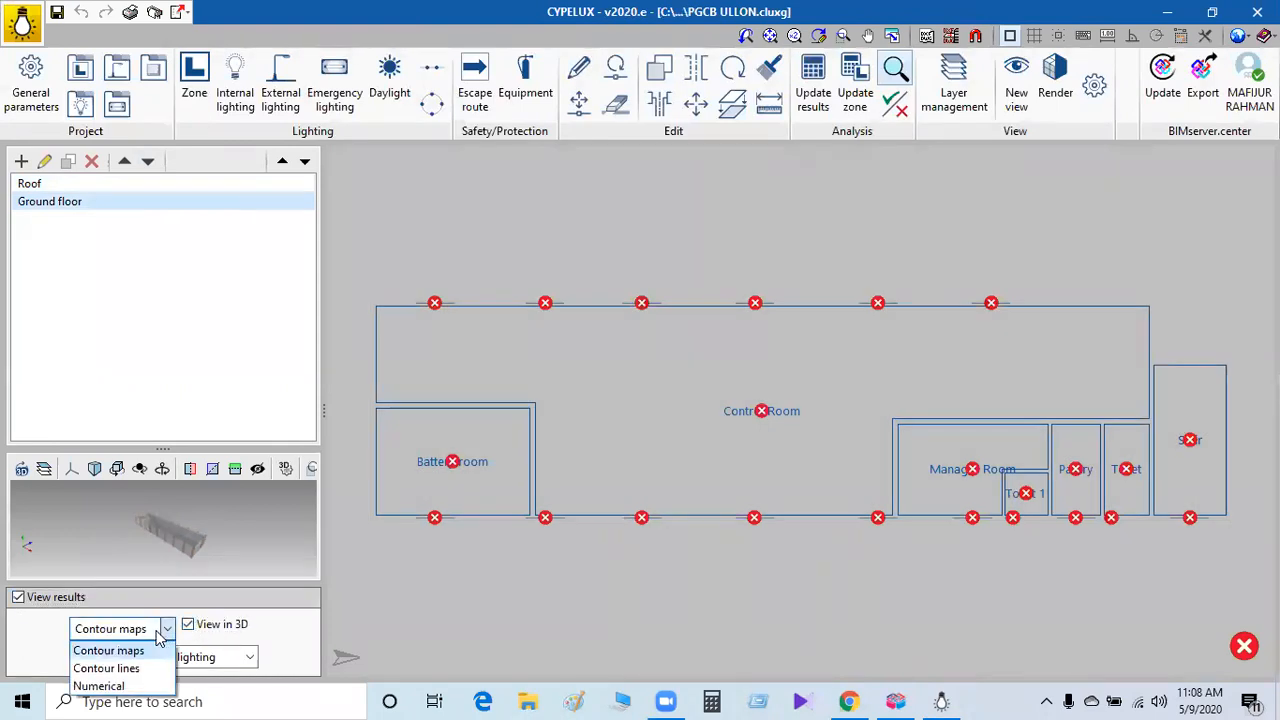
left_click(157, 633)
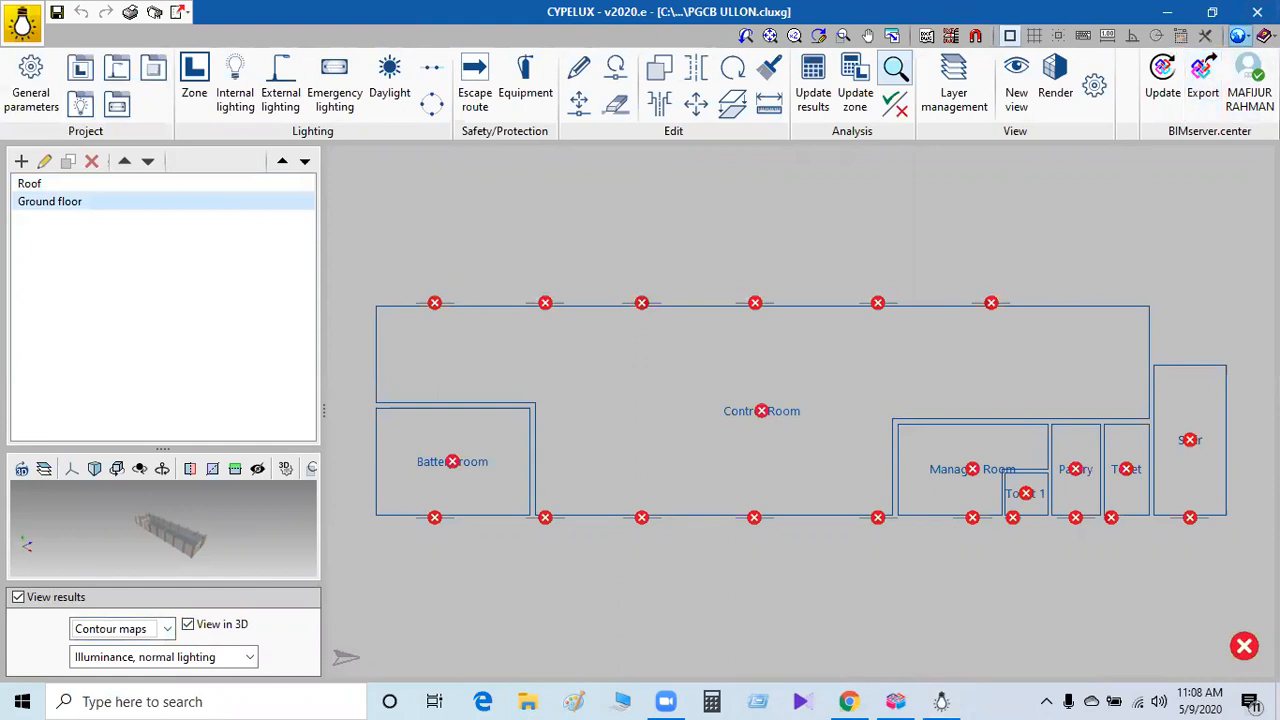
Switch the project's units to the I-P system and accept the unit settings.
left_click(1240, 36)
left_click(1152, 57)
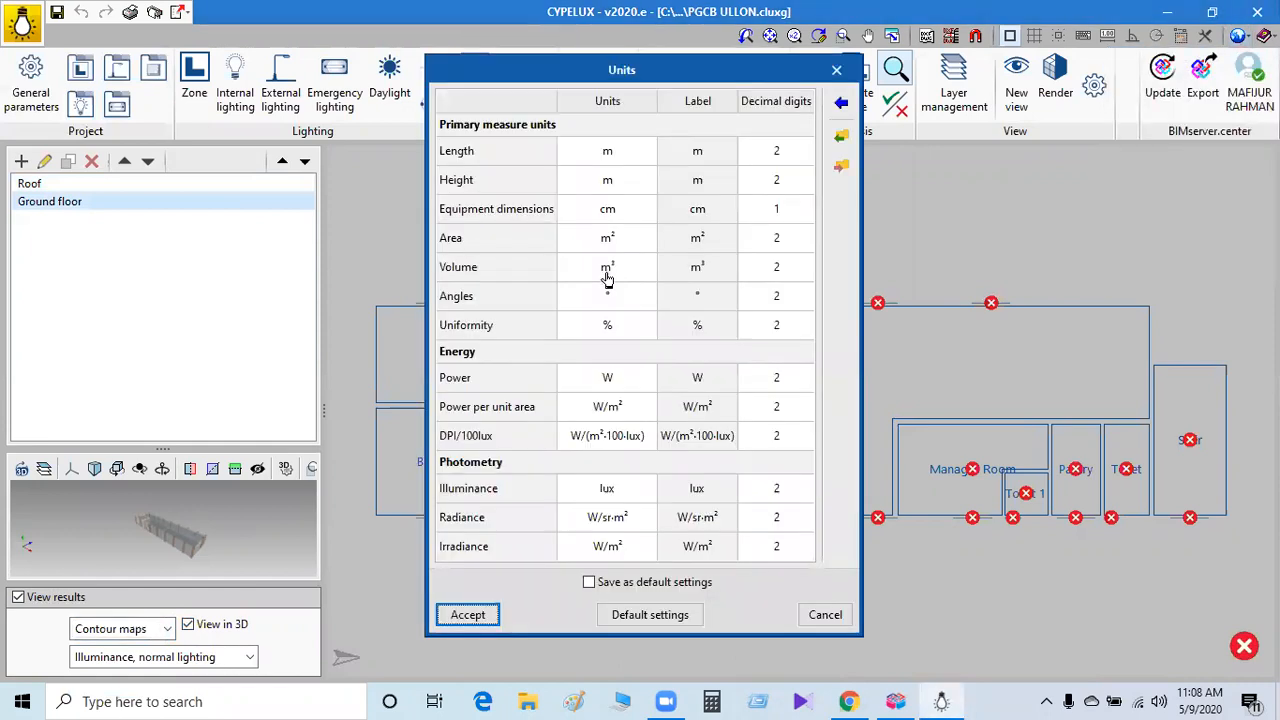
left_click(843, 106)
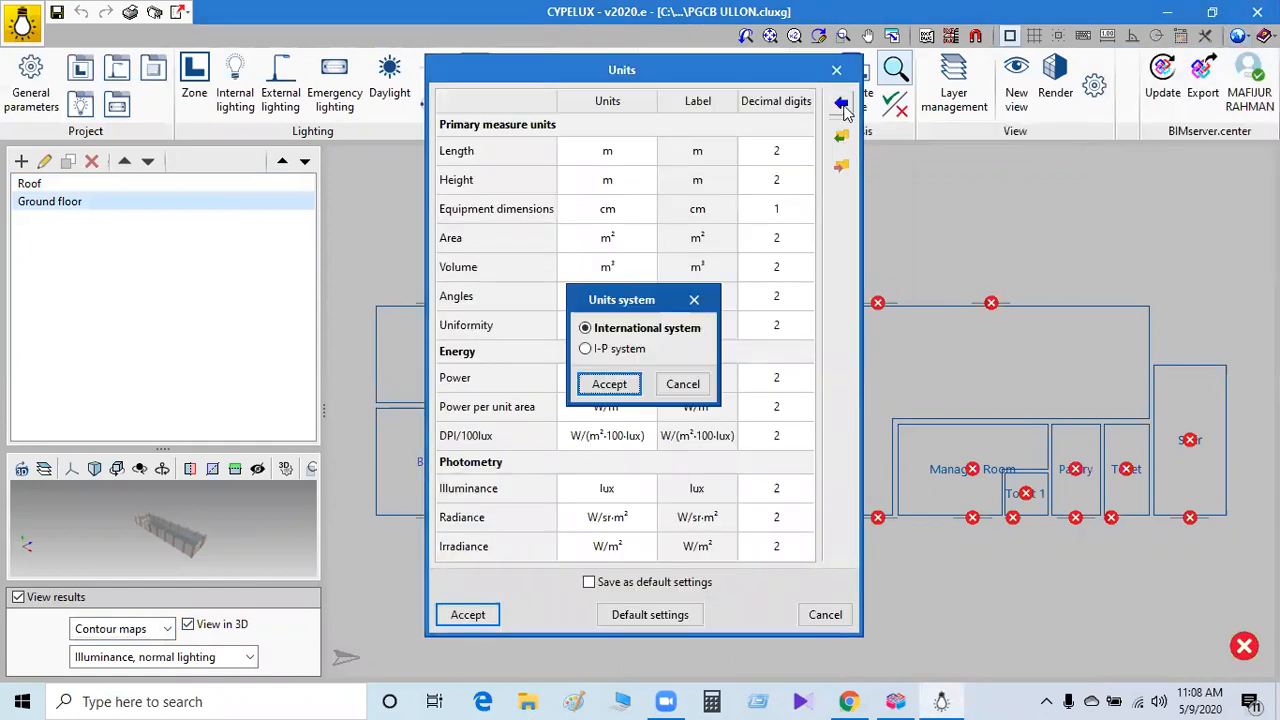
left_click(607, 352)
left_click(609, 384)
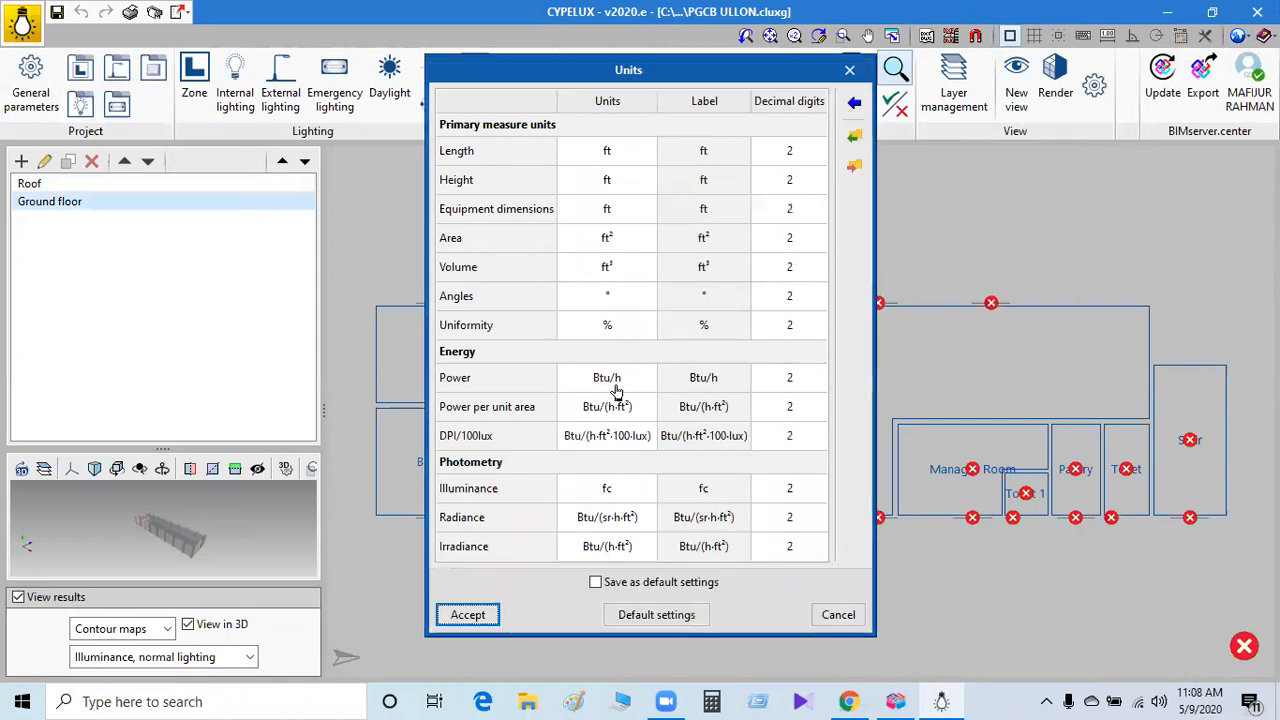
left_click(480, 613)
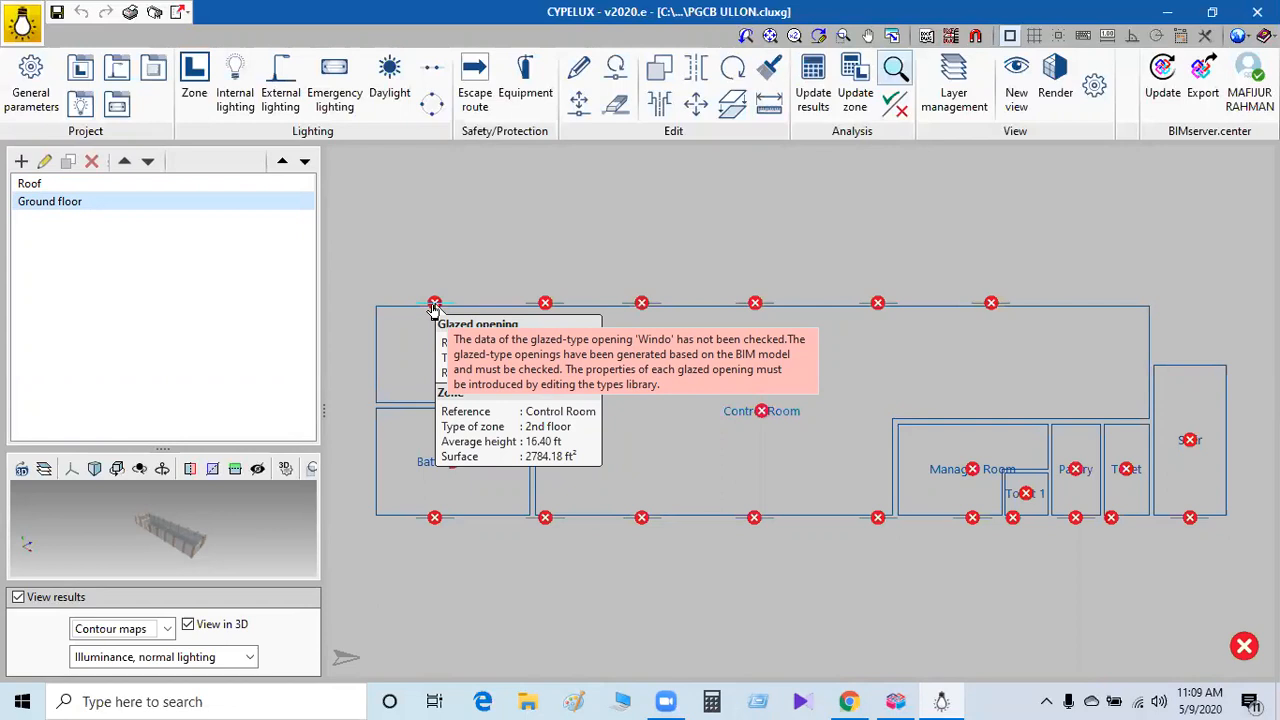
Begin a new zone with reference 01 and accept its 2nd floor zone type as Internal.
left_click(194, 94)
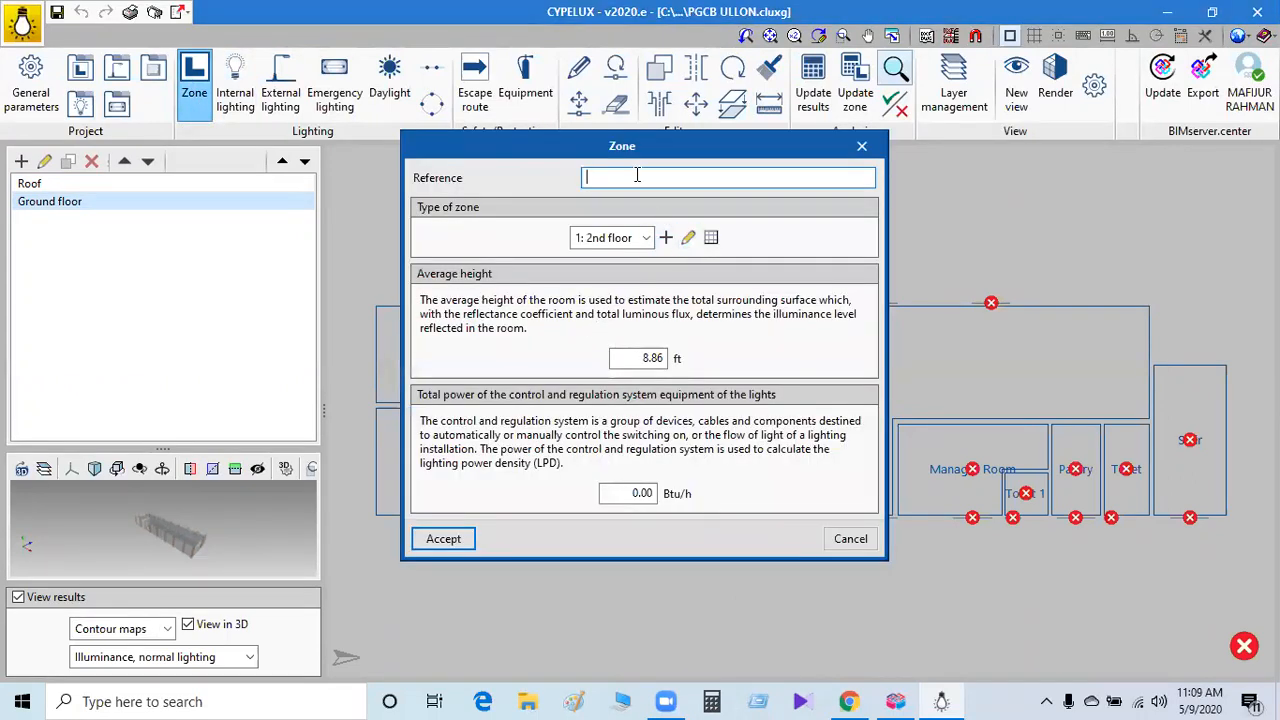
type("01")
left_click(688, 240)
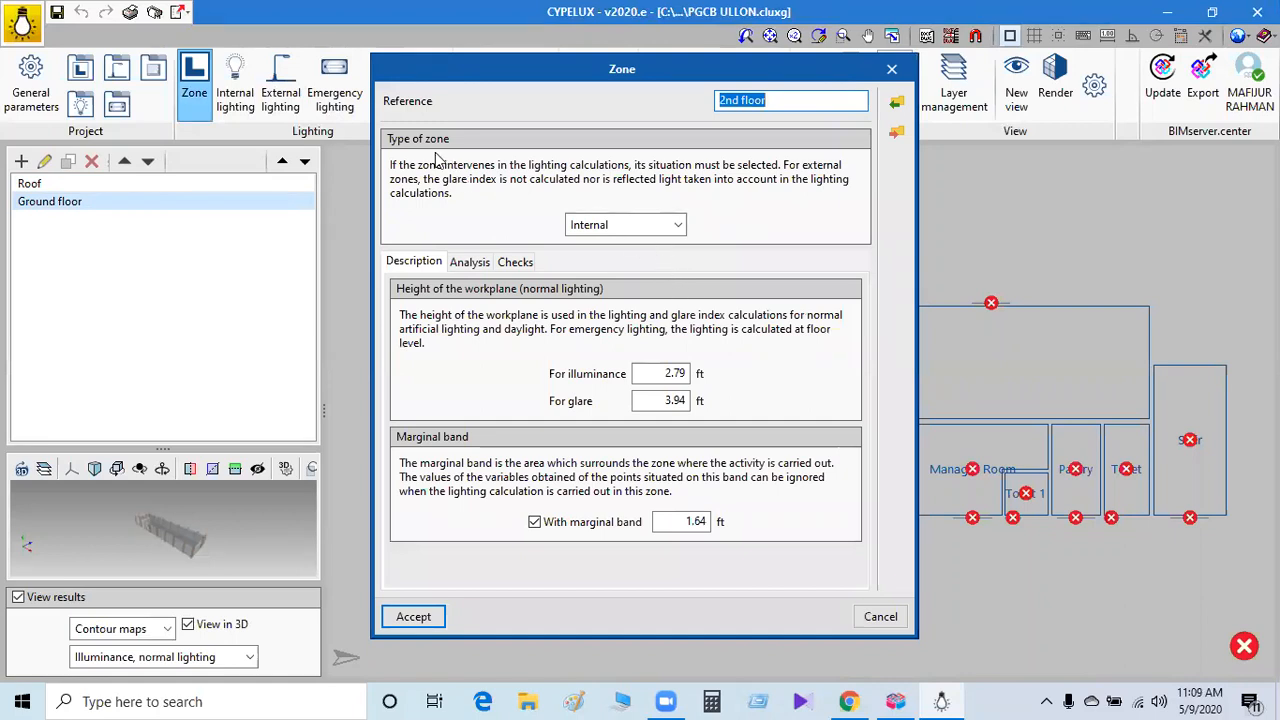
left_click(631, 226)
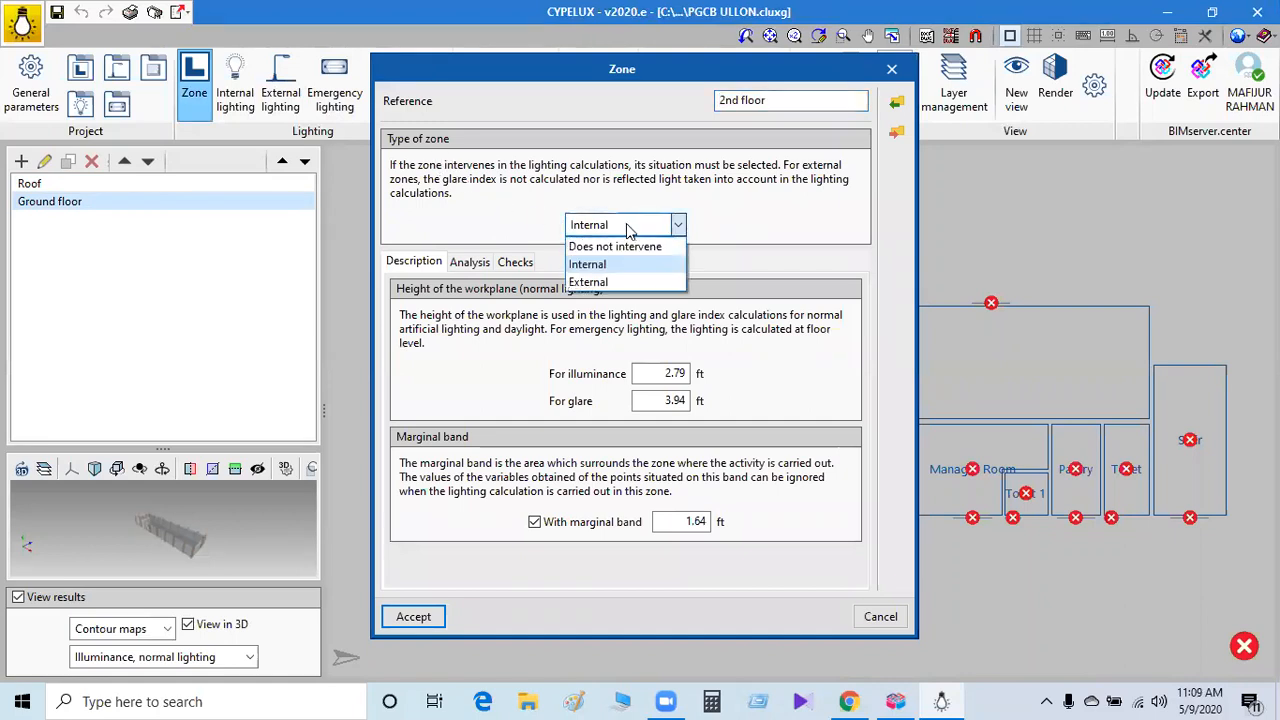
left_click(628, 228)
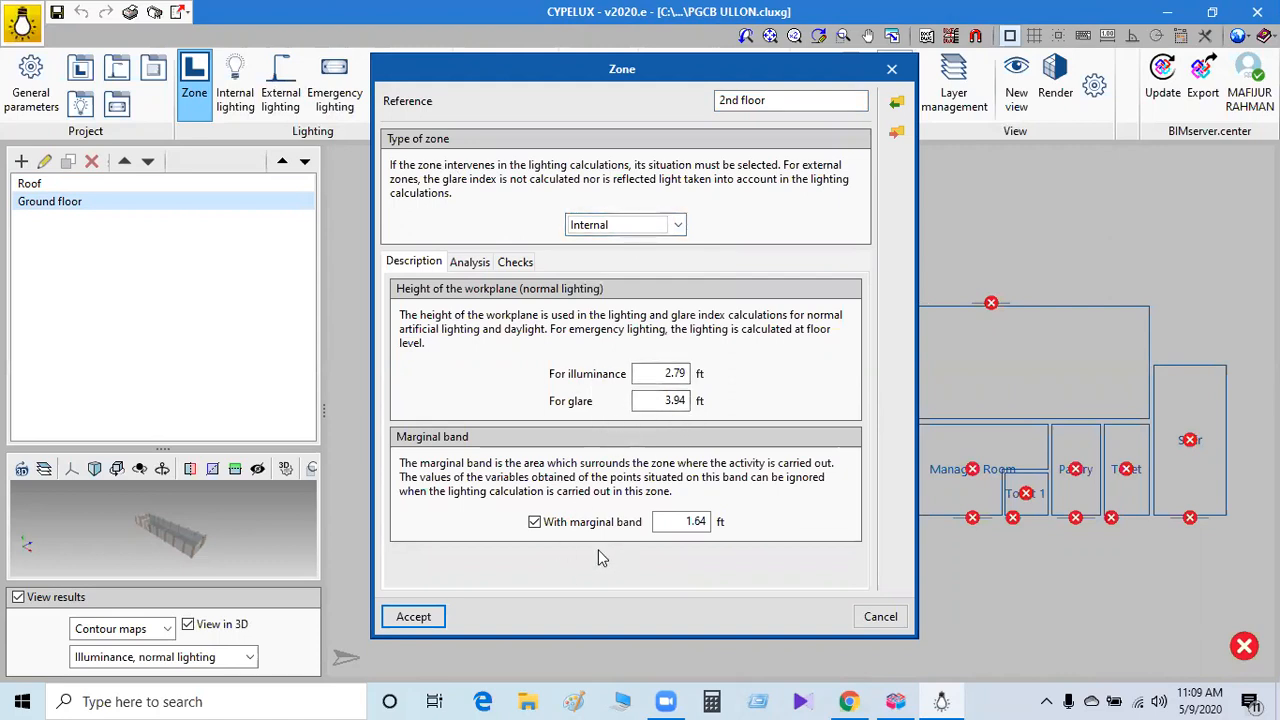
left_click(420, 618)
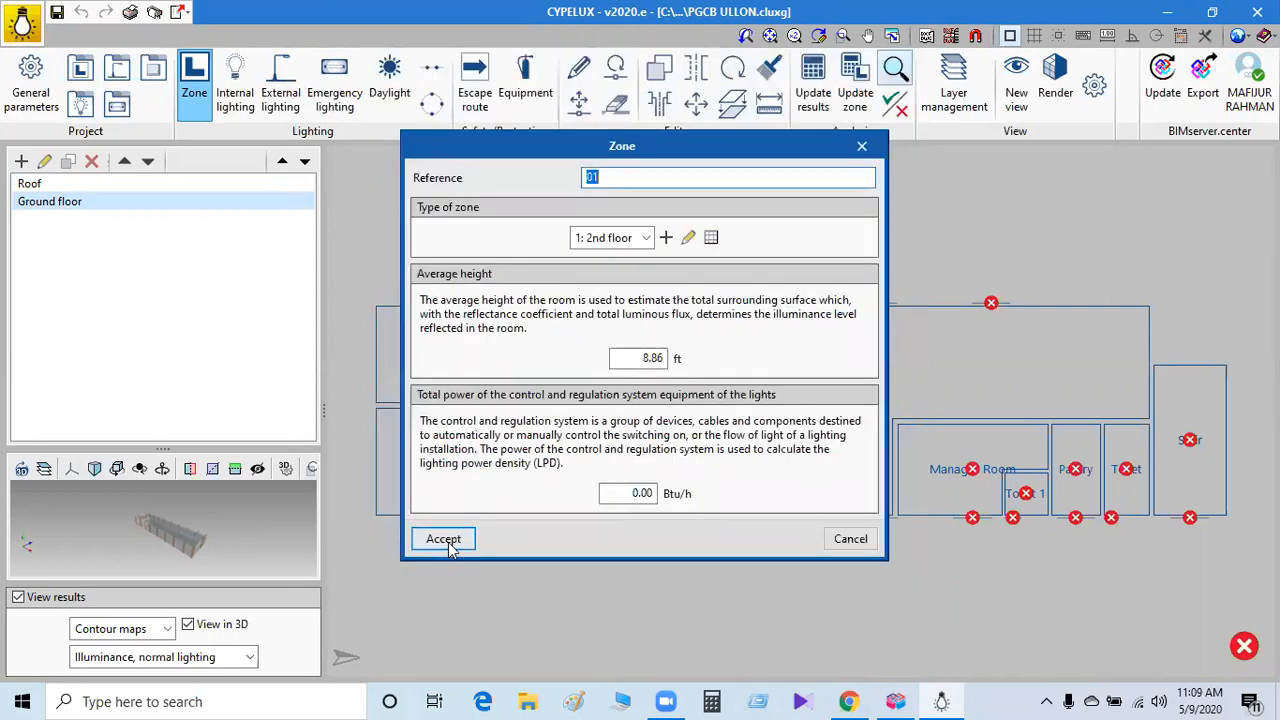
double_click(655, 358)
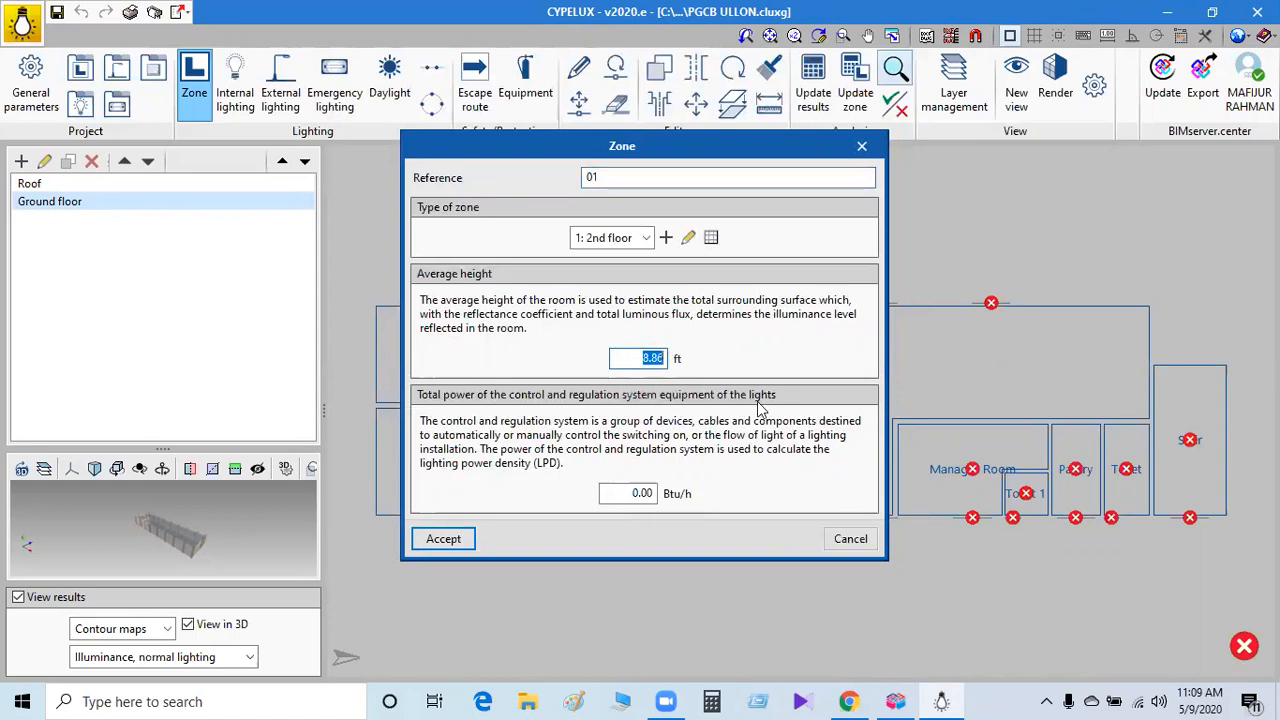
type("12.7")
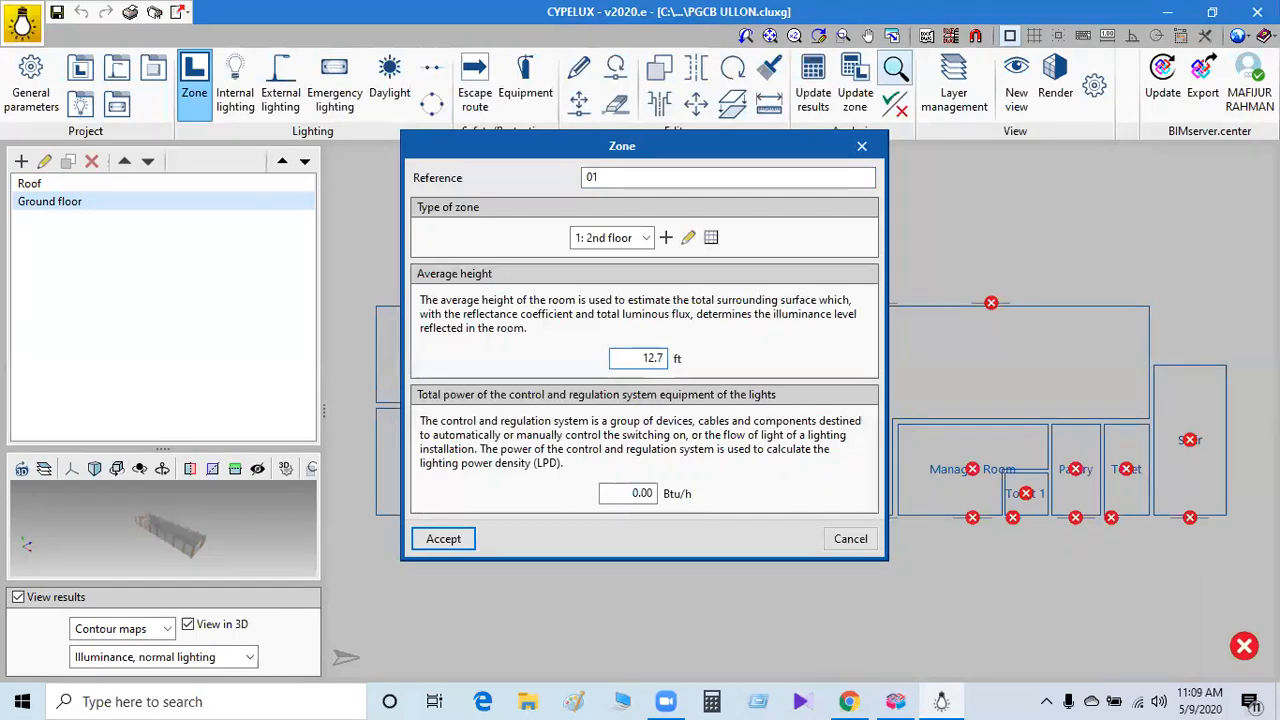
left_click(445, 541)
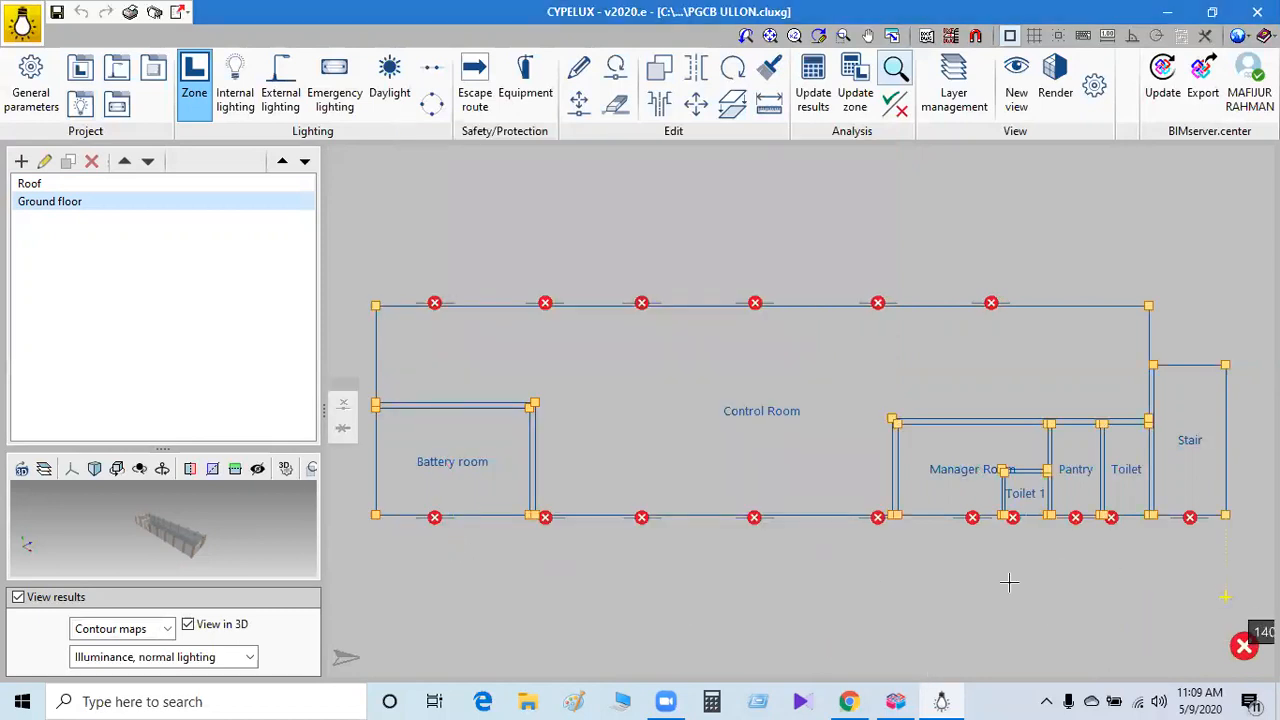
scroll(372, 519, "up", 1)
scroll(566, 557, "down", 2)
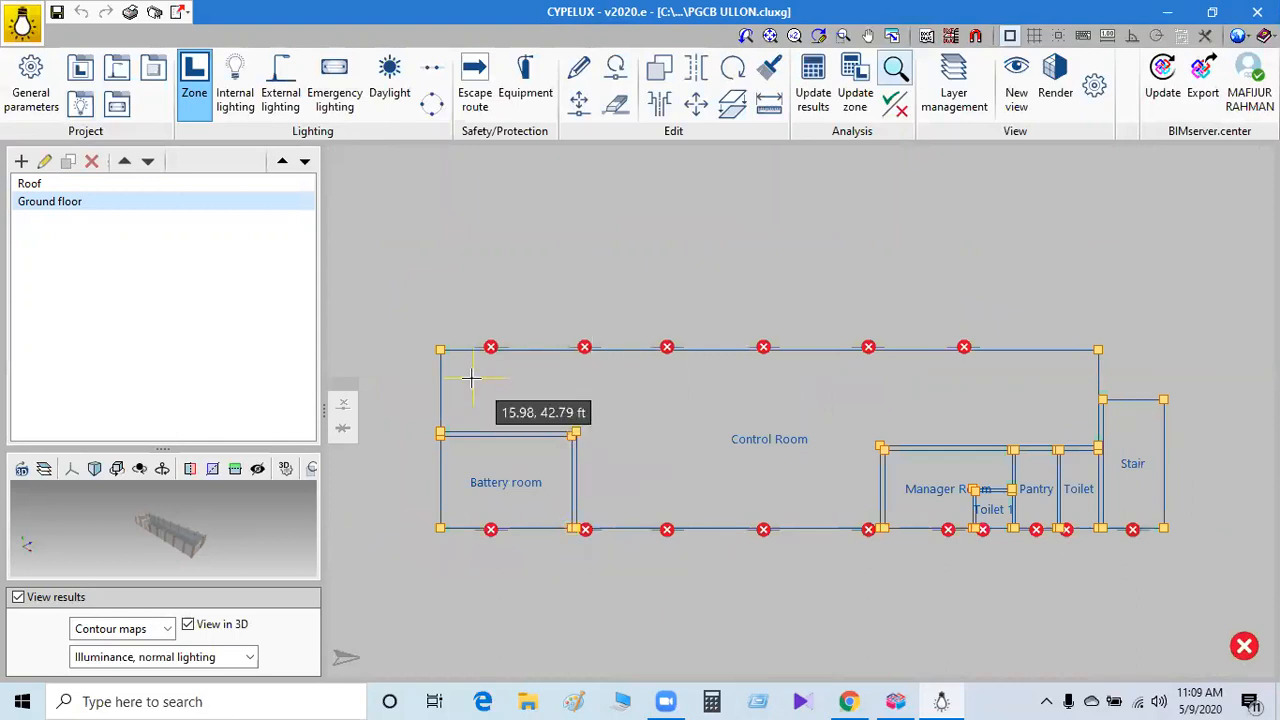
scroll(515, 363, "up", 1)
scroll(746, 440, "down", 1)
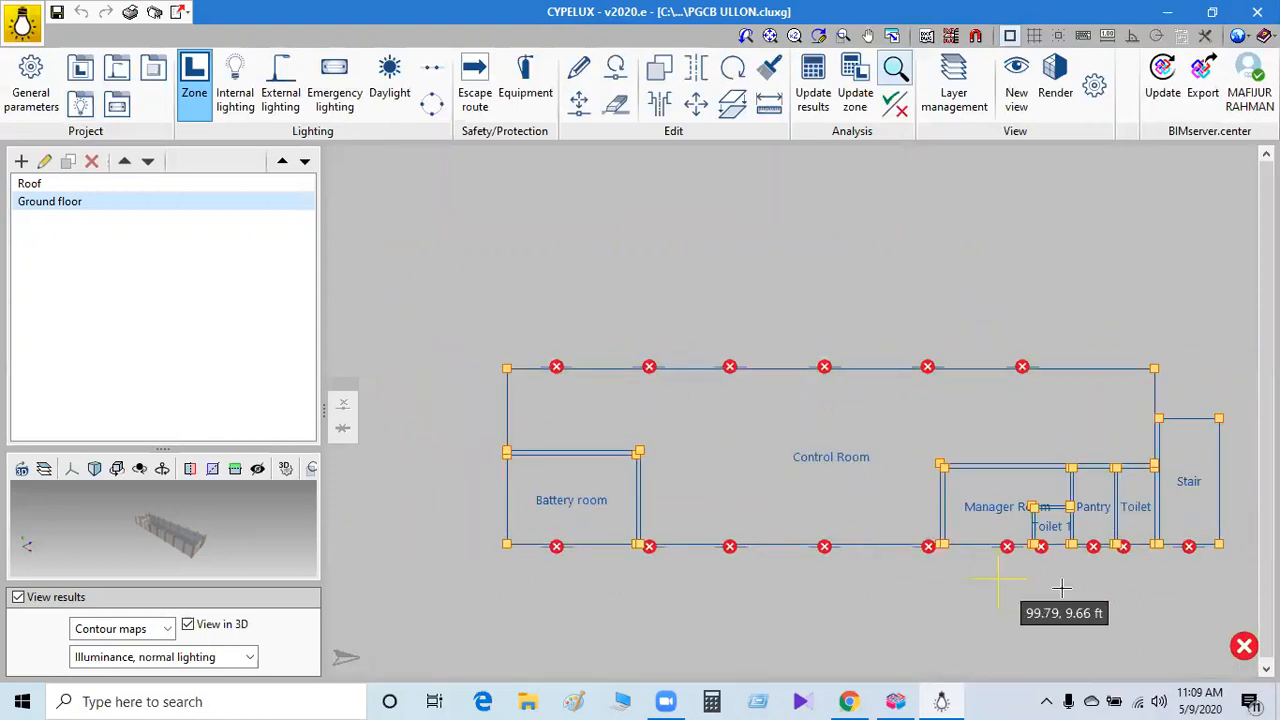
key("Escape")
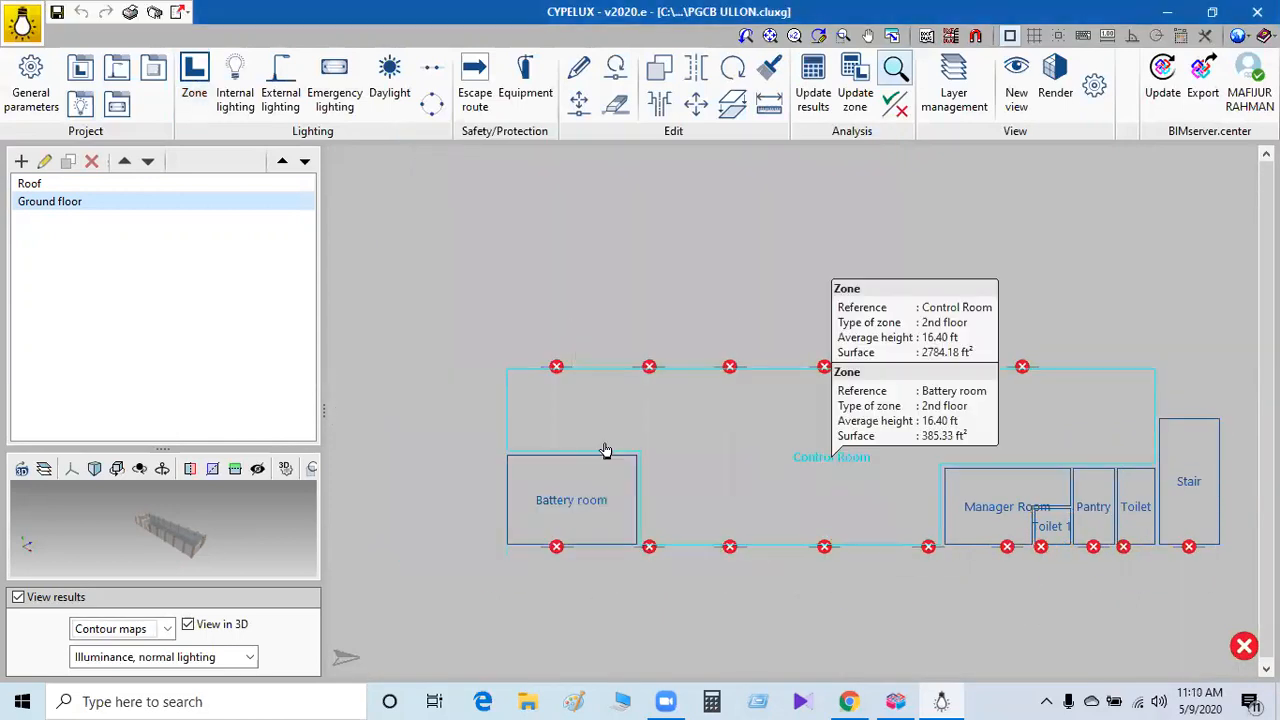
Check the glazed opening type Windo on the Control Room's wall and accept its existing properties.
mouse_move(557, 368)
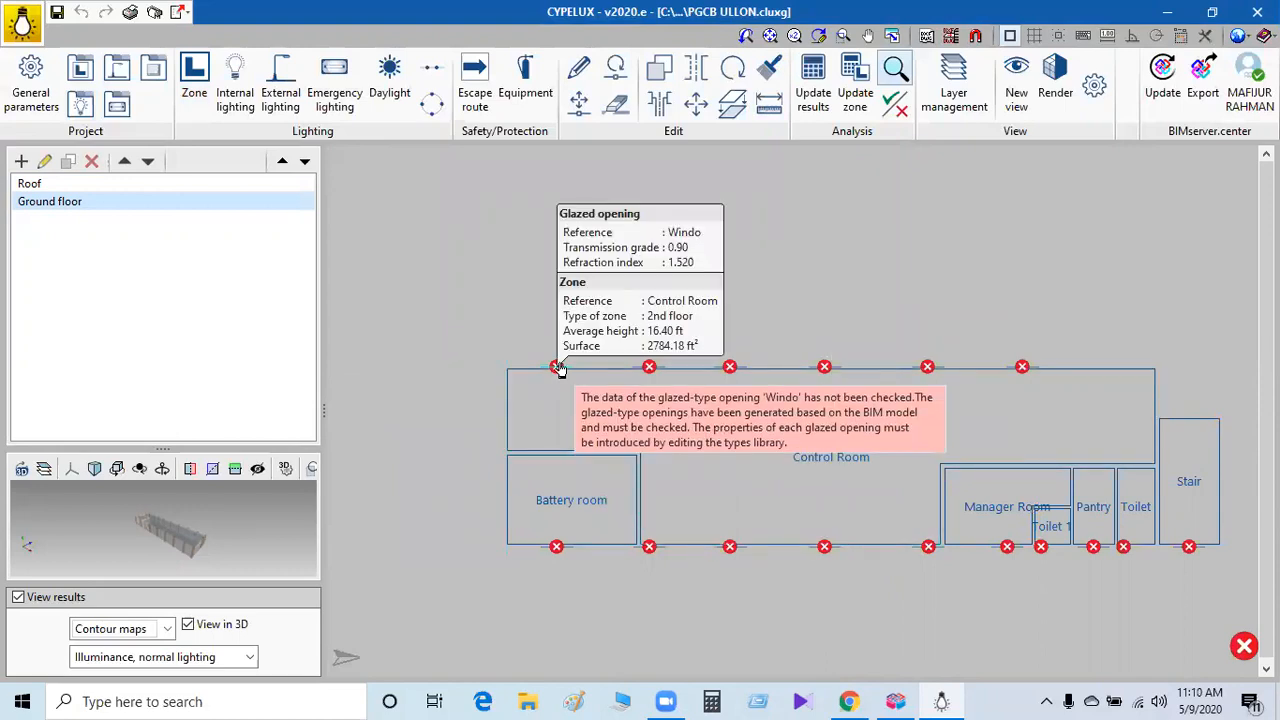
left_click(557, 368)
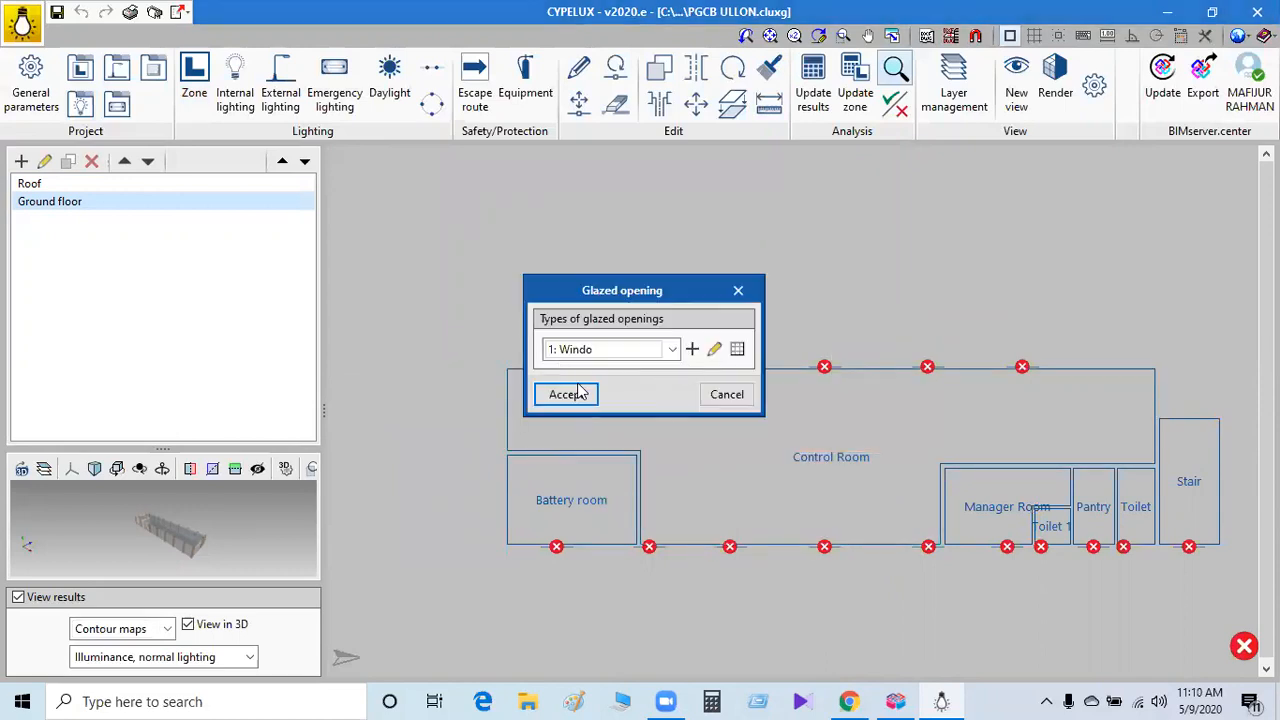
left_click(714, 349)
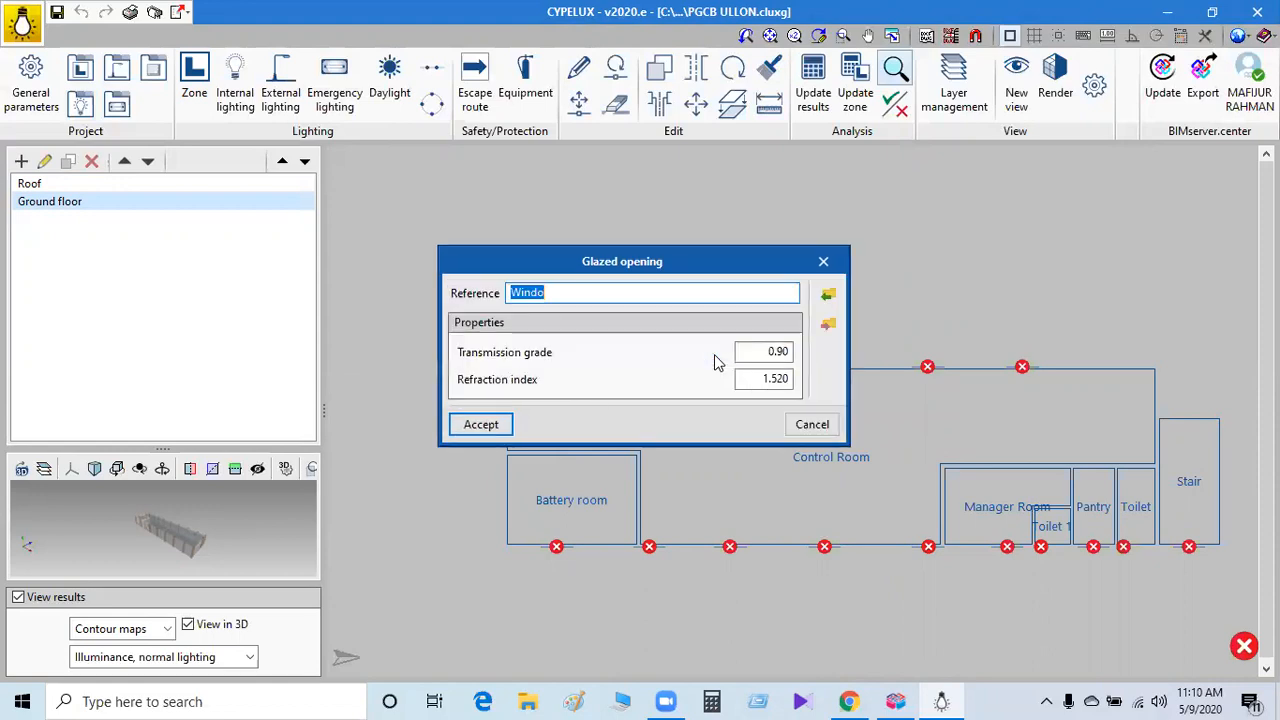
left_click(487, 425)
left_click(579, 400)
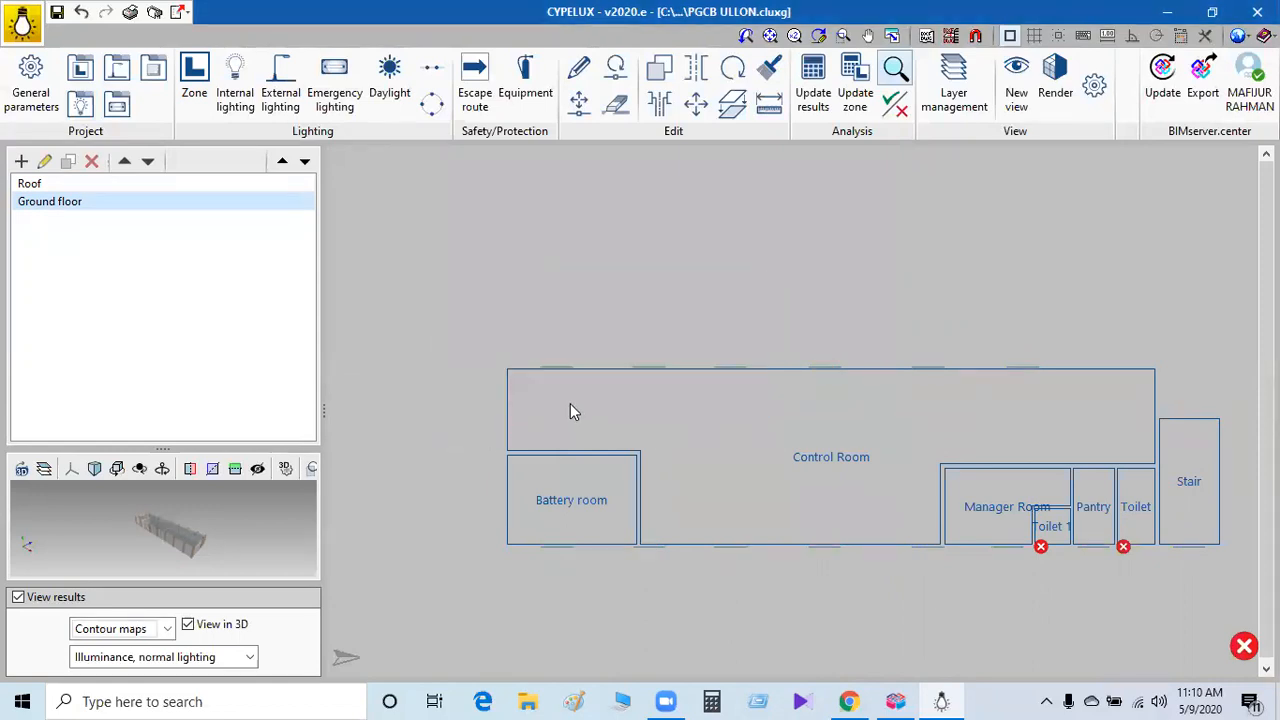
Check the glazed opening type Small windo (75-80) at Toilet 1 and accept its existing properties.
scroll(740, 428, "down", 1)
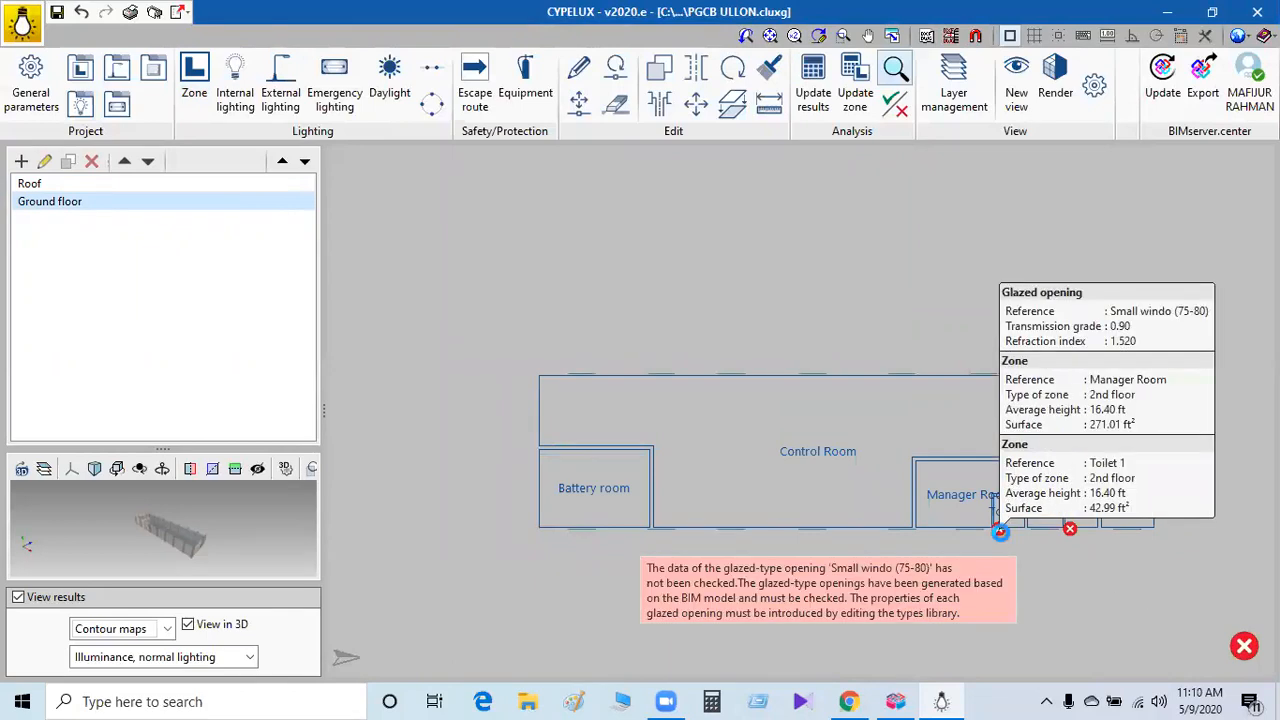
left_click(997, 529)
left_click(714, 349)
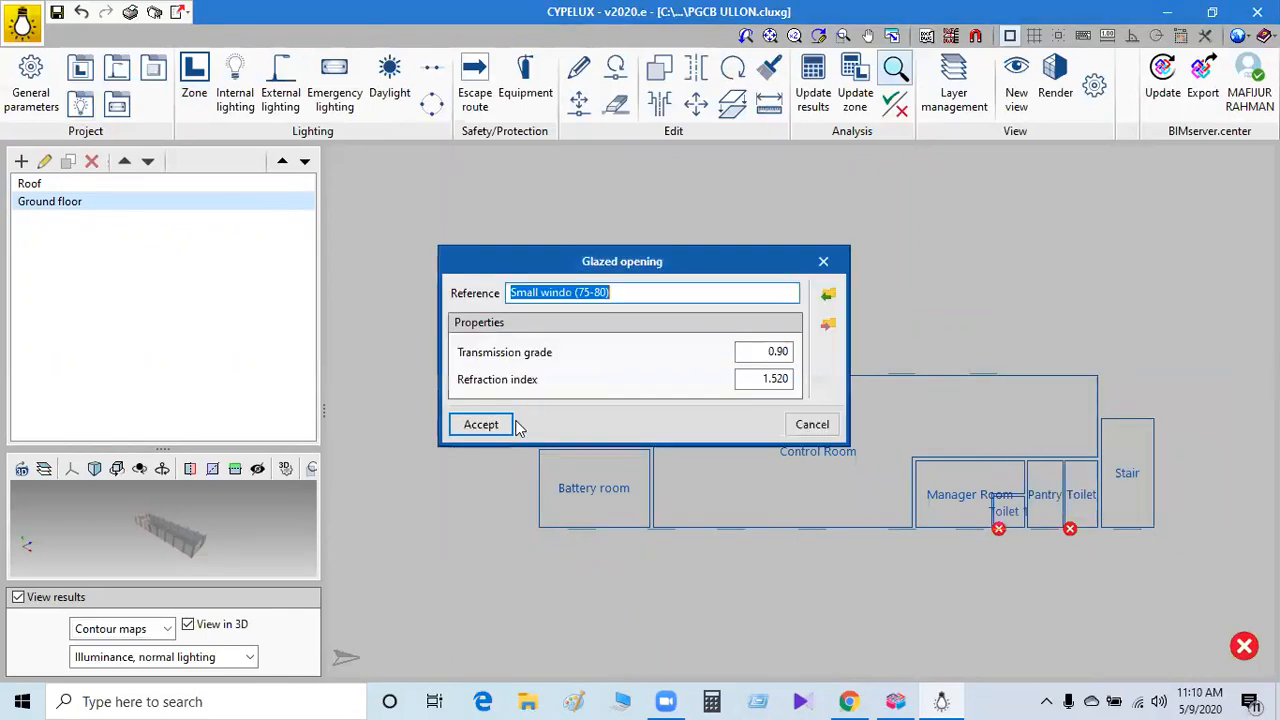
left_click(494, 424)
left_click(579, 397)
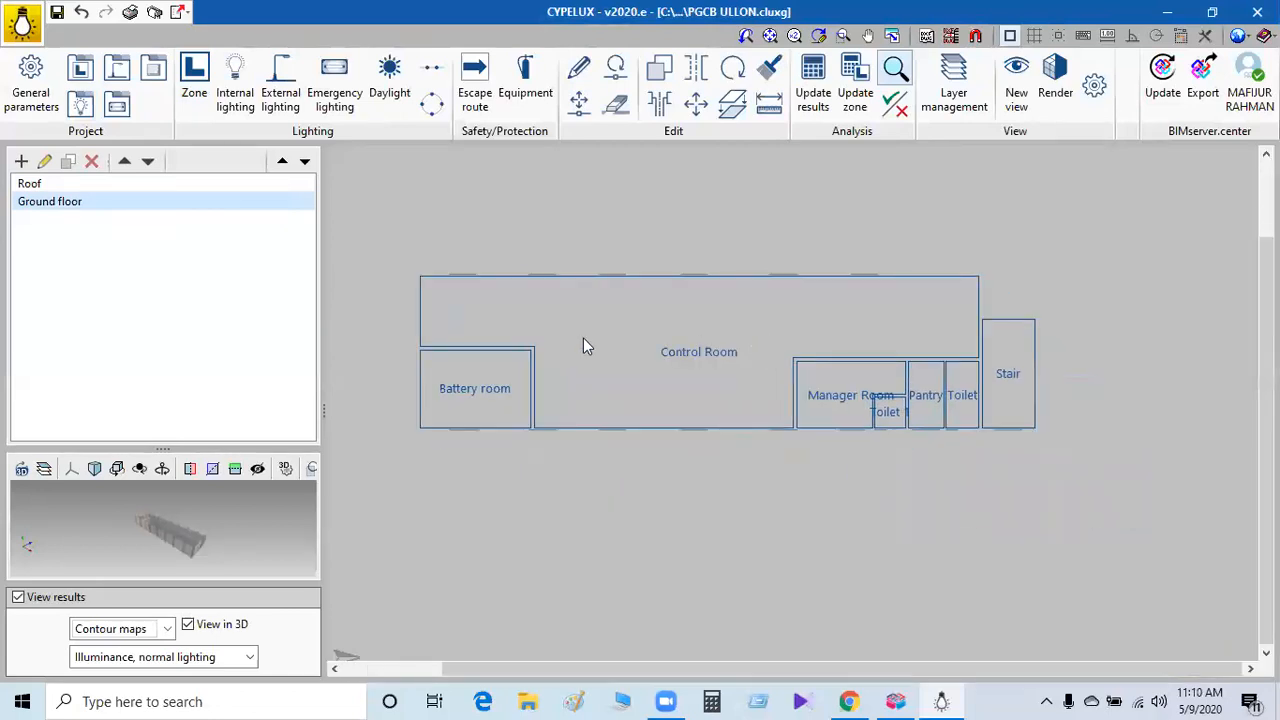
Examine the ground floor layout and the 3D model of the building in an enlarged preview.
middle_click_drag(576, 342, 606, 436)
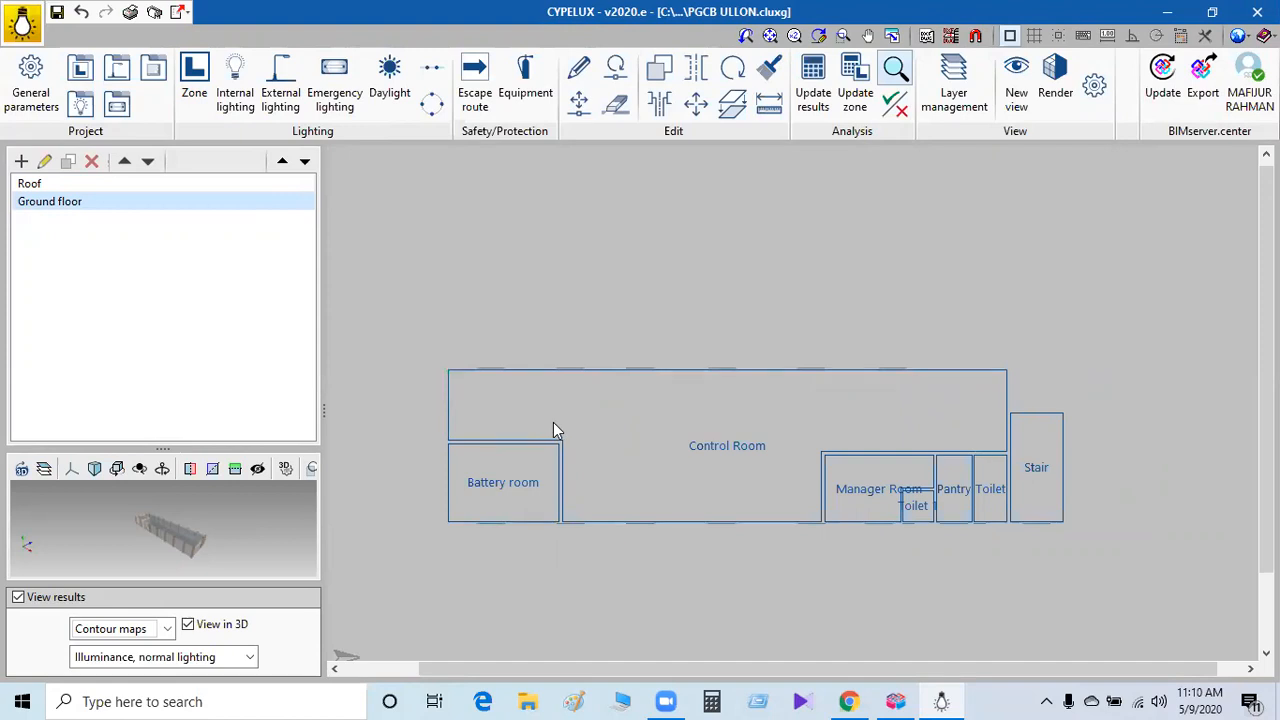
middle_click_drag(683, 429, 734, 377)
scroll(697, 405, "up", 1)
scroll(690, 411, "up", 1)
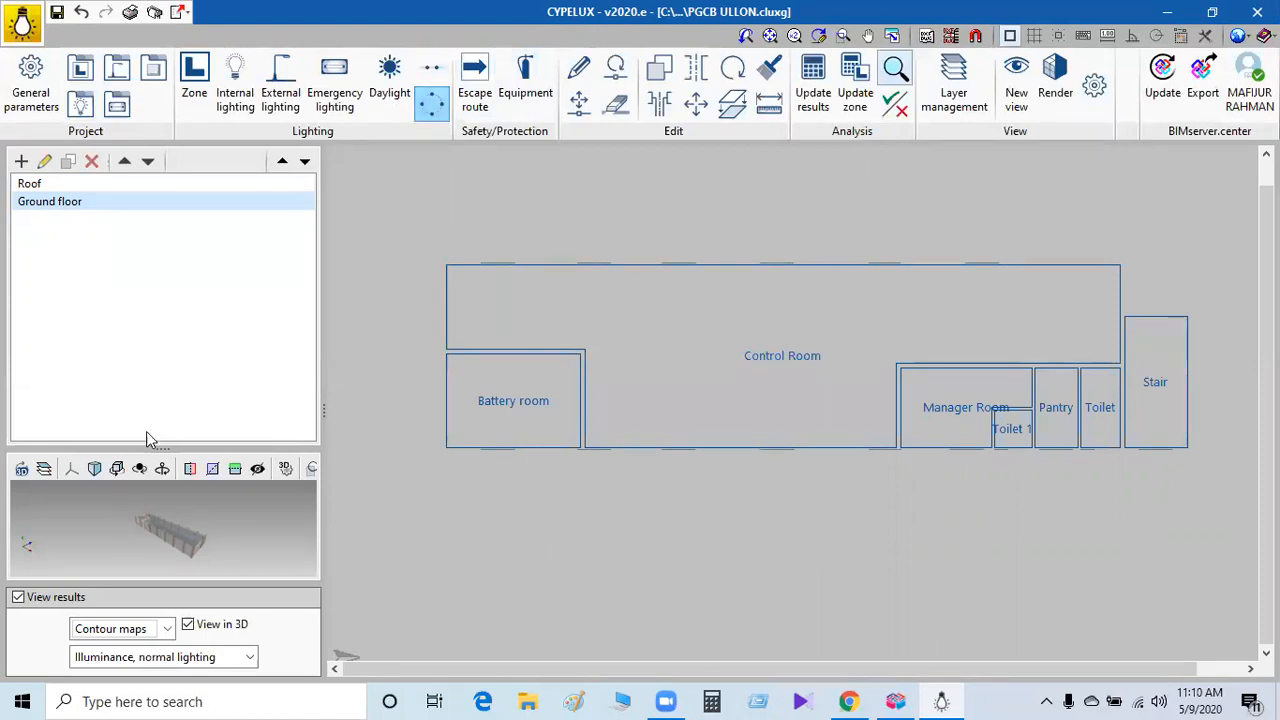
scroll(153, 536, "up", 6)
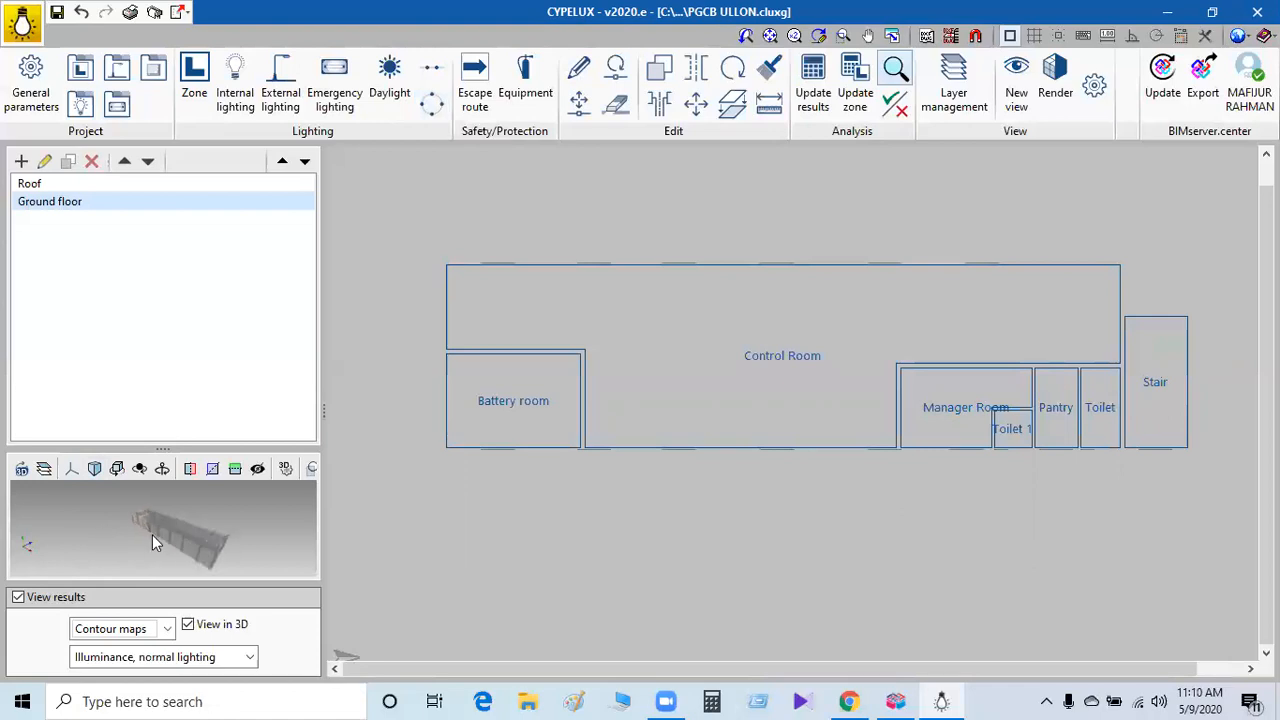
scroll(181, 538, "down", 2)
left_click_drag(163, 450, 180, 349)
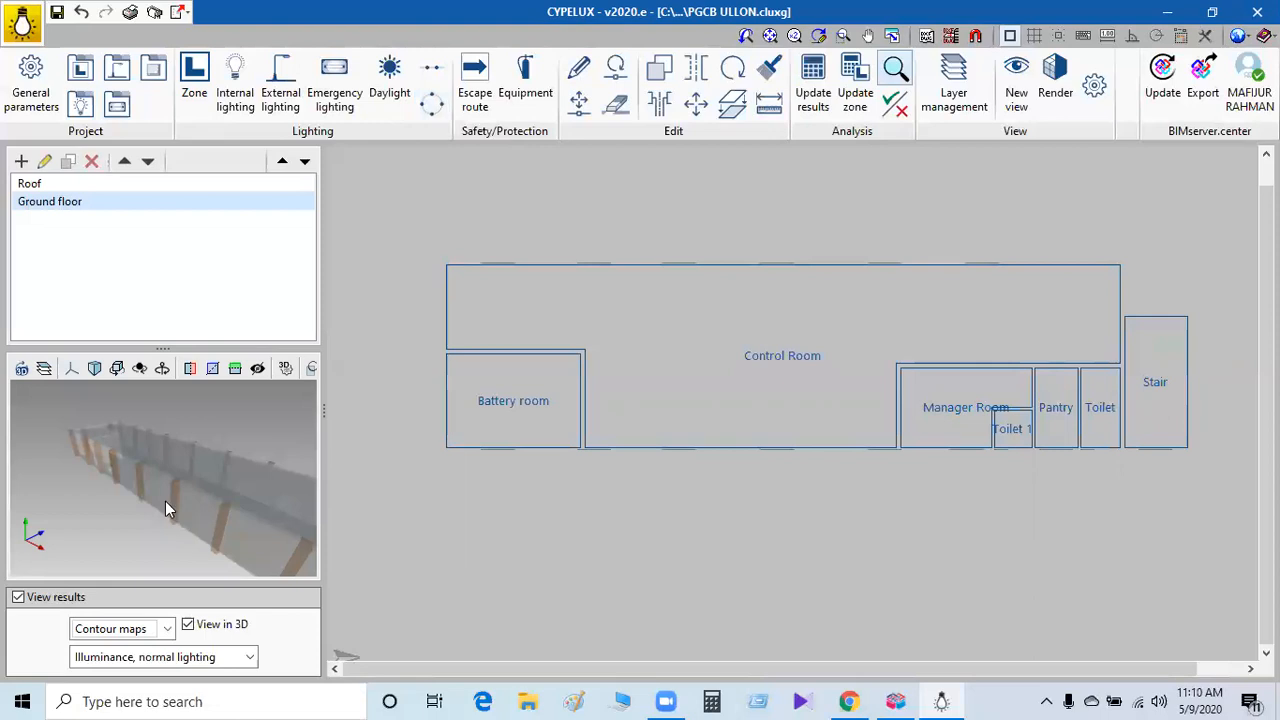
scroll(176, 545, "down", 4)
scroll(208, 547, "up", 2)
scroll(221, 535, "down", 2)
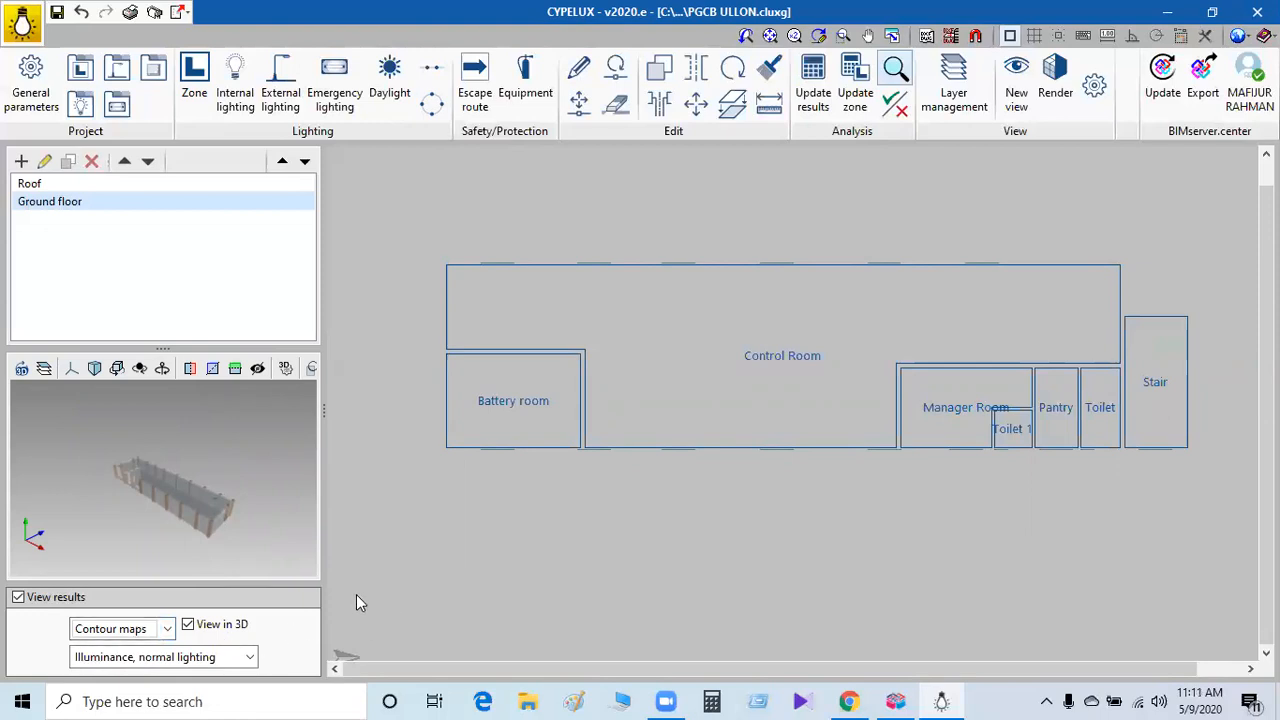
mouse_move(451, 398)
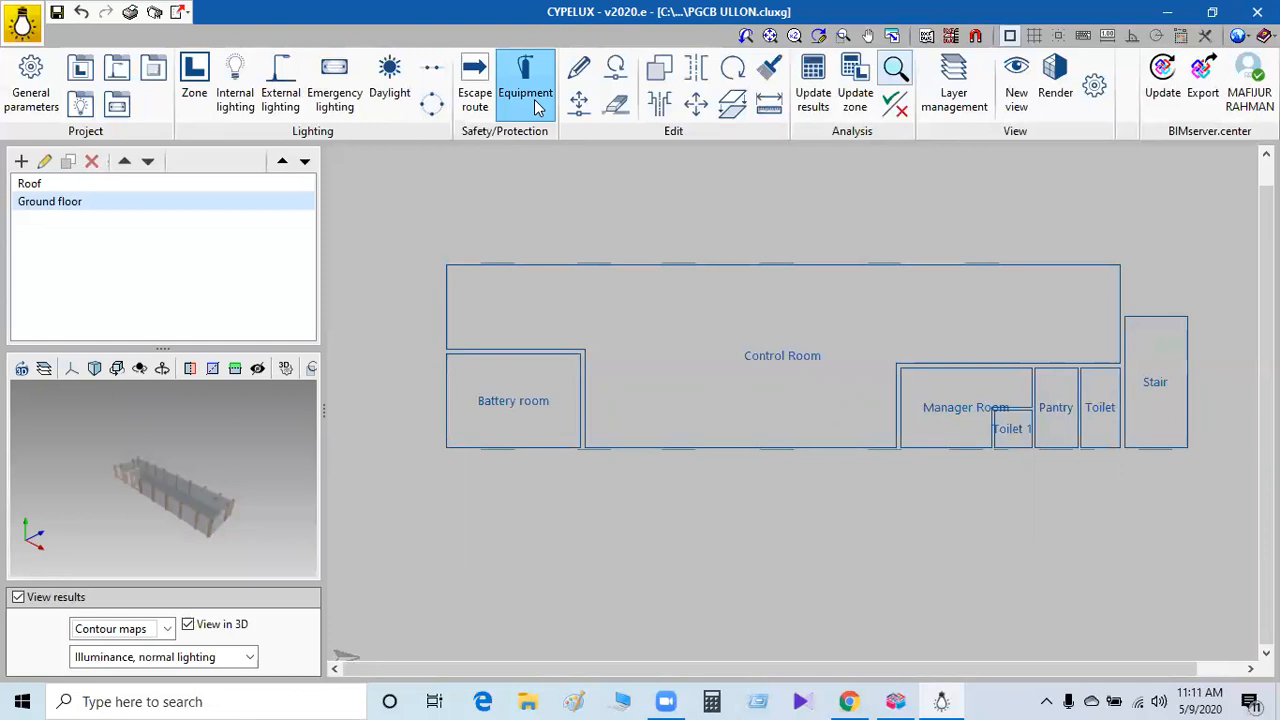
Draw a 2.60 ft wide escape route straight along the full length of the Control Room above the Battery room.
left_click(476, 92)
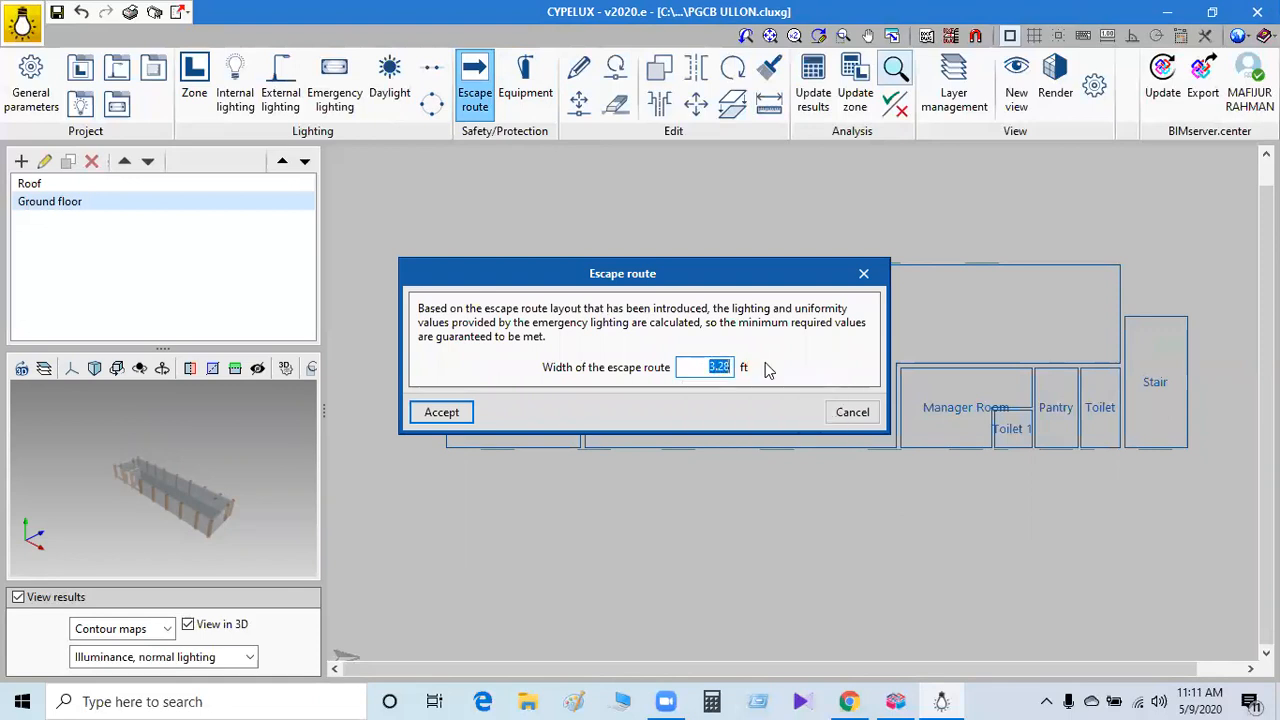
type("3")
left_click(428, 412)
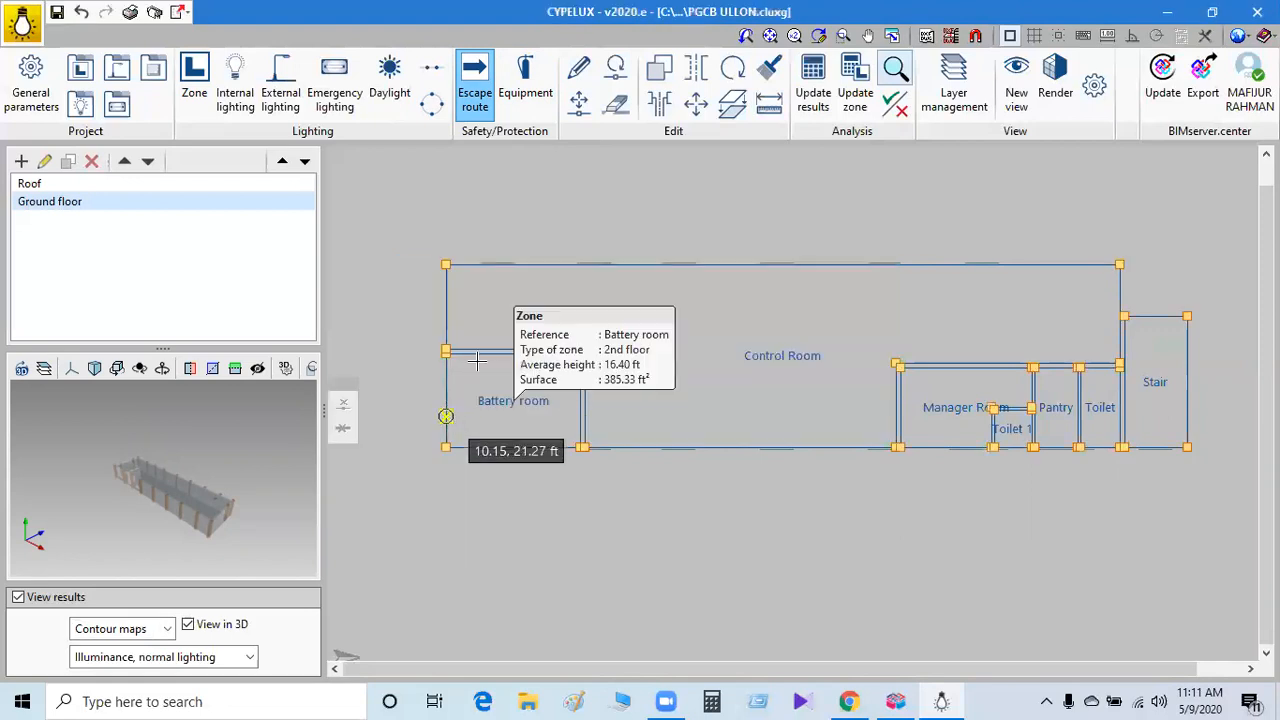
left_click(447, 306)
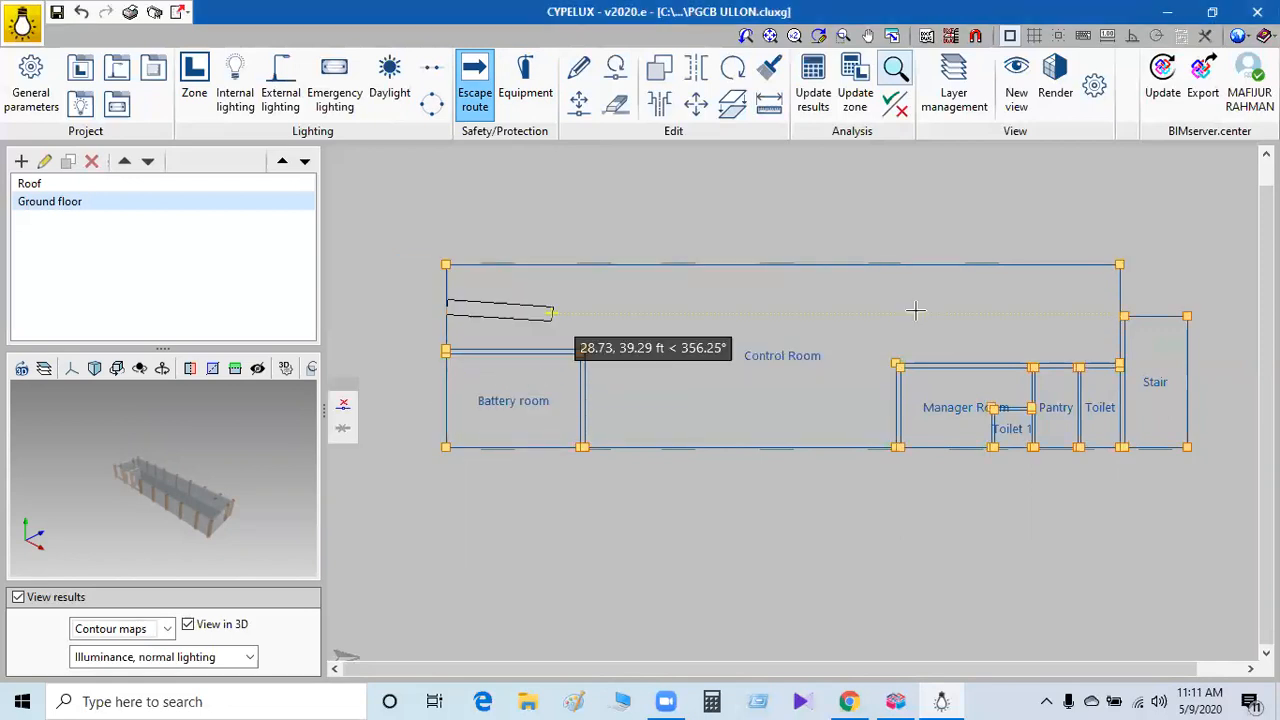
left_click(1120, 302)
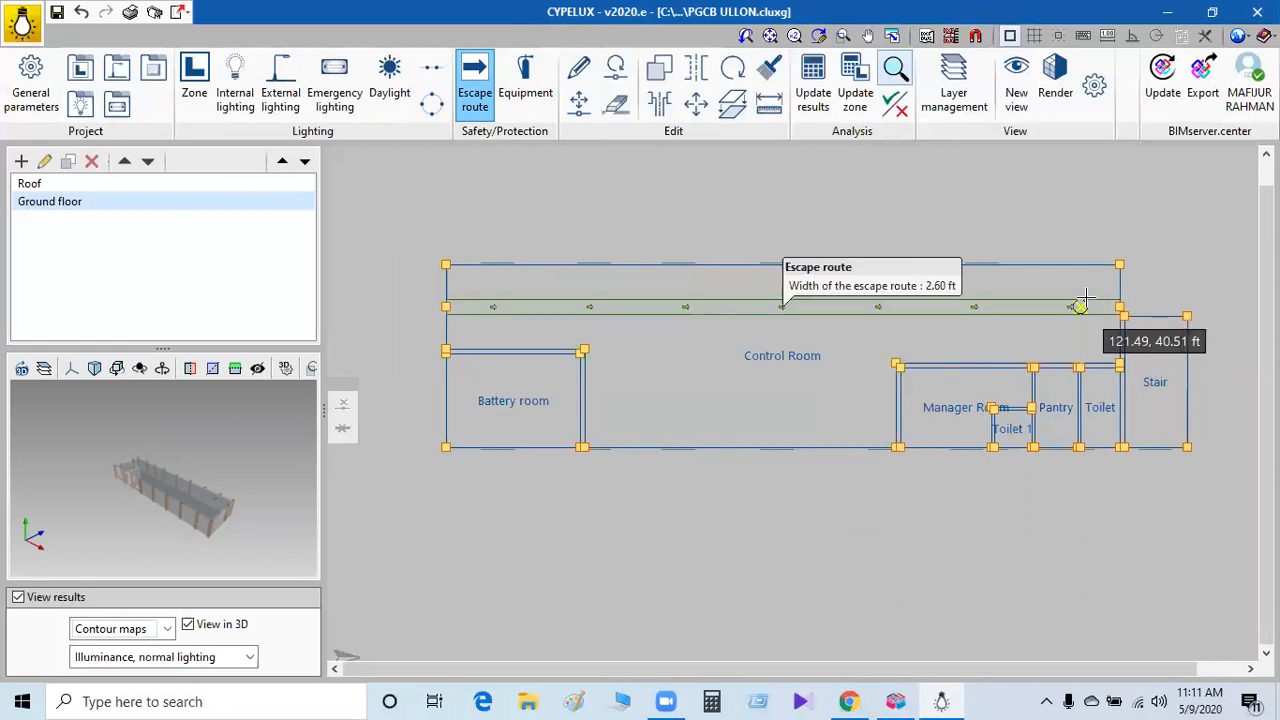
Add escape route branches near the Control Room's Stair end, one from the main route to the upper wall and one to the Stair.
left_click(1080, 306)
left_click(1079, 265)
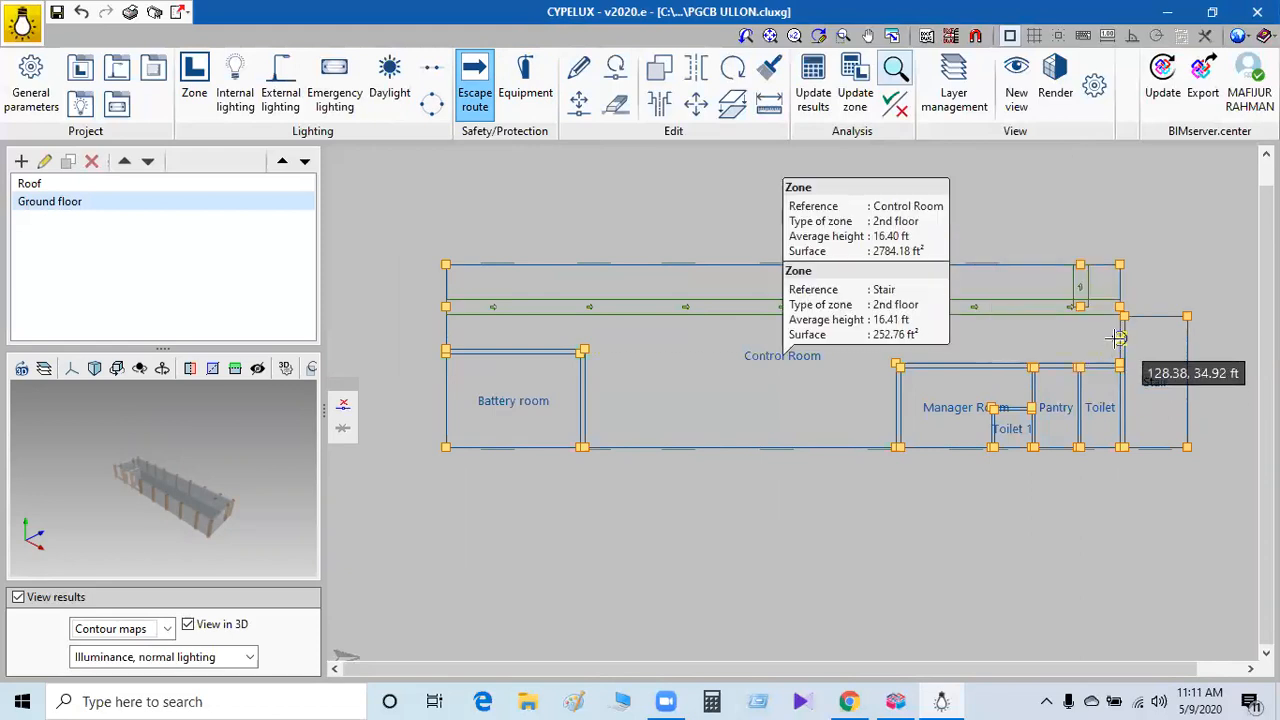
left_click(1119, 336)
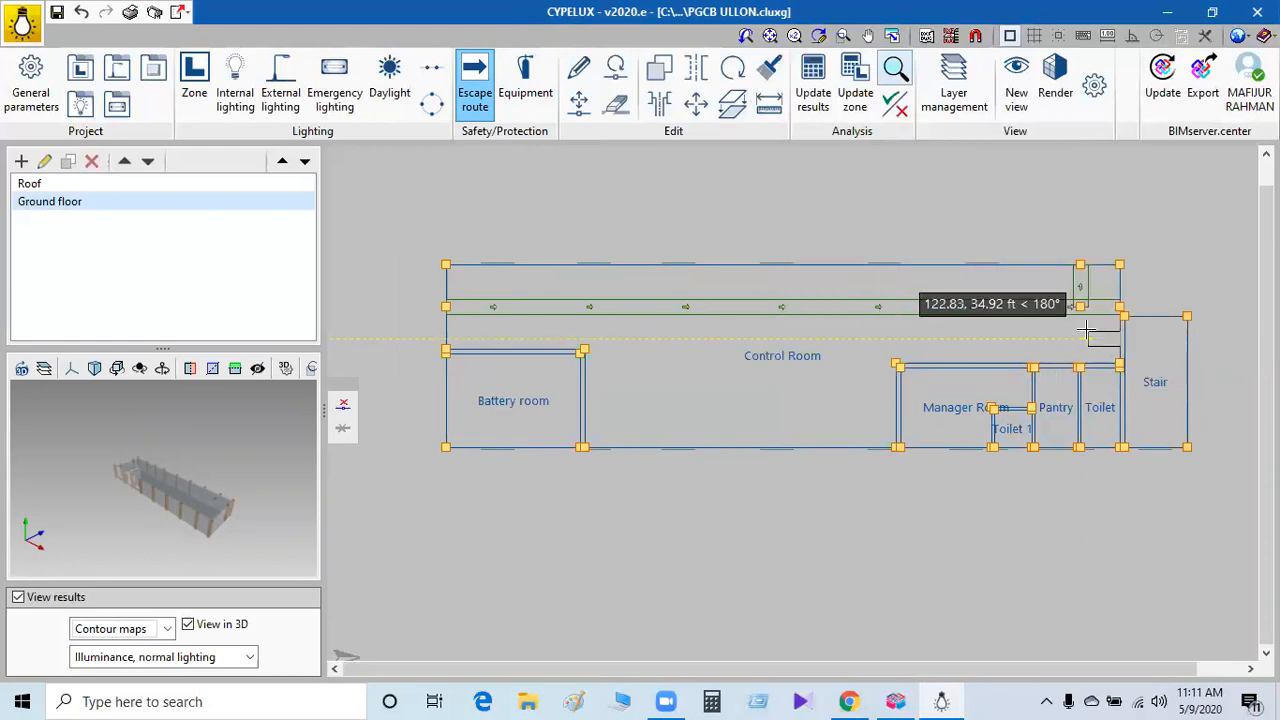
left_click(1080, 307)
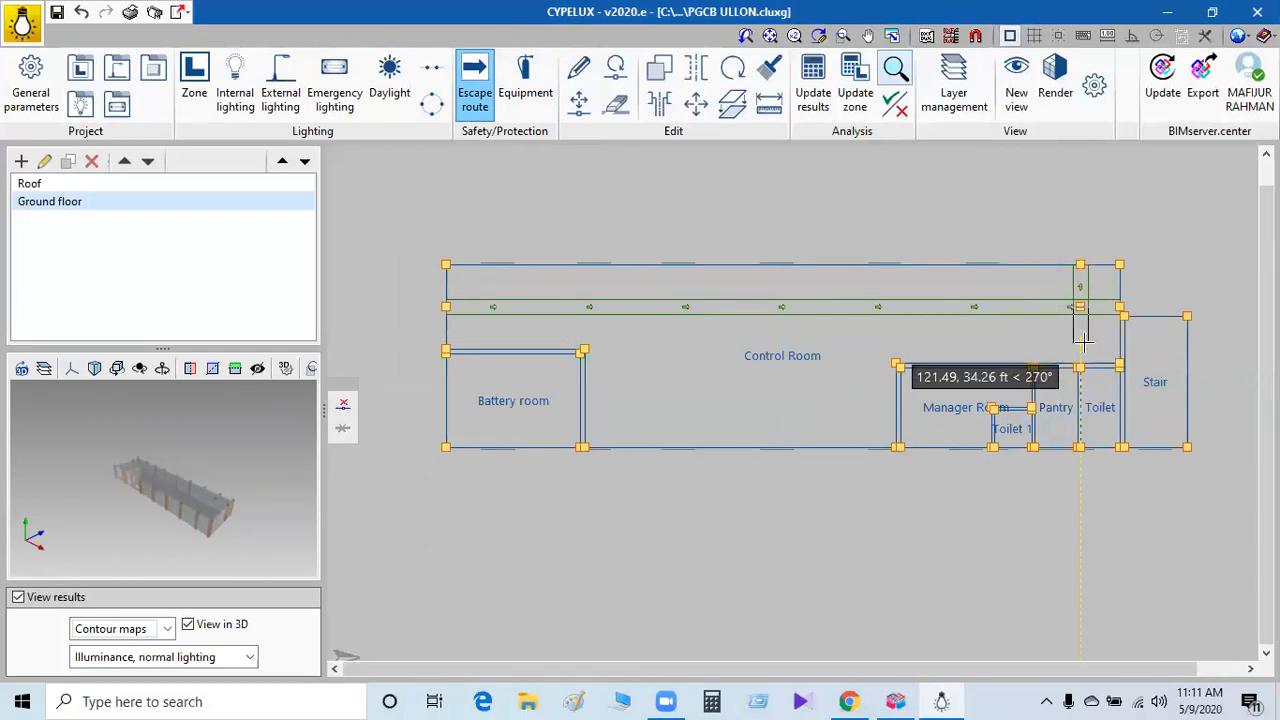
left_click(1124, 341)
right_click(1124, 341)
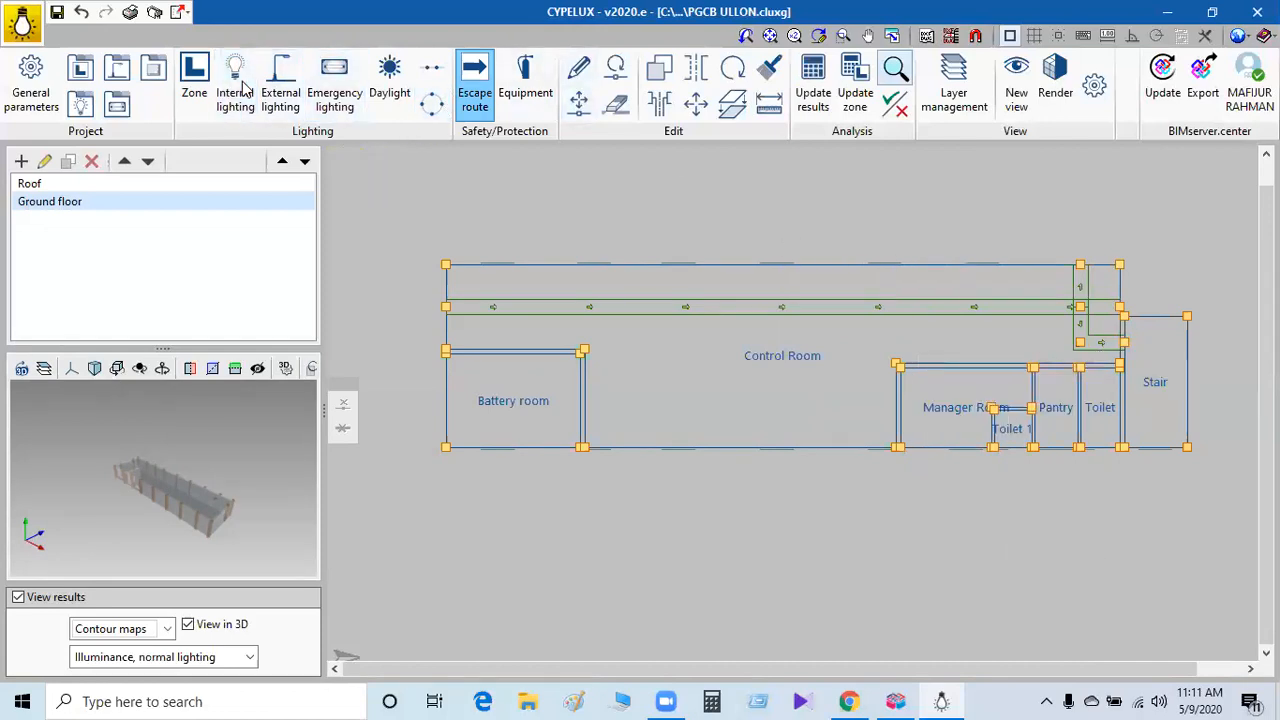
Save the project and finish introducing escape routes.
left_click(57, 12)
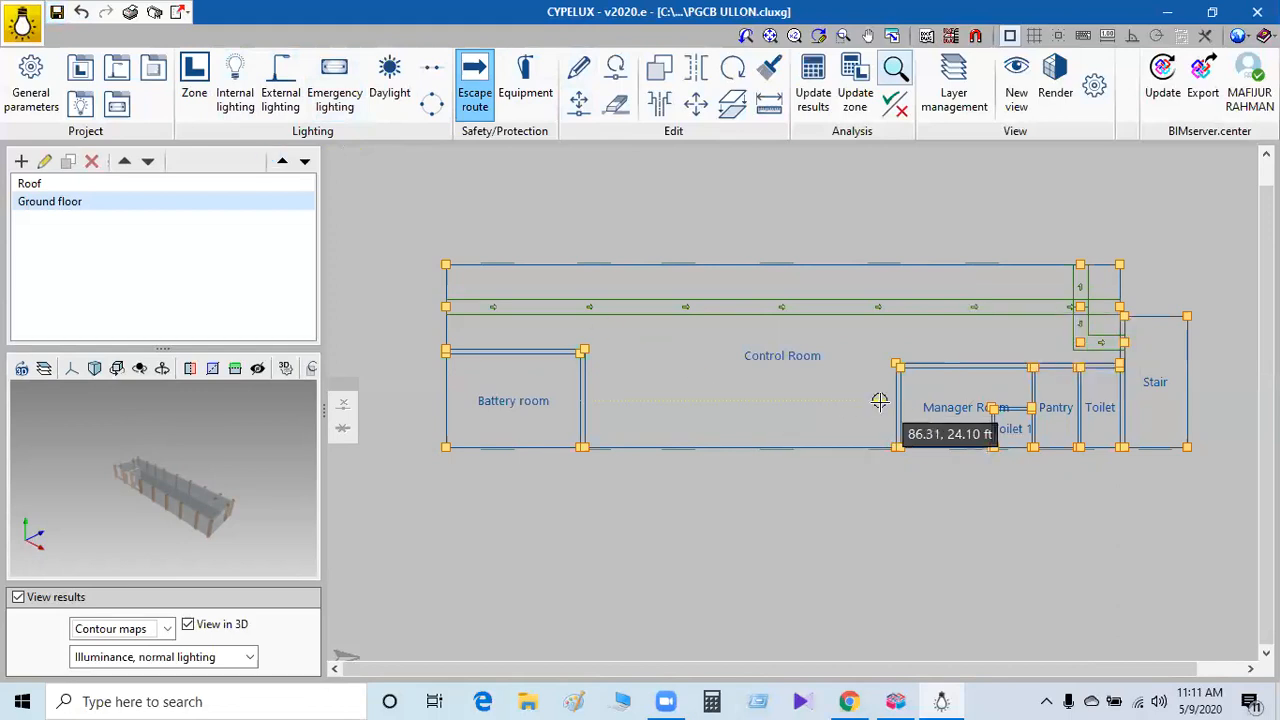
right_click(790, 541)
key("Return")
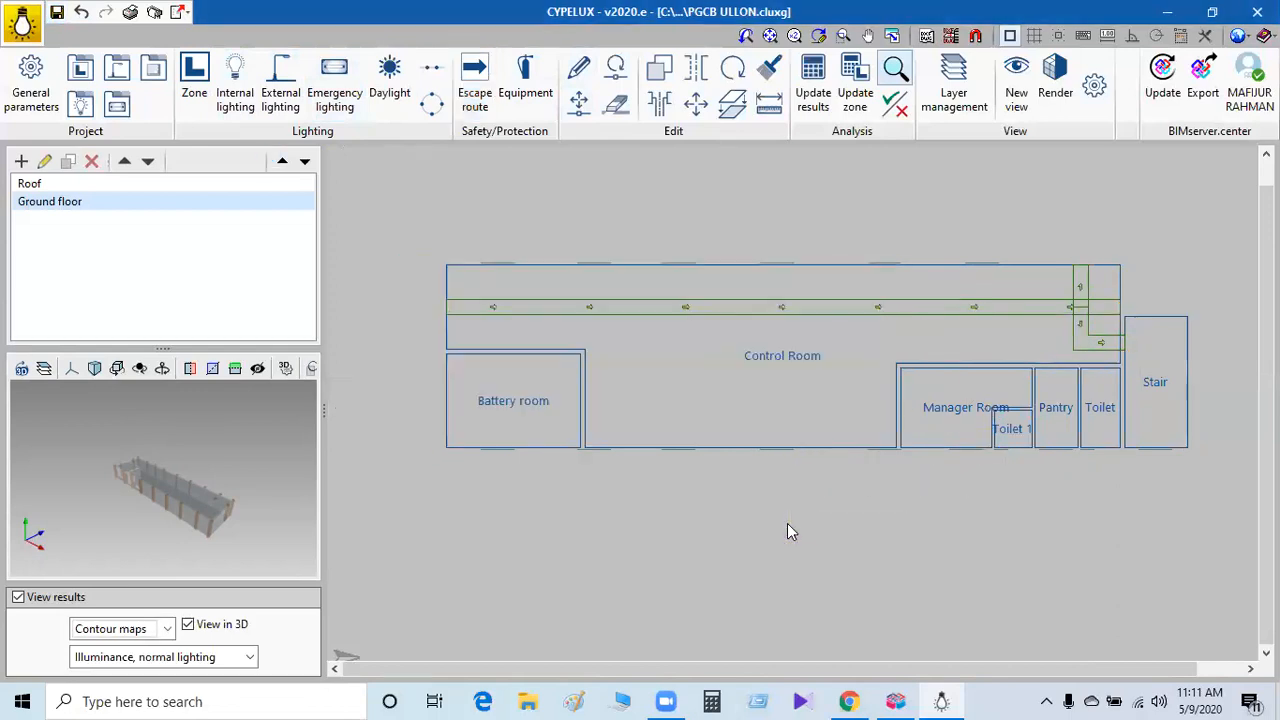
Examine the escape routes along the Control Room and their branches near the Stair.
scroll(805, 466, "up", 2)
middle_click_drag(690, 438, 687, 474)
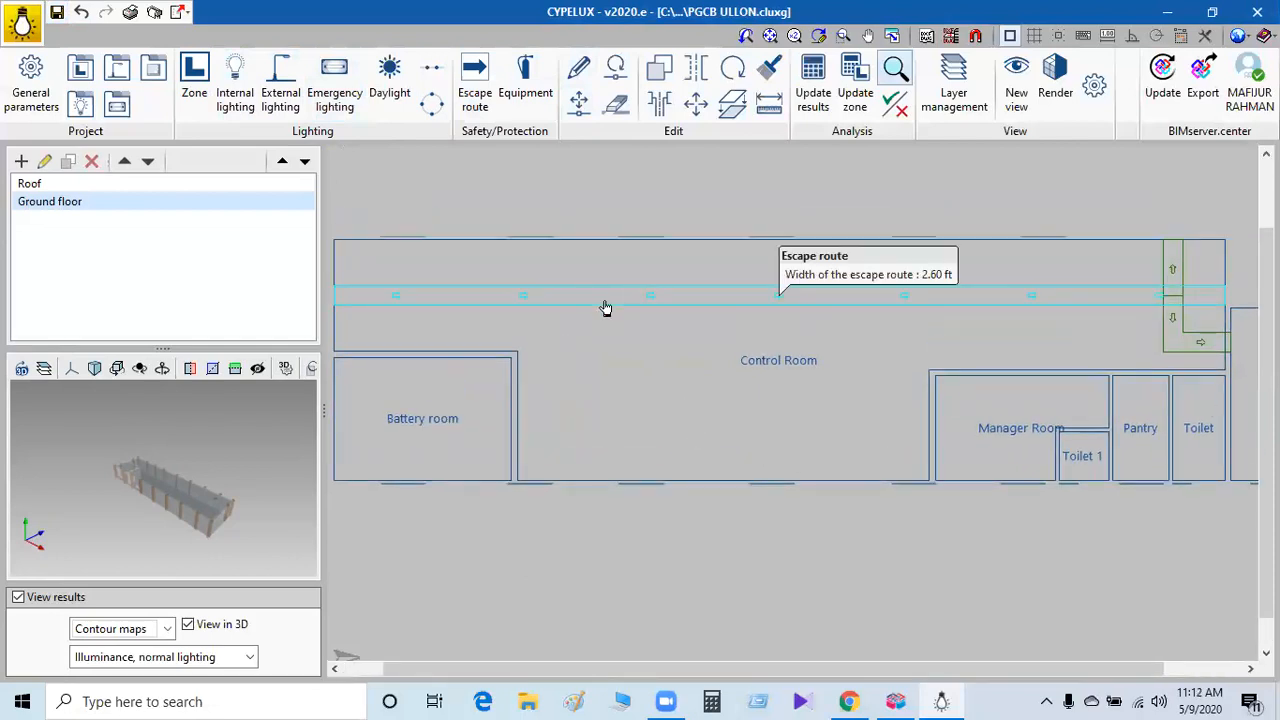
scroll(600, 310, "down", 1)
scroll(1019, 283, "up", 1)
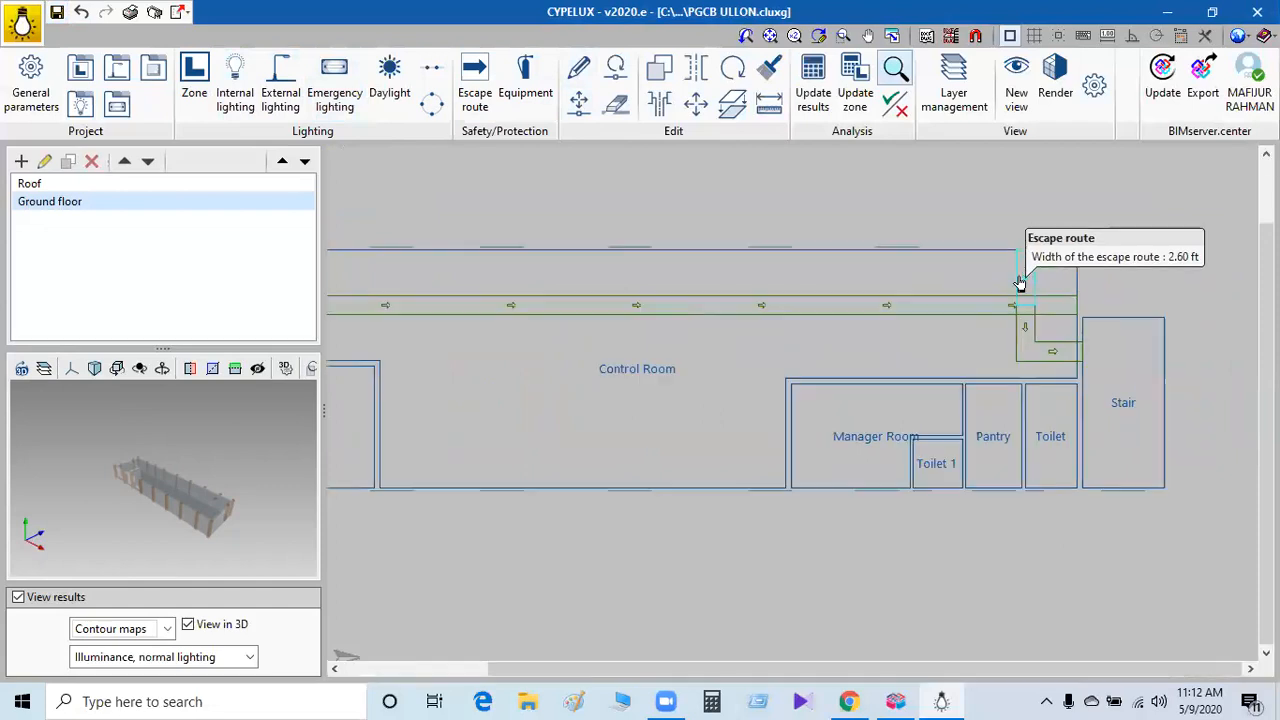
scroll(1024, 285, "up", 2)
scroll(1046, 400, "down", 1)
scroll(1075, 390, "up", 1)
scroll(1081, 383, "up", 1)
scroll(1111, 374, "down", 3)
scroll(898, 418, "up", 1)
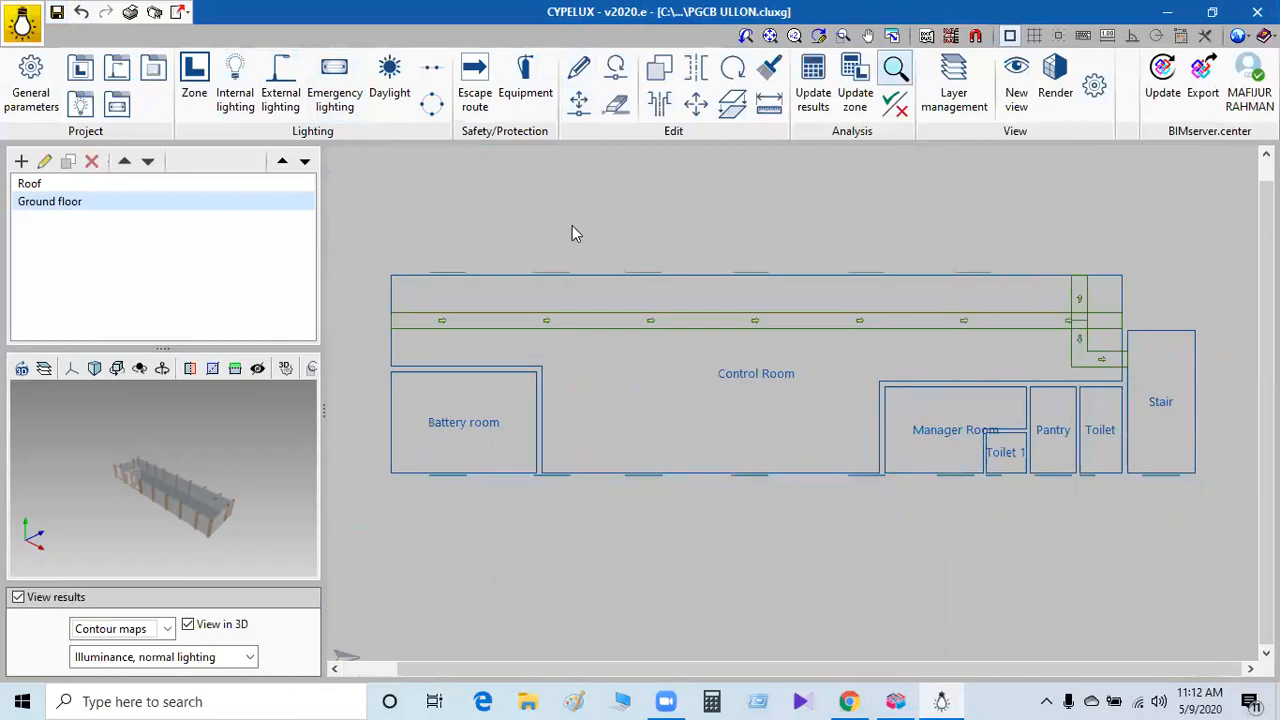
Begin a new light type for internal lighting.
left_click(237, 90)
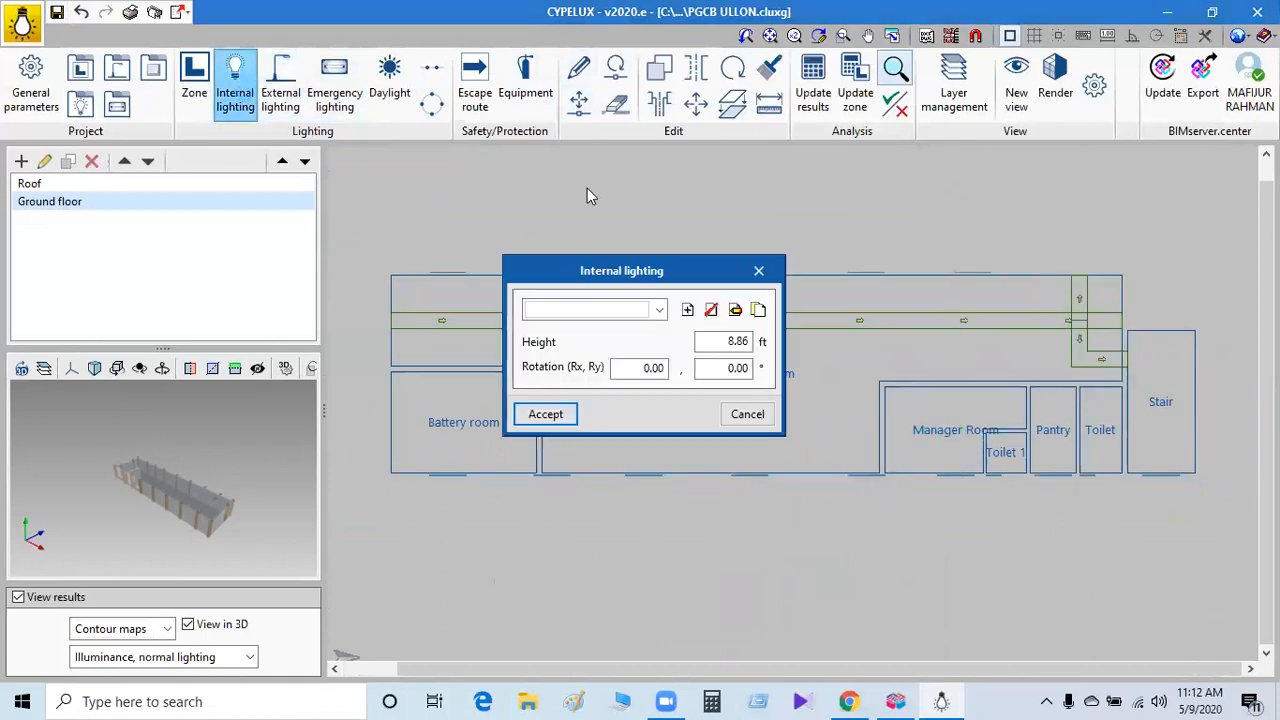
left_click(686, 311)
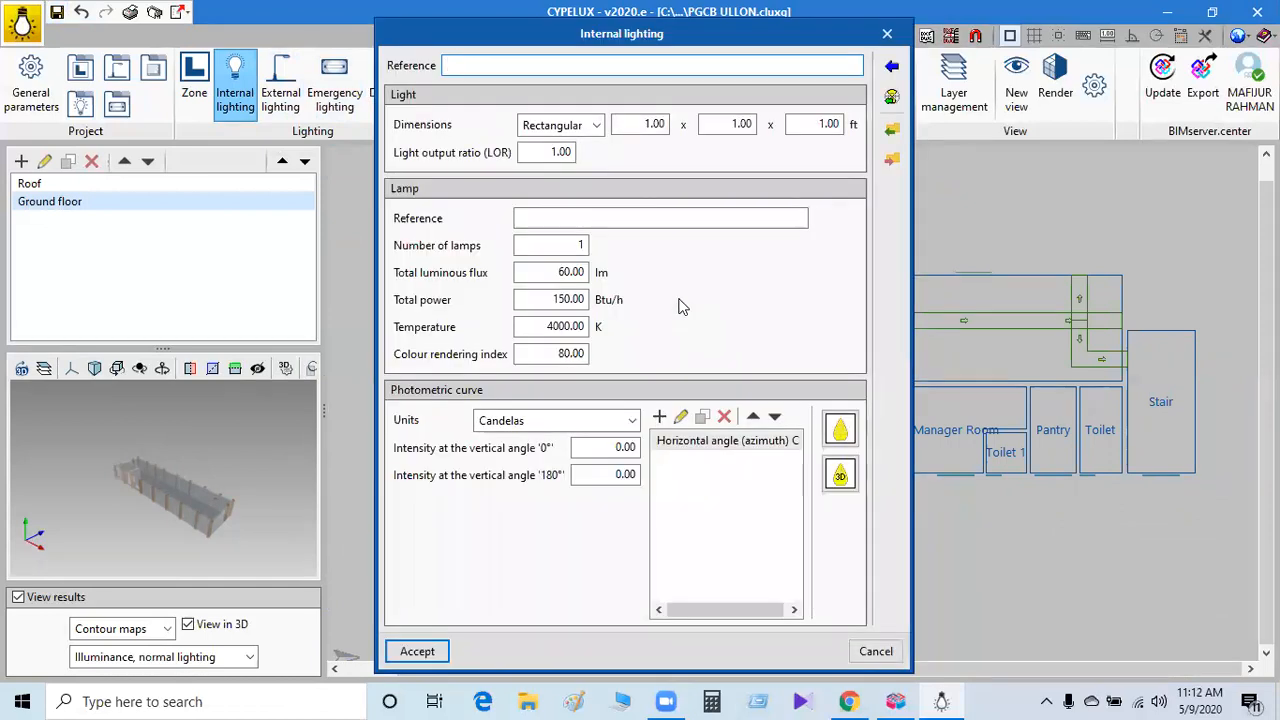
left_click_drag(780, 33, 826, 112)
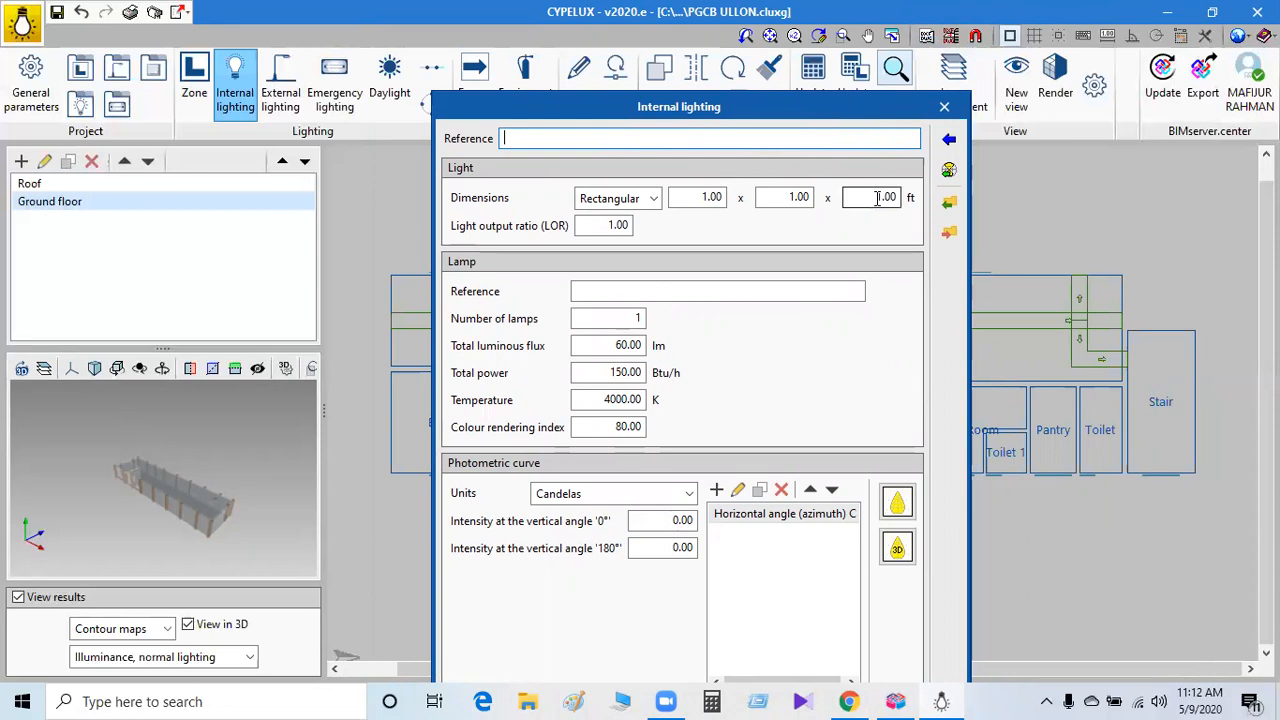
left_click(946, 172)
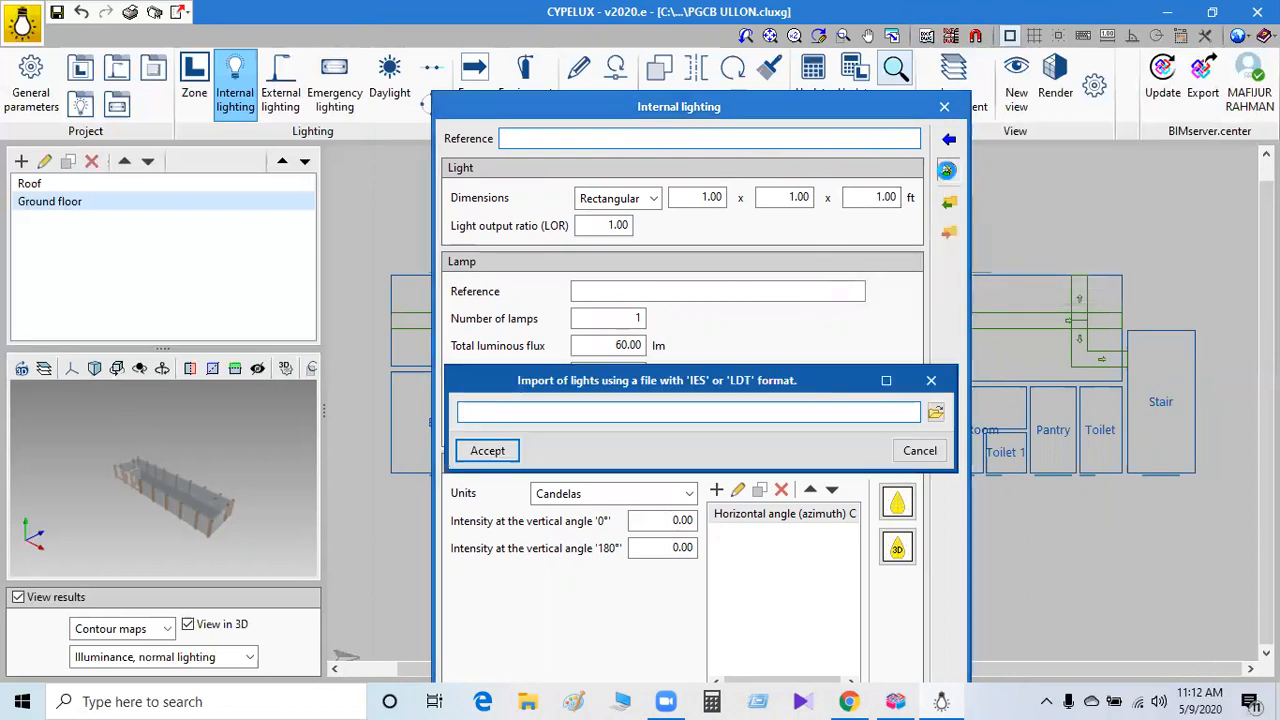
left_click(700, 413)
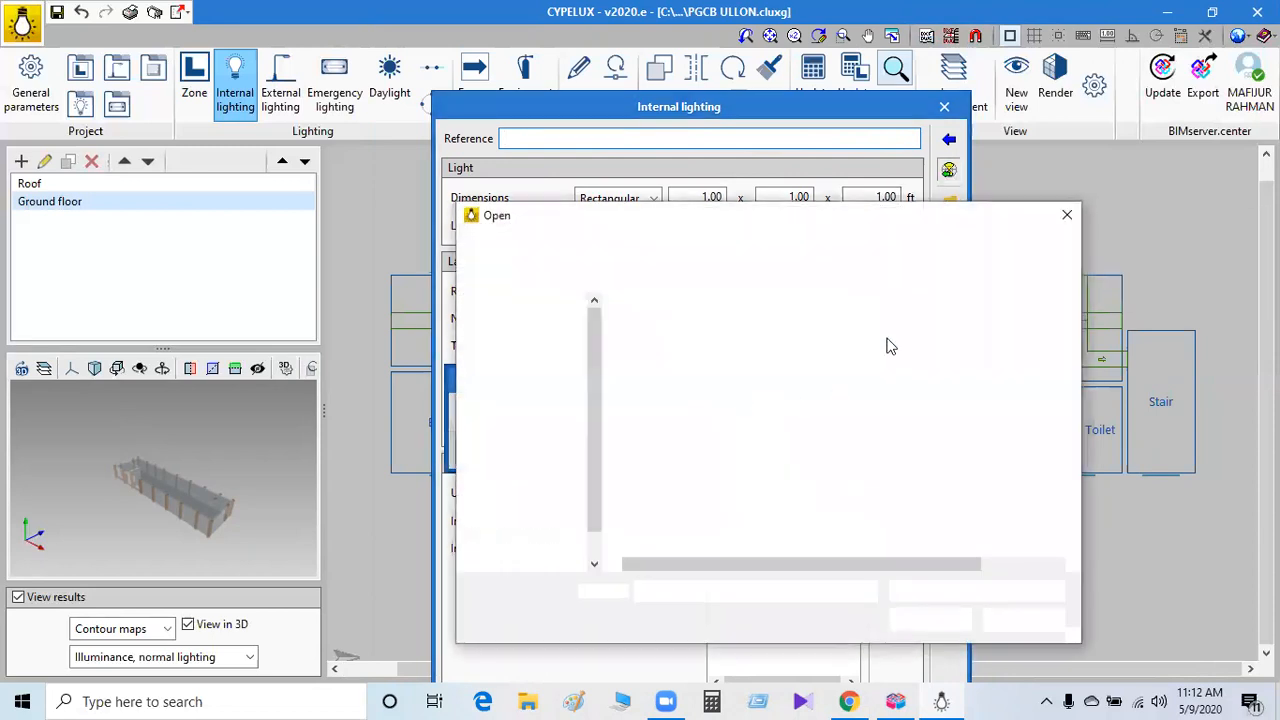
left_click(1066, 218)
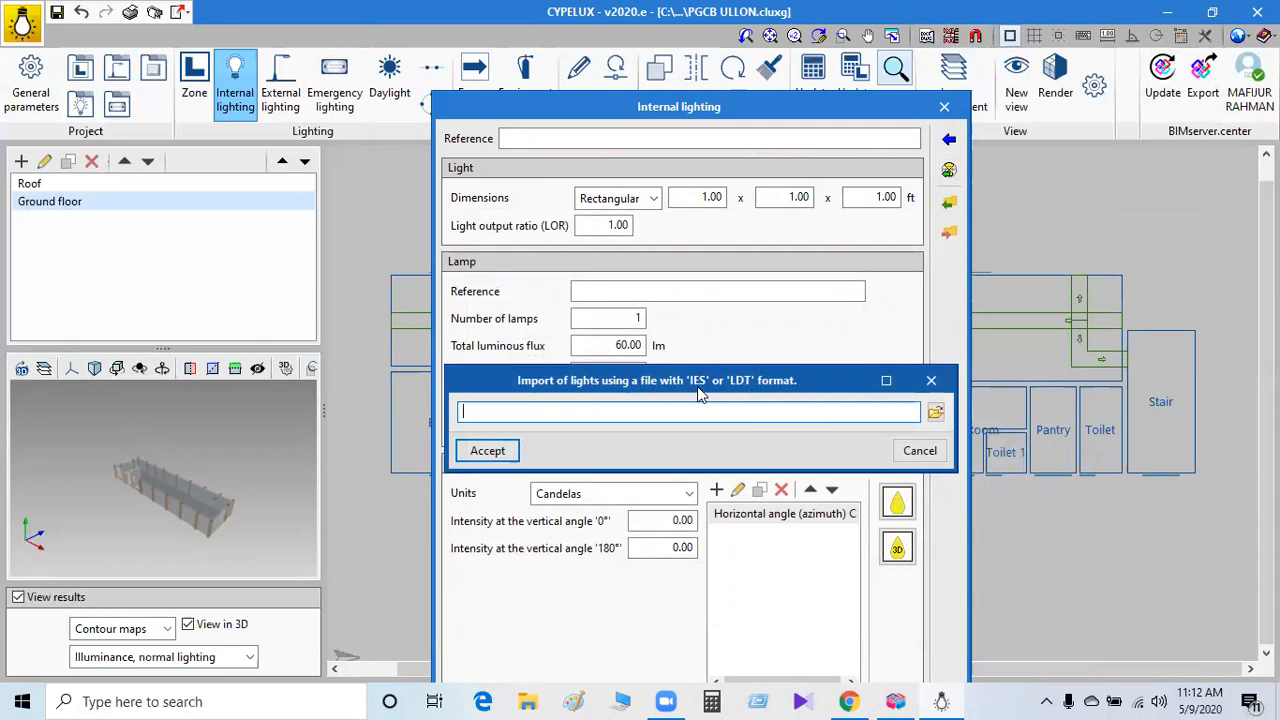
left_click(931, 380)
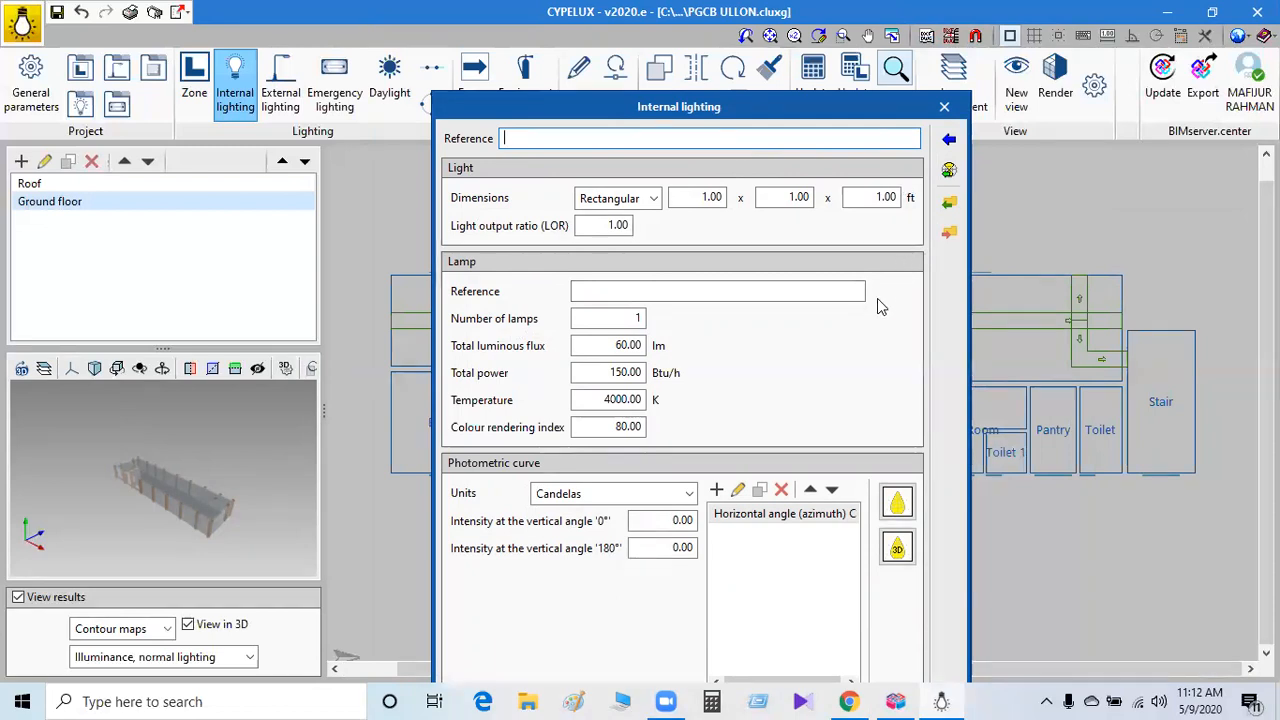
Load the predefined Surface light with 18 1 W LED lights into the new light type.
left_click(946, 141)
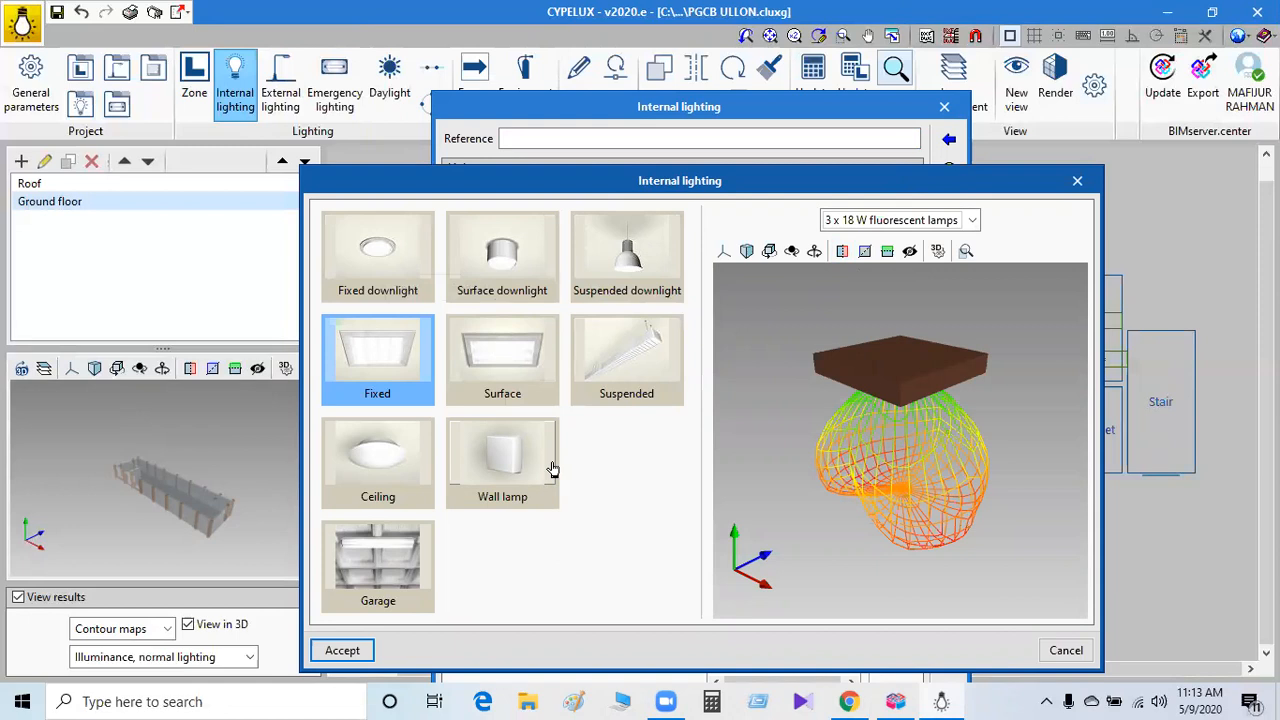
left_click(512, 355)
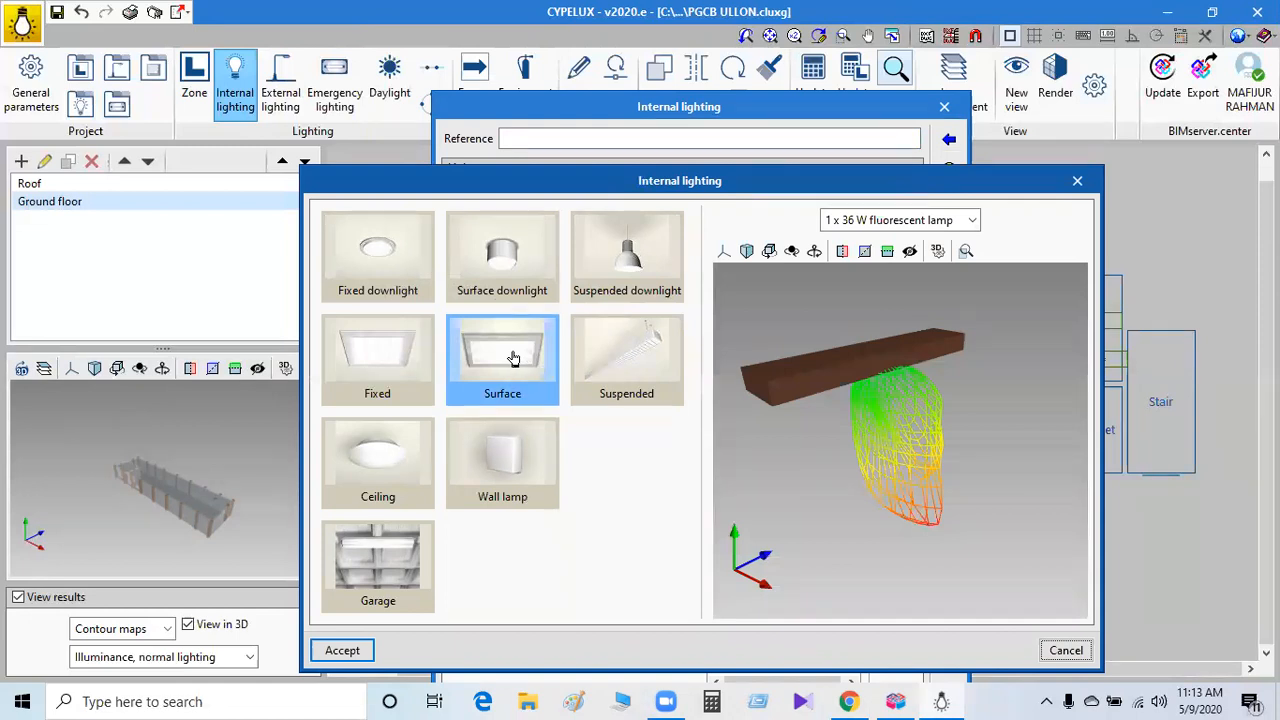
left_click(961, 221)
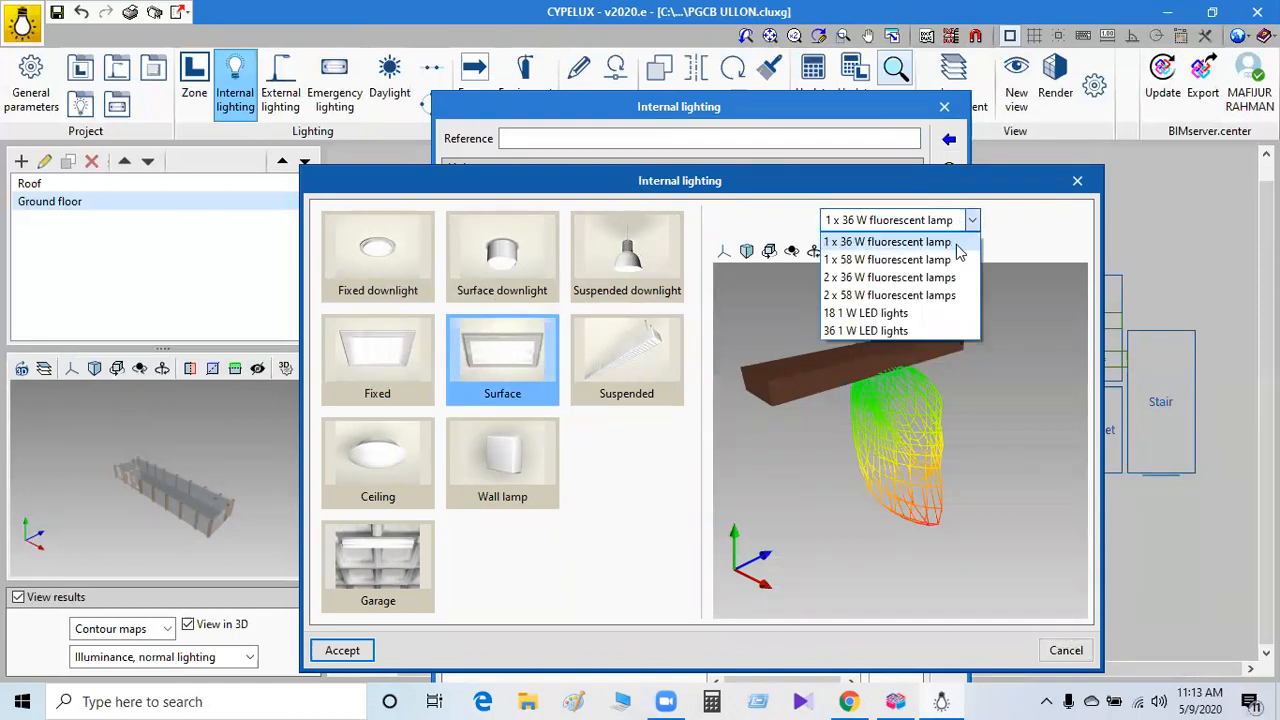
left_click(917, 314)
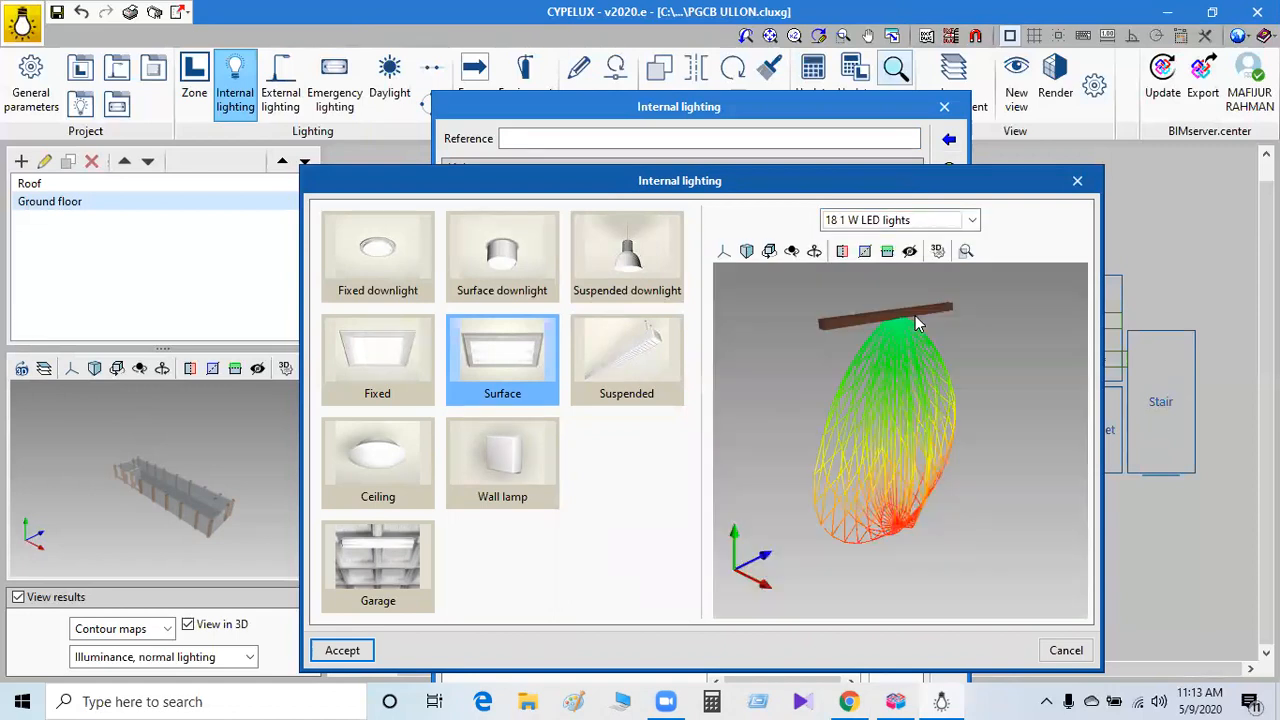
left_click(342, 652)
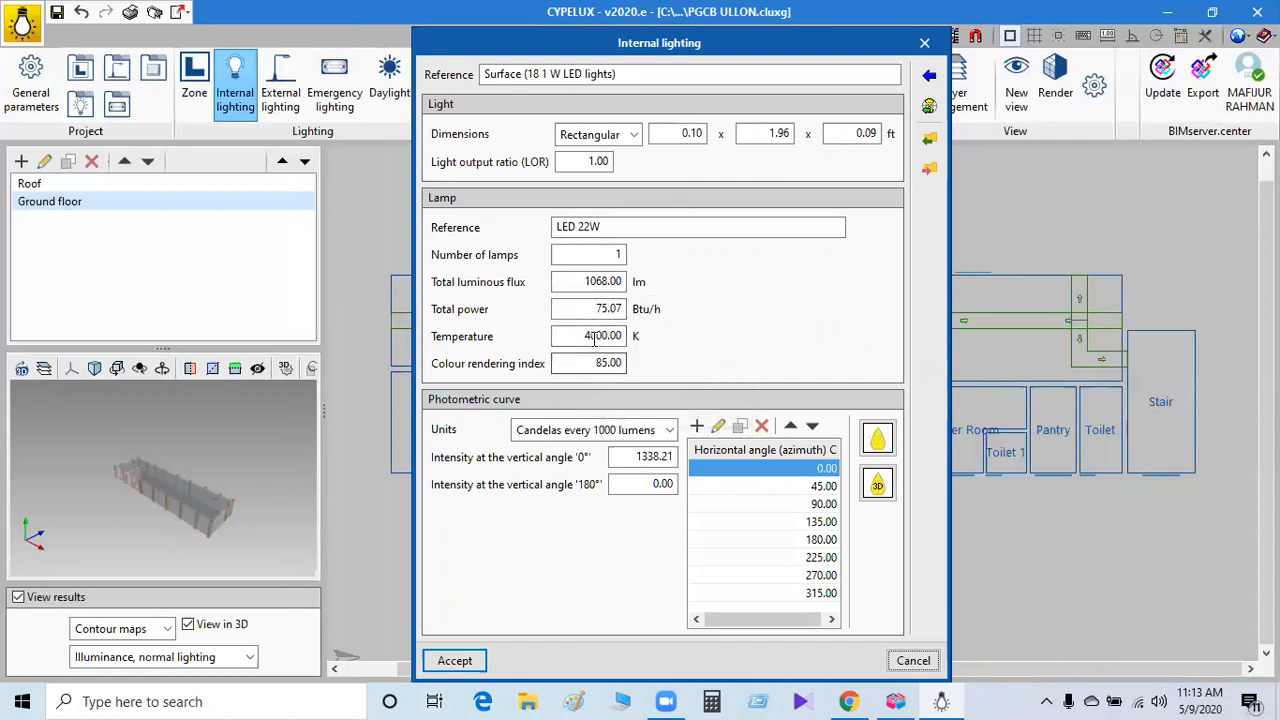
Check the photometric curve's units, and add two horizontal angle rows and remove them again.
left_click(672, 432)
left_click(673, 432)
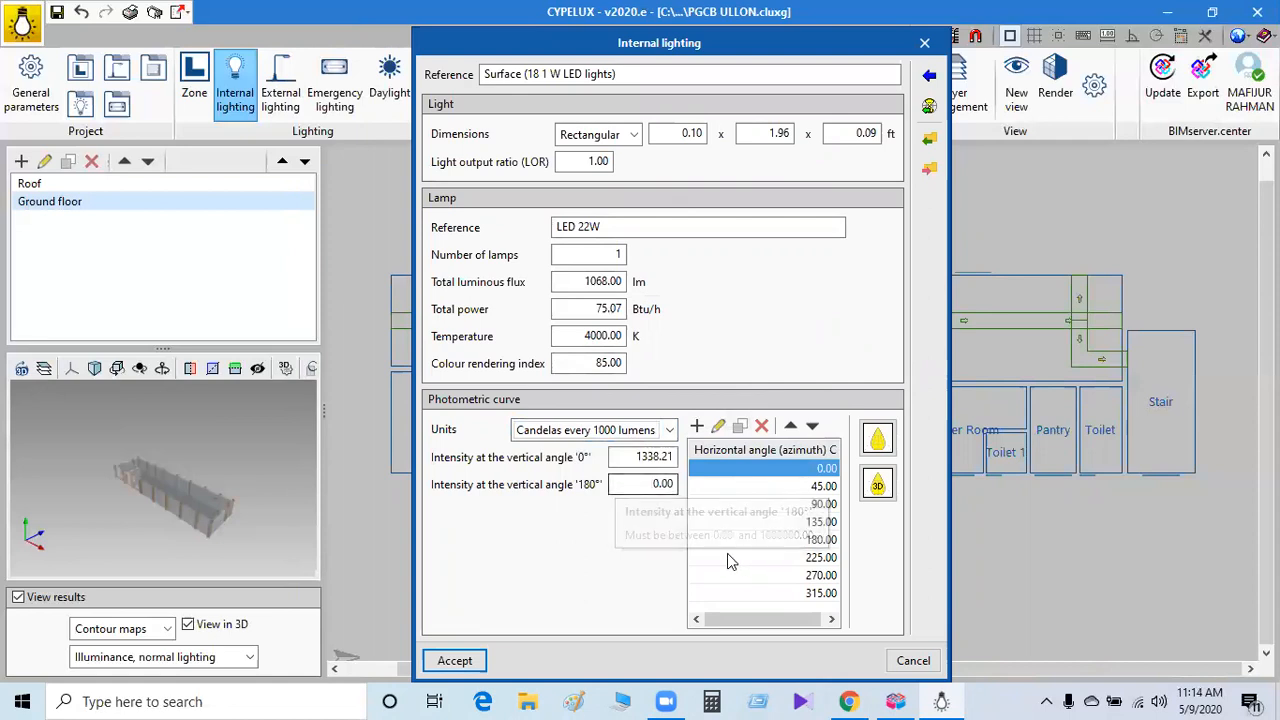
left_click(697, 426)
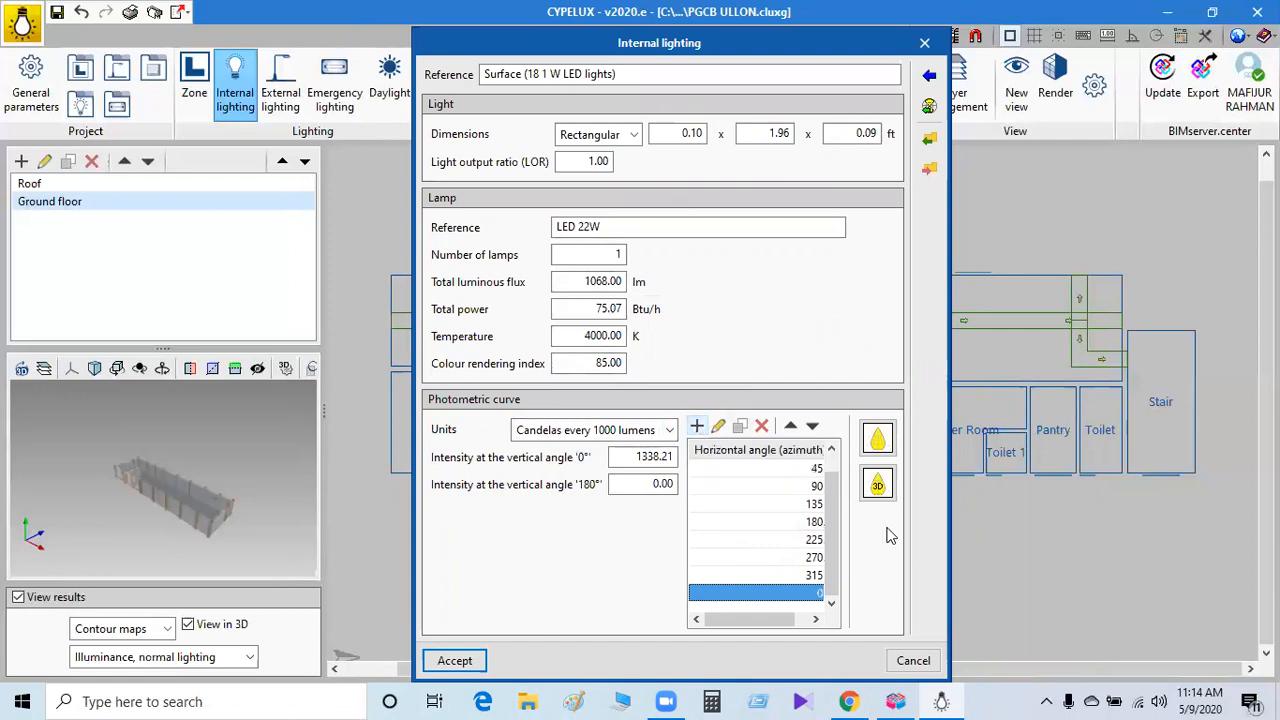
left_click(697, 426)
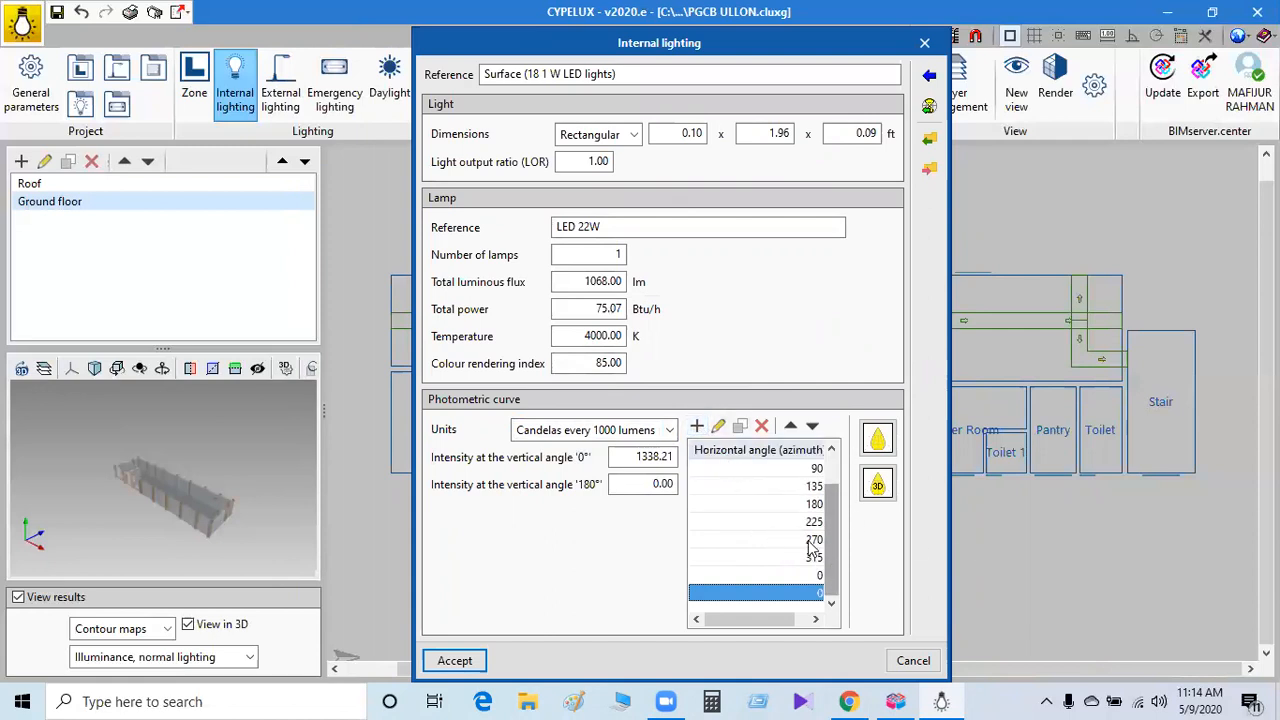
left_click(762, 427)
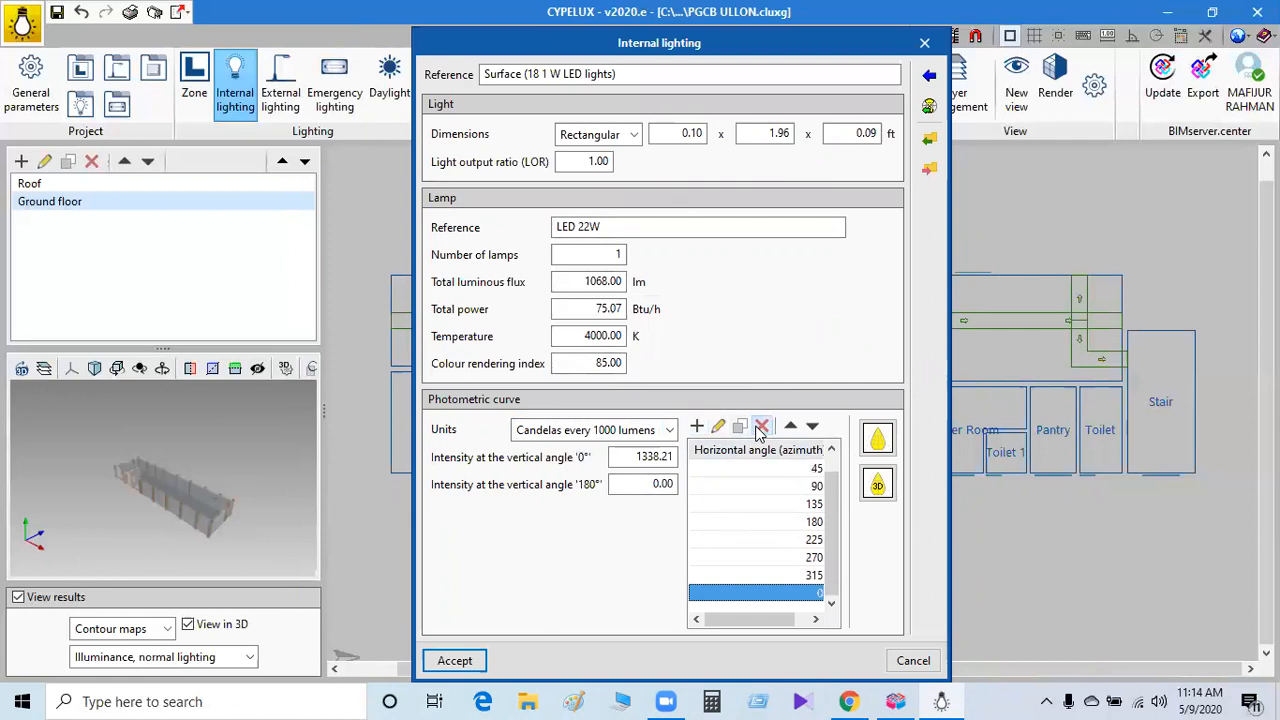
left_click(762, 427)
left_click(814, 485)
left_click(815, 469)
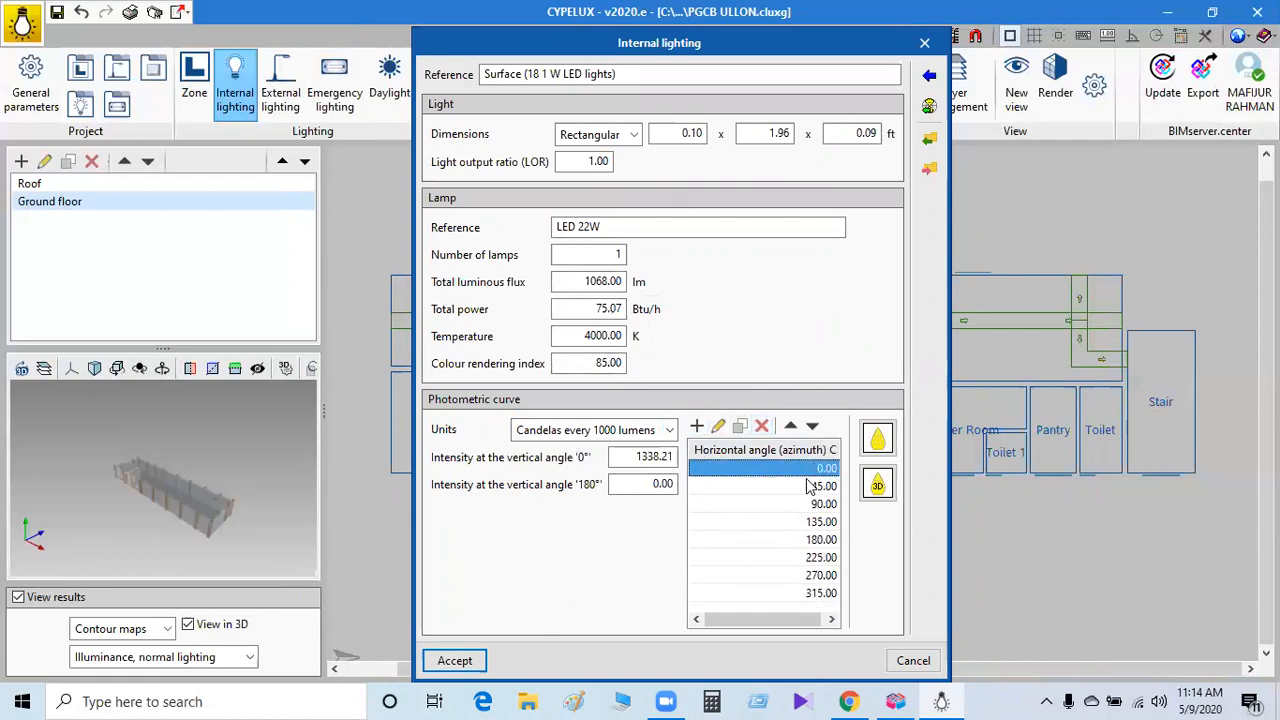
Accept the Surface LED light definition and set its mounting height to 12.7 ft.
left_click(455, 661)
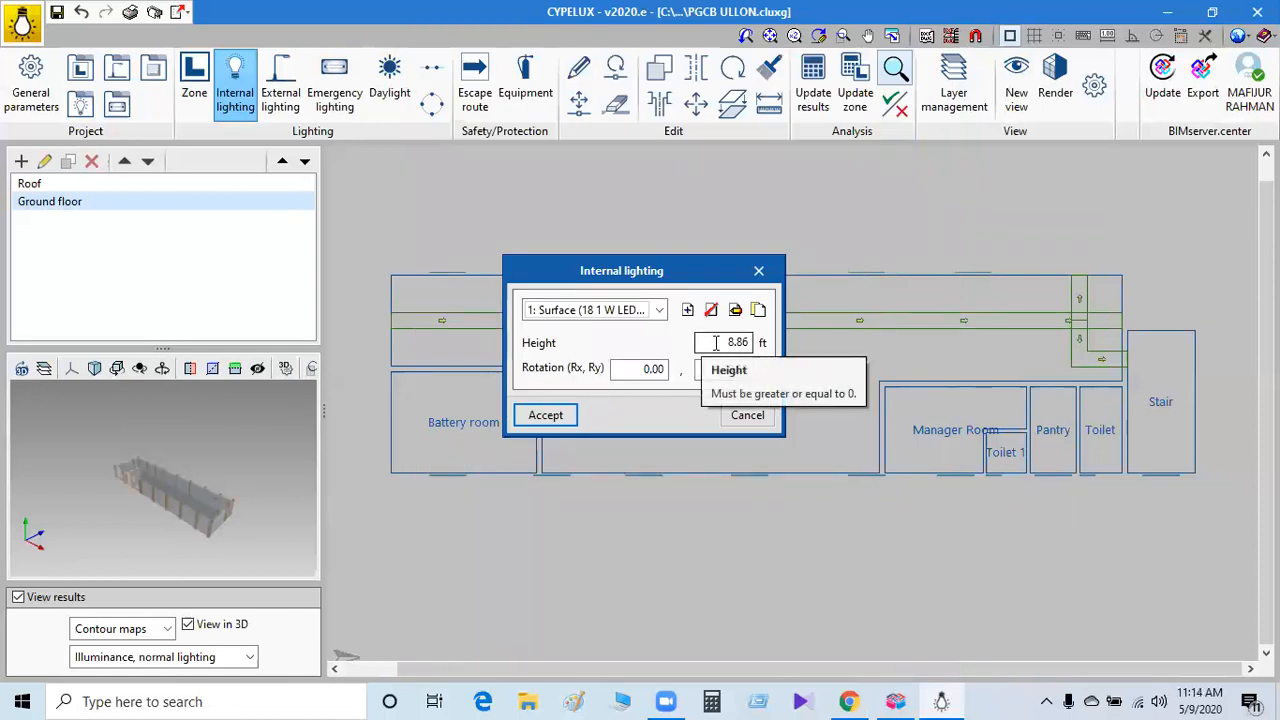
left_click_drag(716, 342, 745, 342)
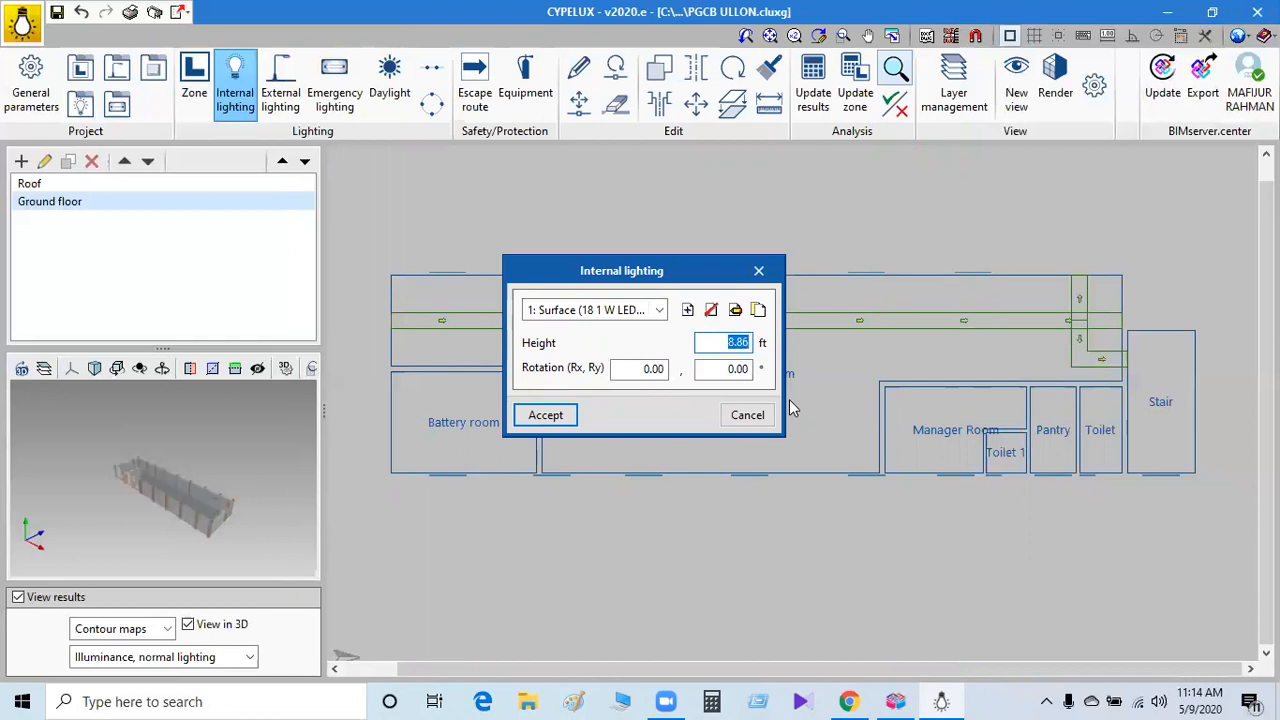
type("12.7")
left_click(545, 415)
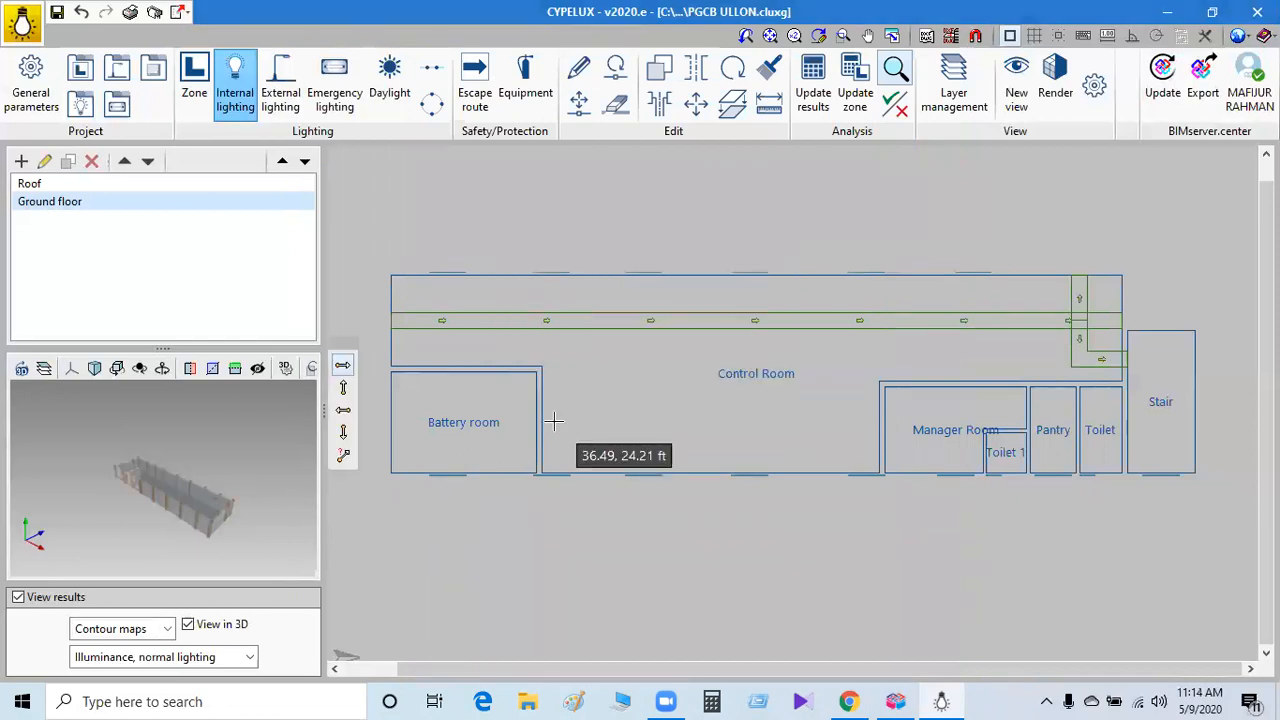
Distribute 10 Surface LED lights at 12.7 ft height along the Control Room, above the long escape route, with half-spacing at both ends.
scroll(422, 302, "up", 1)
scroll(422, 302, "up", 1)
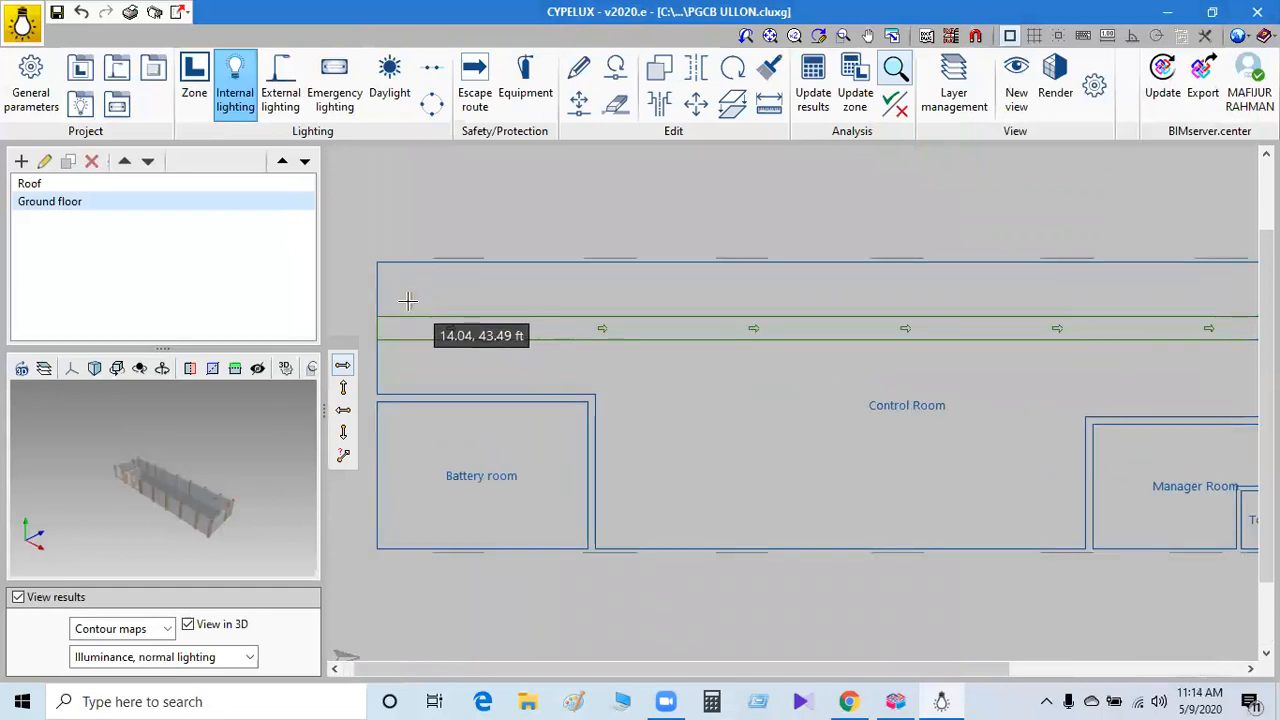
left_click(431, 67)
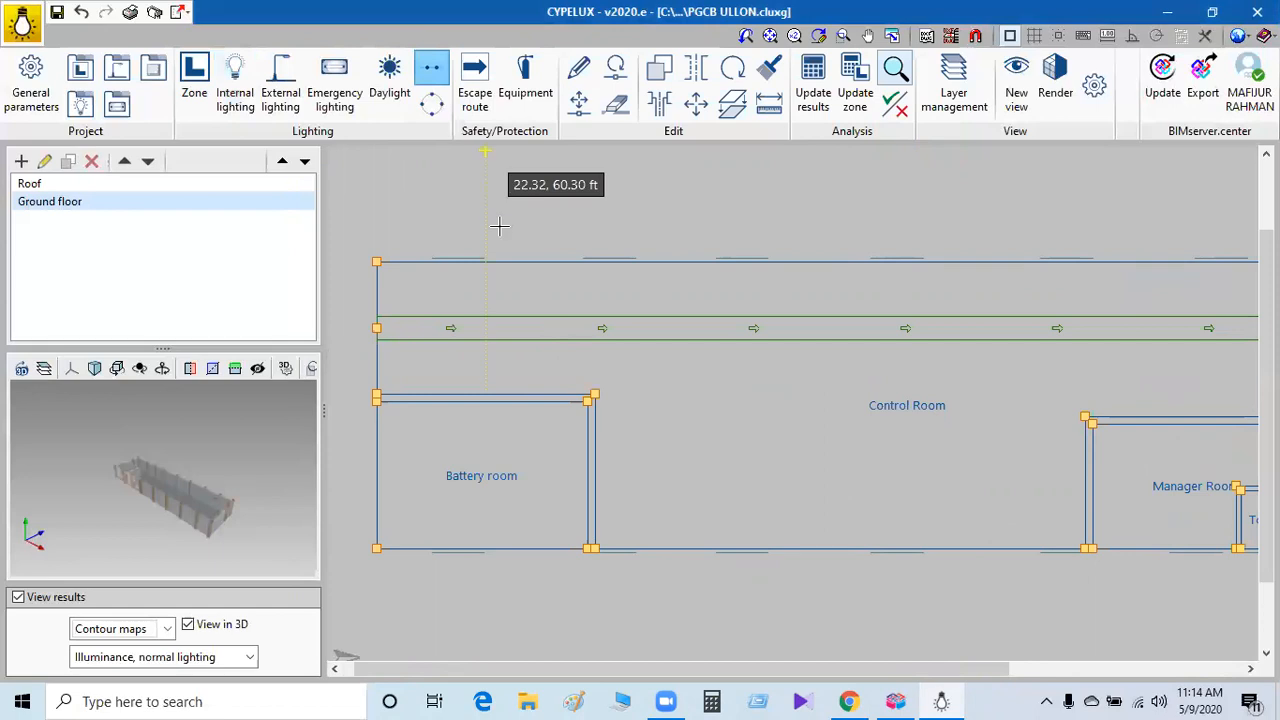
left_click(398, 291)
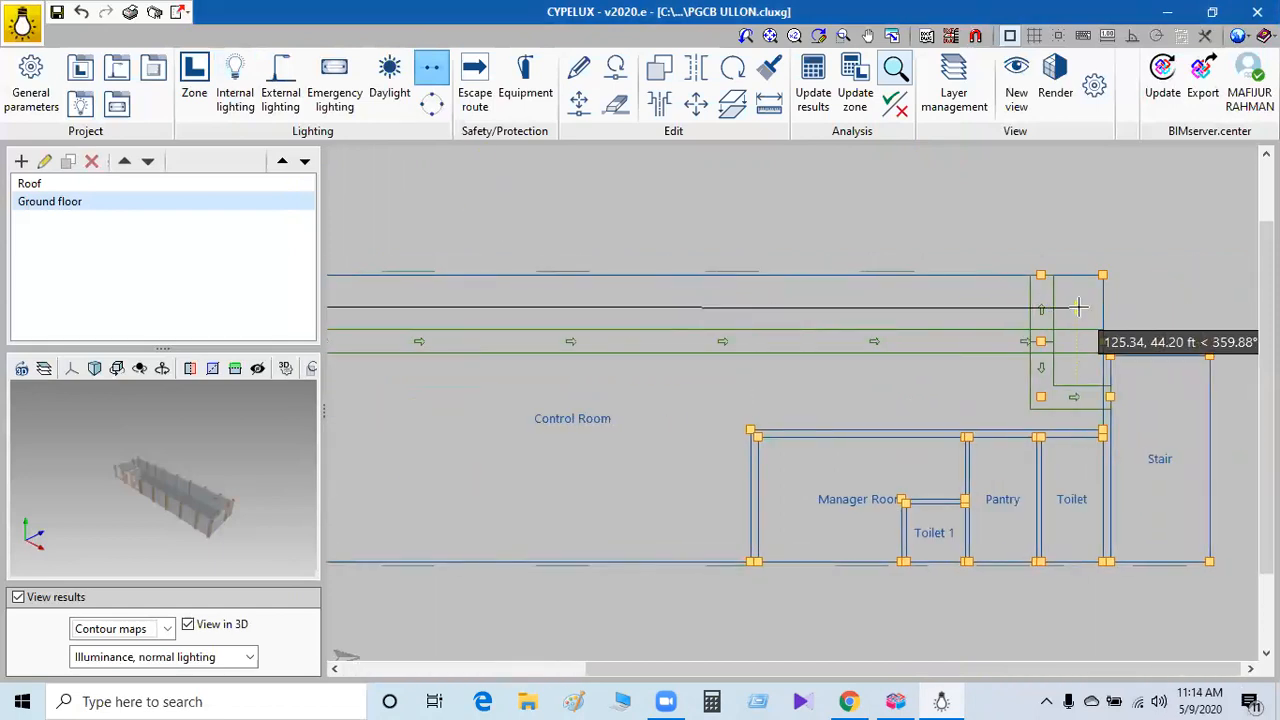
left_click(1079, 302)
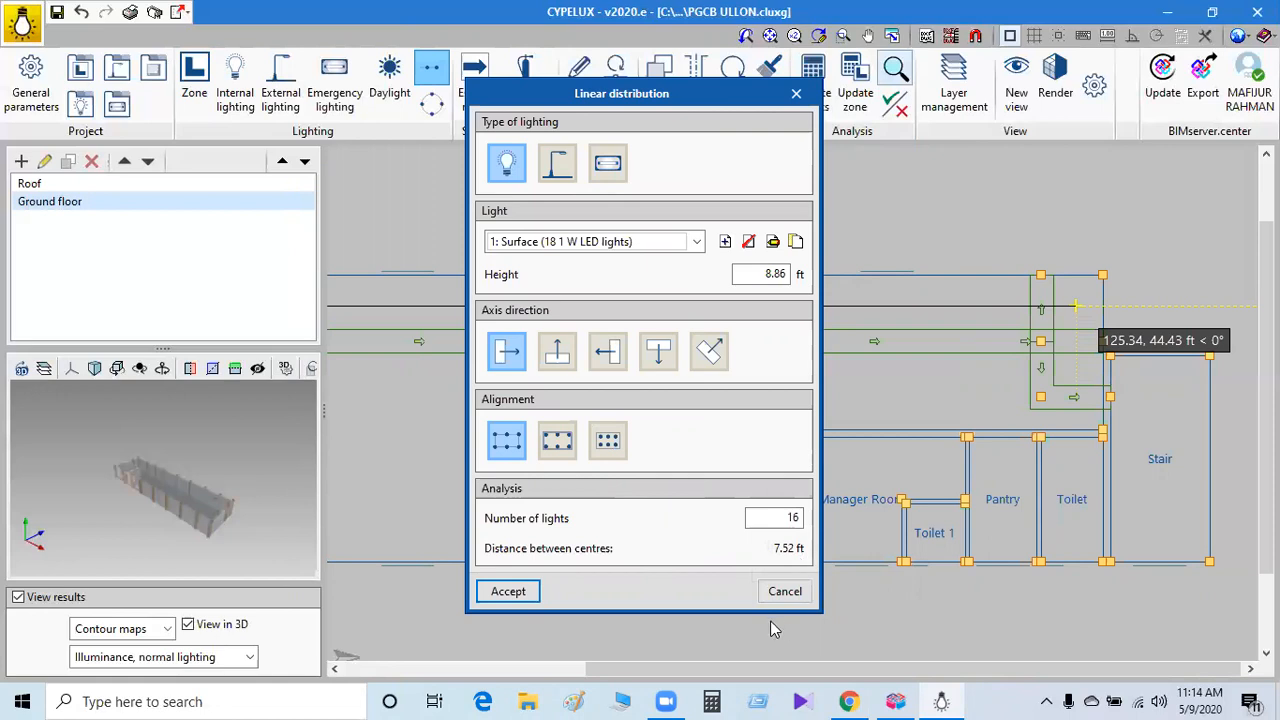
left_click_drag(780, 518, 818, 519)
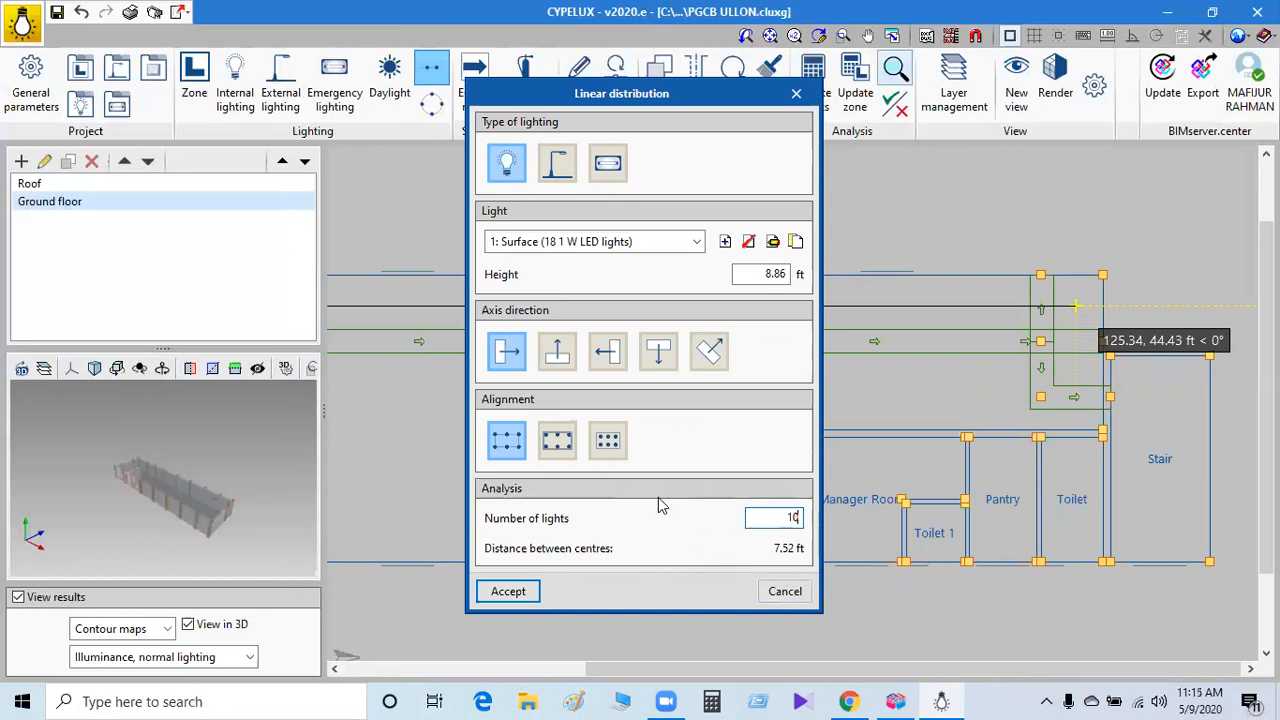
left_click(609, 445)
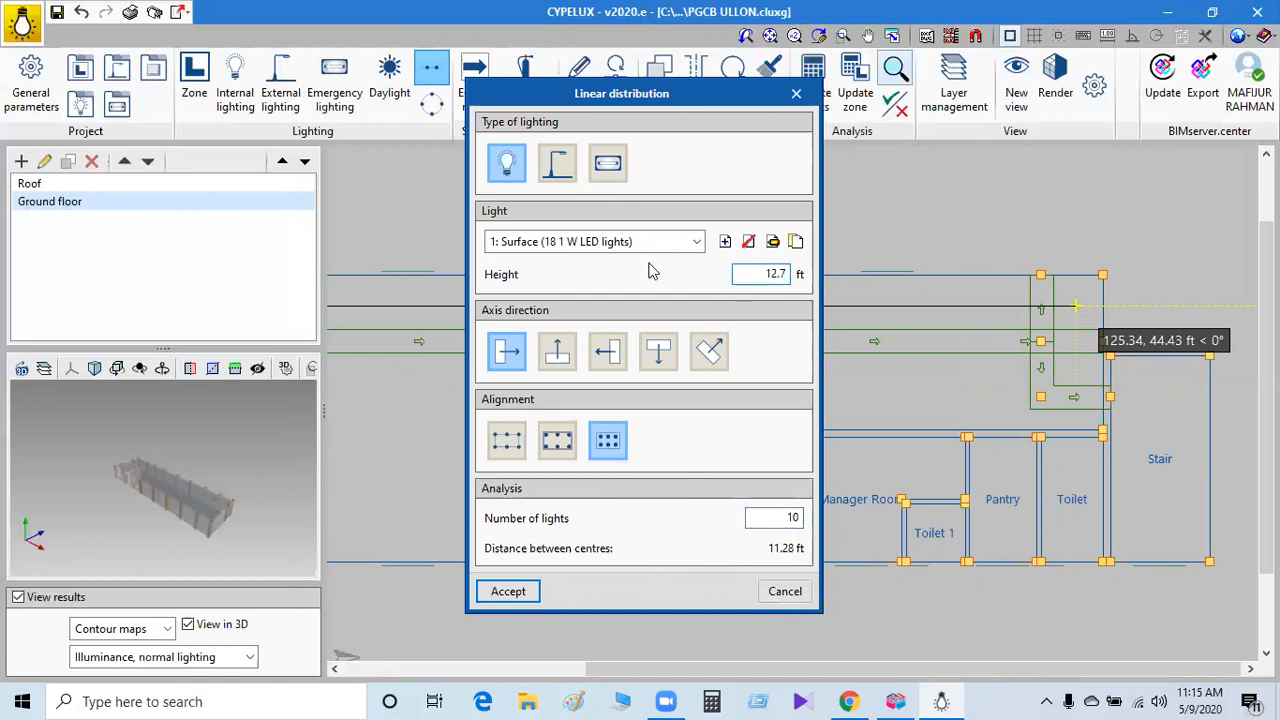
left_click(508, 592)
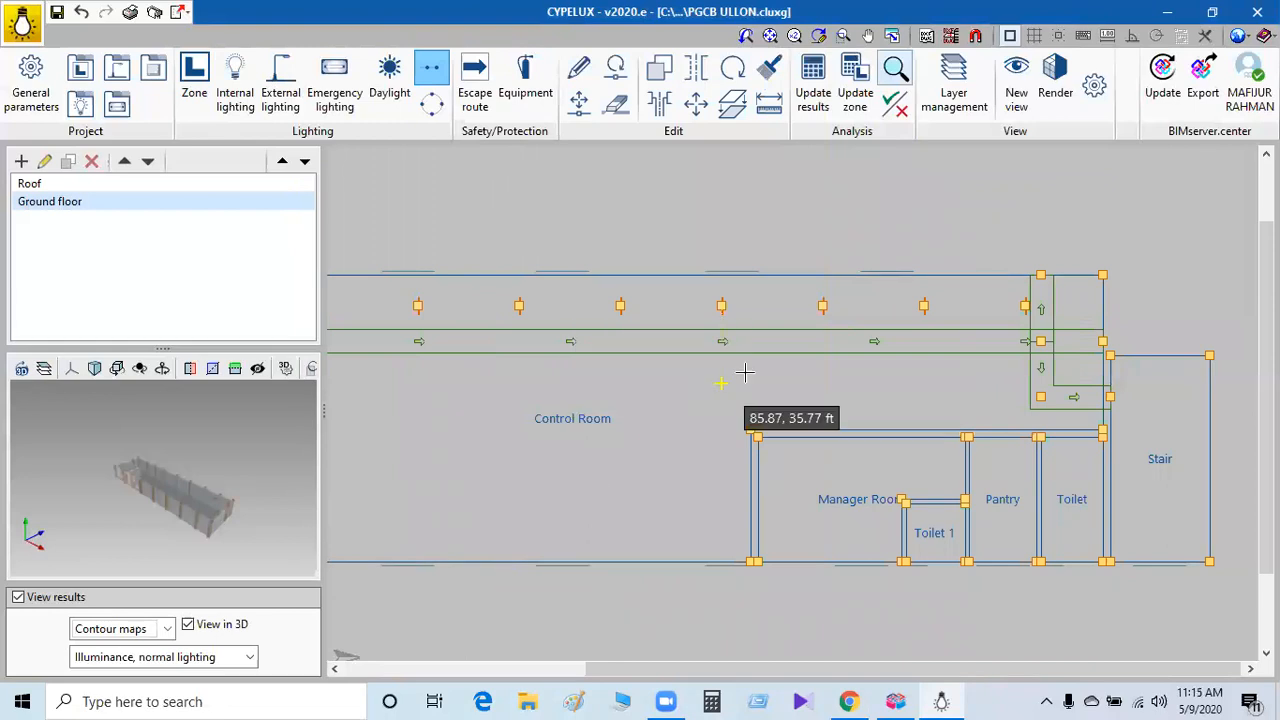
middle_click_drag(954, 371, 1211, 374)
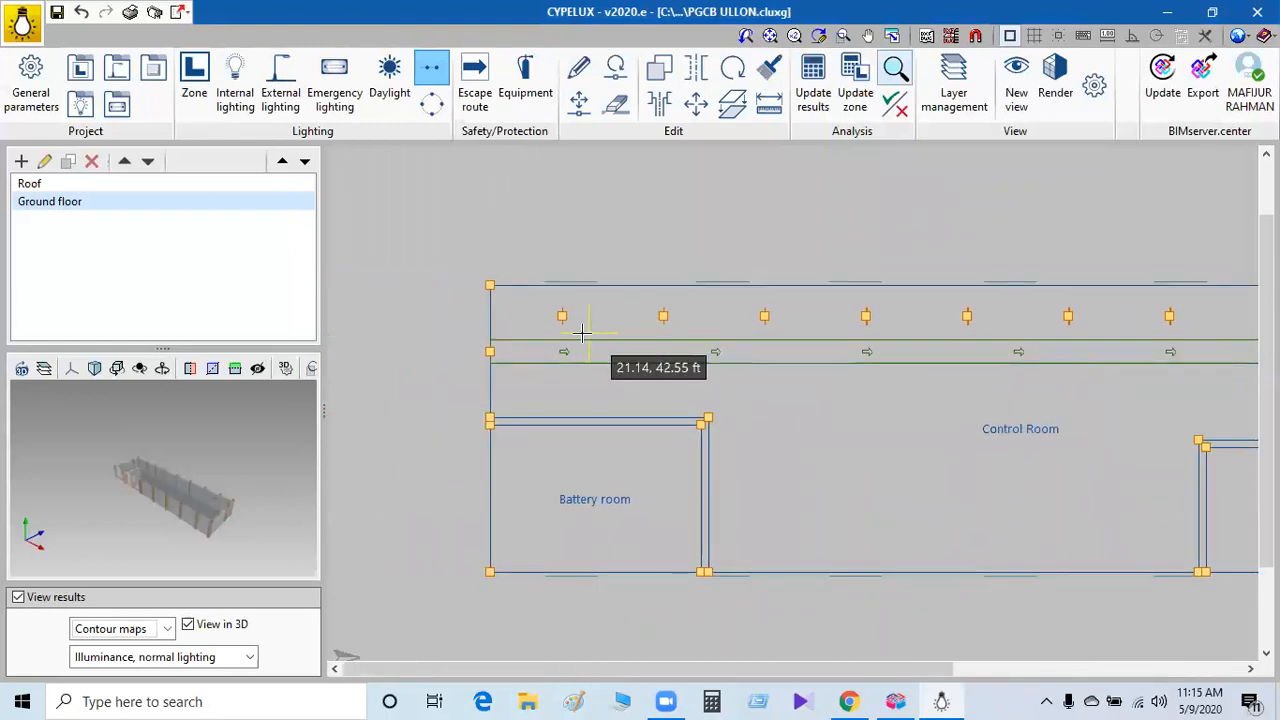
scroll(582, 333, "up", 5)
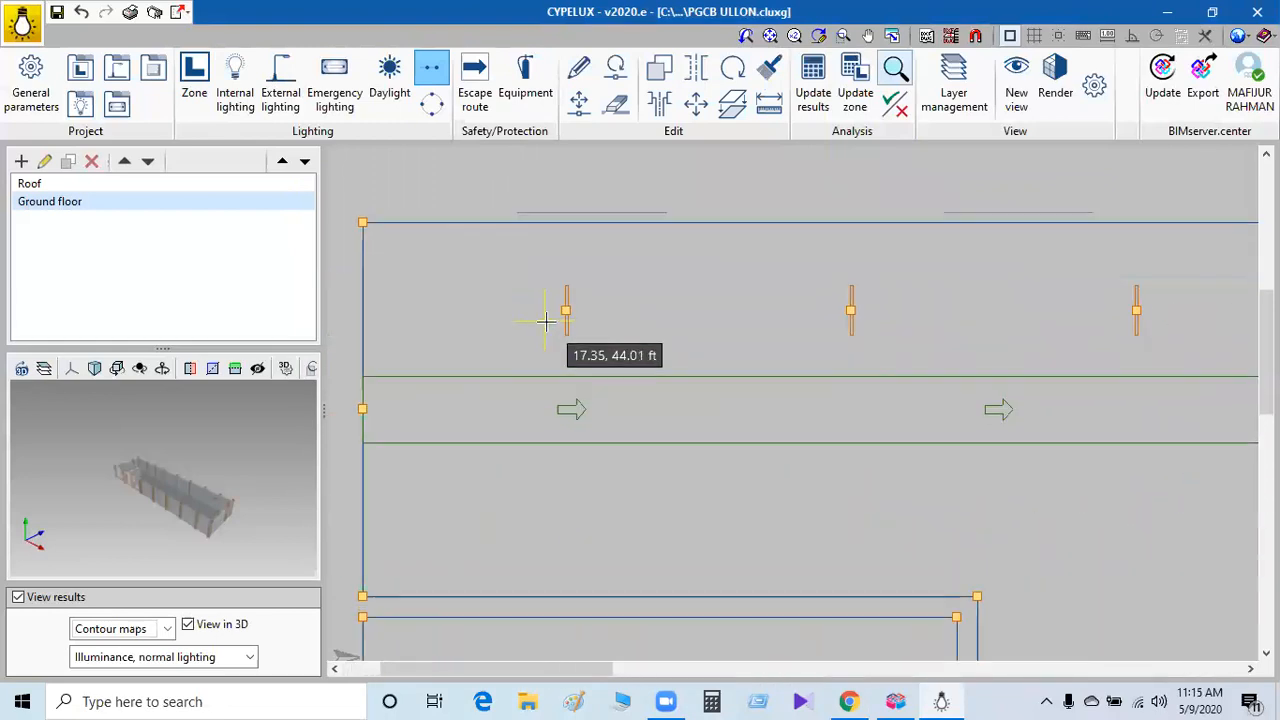
scroll(545, 320, "up", 5)
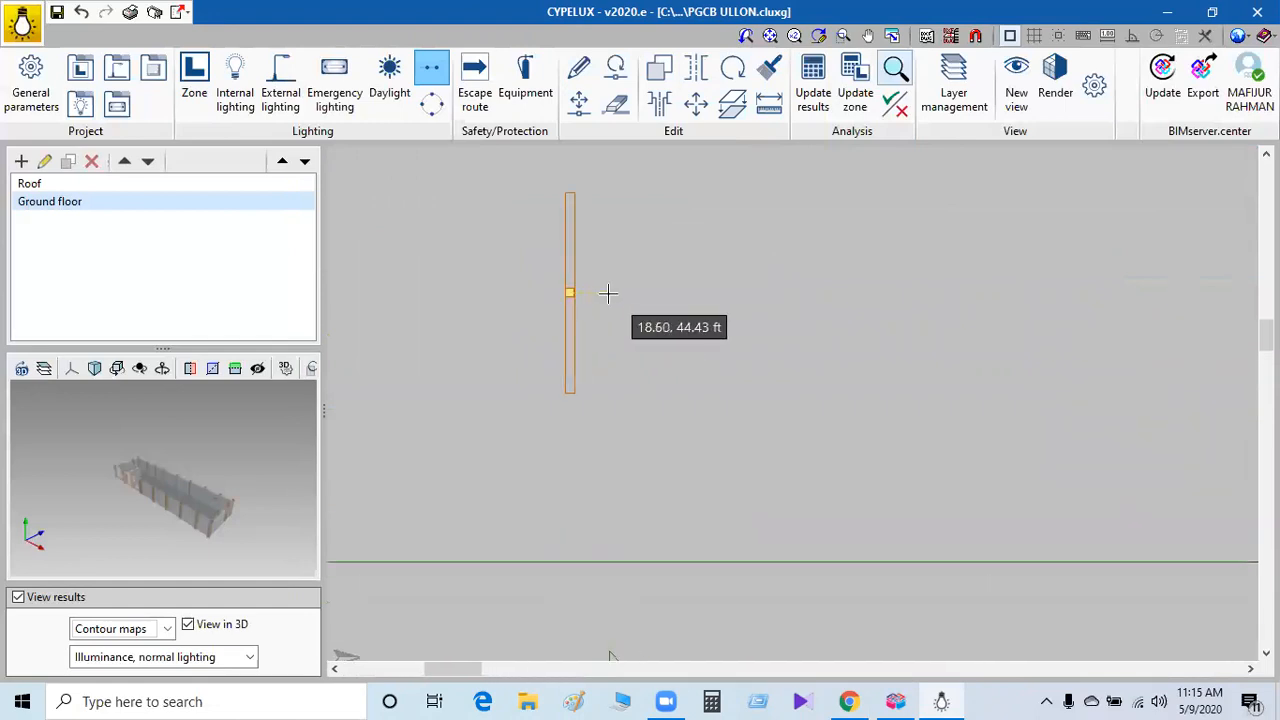
scroll(608, 310, "down", 5)
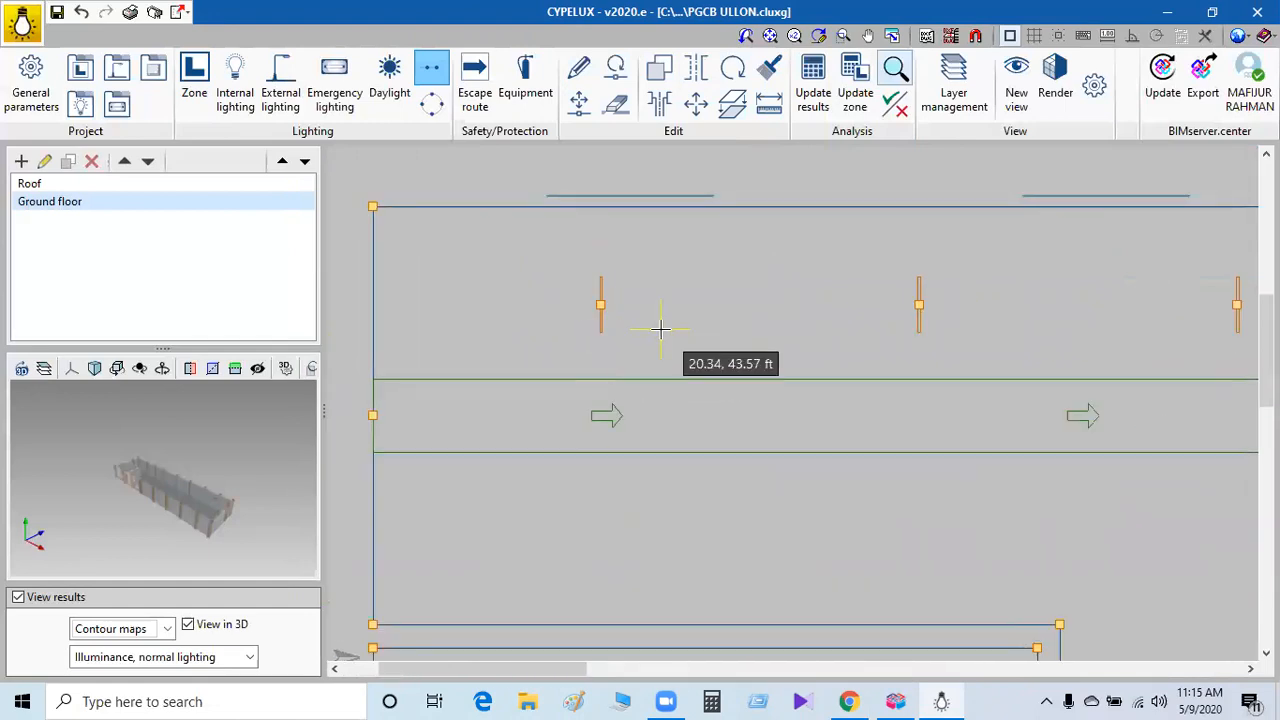
scroll(660, 328, "down", 4)
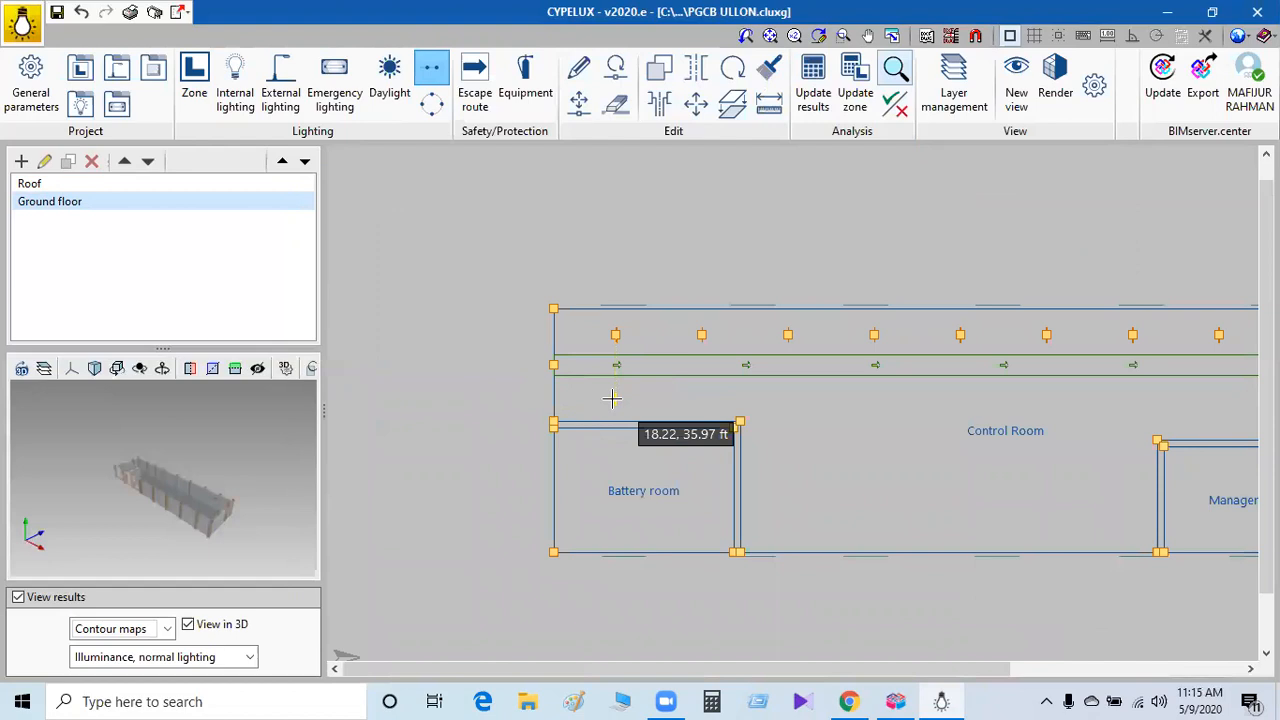
left_click(615, 399)
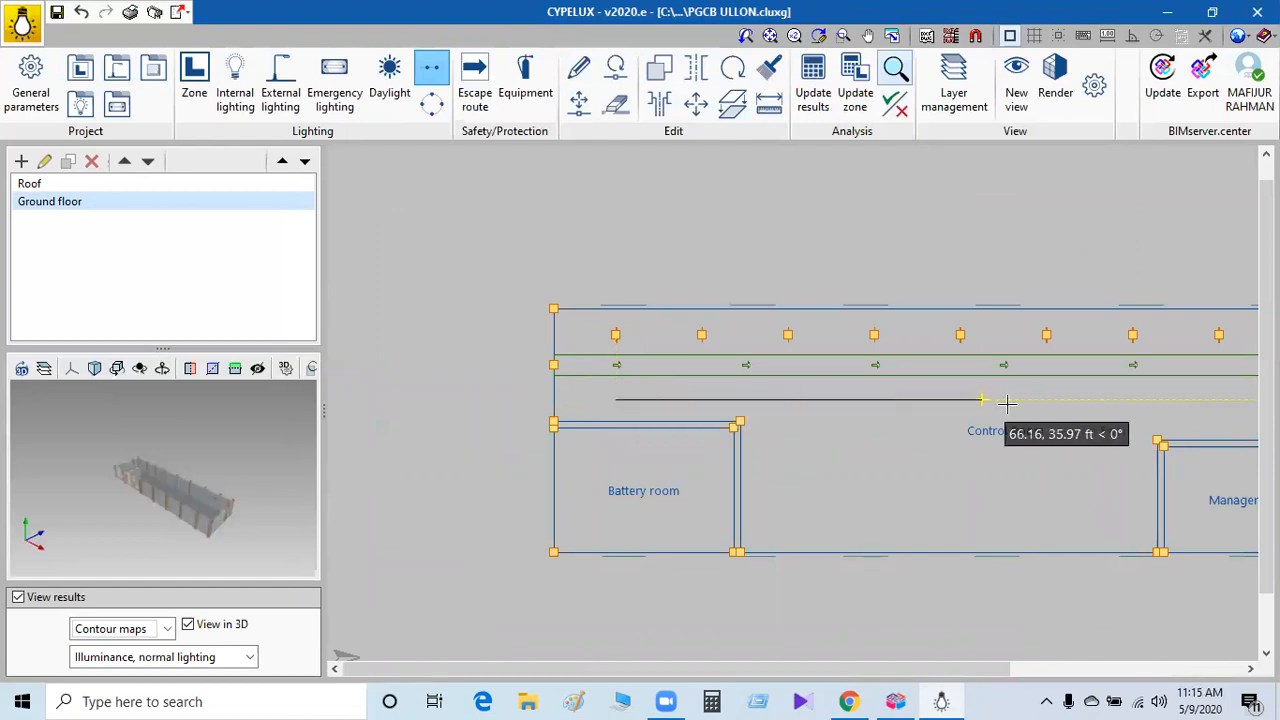
right_click(911, 402)
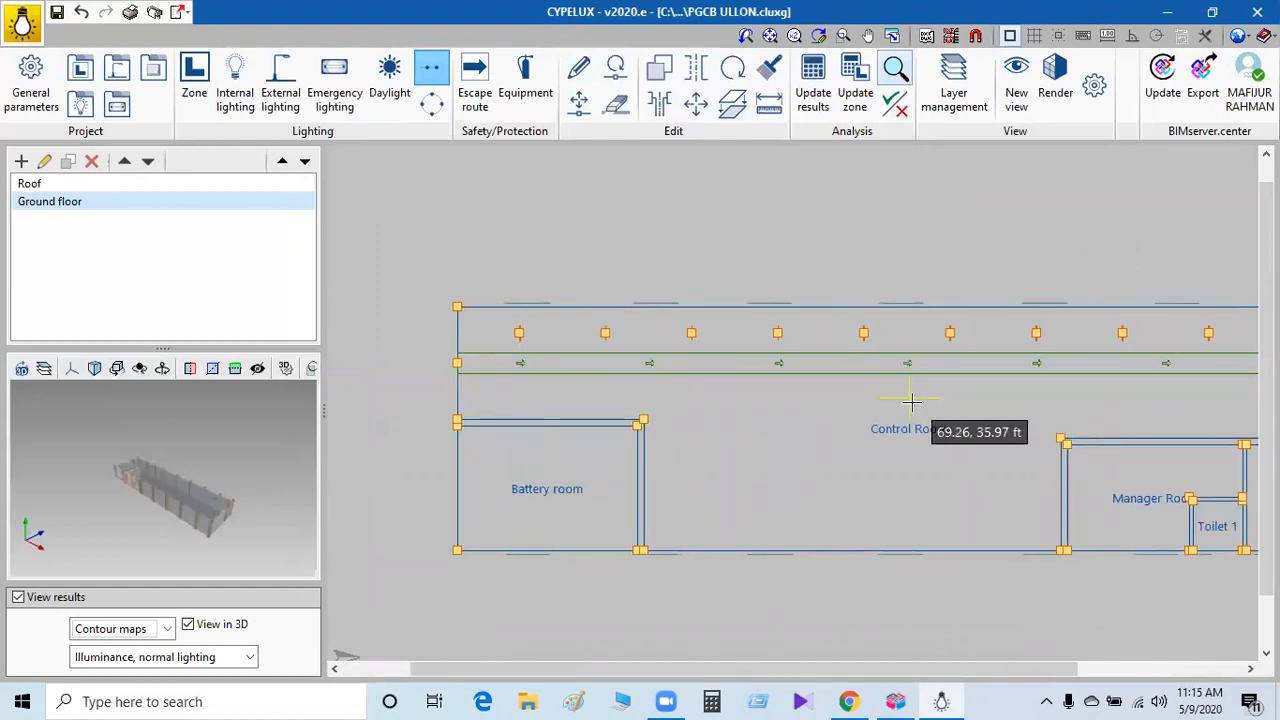
Distribute a second row of 10 Surface lights from wall to wall along the Control Room, just below the long escape route.
left_click(456, 391)
middle_click_drag(1085, 393, 391, 414)
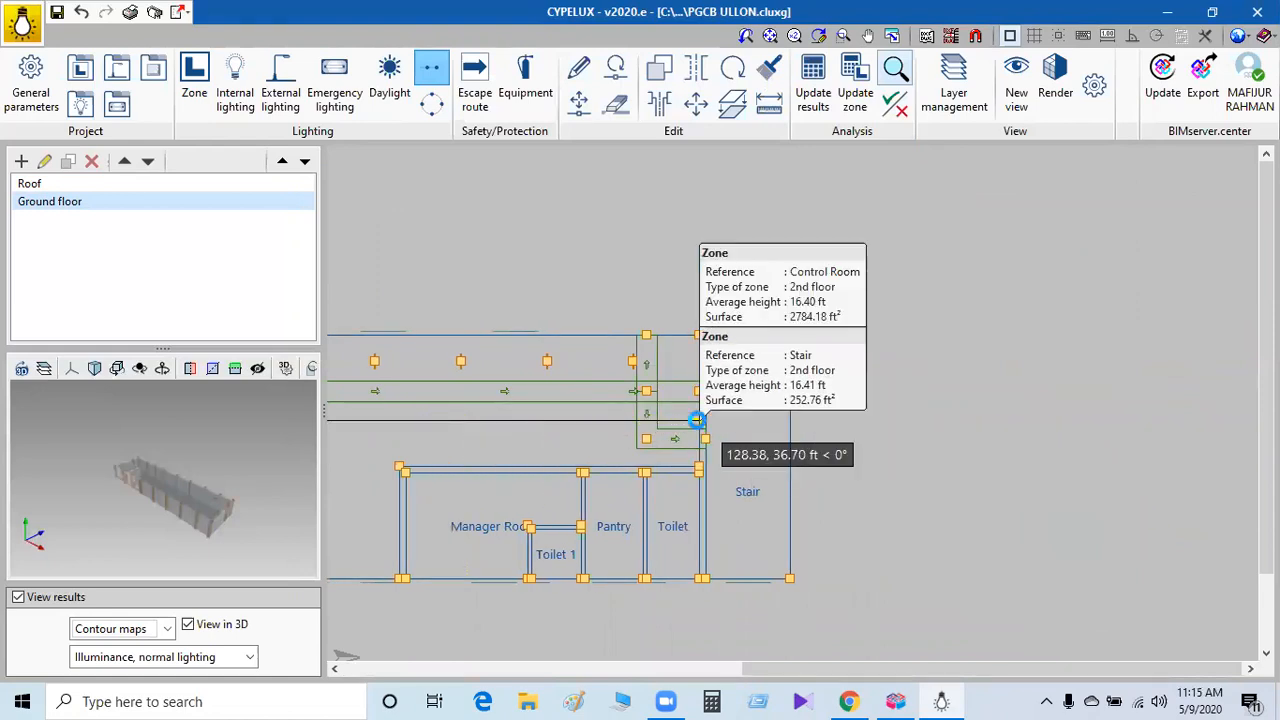
left_click(697, 420)
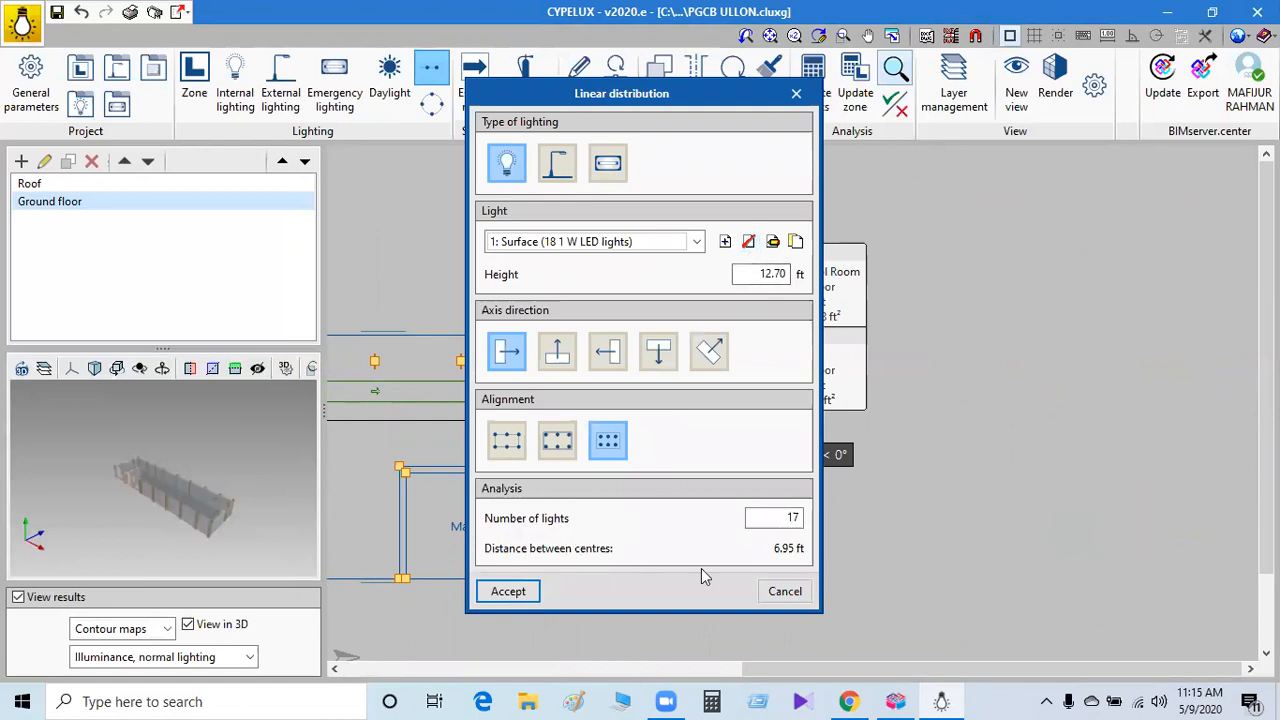
double_click(785, 518)
type("10")
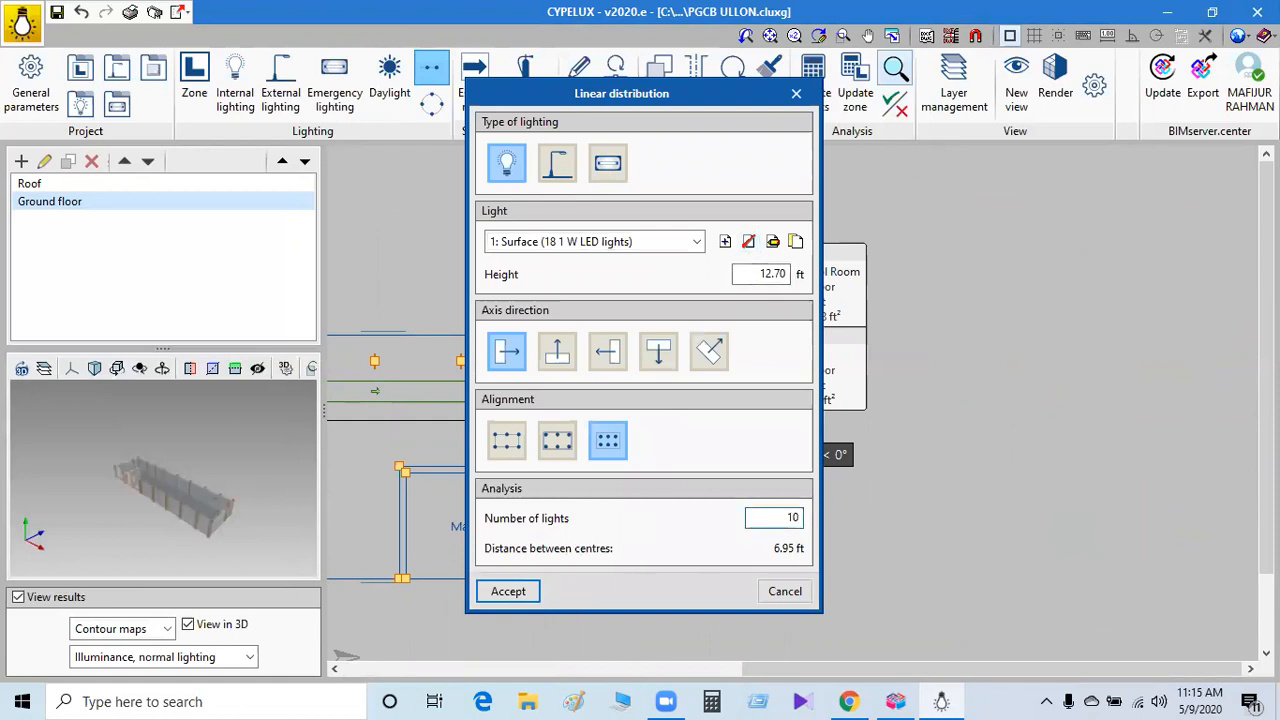
left_click(510, 594)
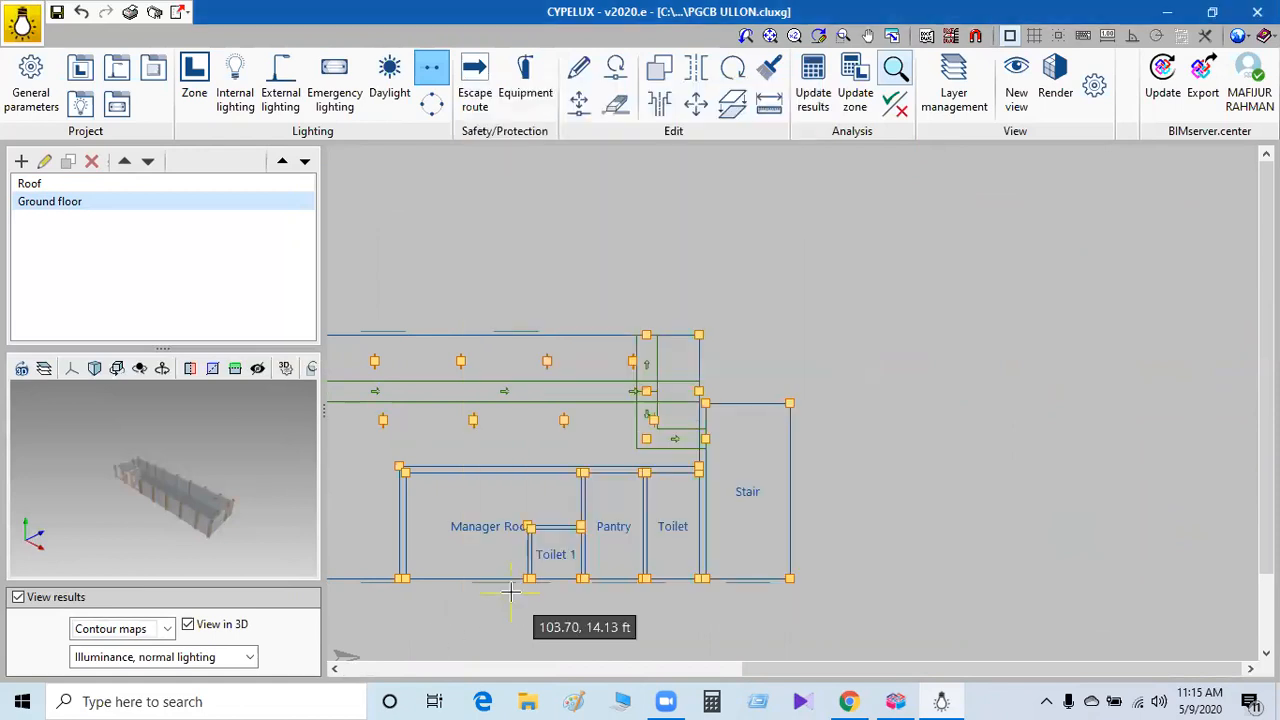
Distribute a row of 6 Surface lights across the Control Room between the Battery room and Manager Room walls, at about y = 28.23 ft.
scroll(1140, 365, "down", 2)
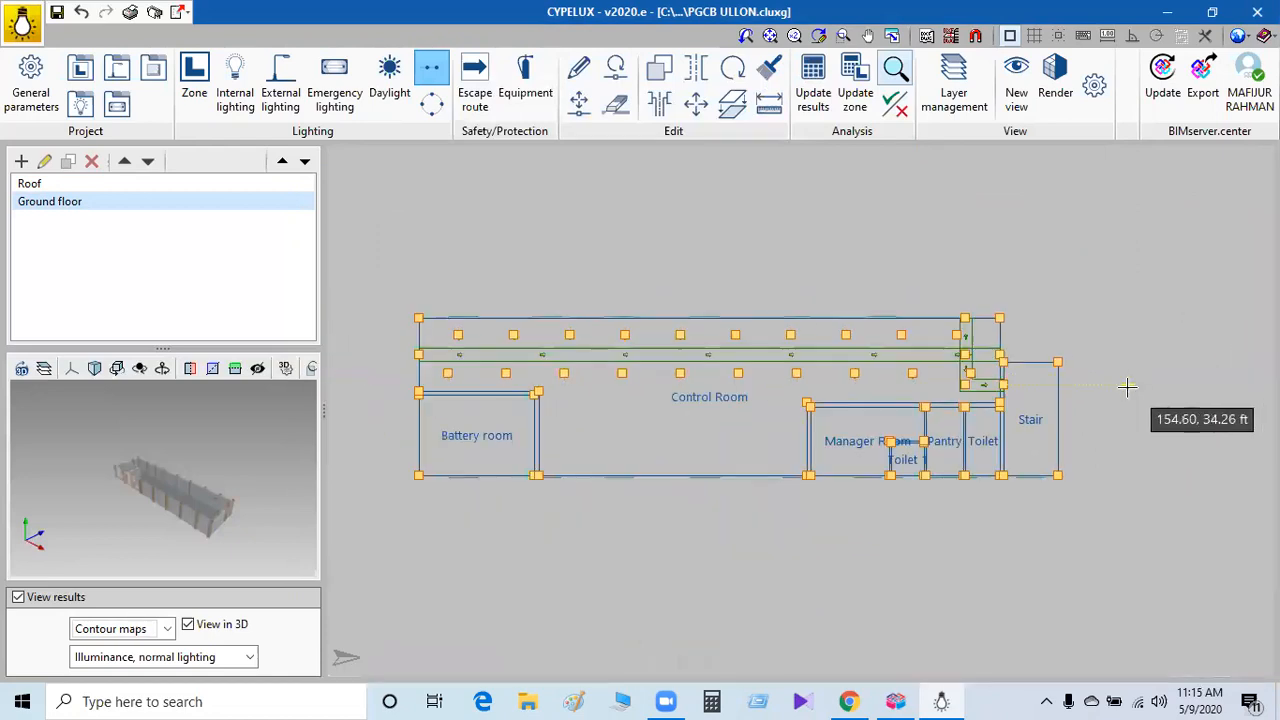
scroll(1085, 398, "up", 1)
scroll(1100, 400, "down", 2)
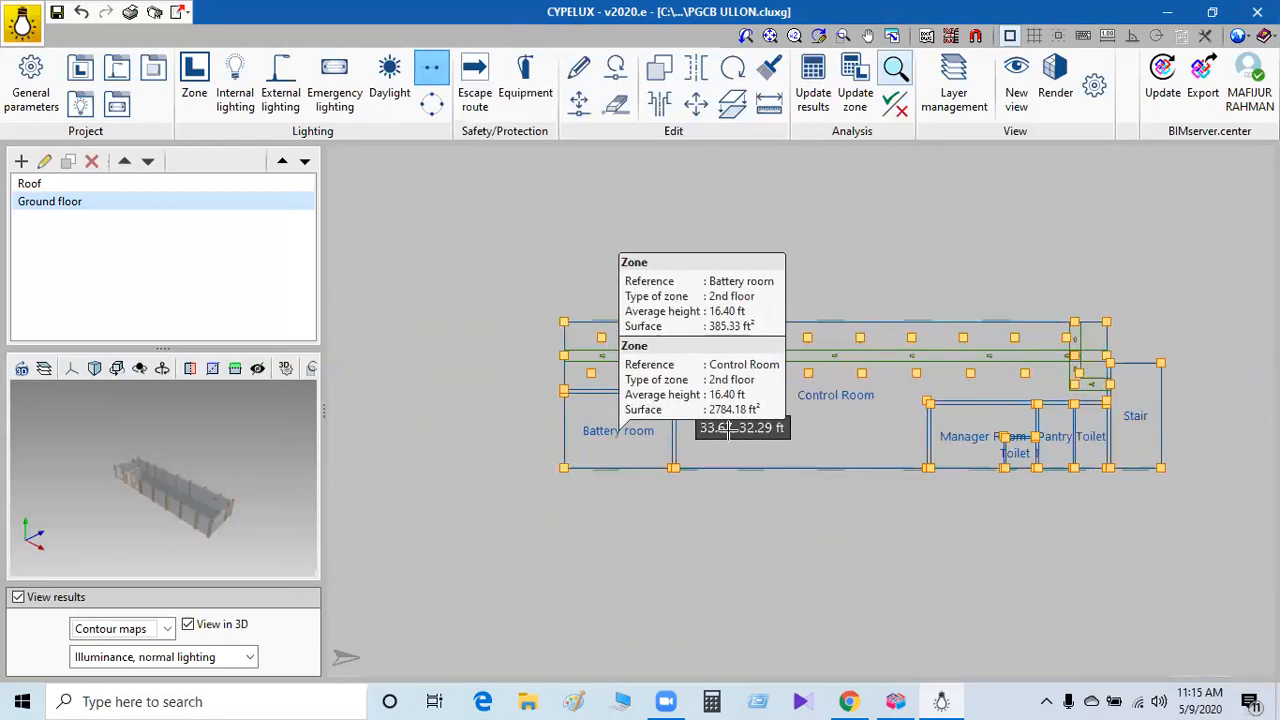
scroll(706, 429, "up", 3)
left_click(657, 405)
left_click(1057, 405)
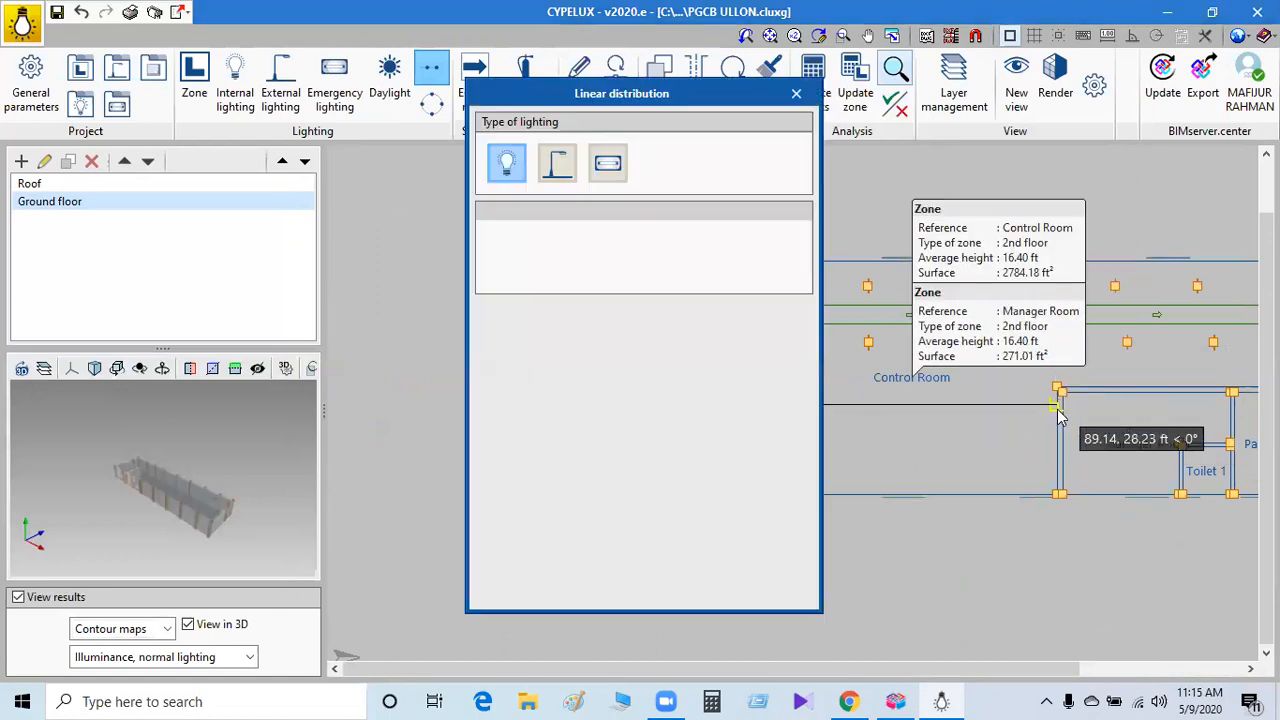
double_click(777, 520)
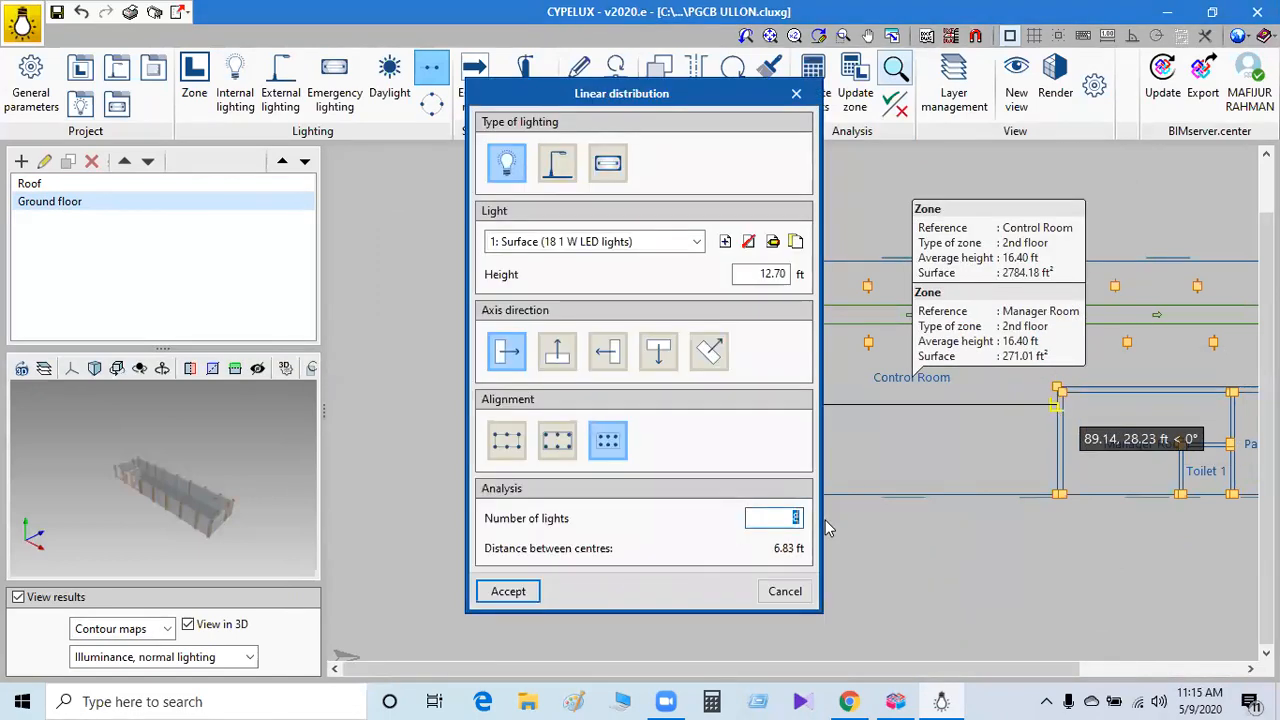
type("6")
left_click(510, 597)
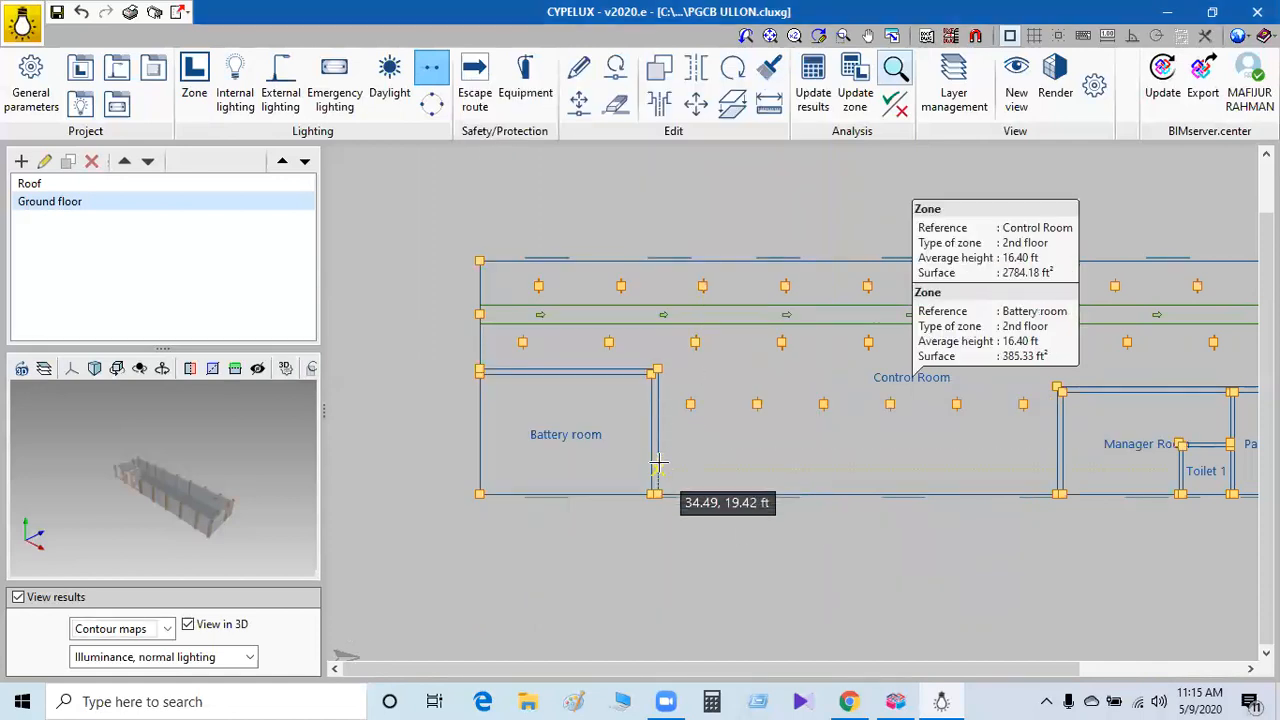
Distribute another row of 6 Surface lights between the Battery room and Manager Room walls, at about y = 19.42 ft.
left_click(657, 467)
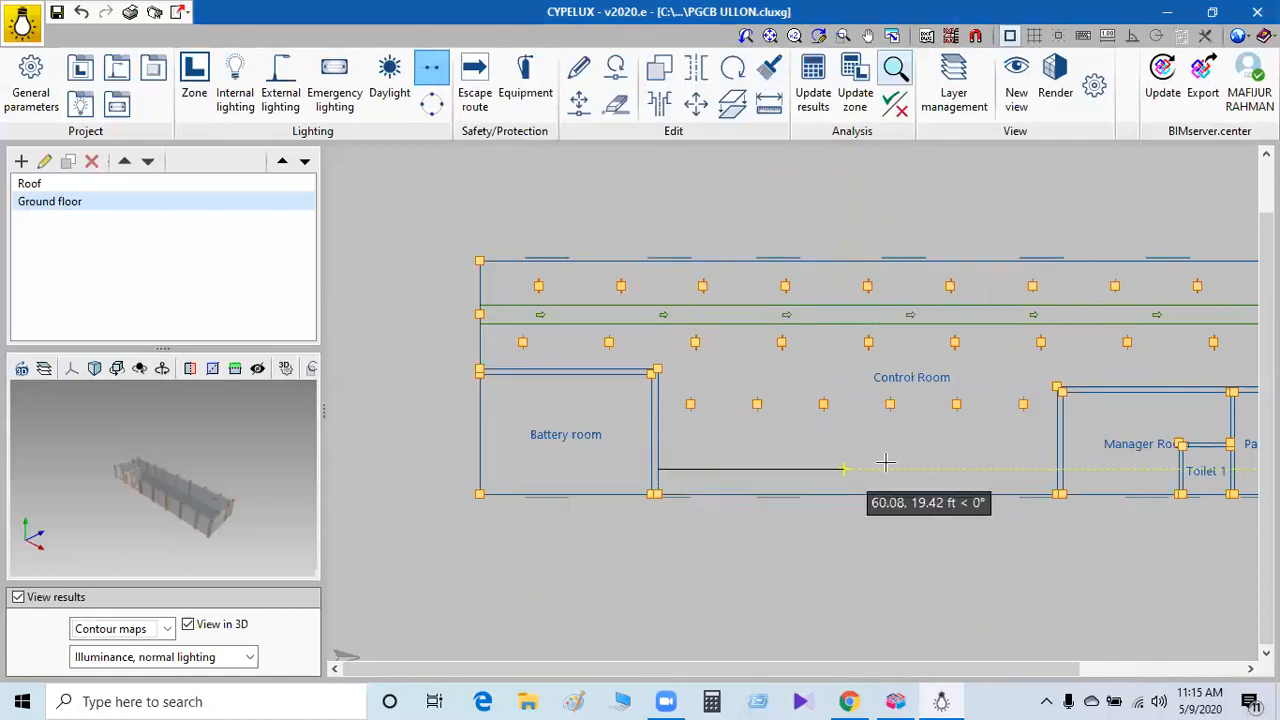
left_click(1057, 470)
double_click(781, 524)
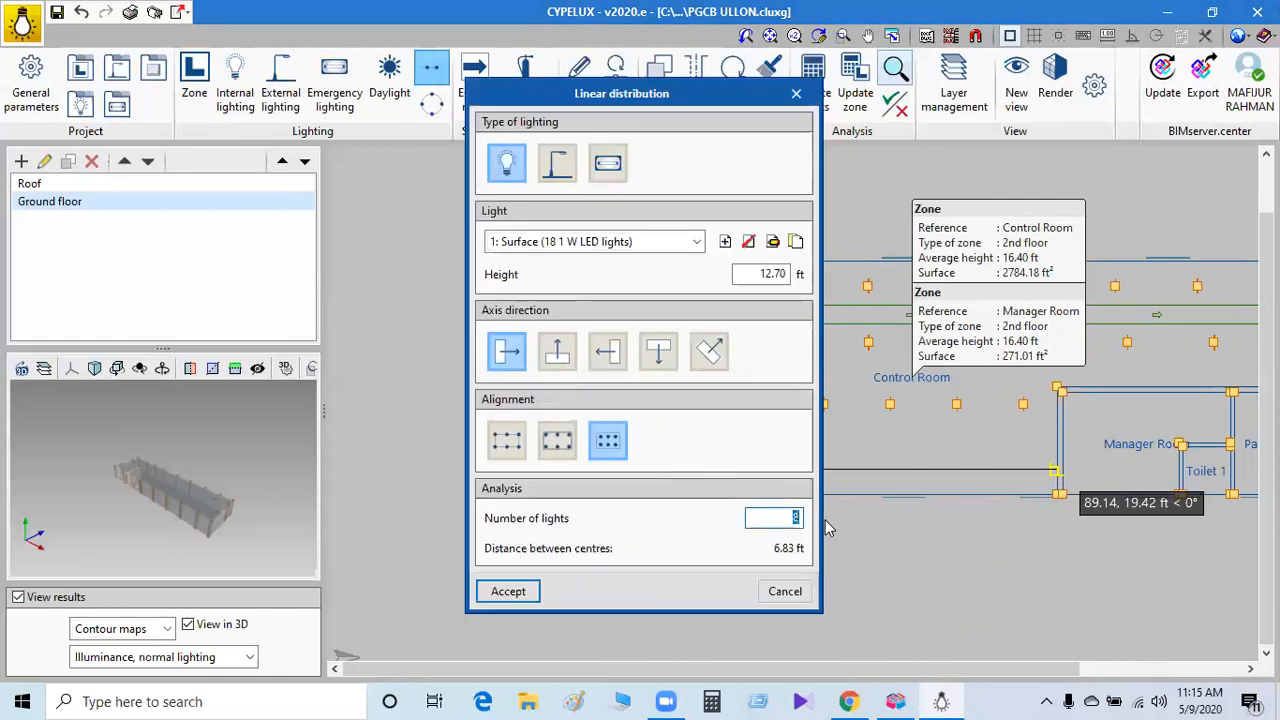
type("6")
left_click(505, 591)
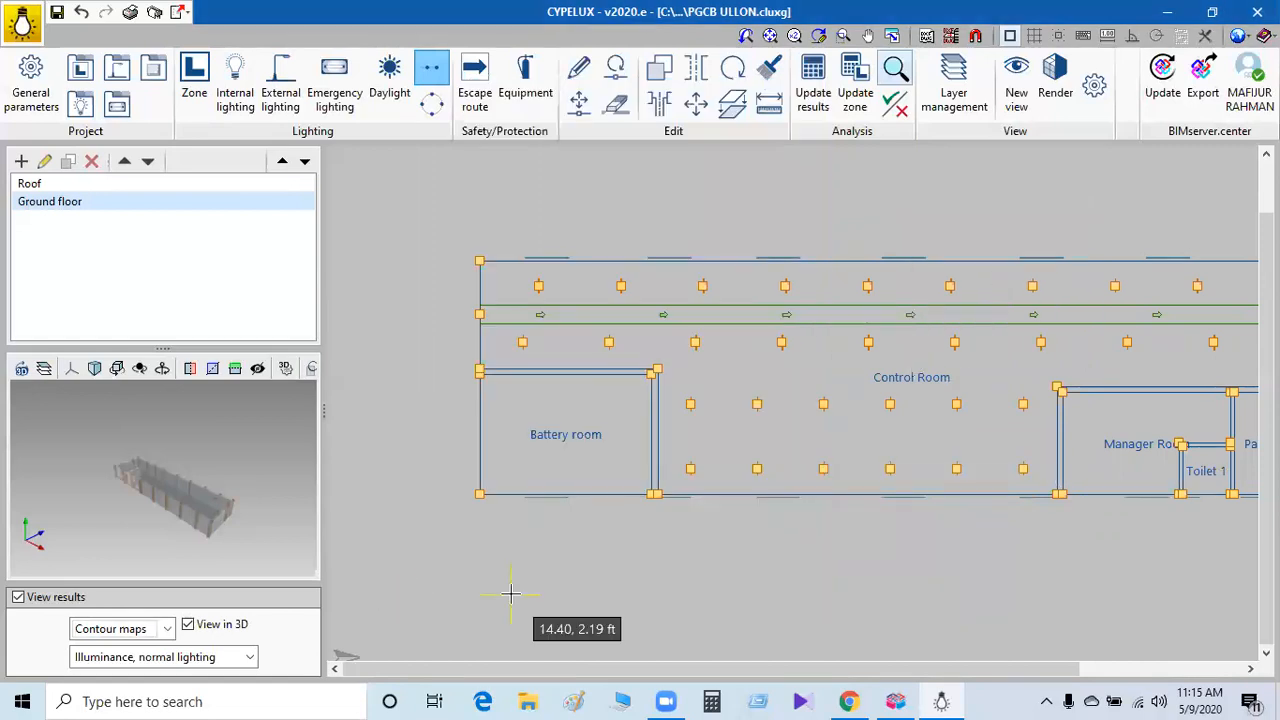
Distribute a row of 3 Surface lights across the upper half of the Battery room, at about y = 27.38 ft.
middle_click_drag(807, 418, 666, 409)
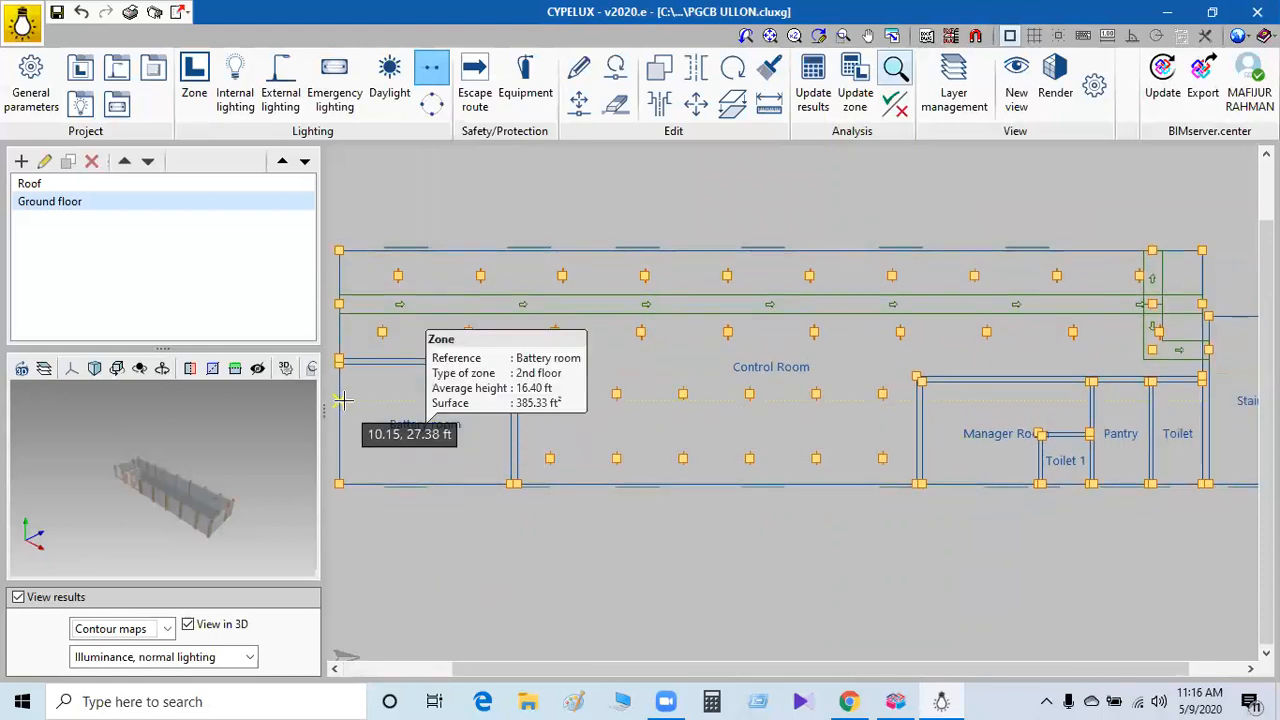
left_click(380, 405)
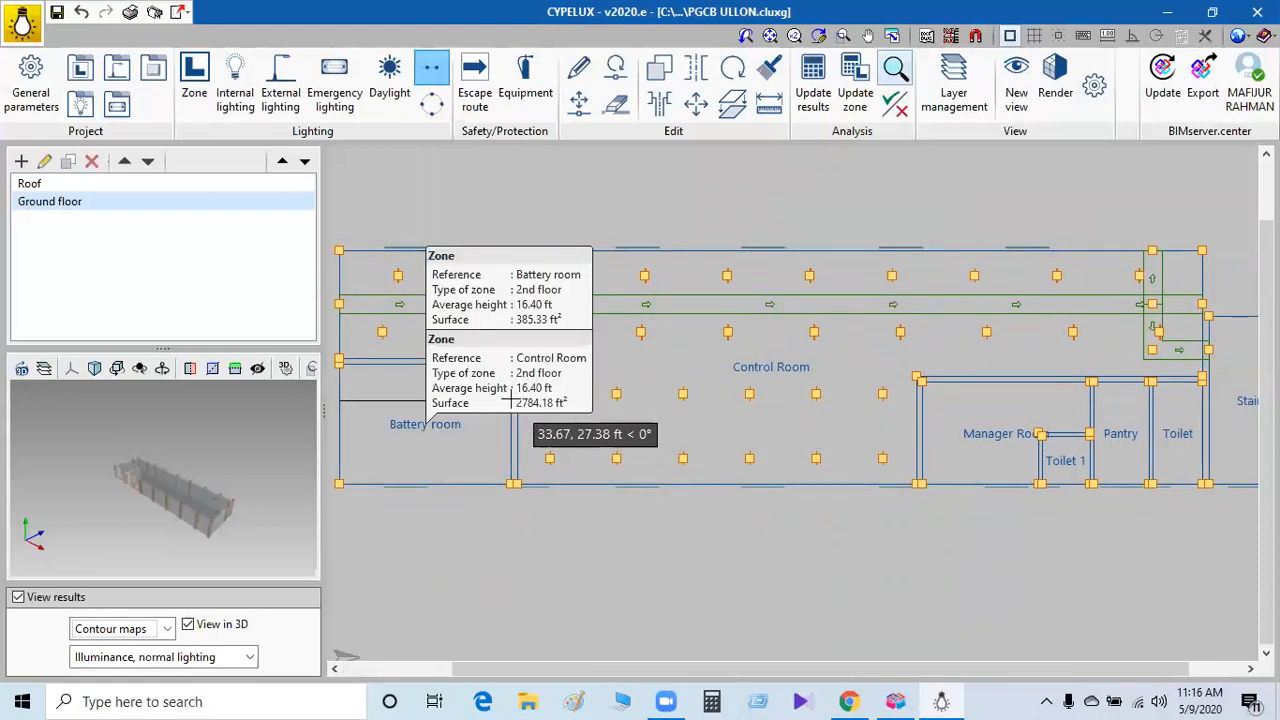
left_click(512, 403)
double_click(792, 518)
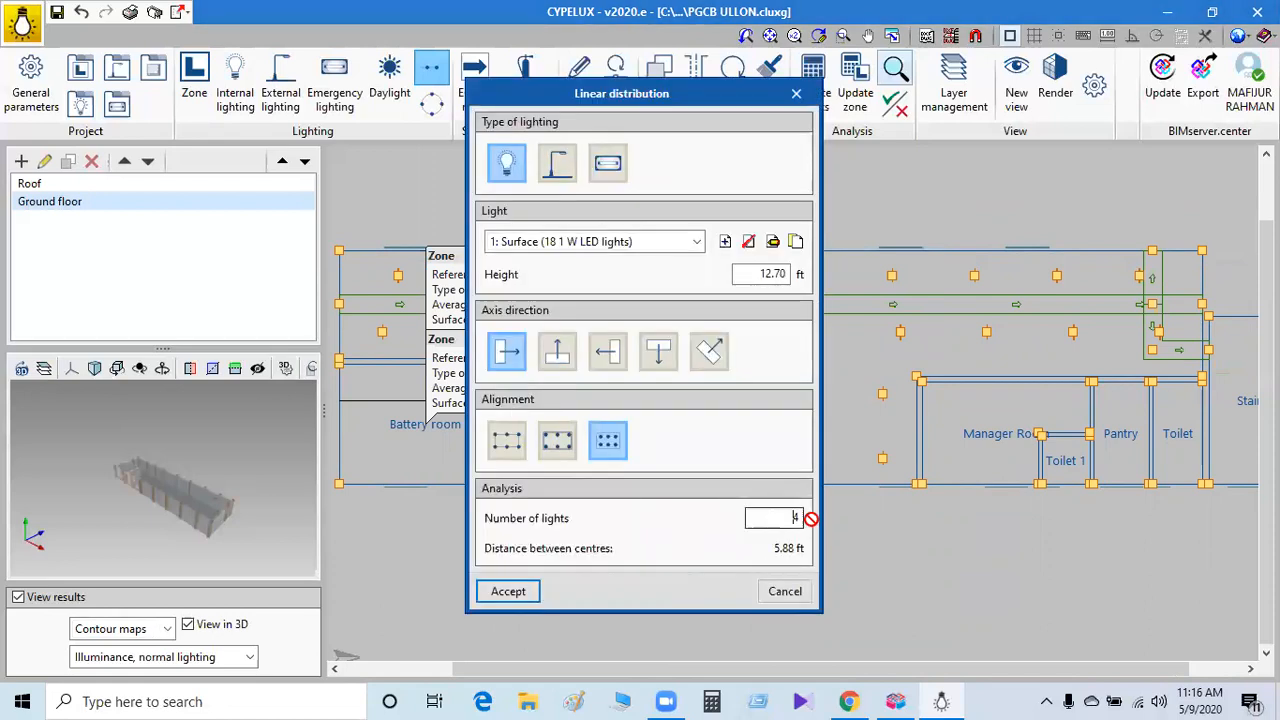
type("3")
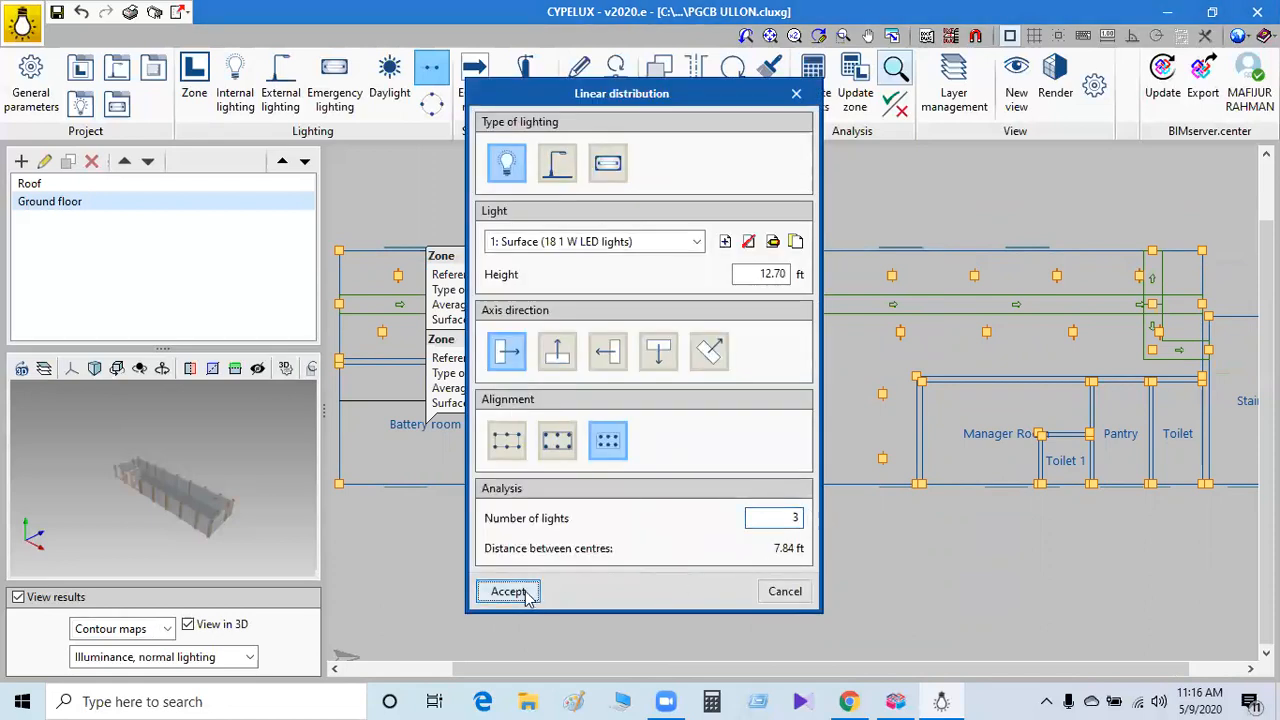
left_click(510, 591)
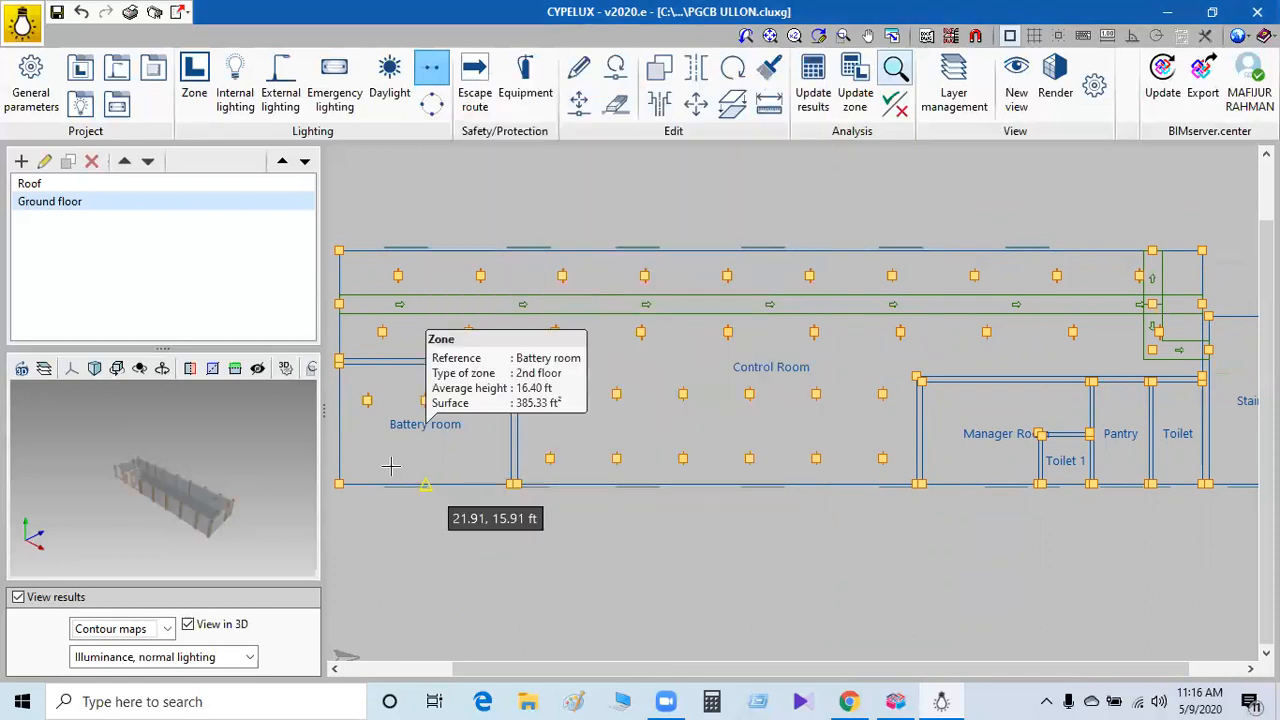
Distribute a second row of 3 Surface lights across the lower part of the Battery room.
left_click(341, 452)
left_click(508, 451)
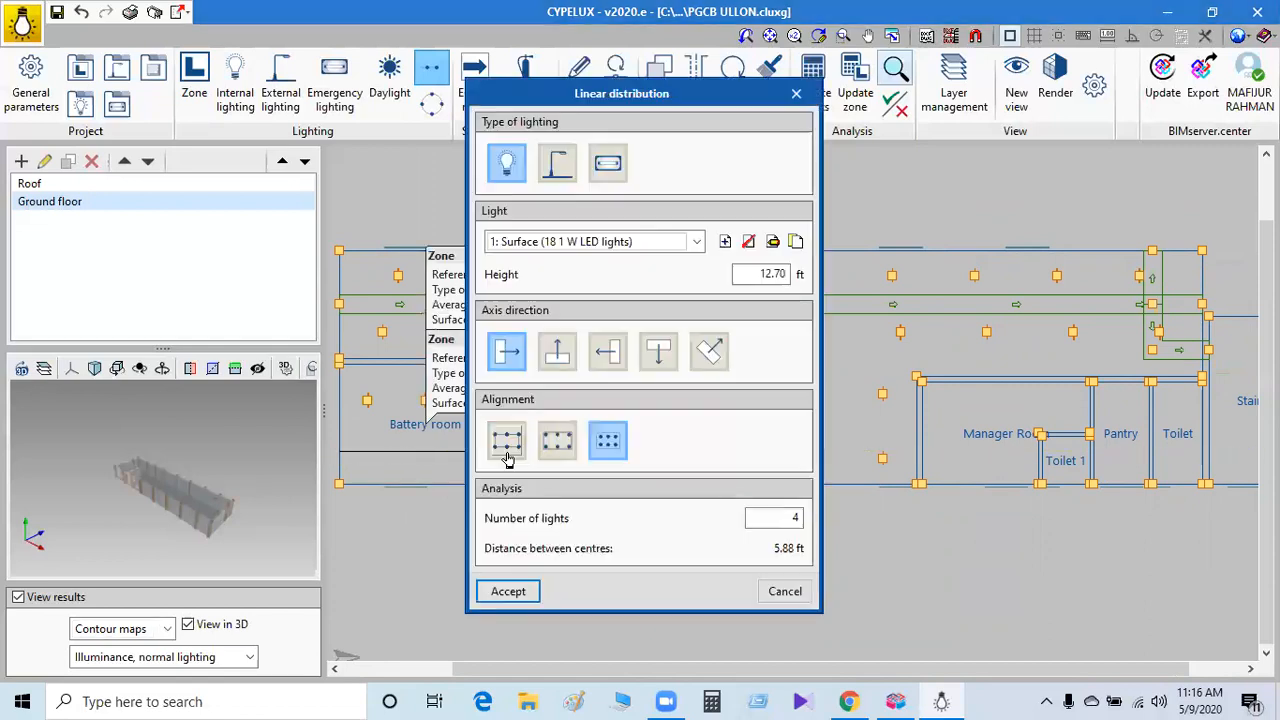
left_click(772, 517)
type("3")
left_click(510, 591)
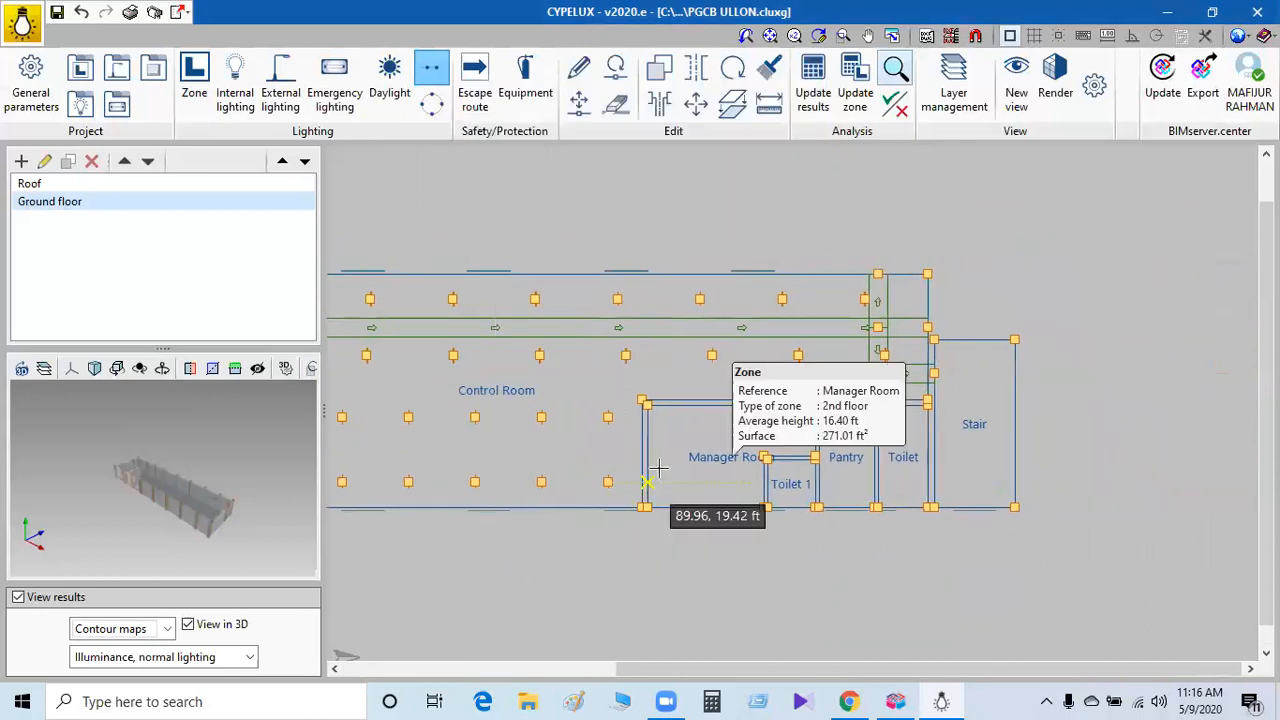
Distribute two columns of 2 Surface lights each down the Manager Room, at about x = 93.18 ft and x = 101.46 ft.
left_click(671, 405)
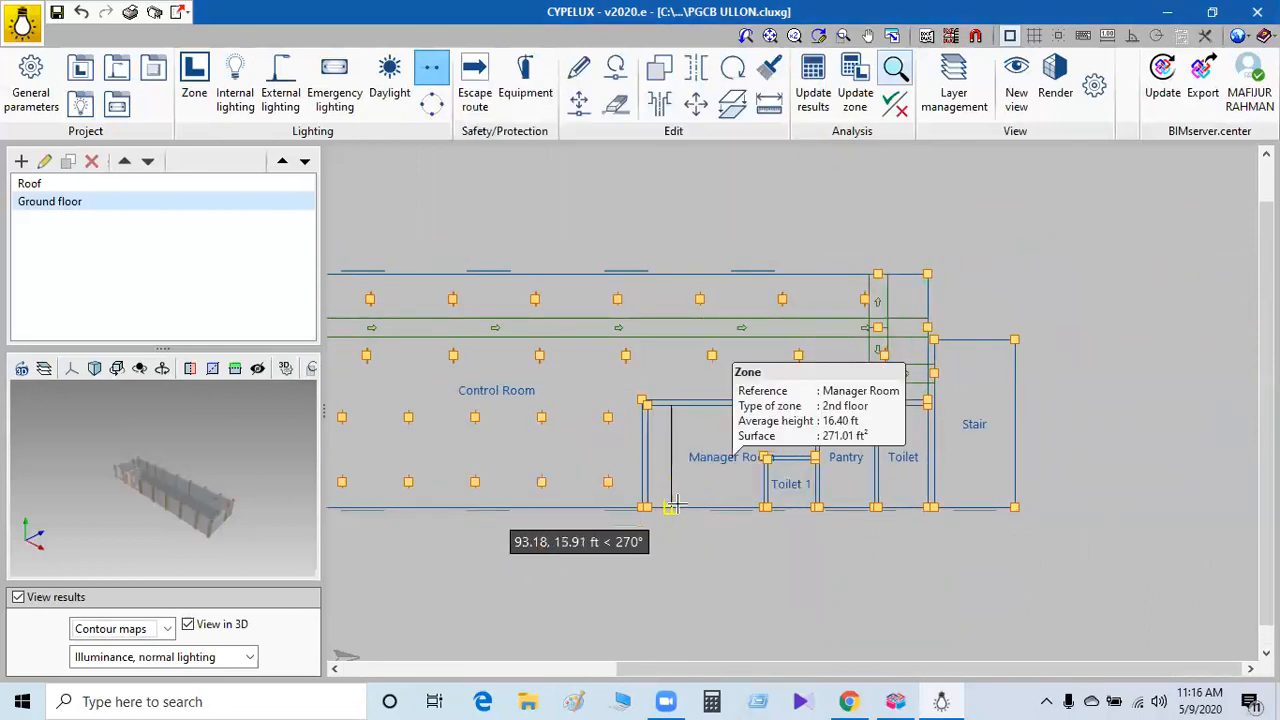
left_click(671, 507)
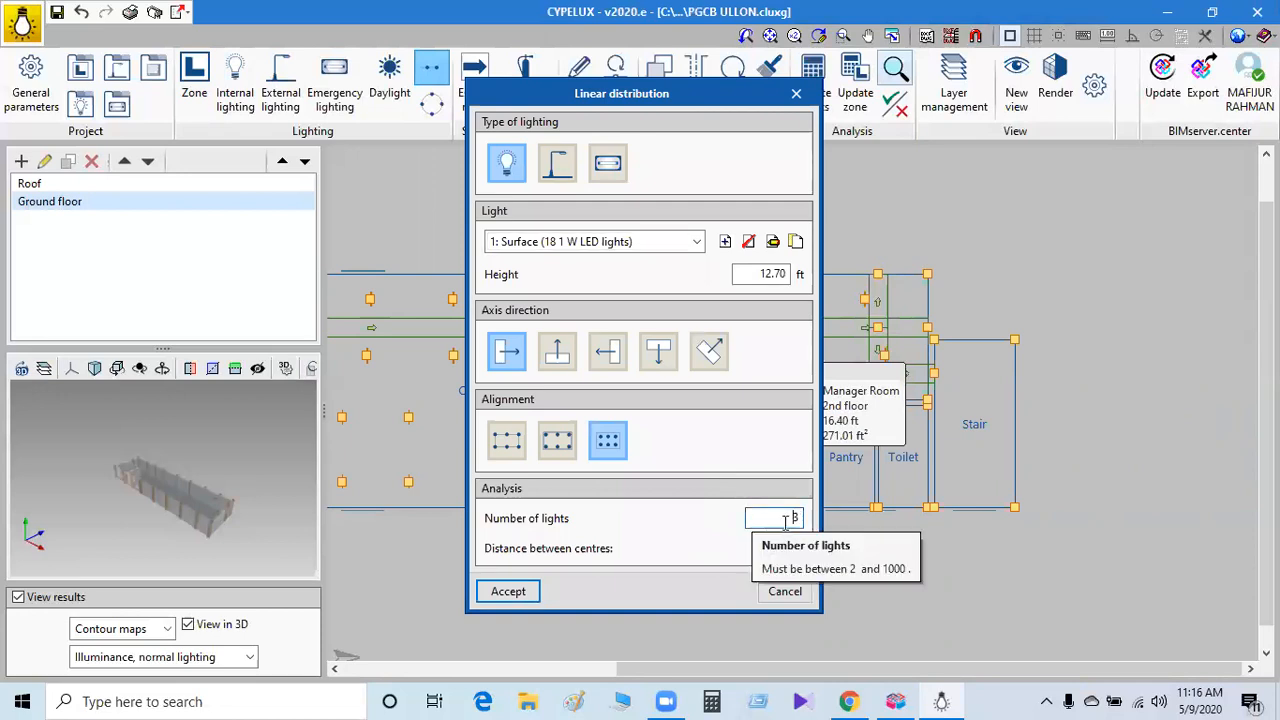
double_click(786, 516)
left_click(515, 591)
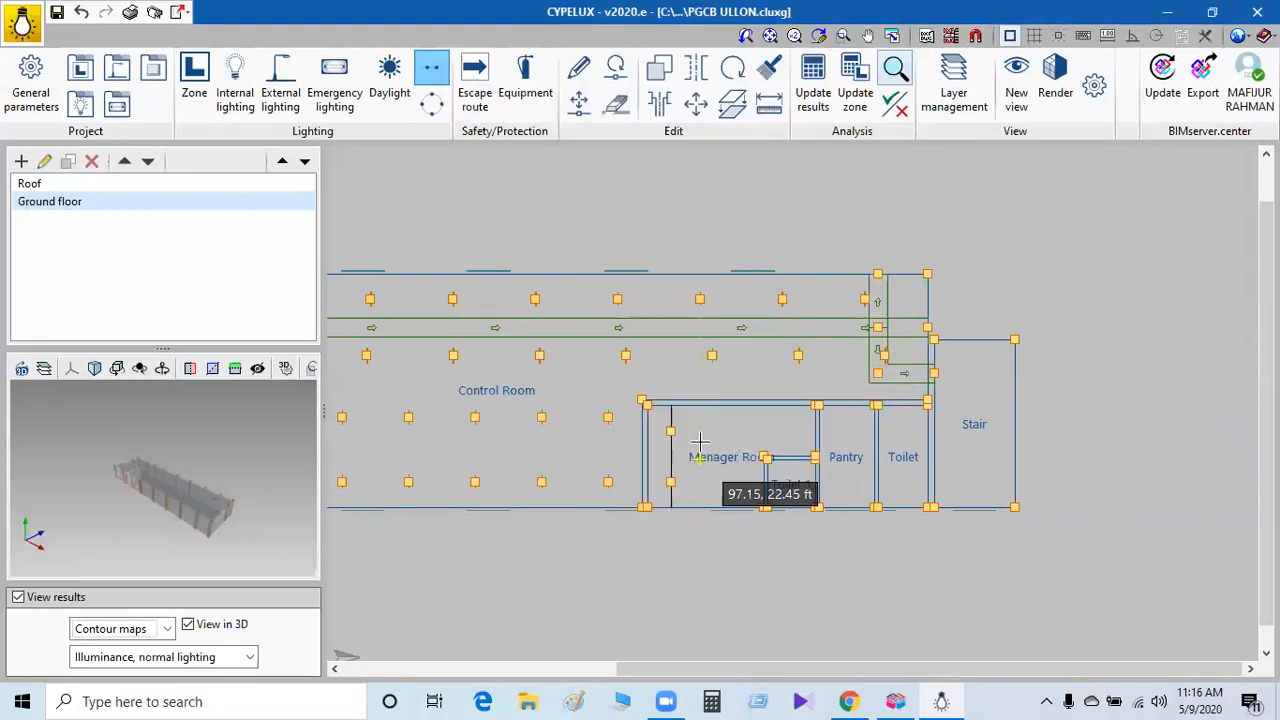
left_click(734, 507)
left_click(778, 518)
left_click(508, 591)
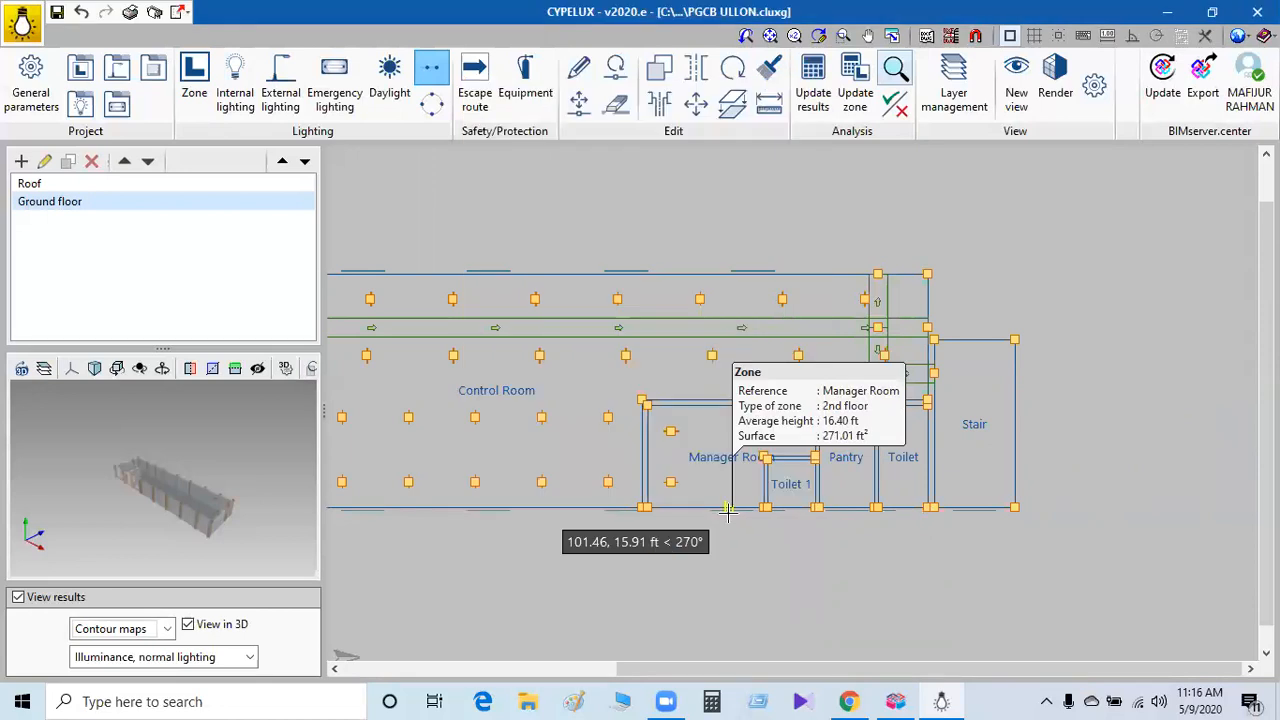
Distribute a column of 2 Surface lights in the part of the Manager Room above Toilet 1, at about x = 109.42 ft.
scroll(768, 484, "up", 3)
scroll(768, 484, "up", 2)
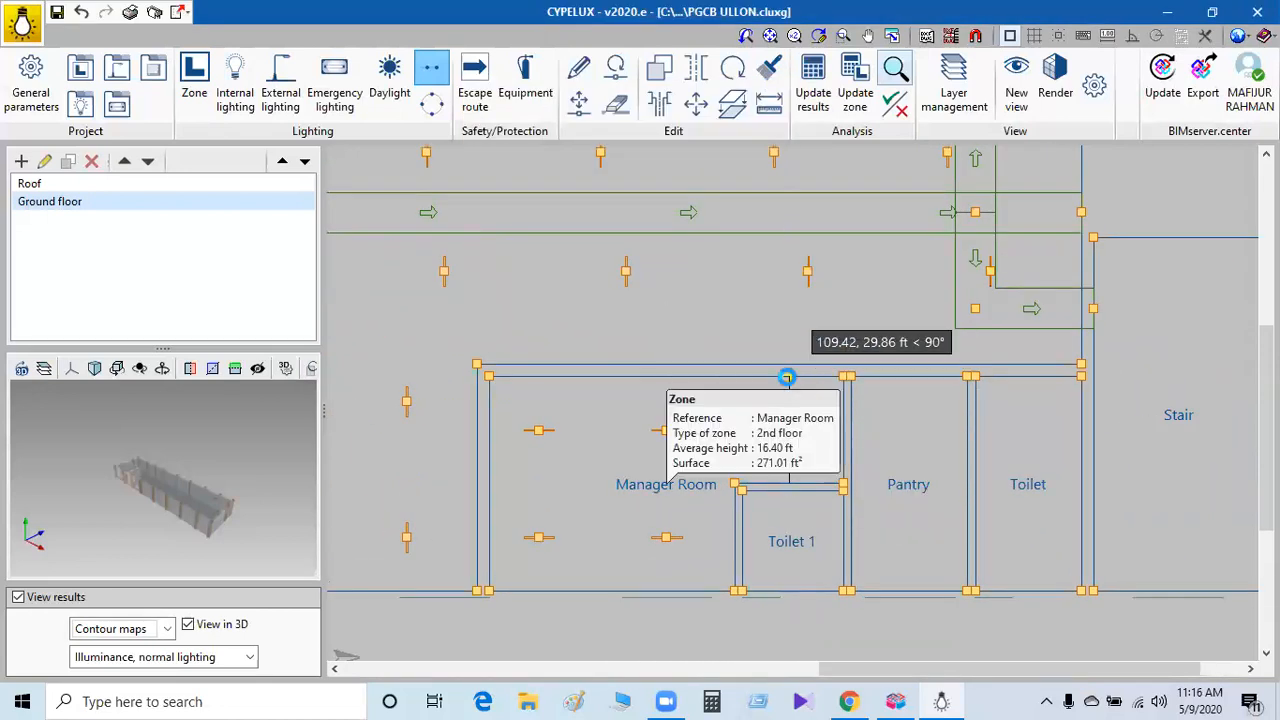
left_click(787, 377)
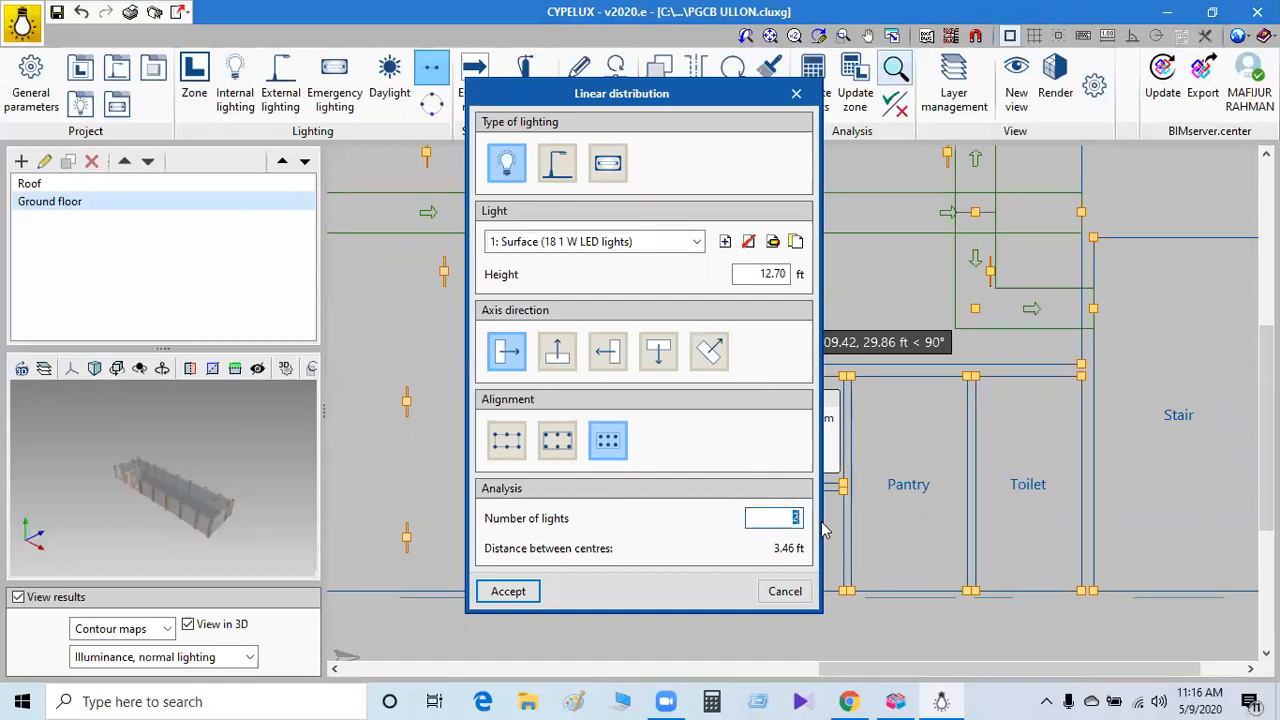
left_click(505, 591)
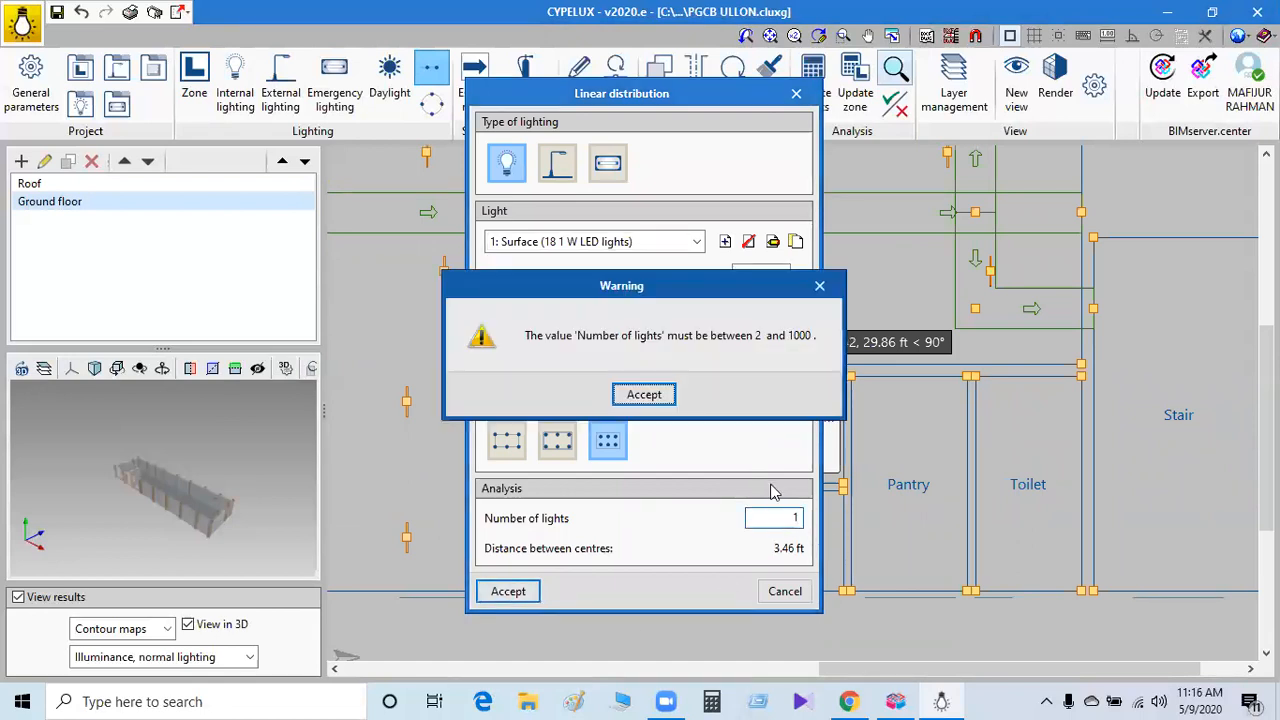
left_click(820, 287)
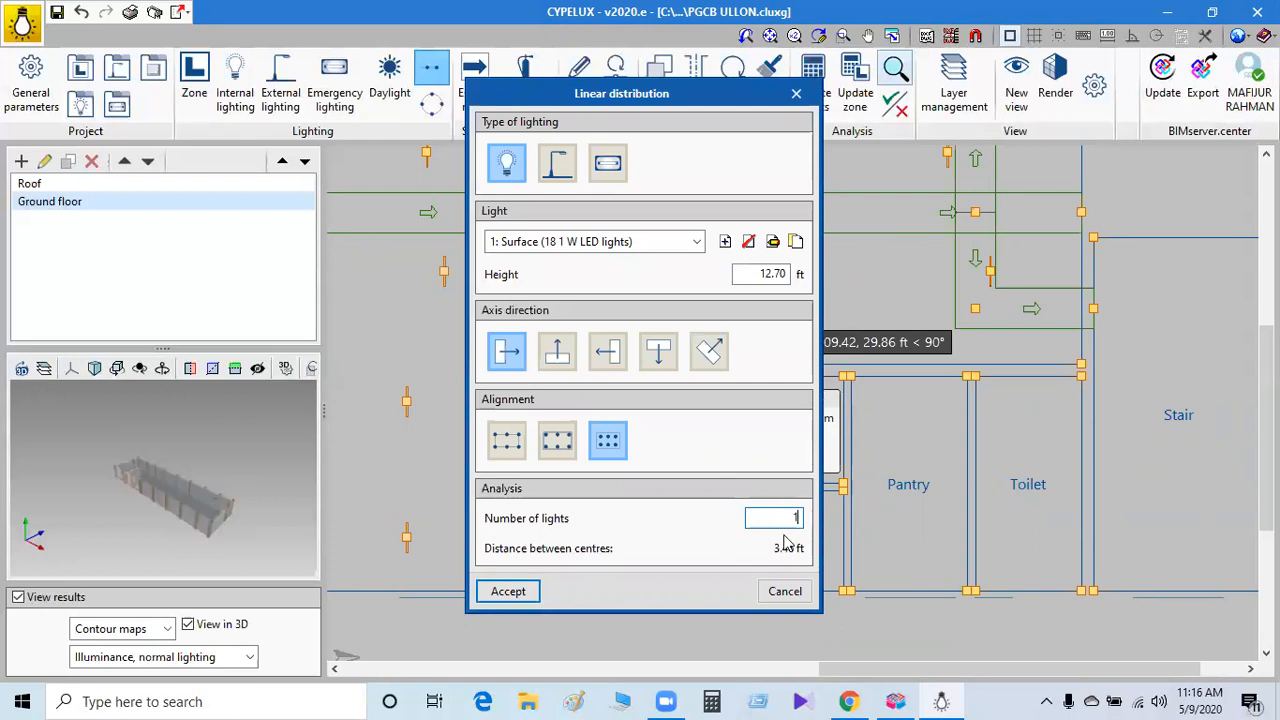
left_click(532, 594)
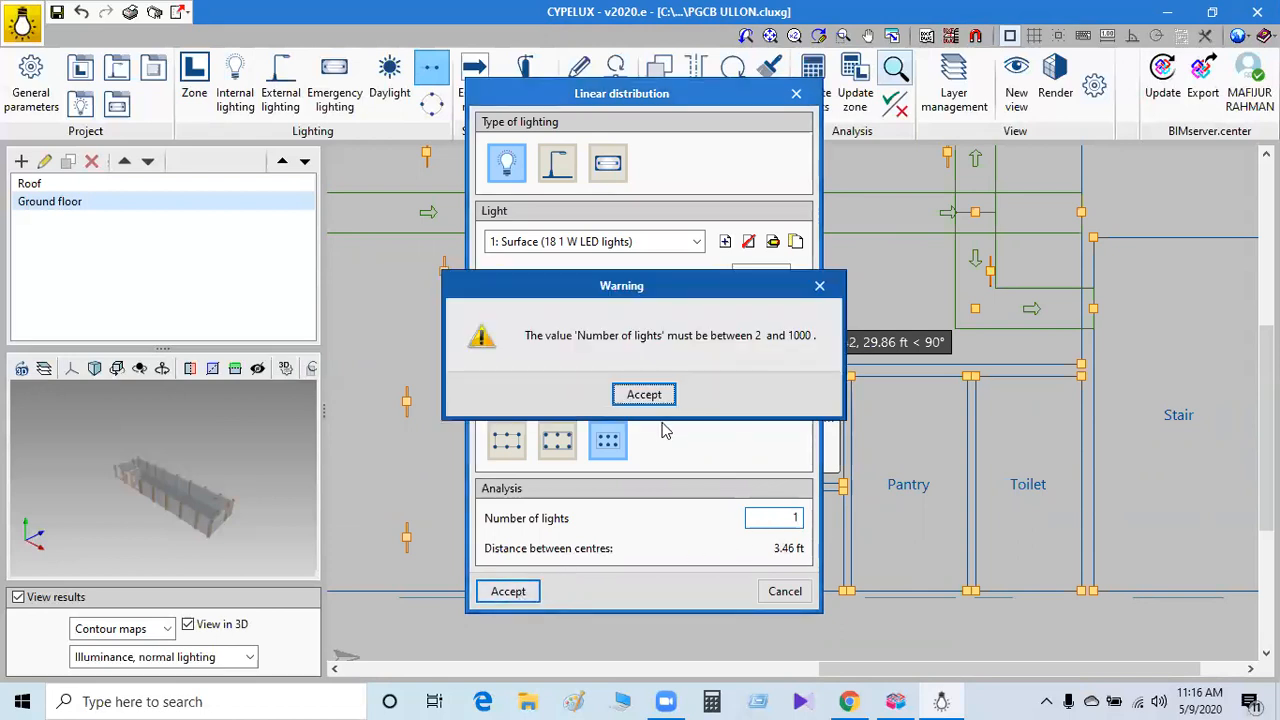
left_click(820, 287)
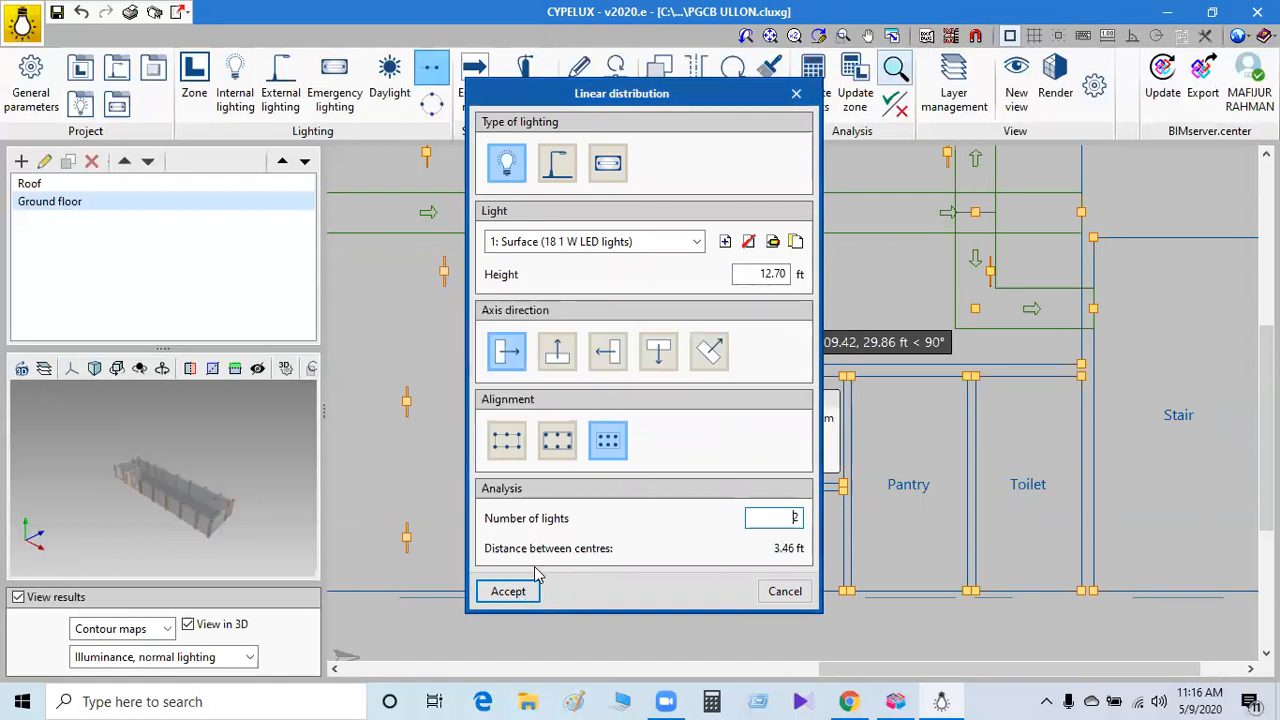
left_click(505, 591)
Distribute a column of 2 Surface lights down the middle of the Pantry.
middle_click_drag(955, 448, 666, 409)
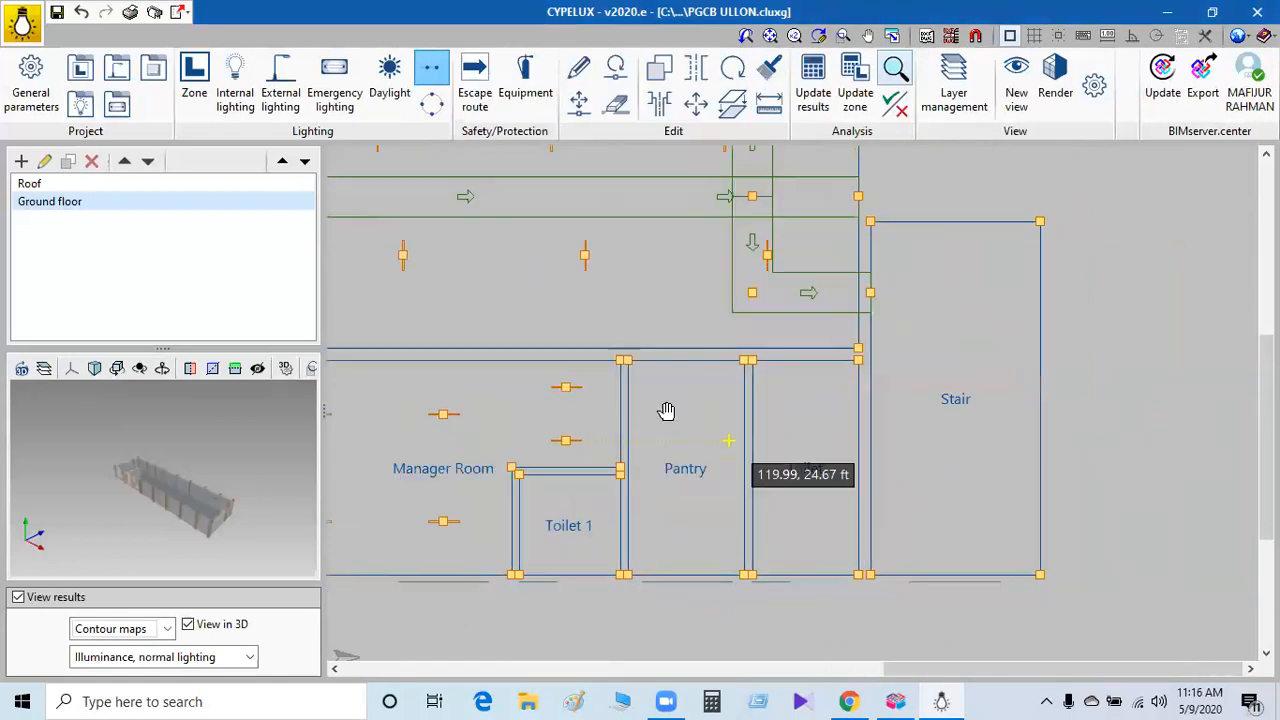
left_click(621, 336)
left_click(617, 541)
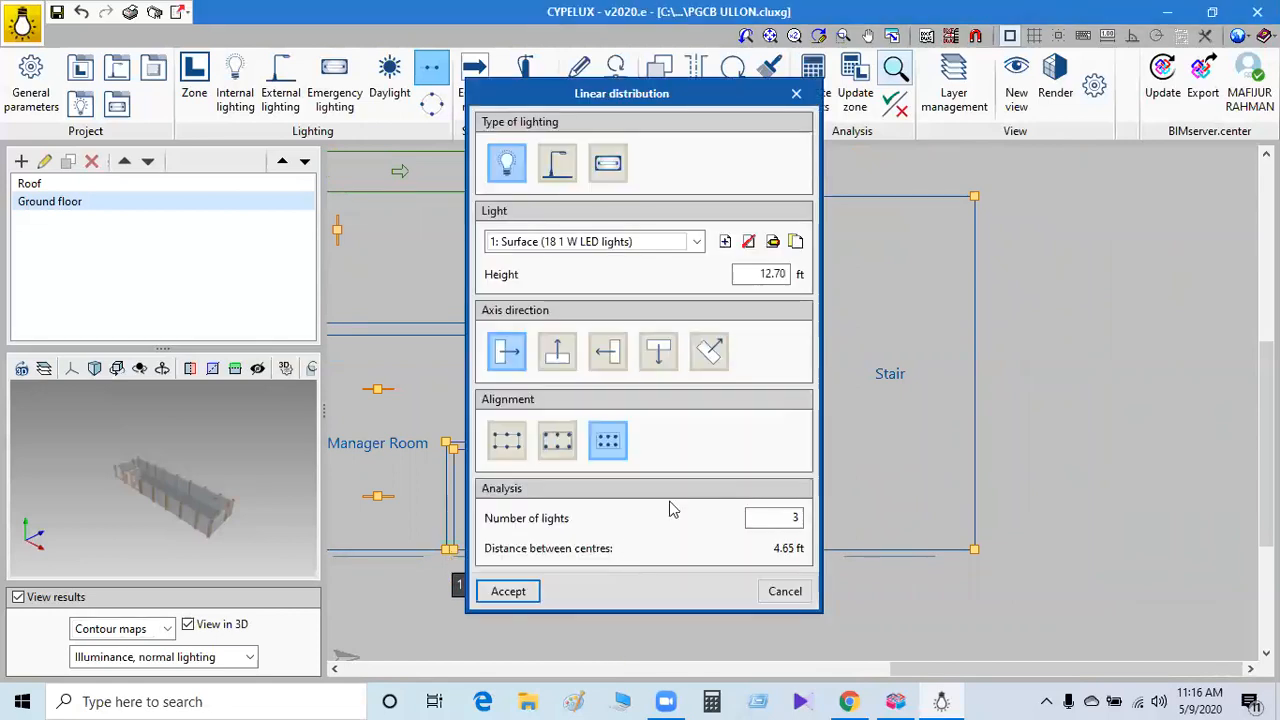
left_click(778, 518)
left_click(505, 592)
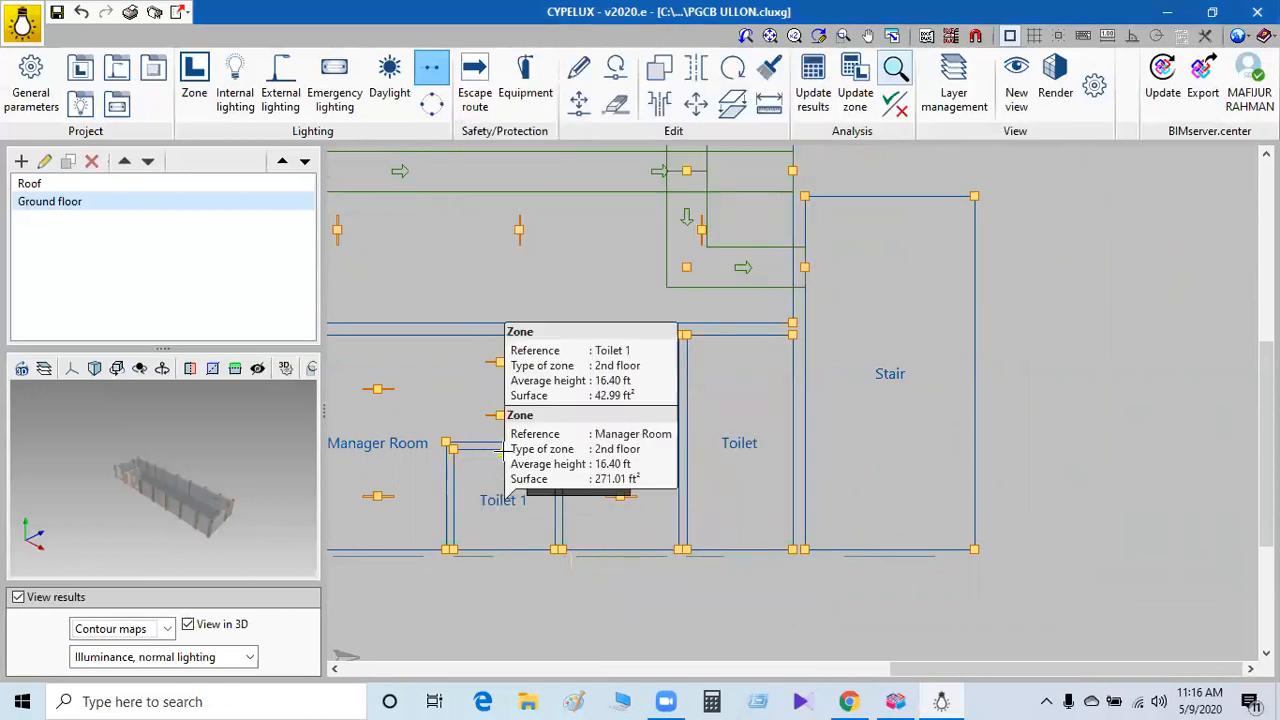
Distribute a column of 2 Surface lights down the middle of Toilet 1, at about x = 109.67 ft.
left_click(501, 451)
left_click(500, 548)
left_click(780, 518)
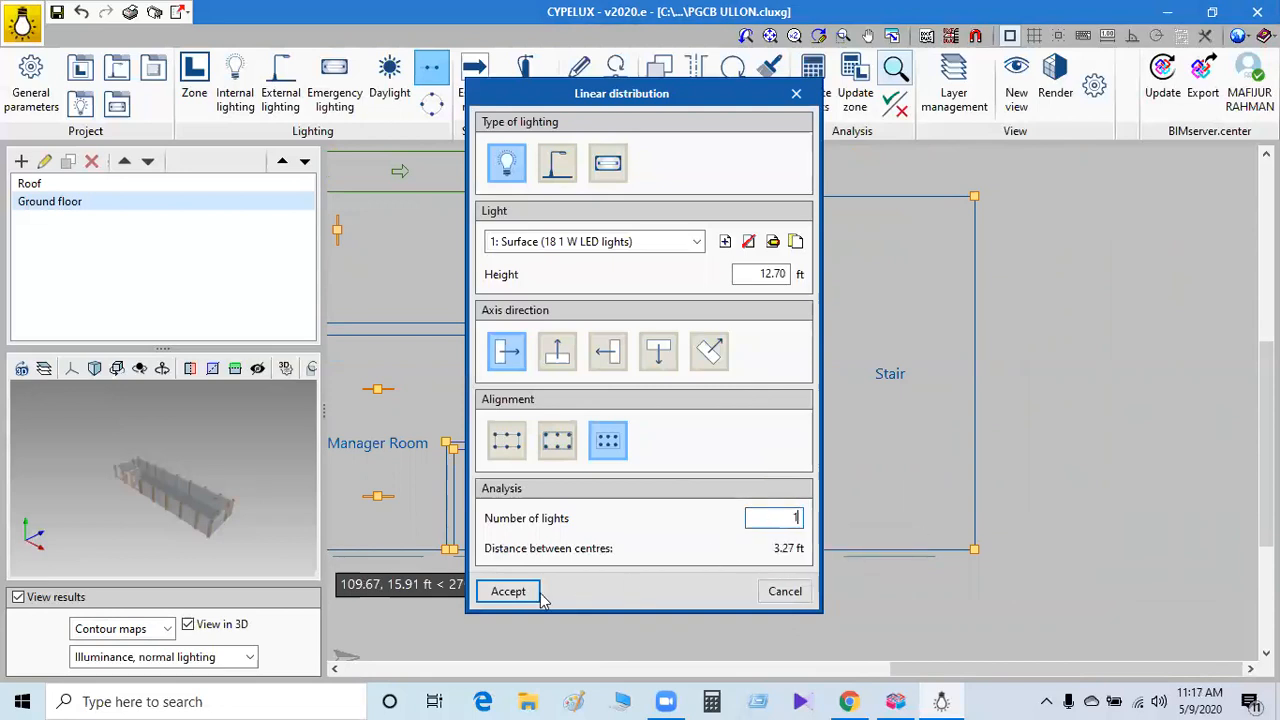
left_click(538, 592)
left_click(645, 398)
left_click(515, 592)
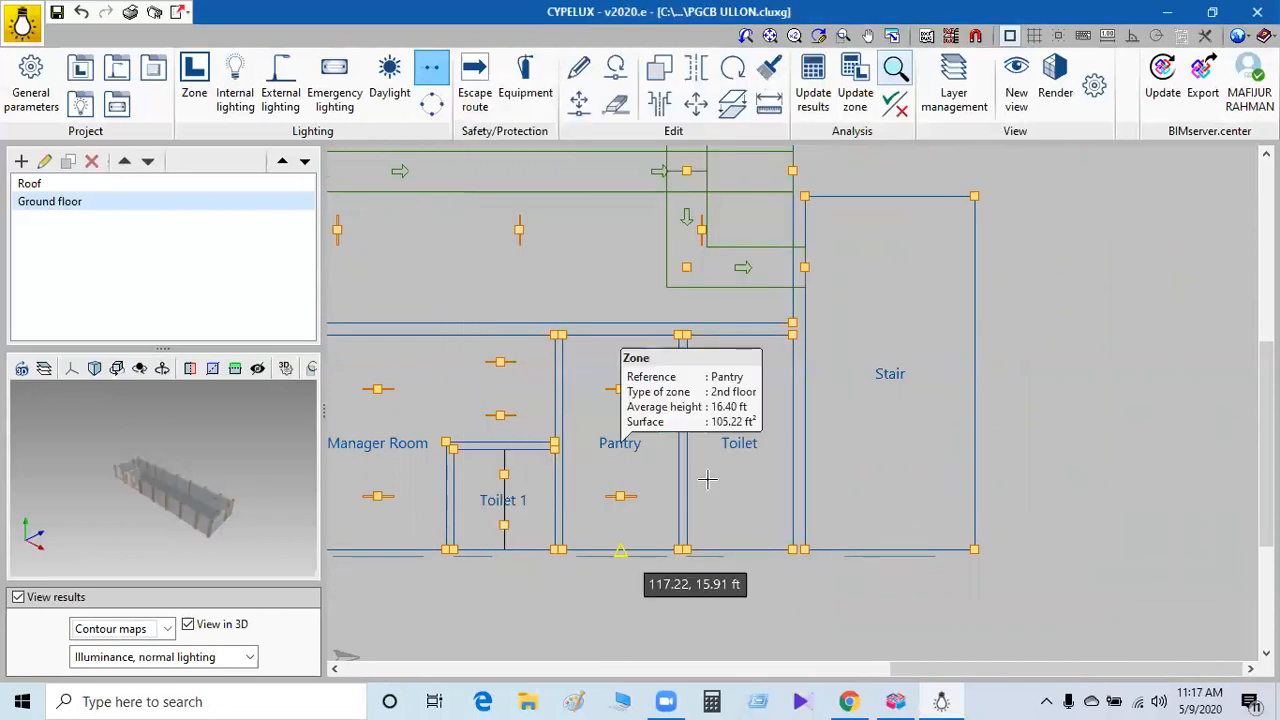
Distribute a column of 3 Surface lights down the middle of the Toilet next to the Pantry, at about x = 124.93 ft.
left_click(740, 335)
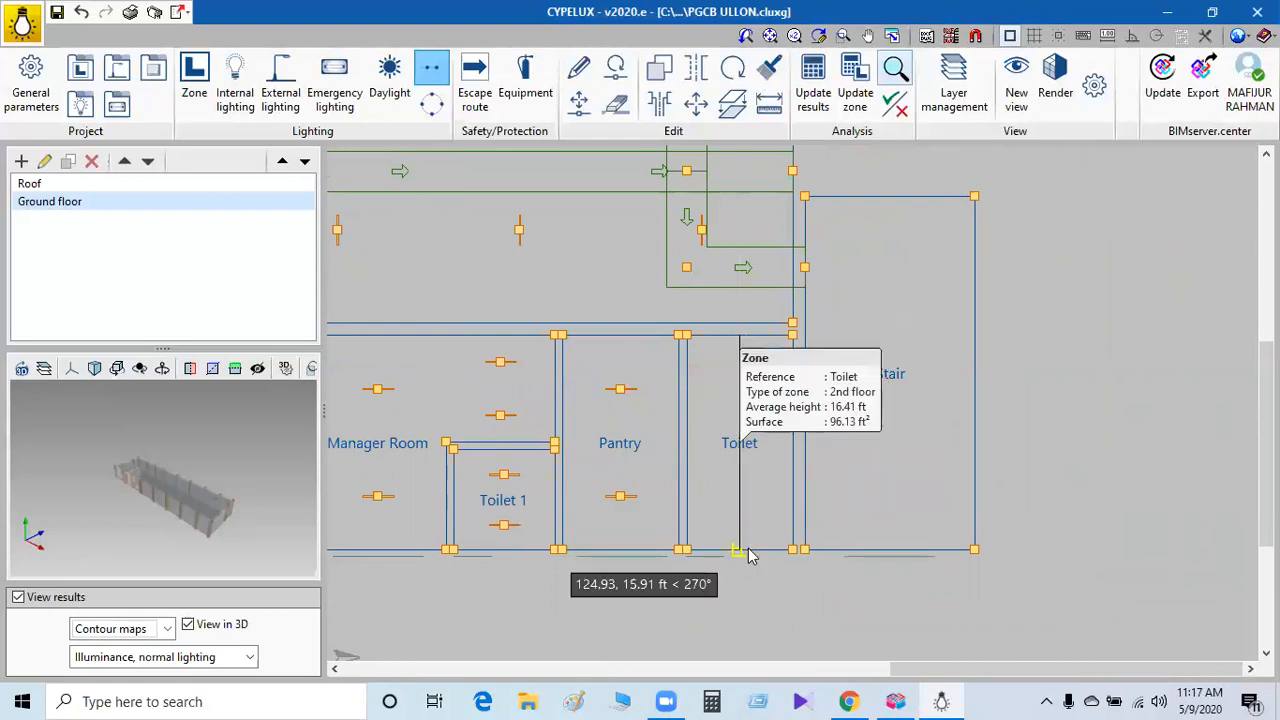
left_click(750, 553)
left_click(515, 592)
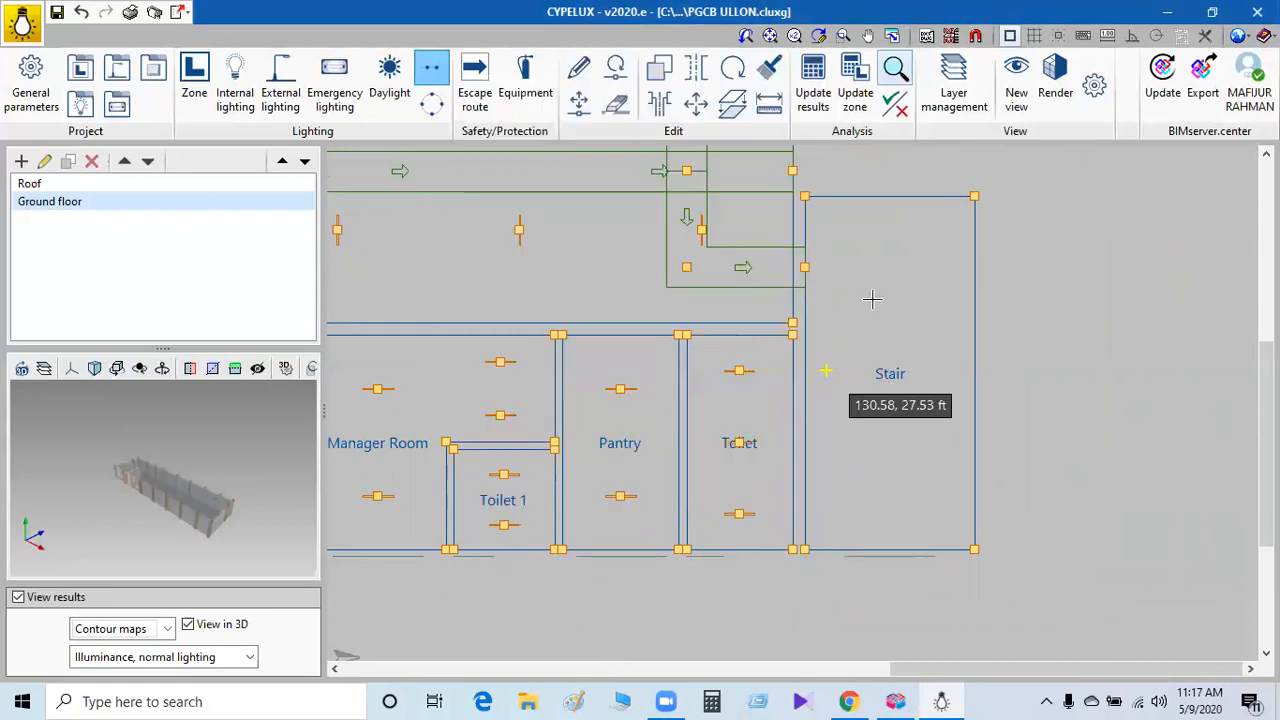
Distribute a column of 3 Surface lights down the middle of the Stair zone.
left_click(890, 197)
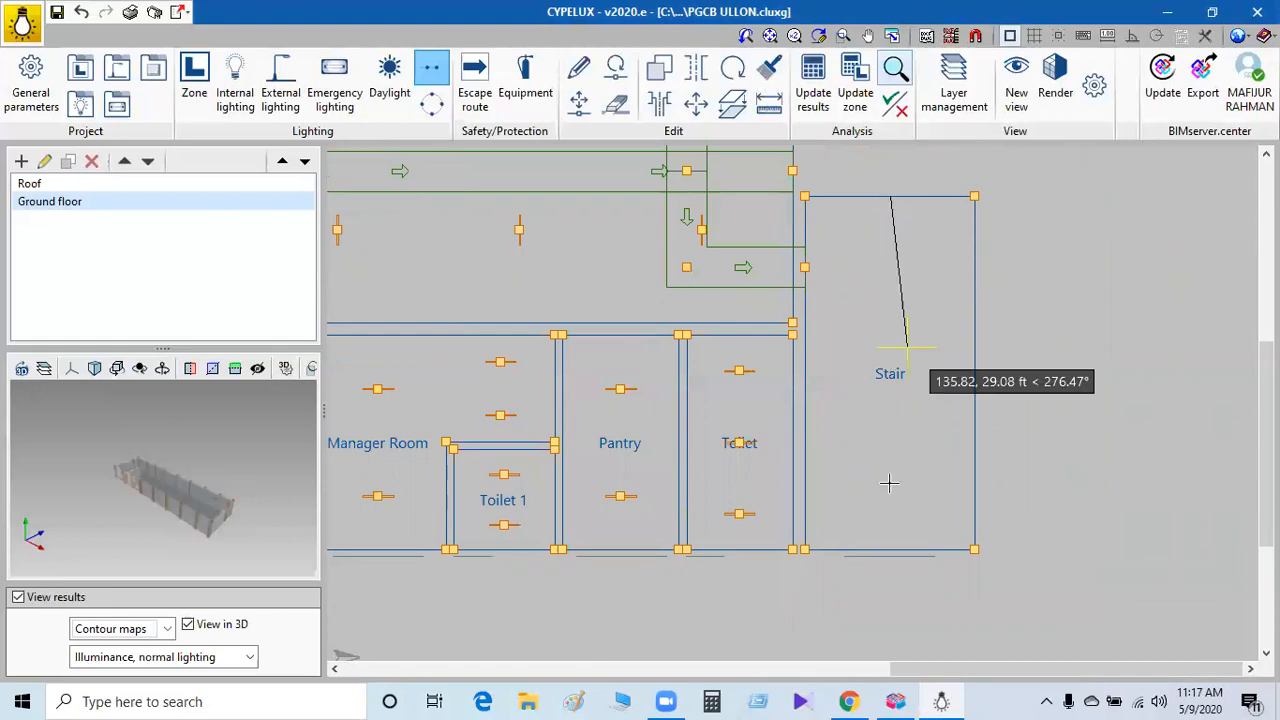
left_click(886, 548)
double_click(795, 518)
type("3")
left_click(509, 591)
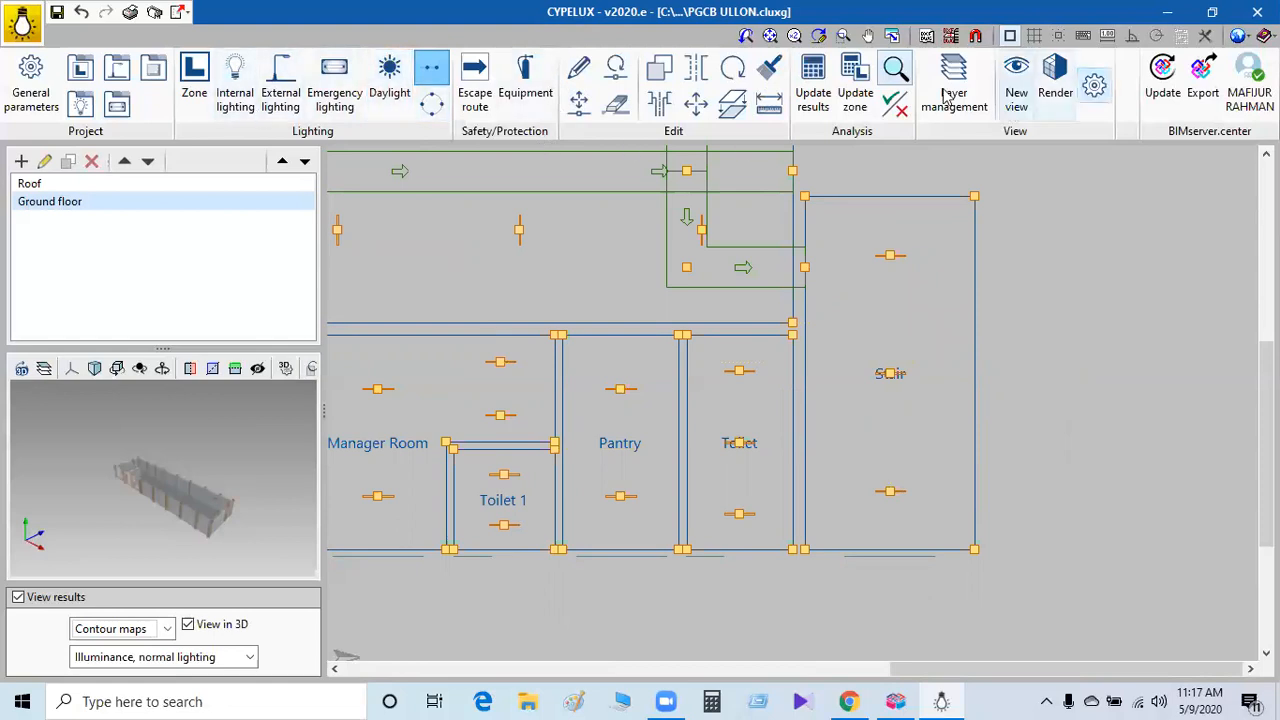
left_click(616, 104)
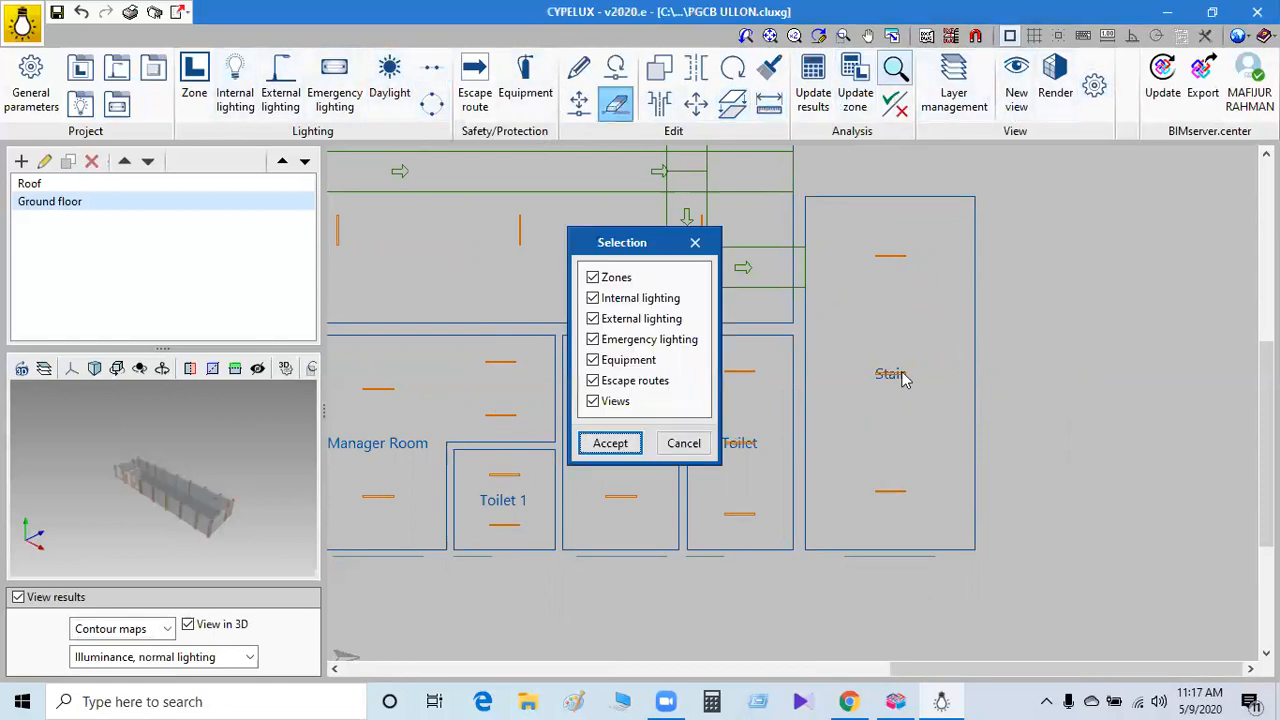
left_click(692, 450)
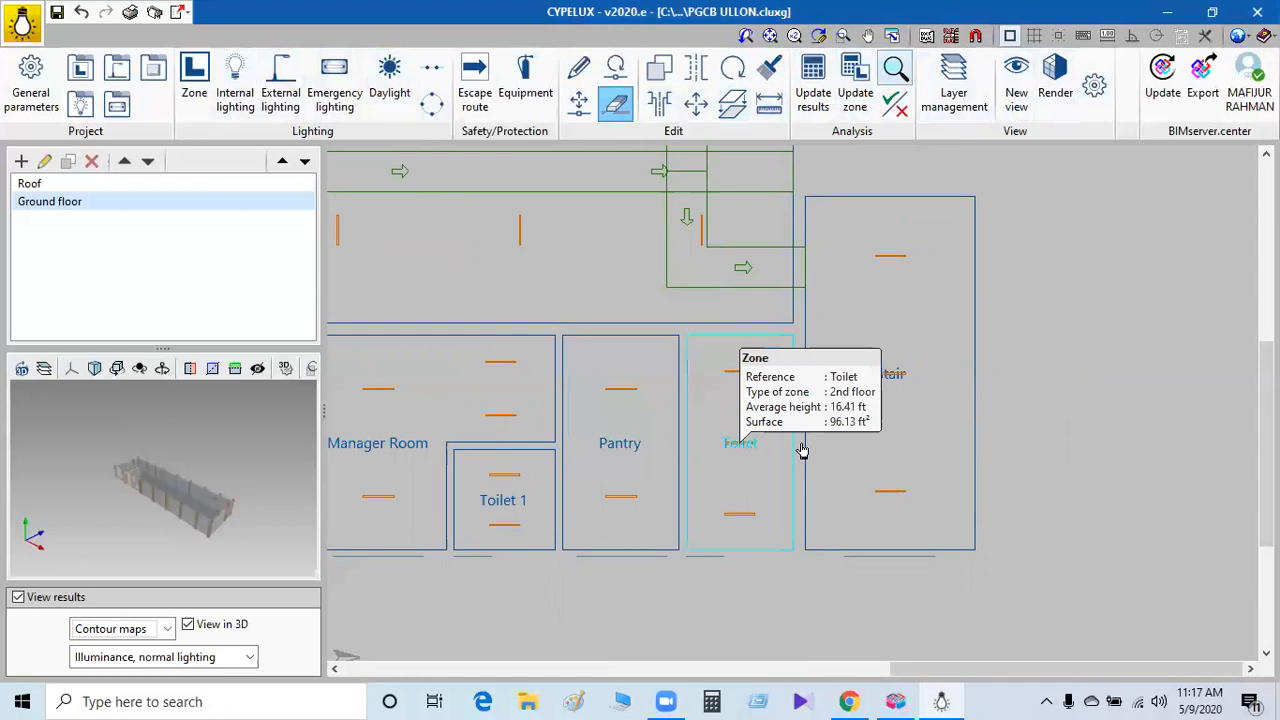
left_click(883, 373)
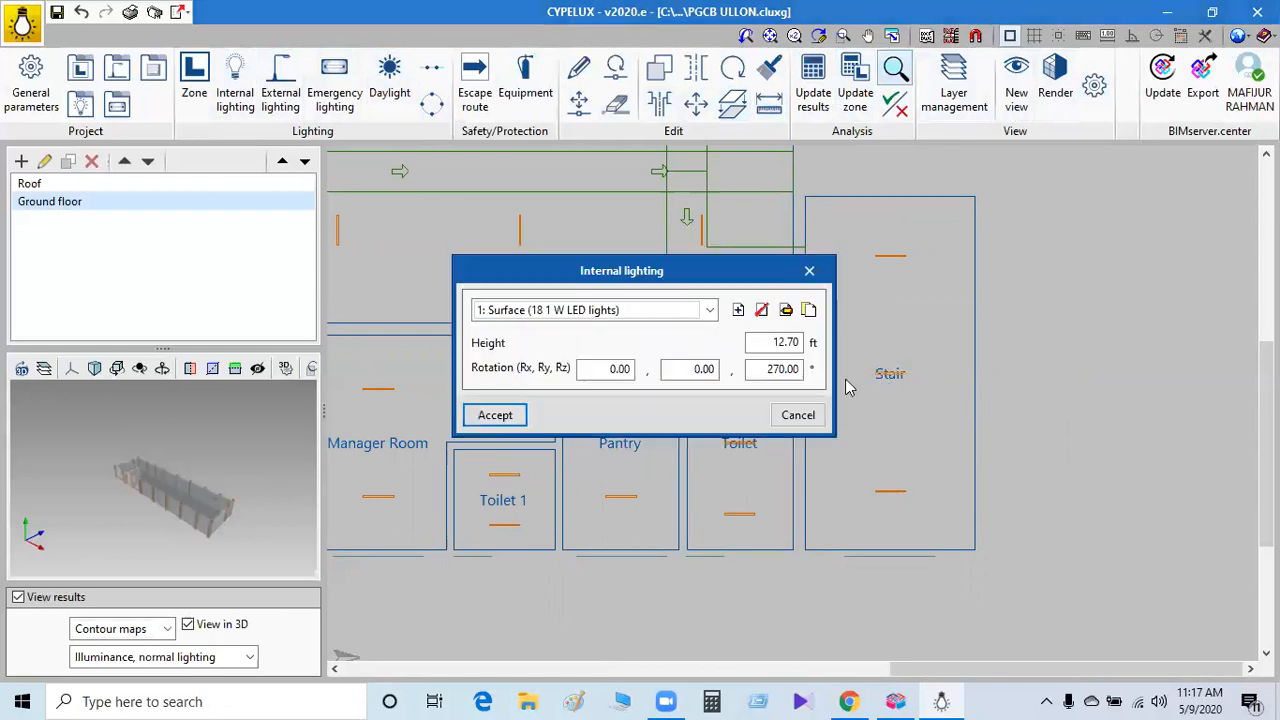
left_click(518, 415)
left_click(890, 373)
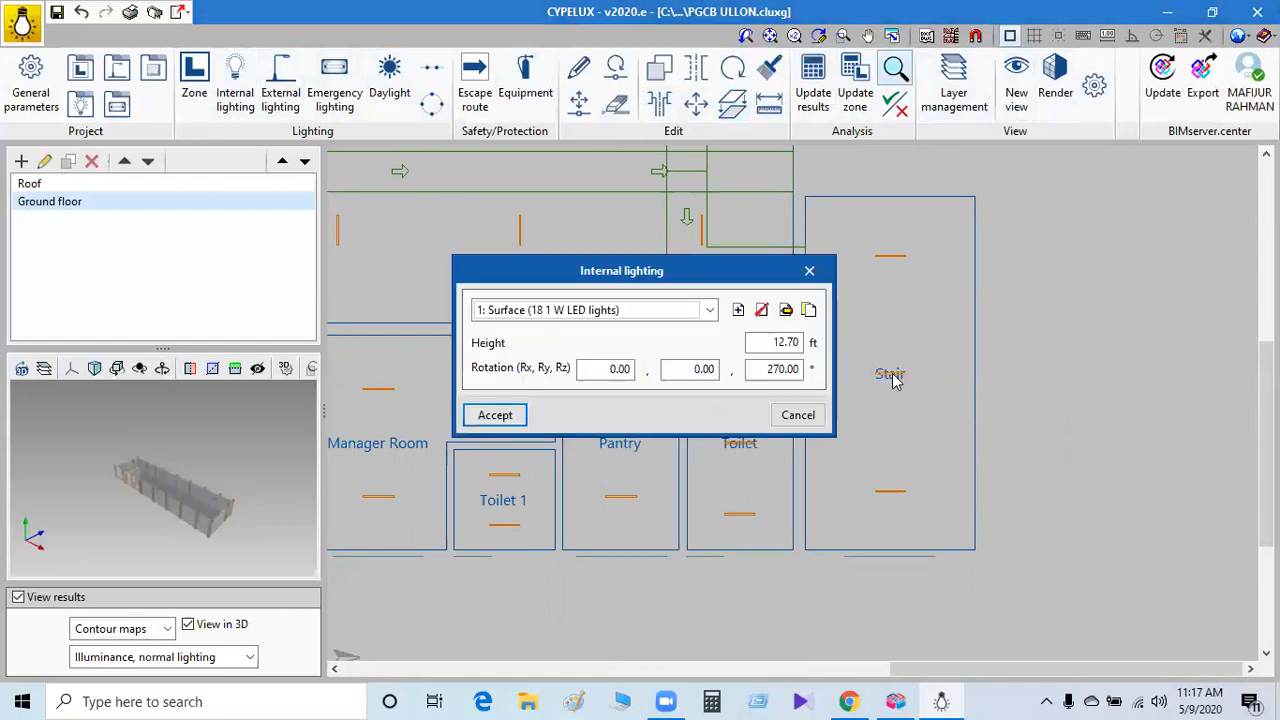
left_click(761, 309)
key("Escape")
key("Escape")
left_click(891, 258)
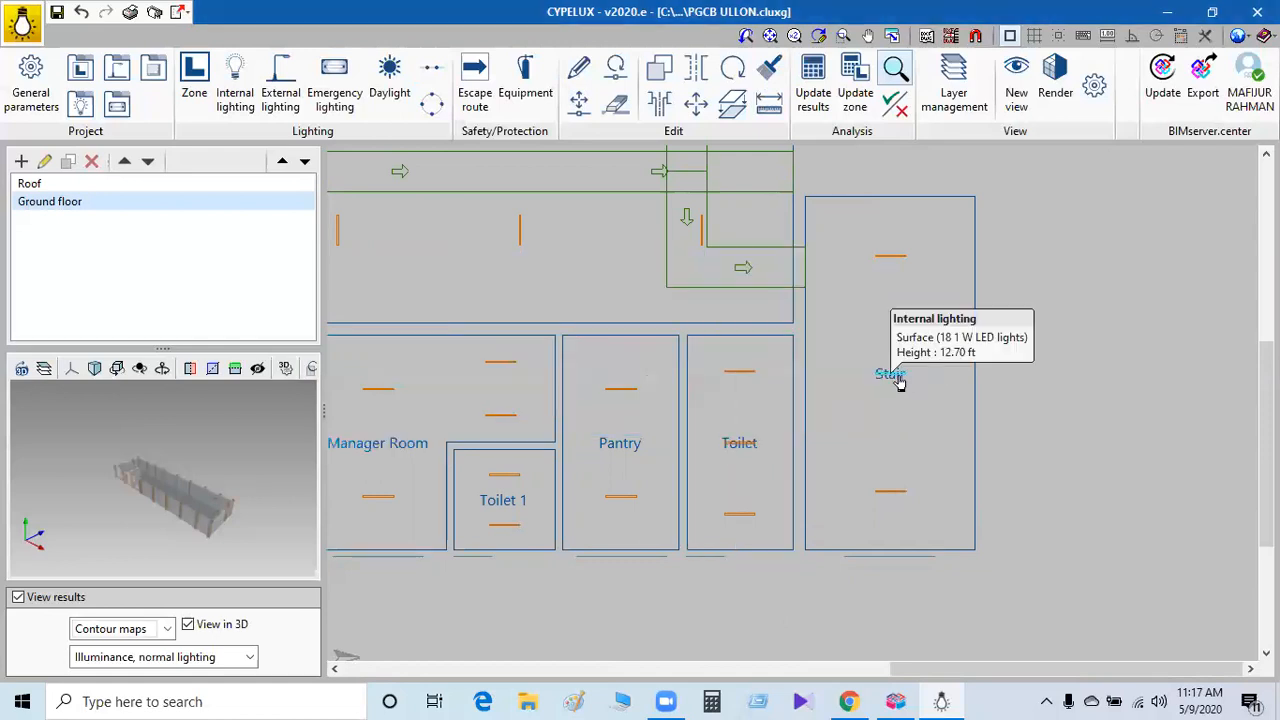
Examine the placed lights across the whole ground-floor plan and close up in the 3D model.
scroll(1134, 362, "down", 2)
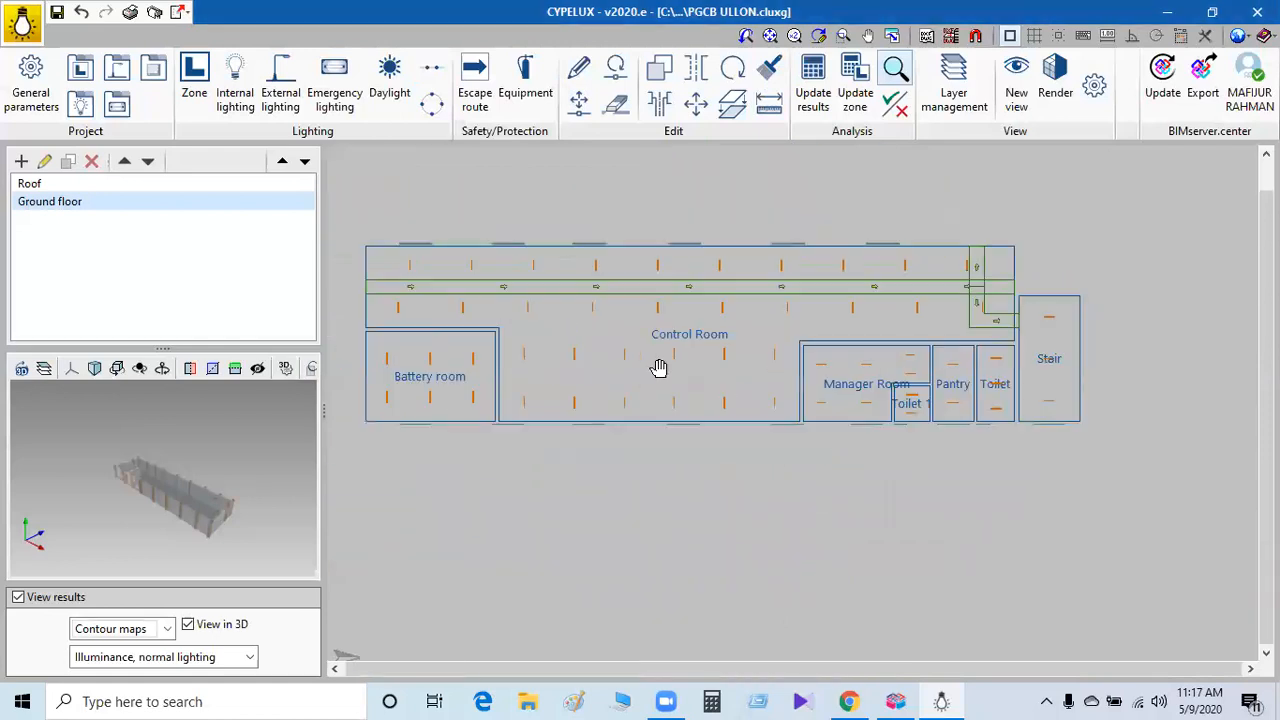
scroll(680, 397, "up", 2)
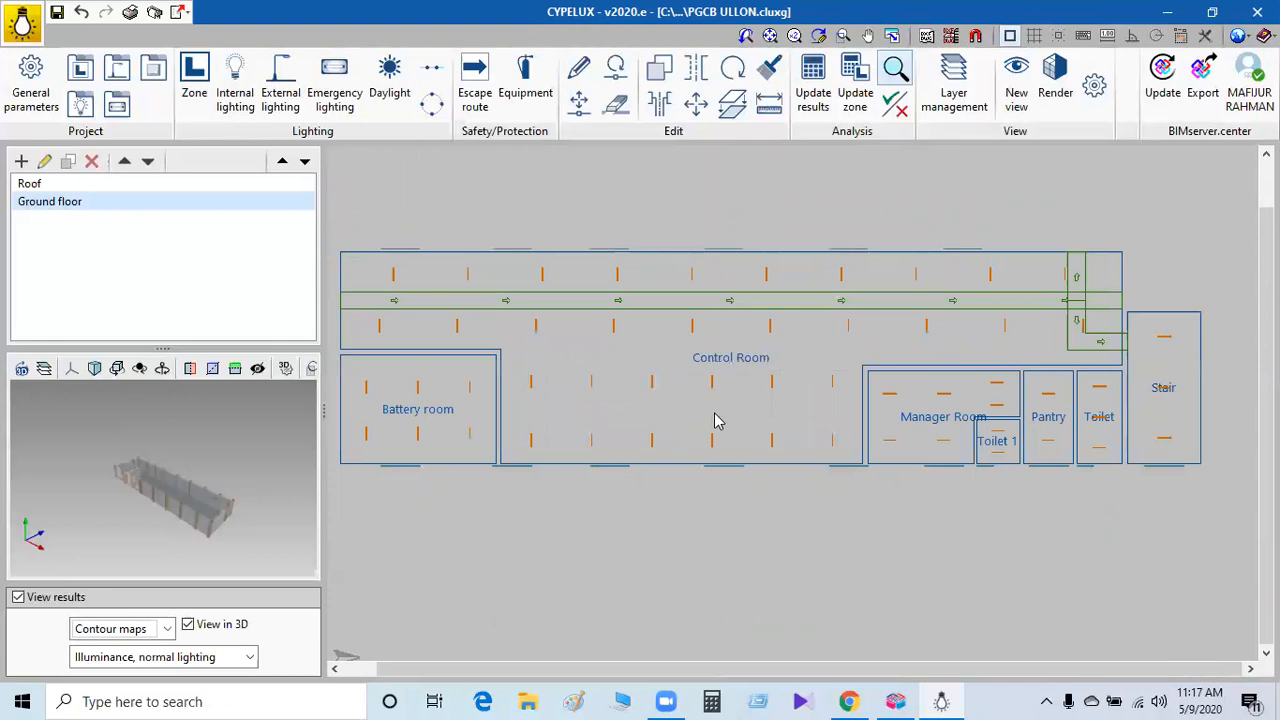
mouse_move(711, 384)
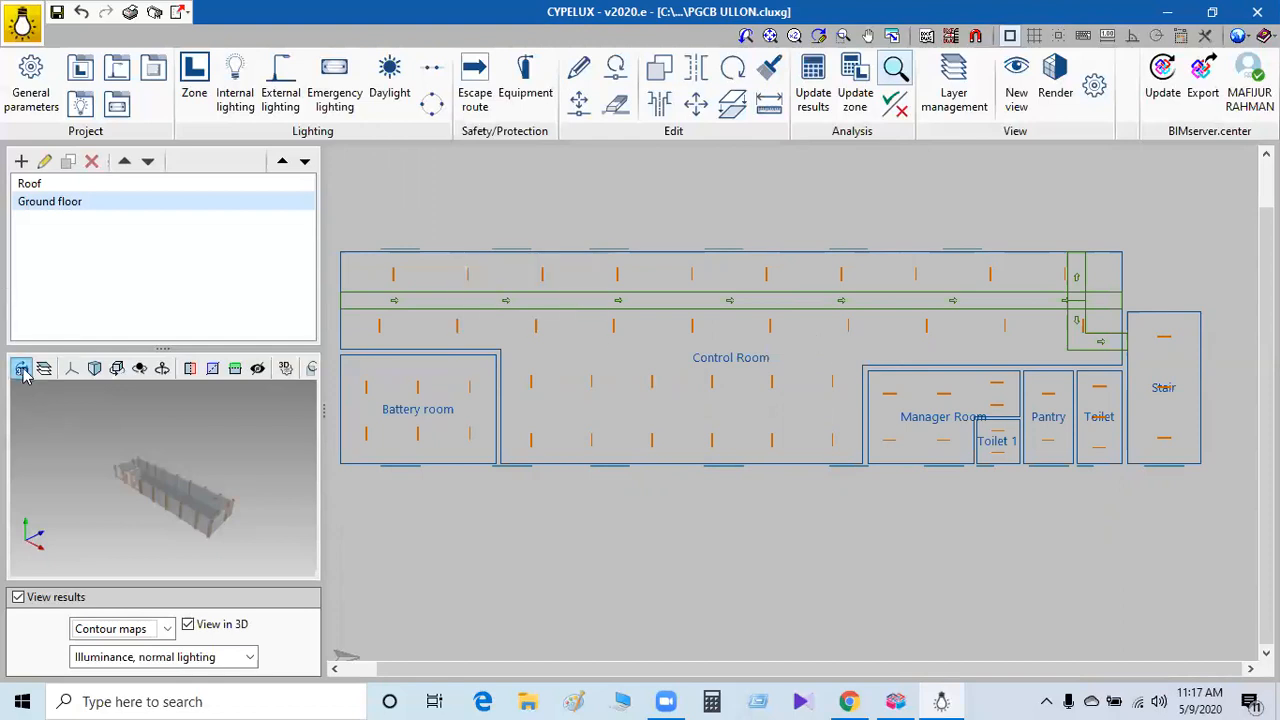
scroll(186, 520, "up", 6)
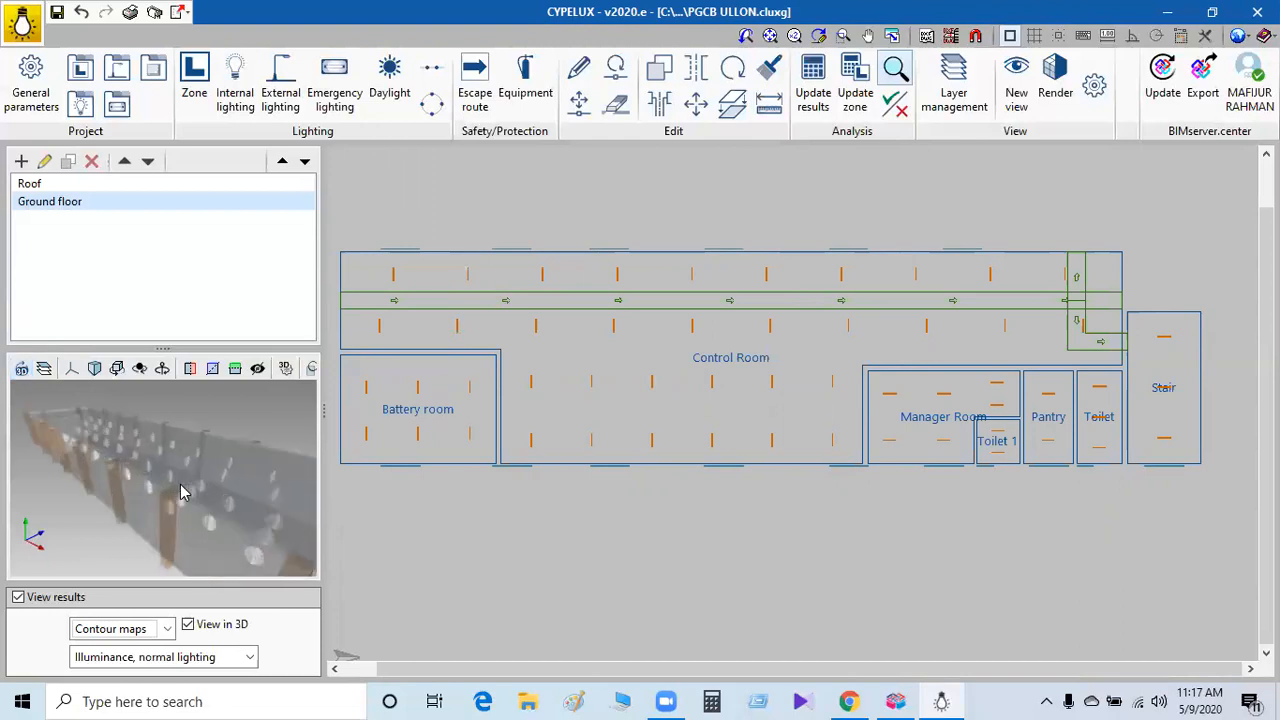
scroll(150, 480, "up", 5)
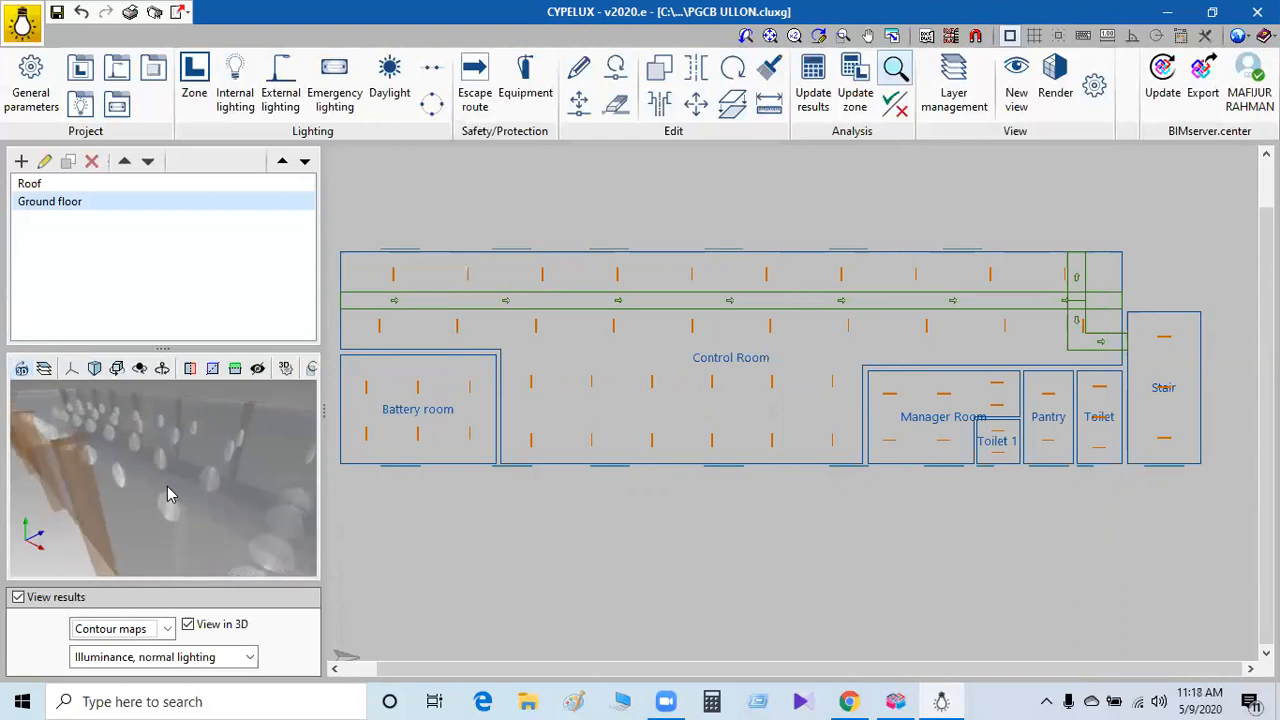
scroll(160, 480, "down", 4)
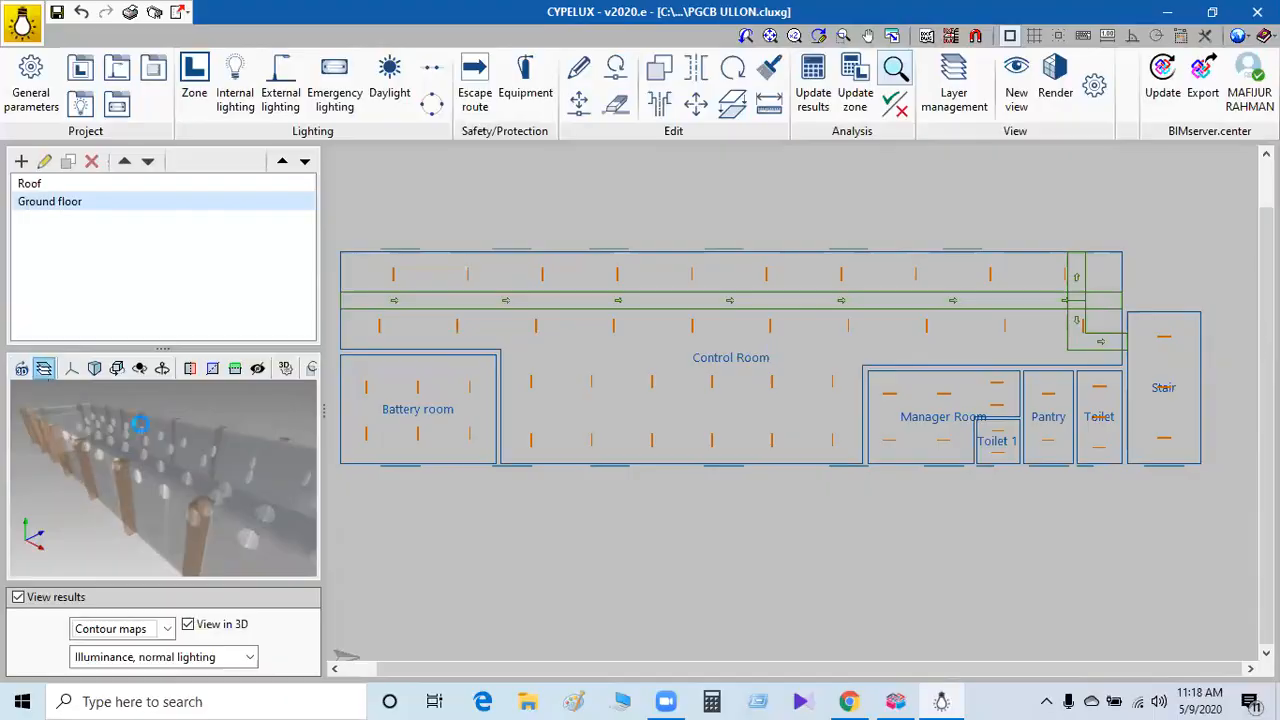
Switch the BIM model to solid display in 3D, restore its transparent display and examine the lights inside the building.
left_click(44, 368)
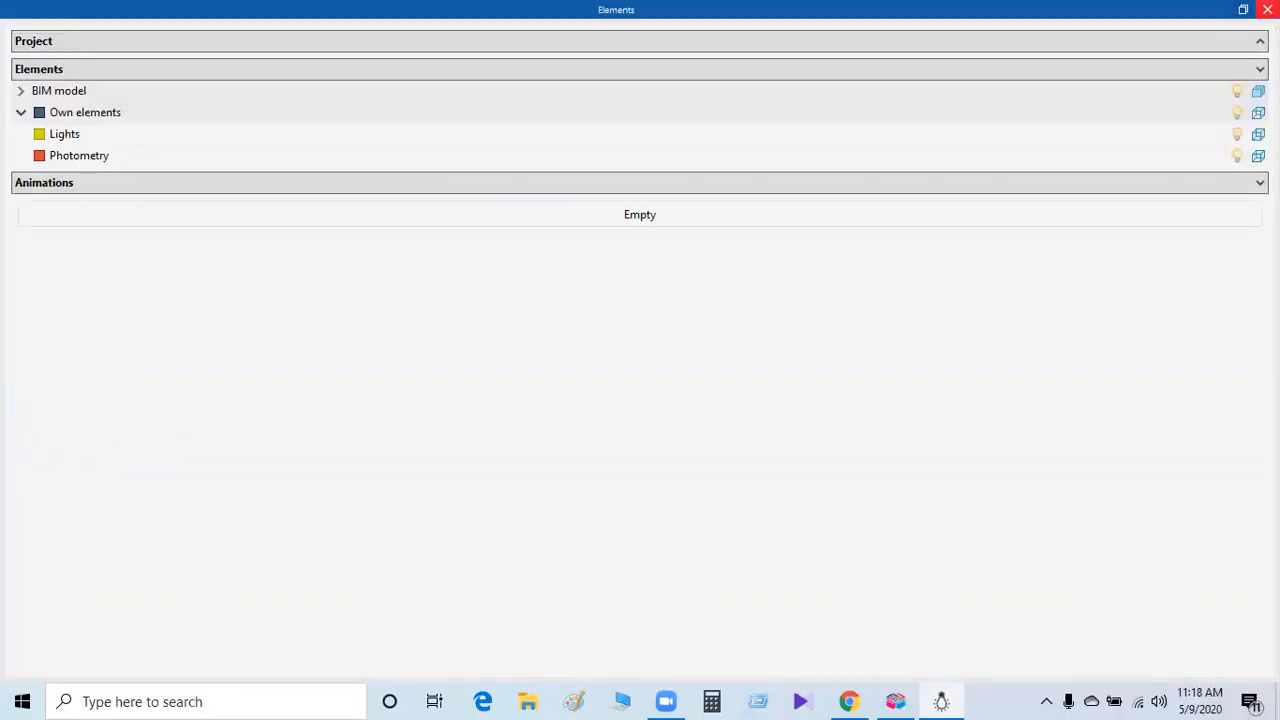
left_click(1267, 9)
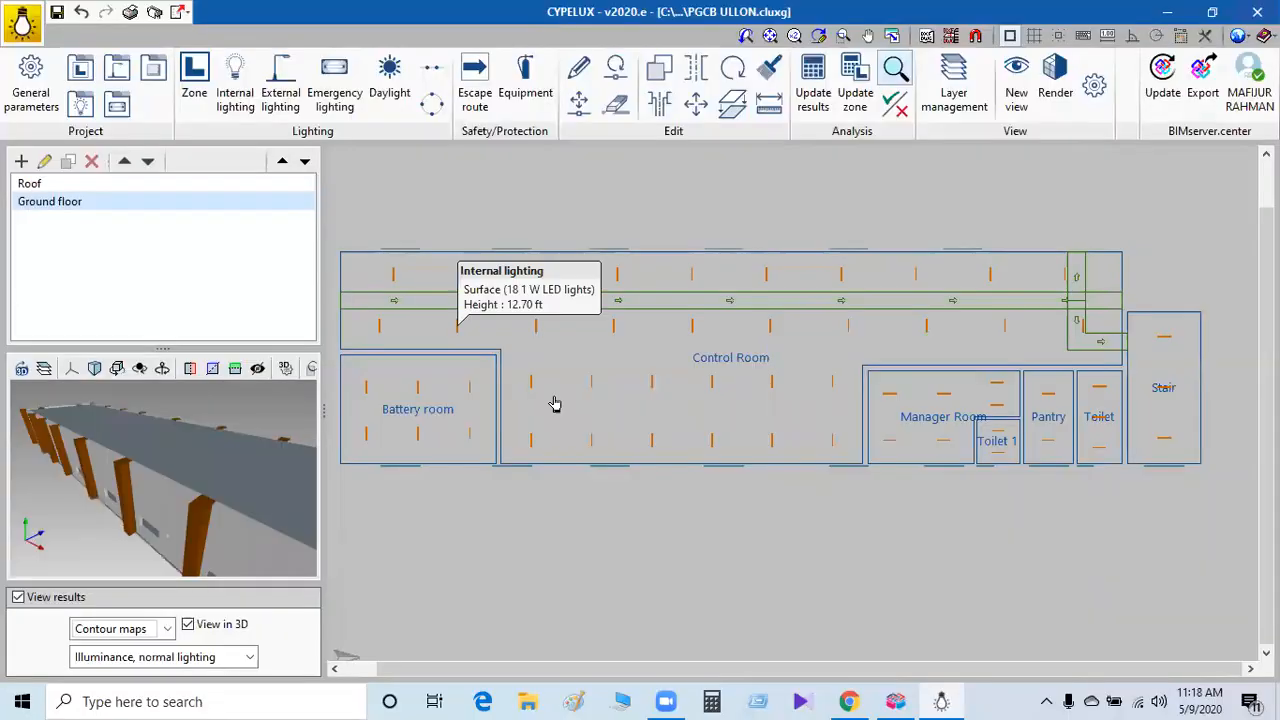
left_click(44, 369)
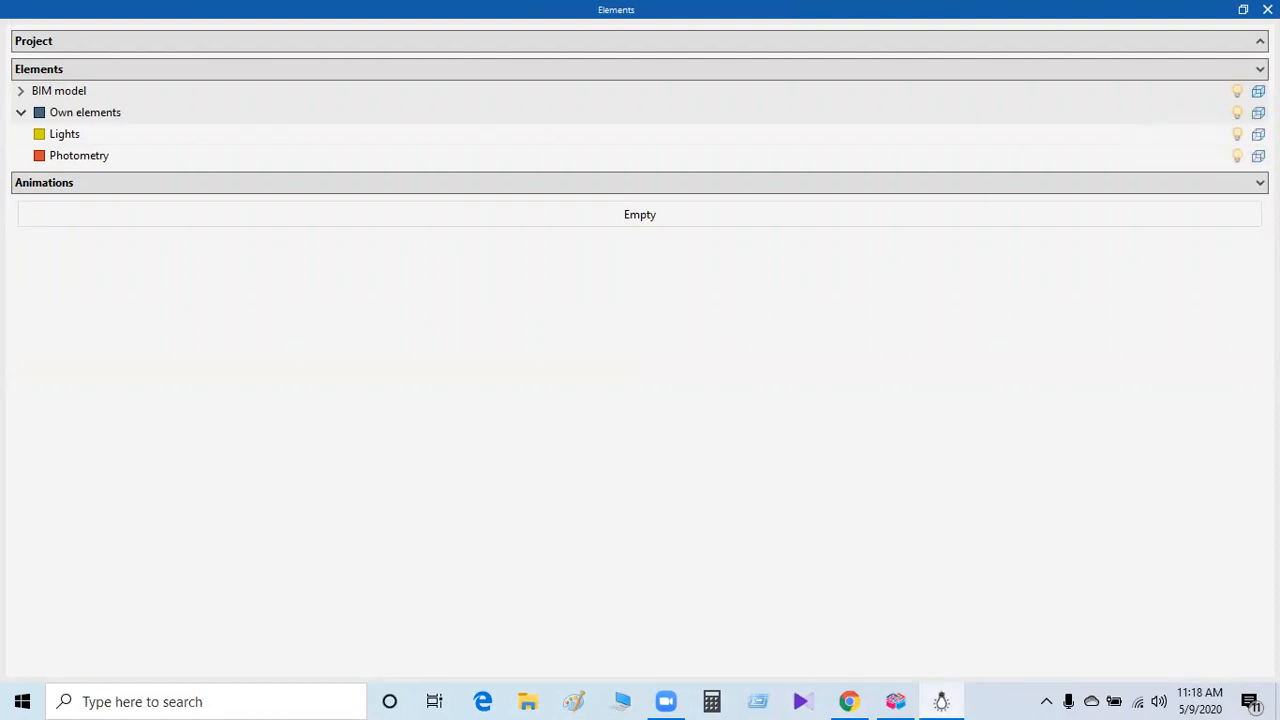
left_click(1266, 10)
mouse_move(187, 534)
left_mouse_down()
mouse_move(200, 494)
mouse_move(163, 483)
mouse_move(152, 503)
mouse_move(126, 466)
mouse_move(131, 480)
mouse_move(174, 488)
mouse_move(149, 460)
mouse_move(153, 501)
mouse_move(106, 471)
mouse_move(137, 506)
mouse_move(189, 491)
mouse_move(197, 503)
left_mouse_up()
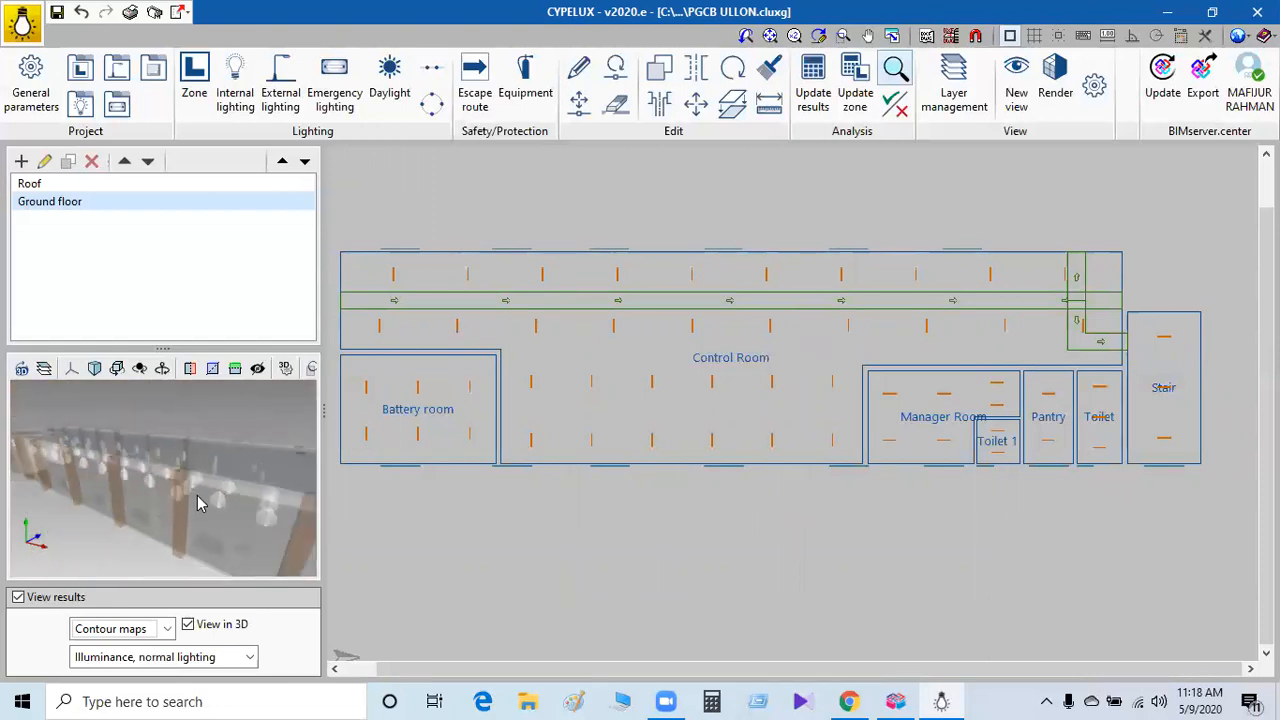
mouse_move(846, 262)
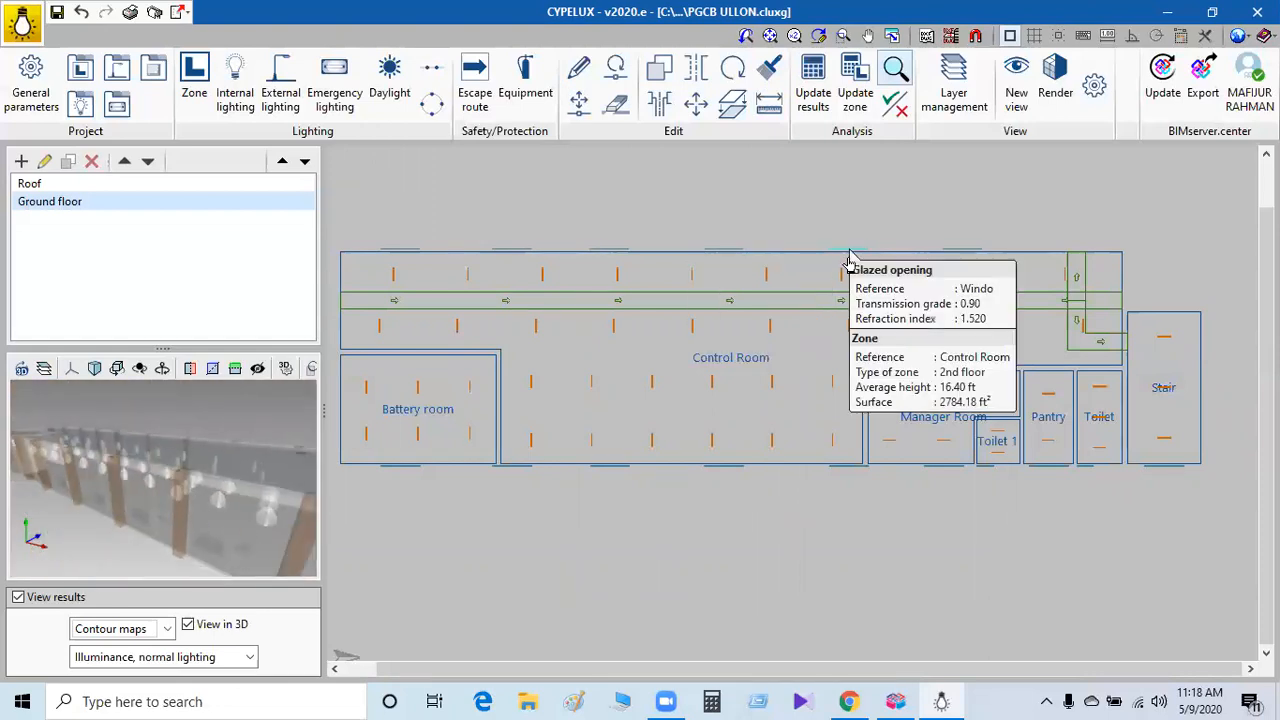
Try to render the ground-floor lighting scene.
left_click(894, 100)
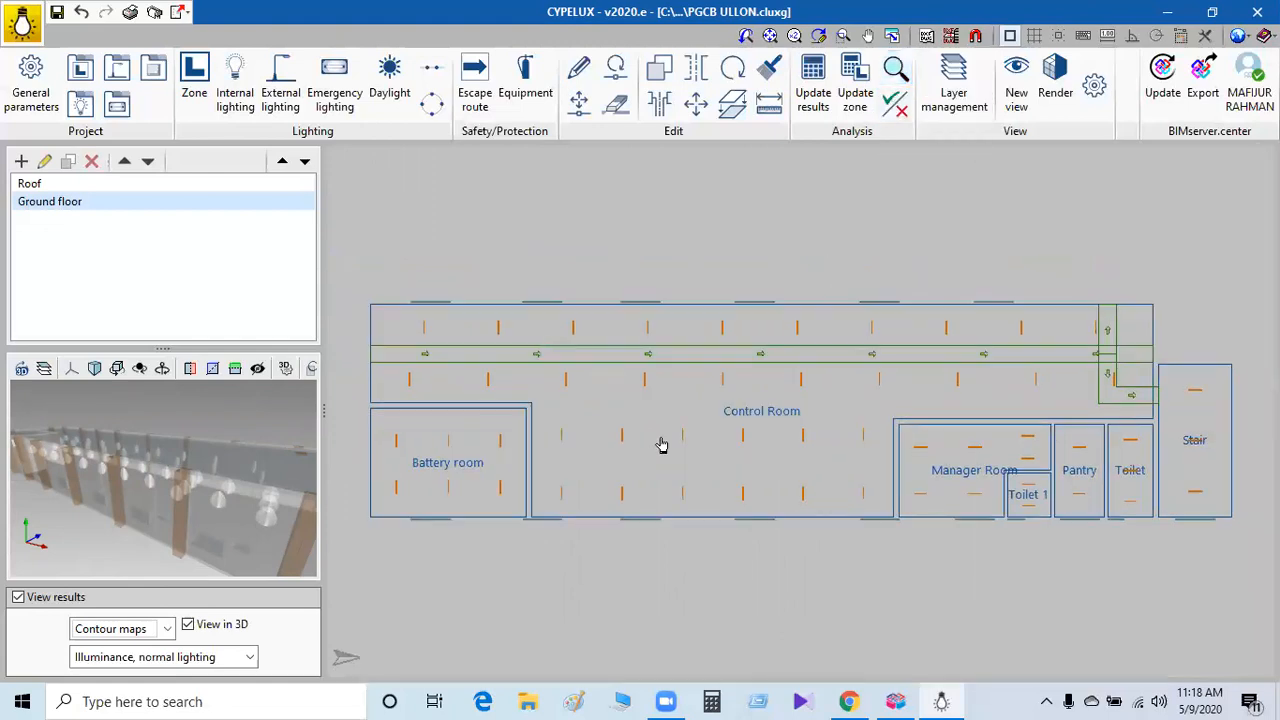
left_click(894, 68)
mouse_move(763, 395)
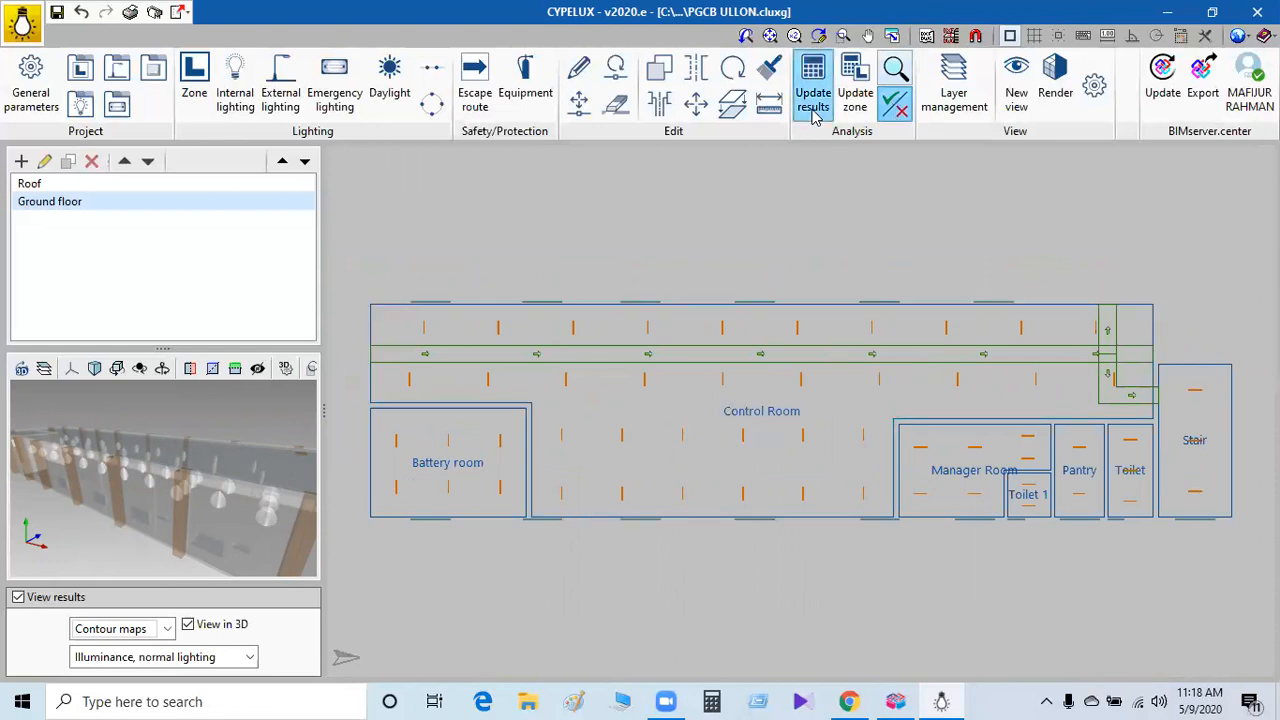
left_click(1055, 88)
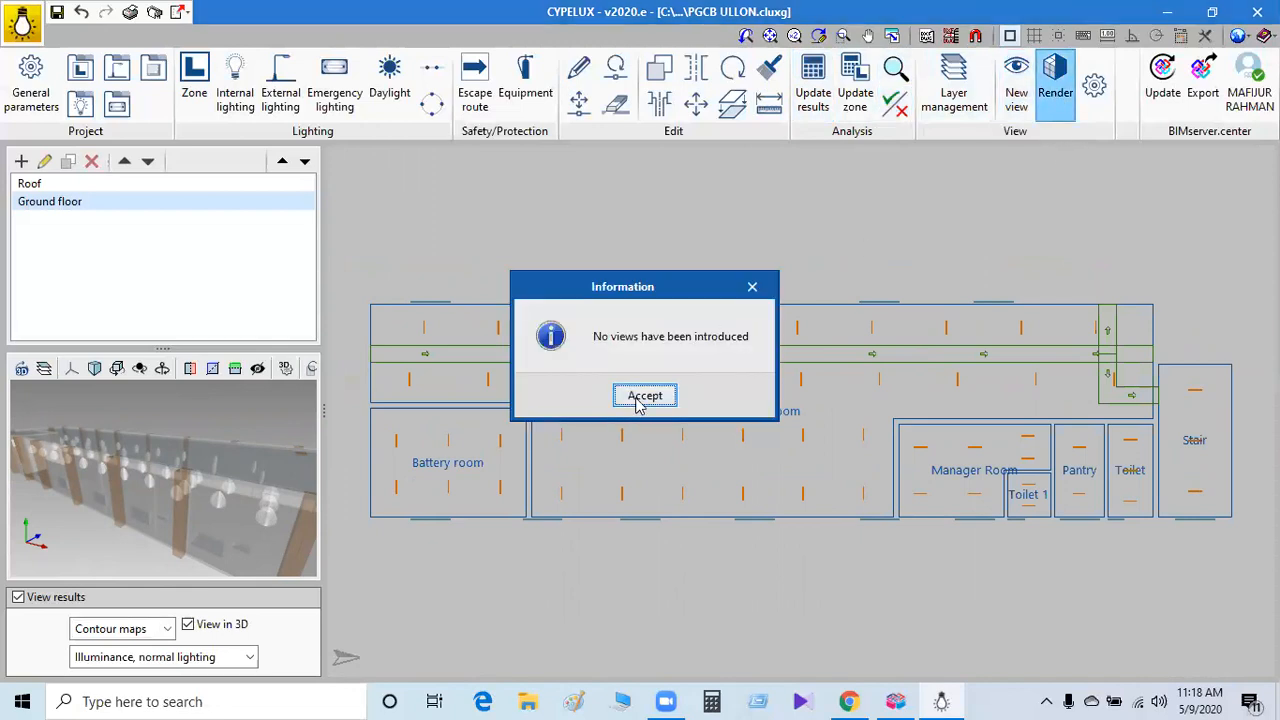
left_click(642, 397)
left_click(1015, 97)
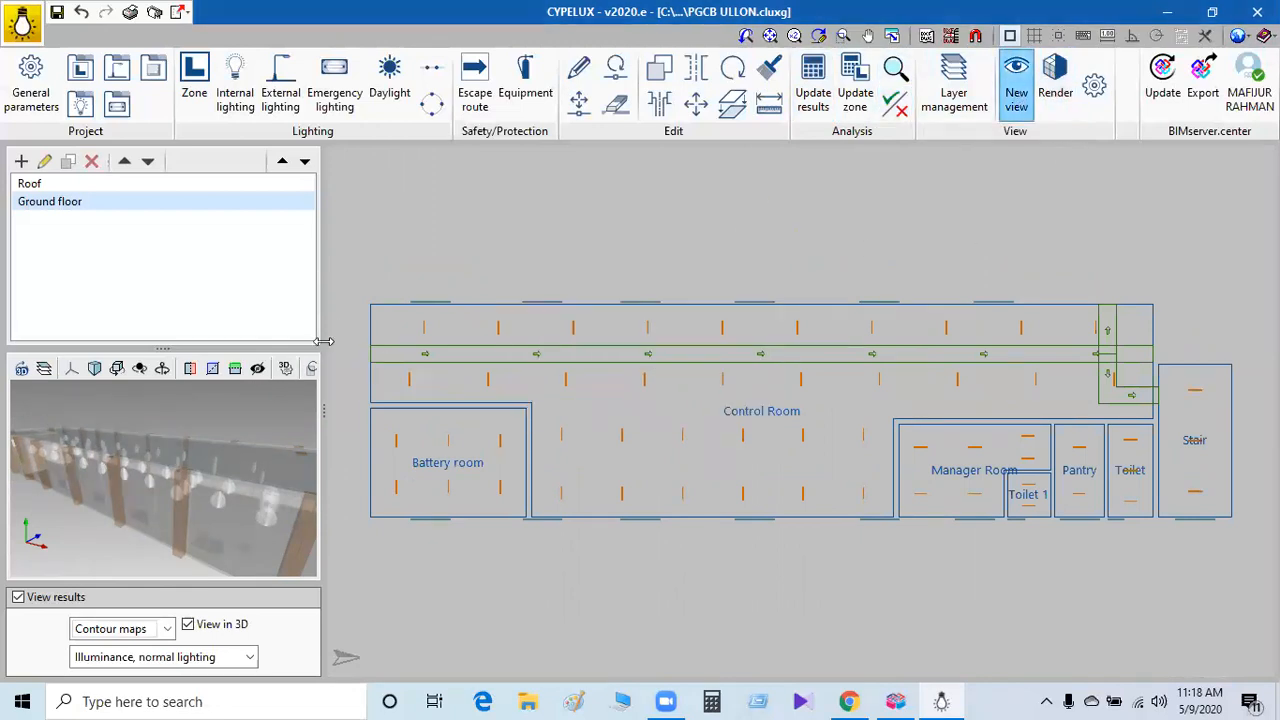
left_click(370, 305)
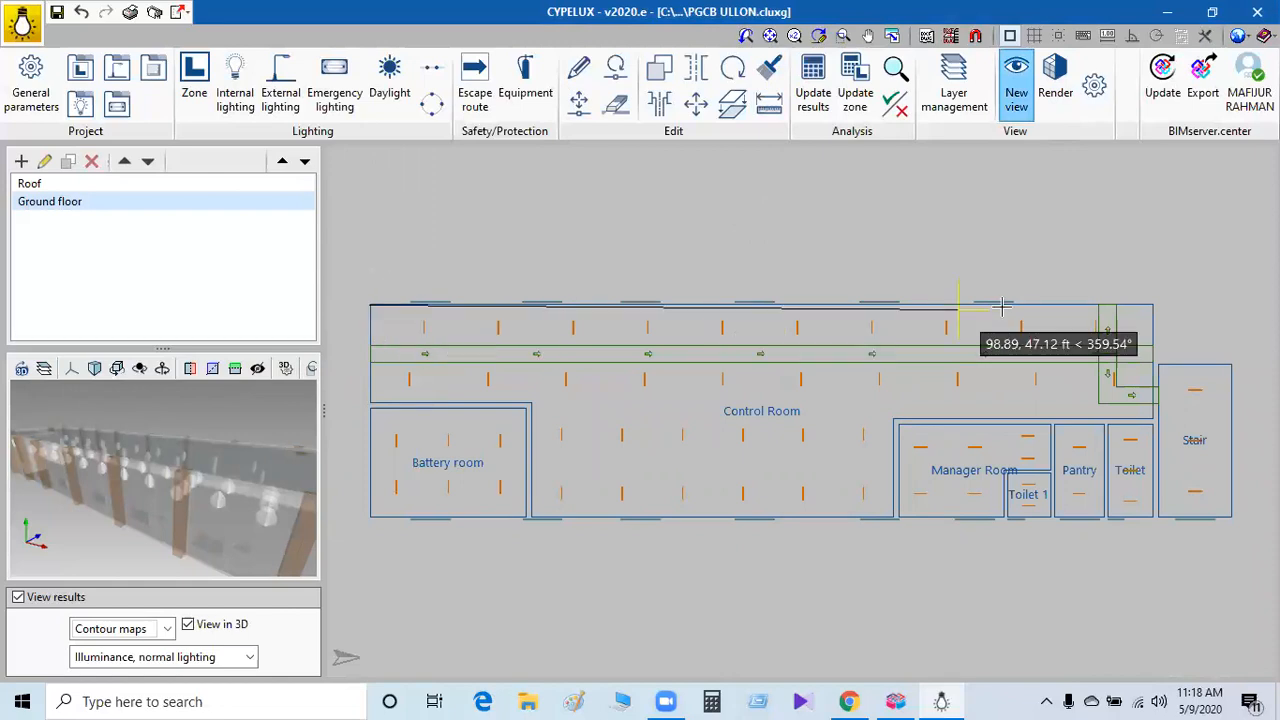
left_click(1152, 310)
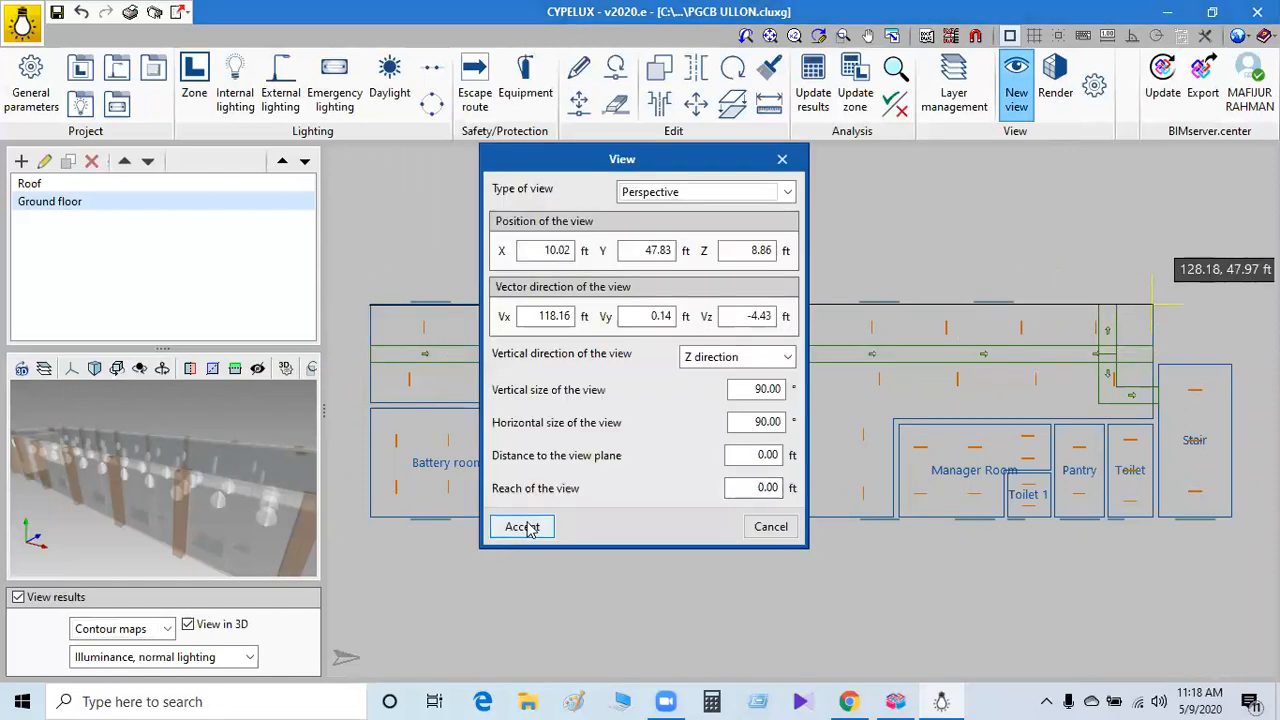
left_click(705, 193)
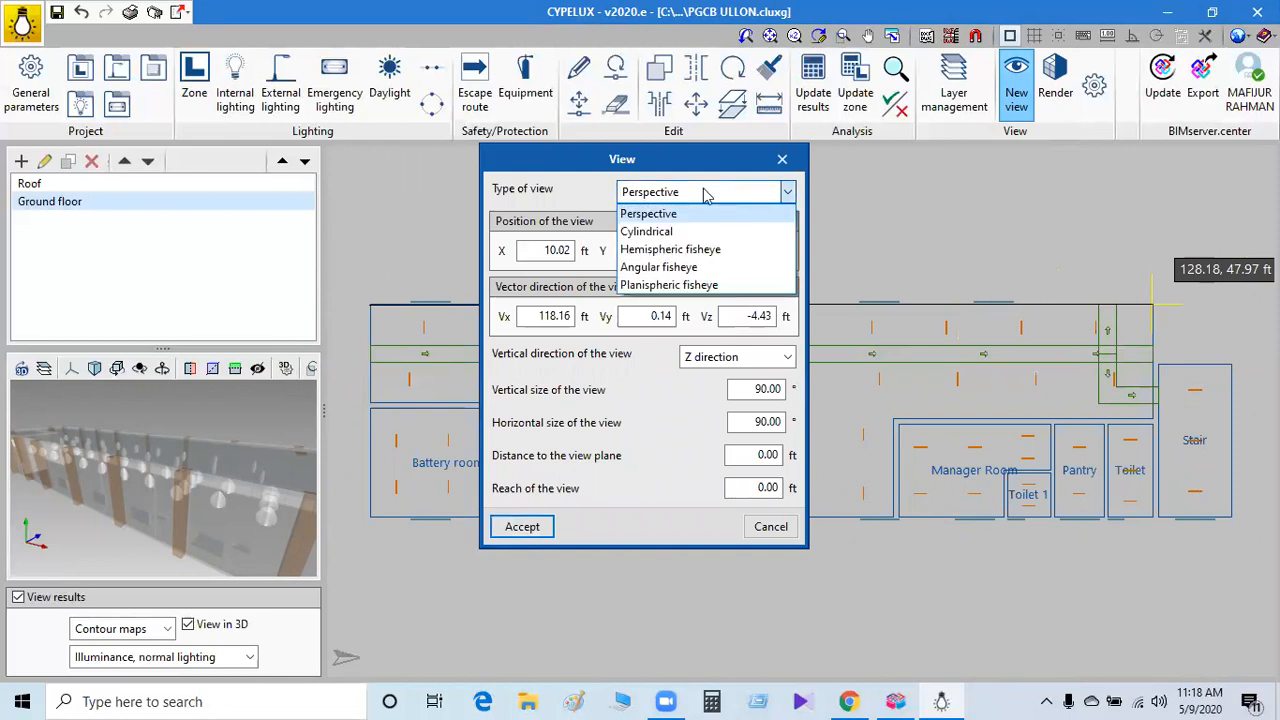
left_click(705, 193)
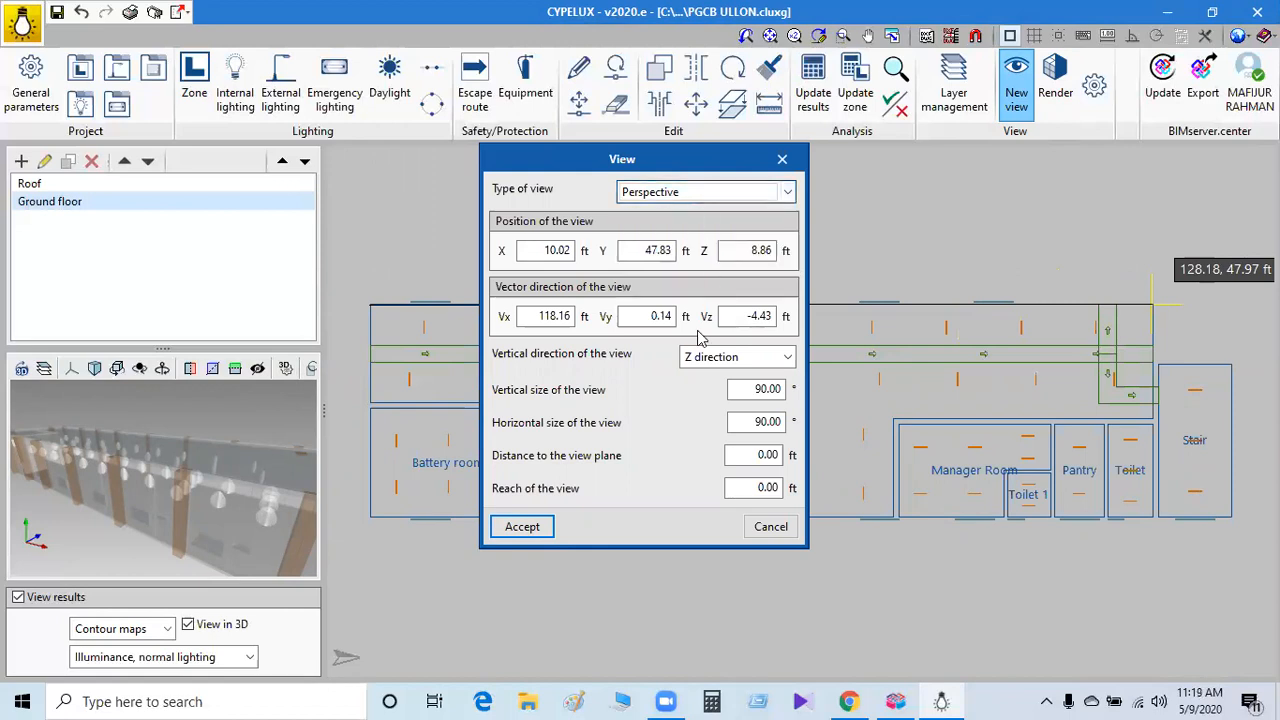
left_click(768, 527)
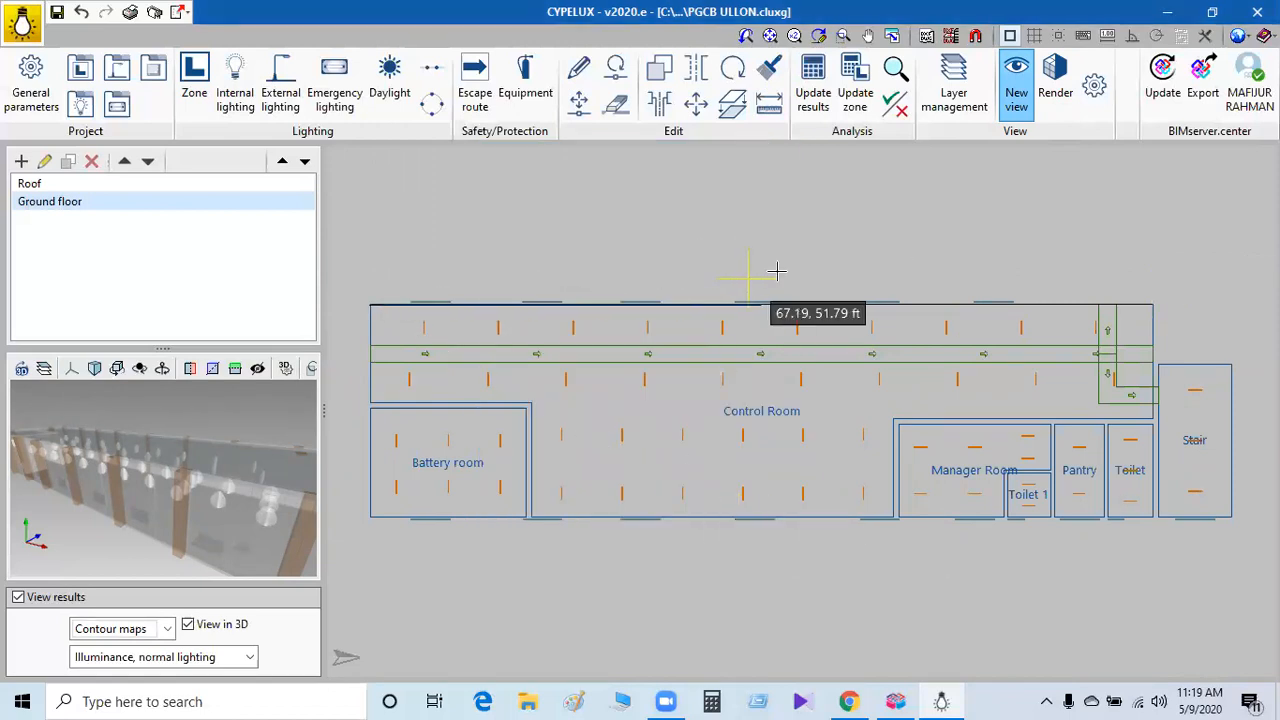
Calculate the lighting results for all ground-floor zones and wait until the update completes.
left_click(816, 112)
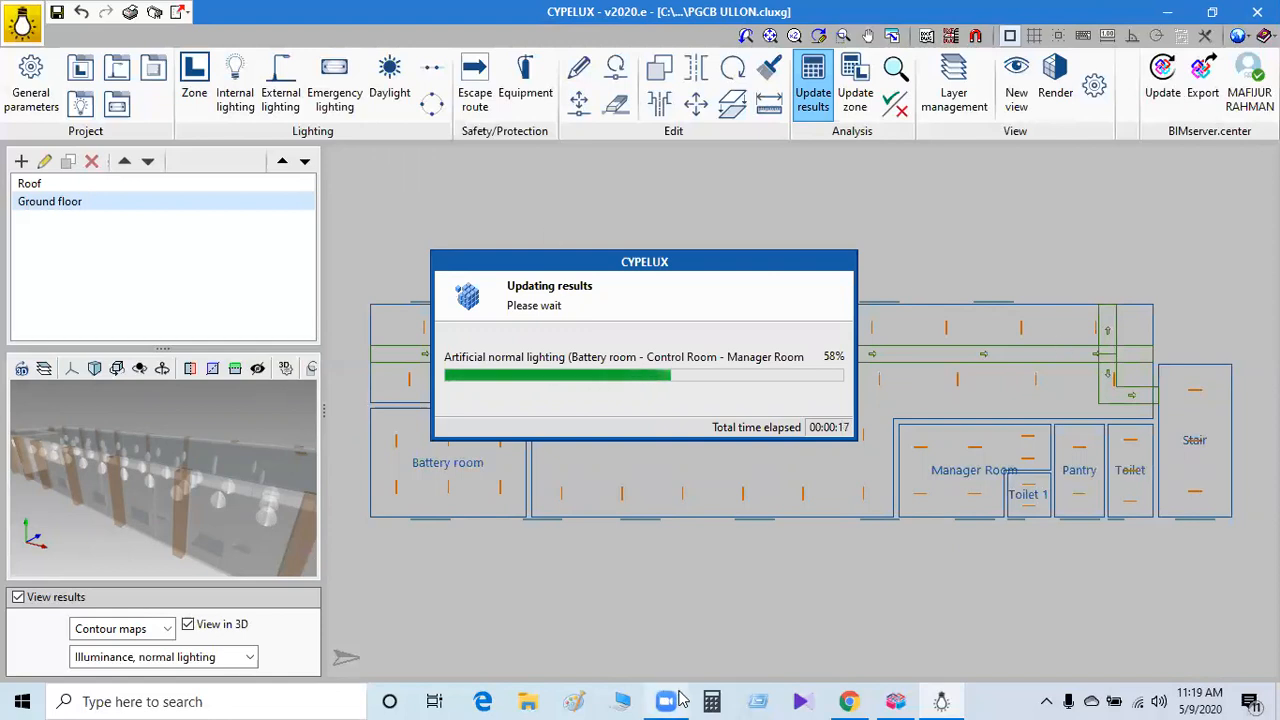
mouse_move(678, 698)
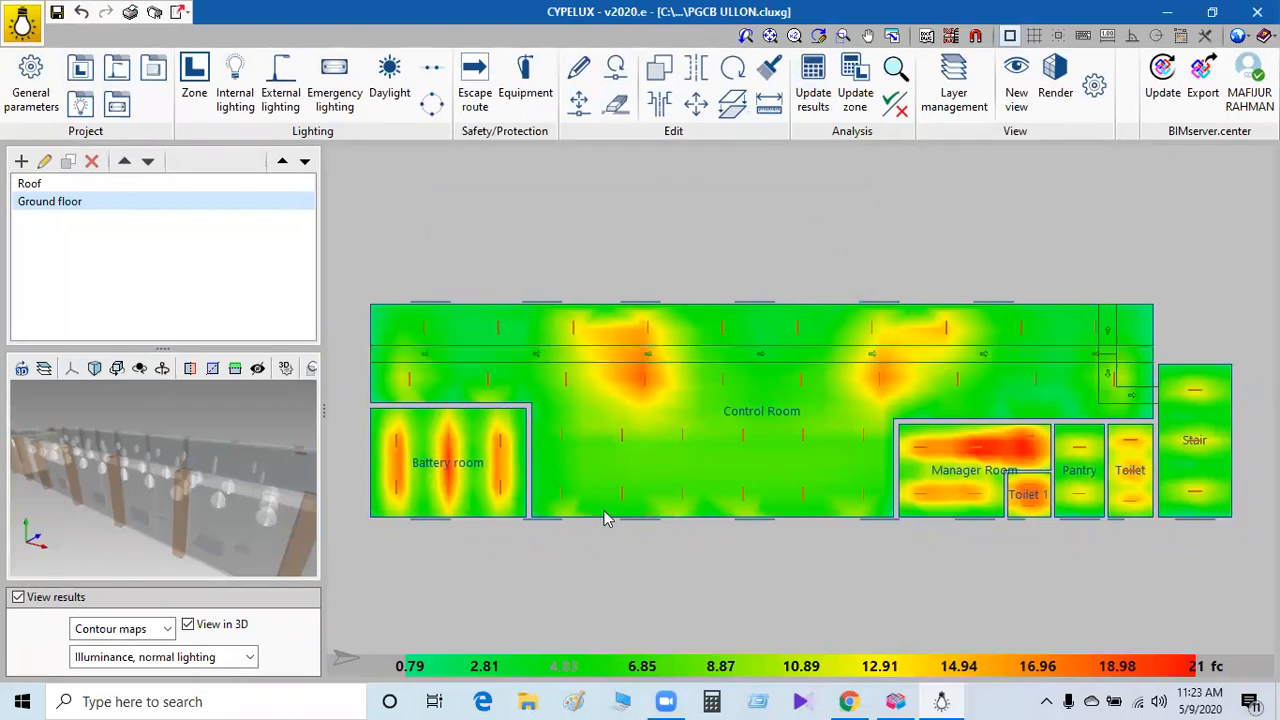
Show the normal-lighting illuminance as contour lines and examine them from the Battery room across to the Stair.
left_click(168, 632)
left_click(108, 668)
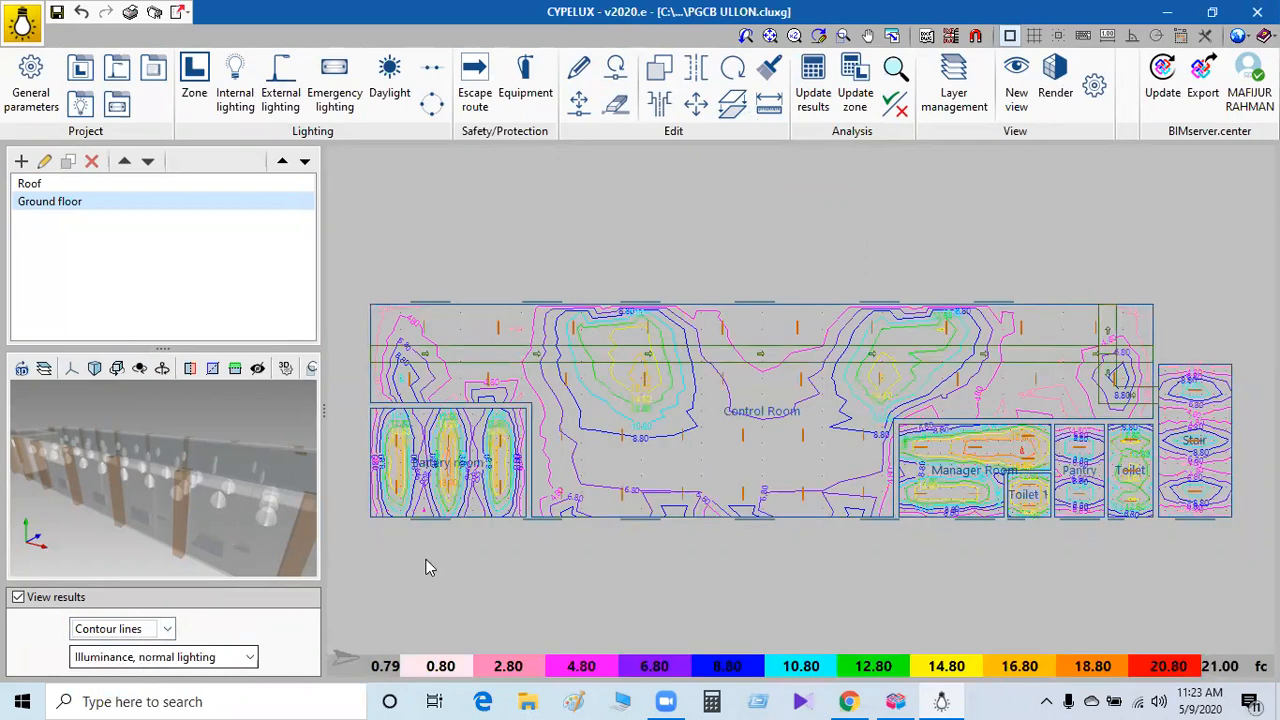
scroll(664, 418, "up", 2)
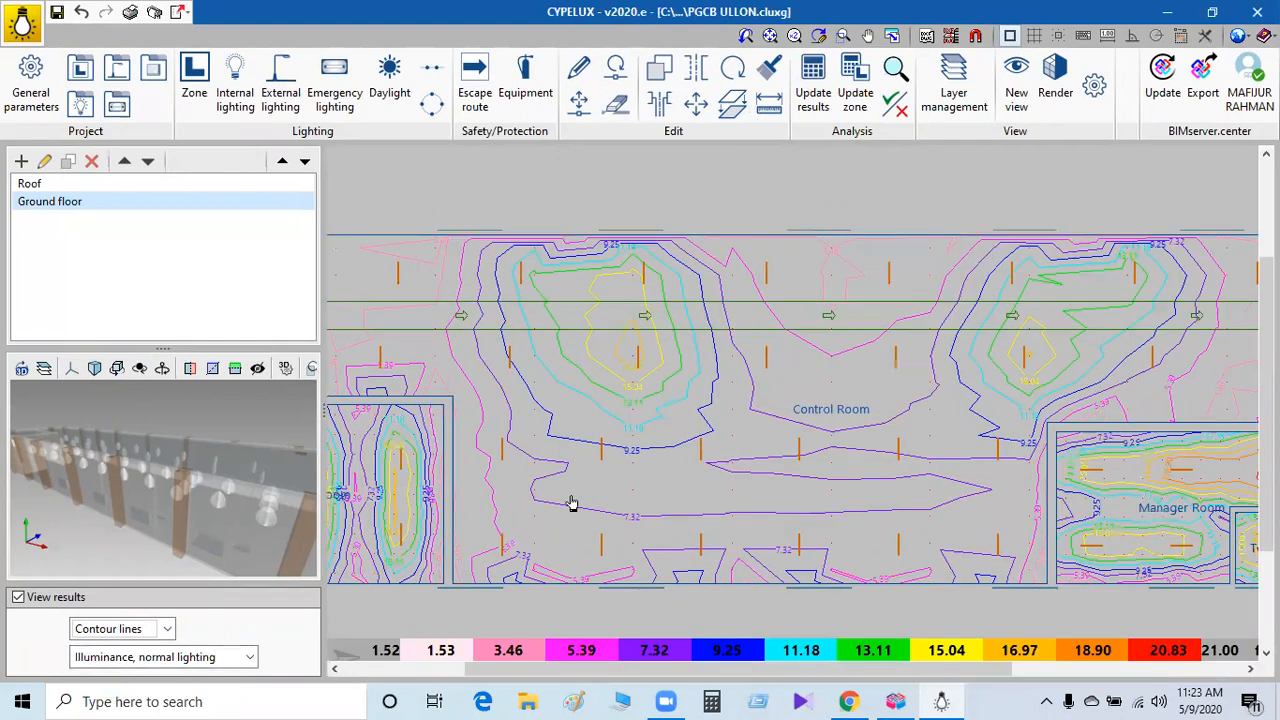
left_click(248, 660)
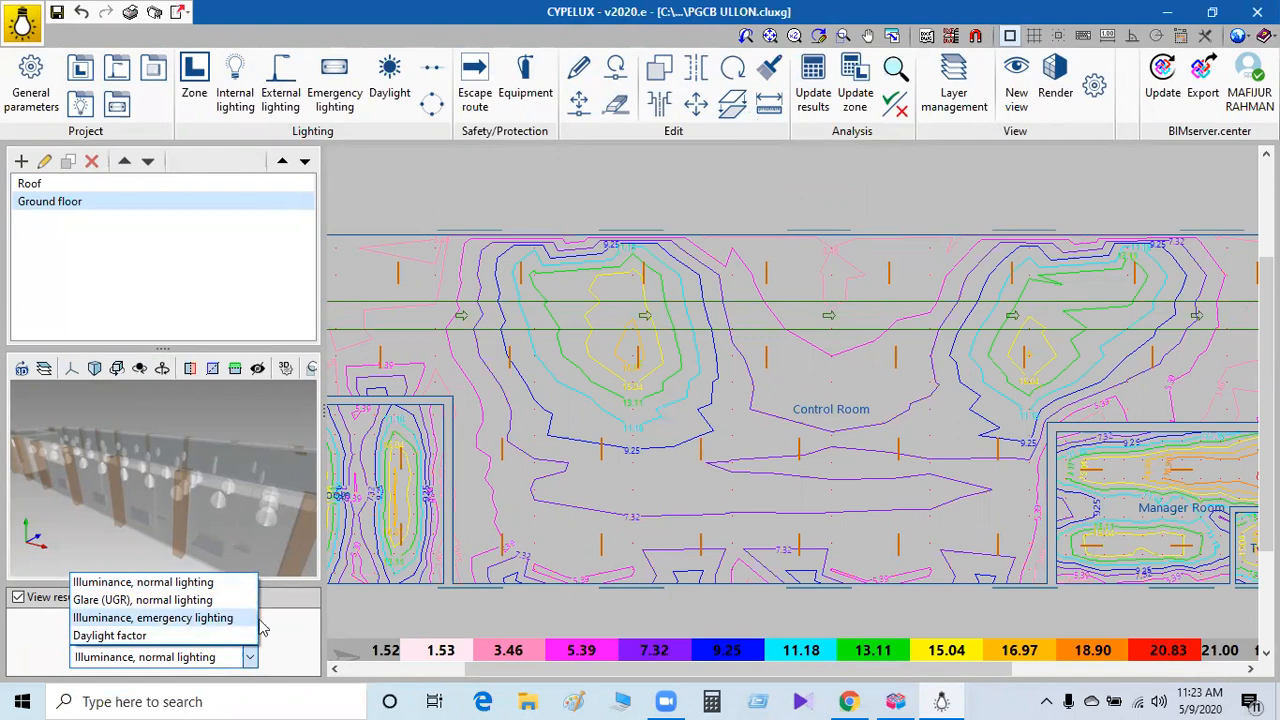
left_click(297, 652)
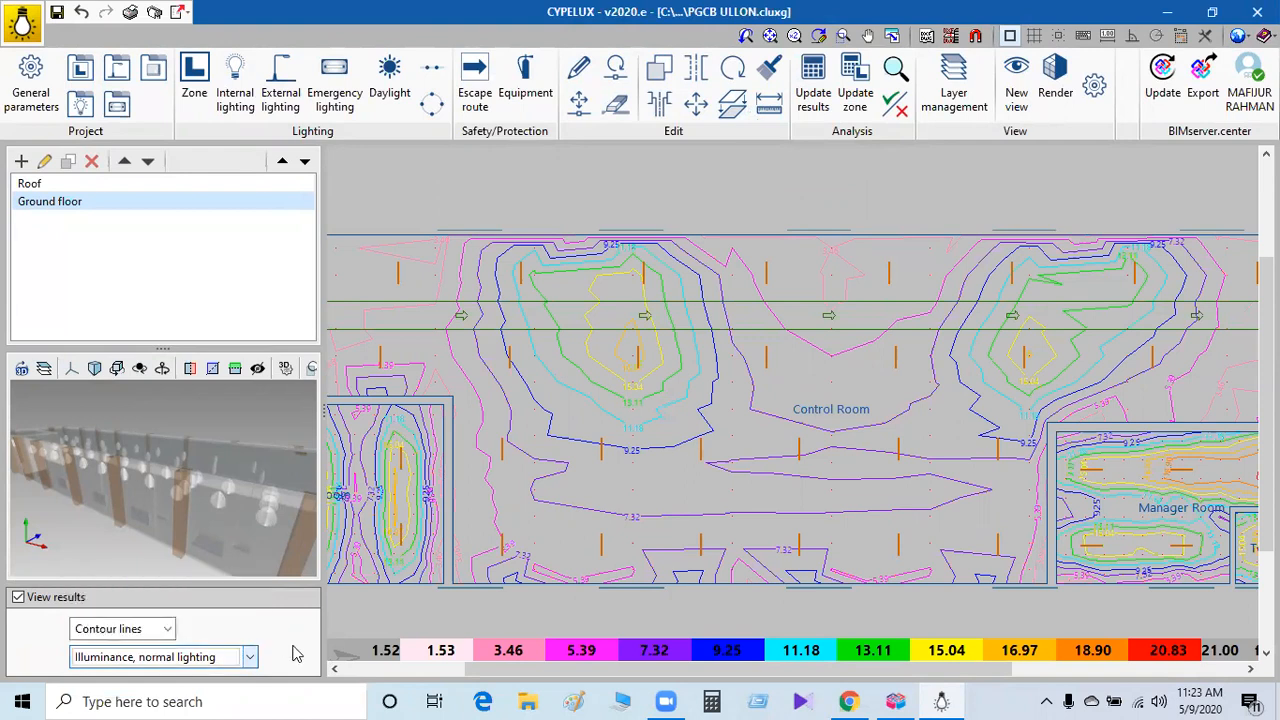
left_click_drag(884, 666, 1200, 679)
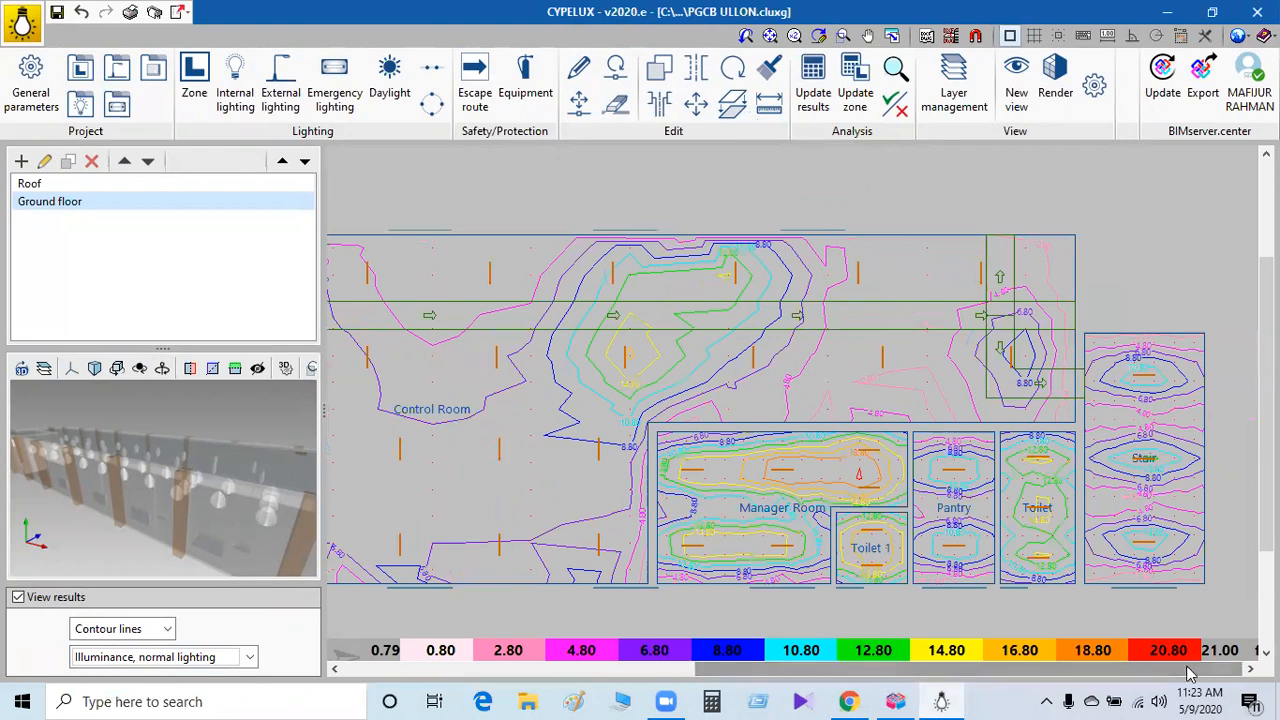
left_click(652, 674)
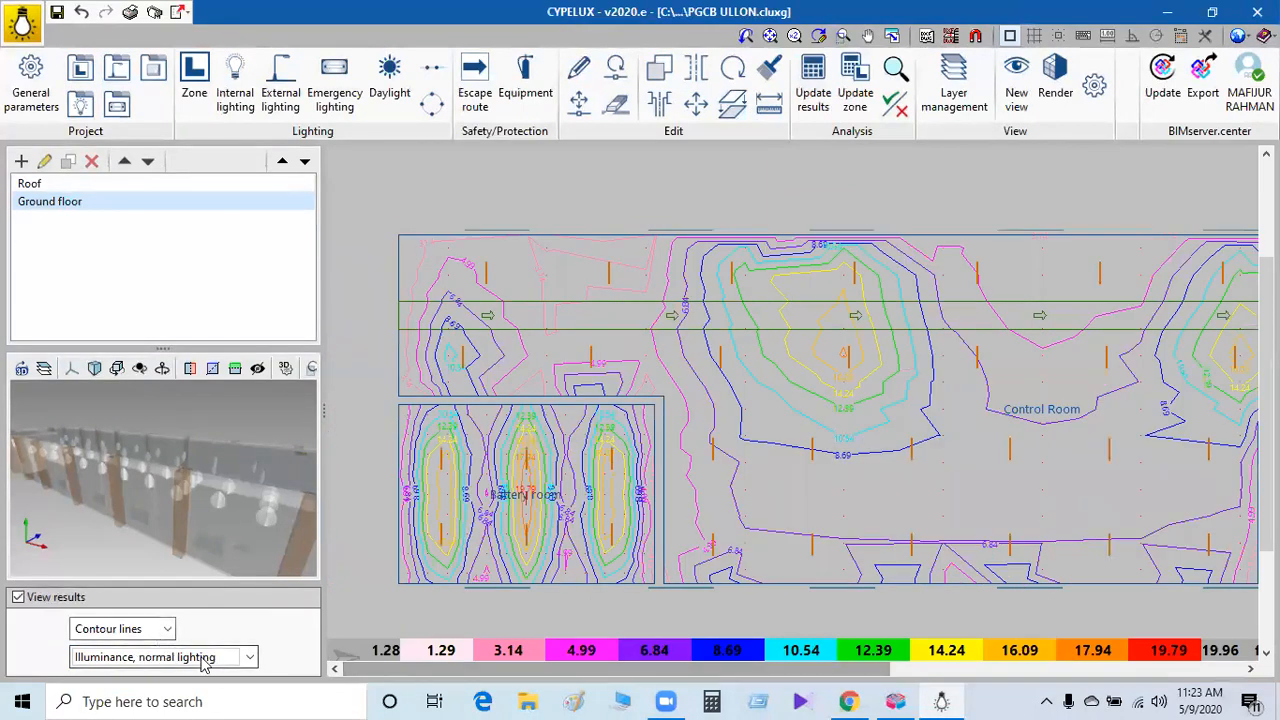
Return the illuminance results to contour maps and examine the colour distribution over the ground floor against the scale.
left_click(168, 628)
left_click(108, 650)
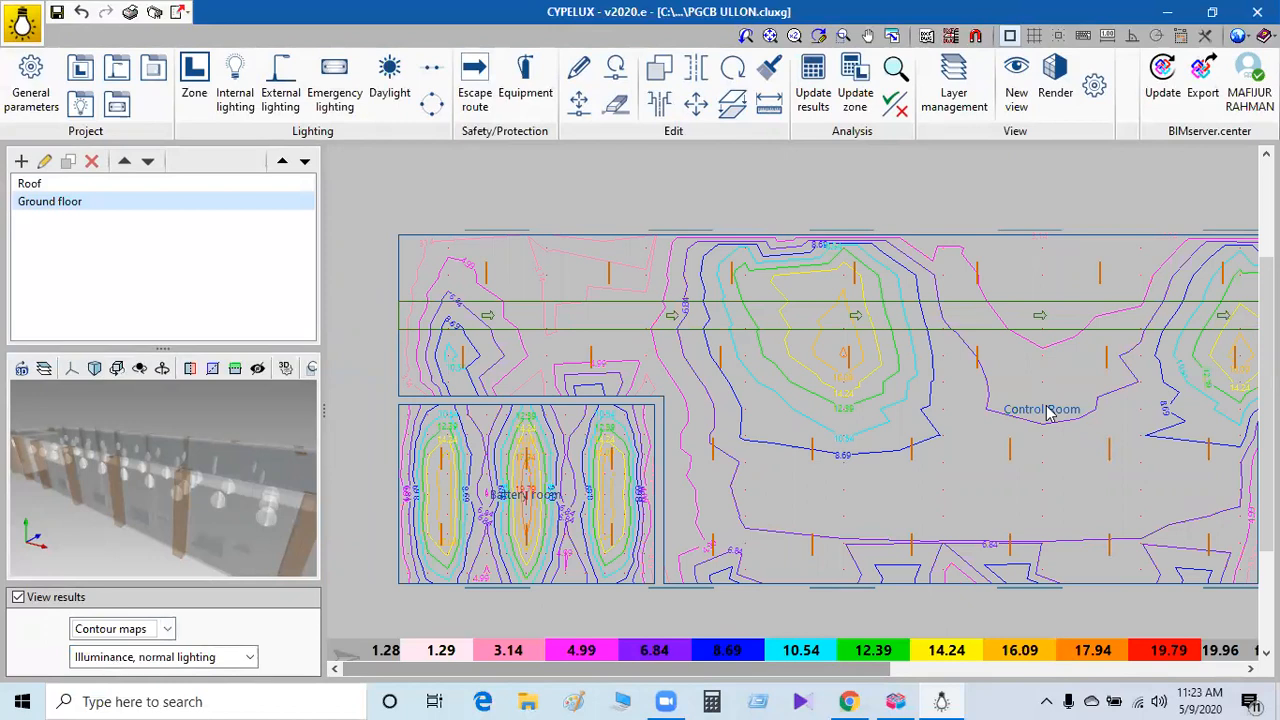
scroll(903, 405, "down", 3)
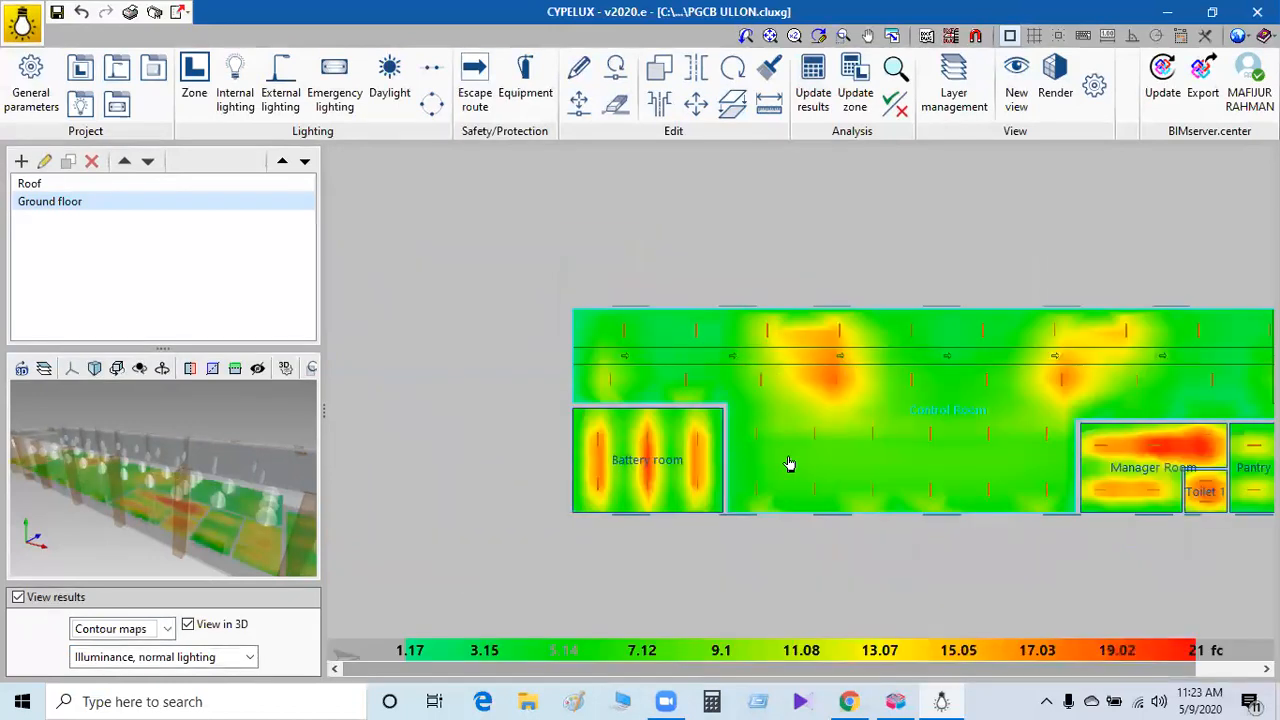
scroll(912, 438, "up", 1)
middle_click_drag(960, 460, 778, 431)
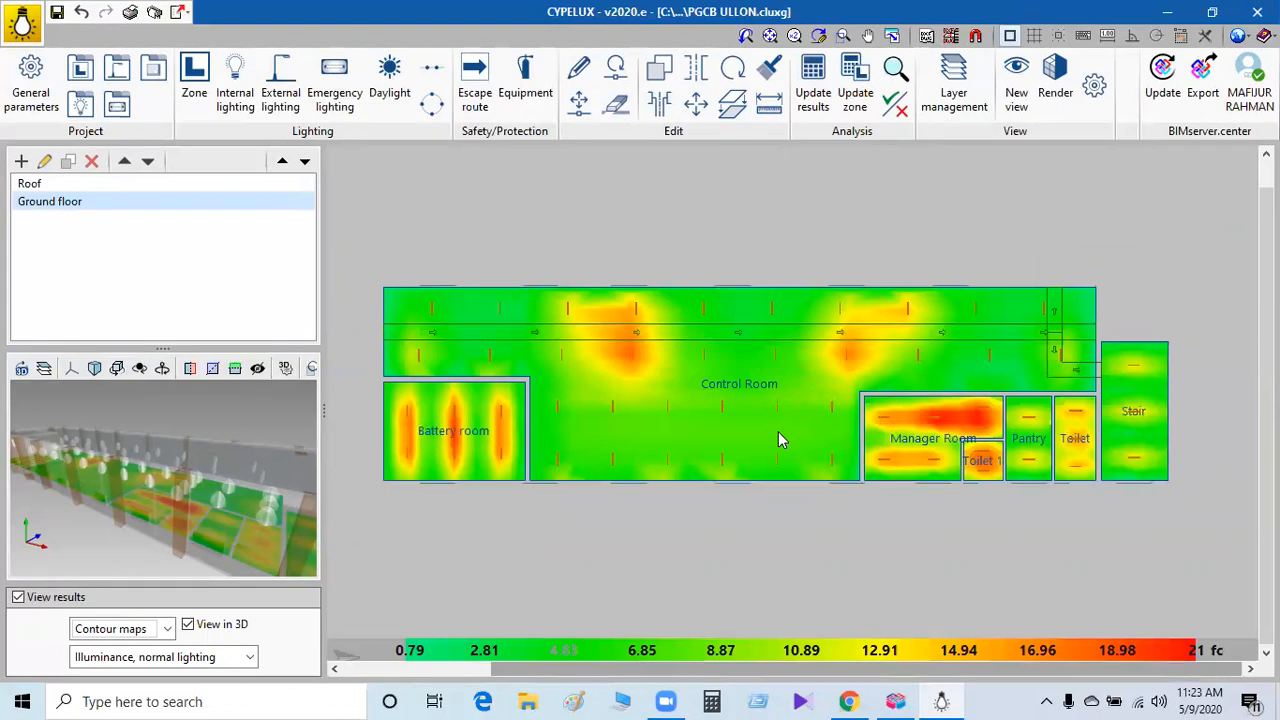
scroll(623, 353, "up", 2)
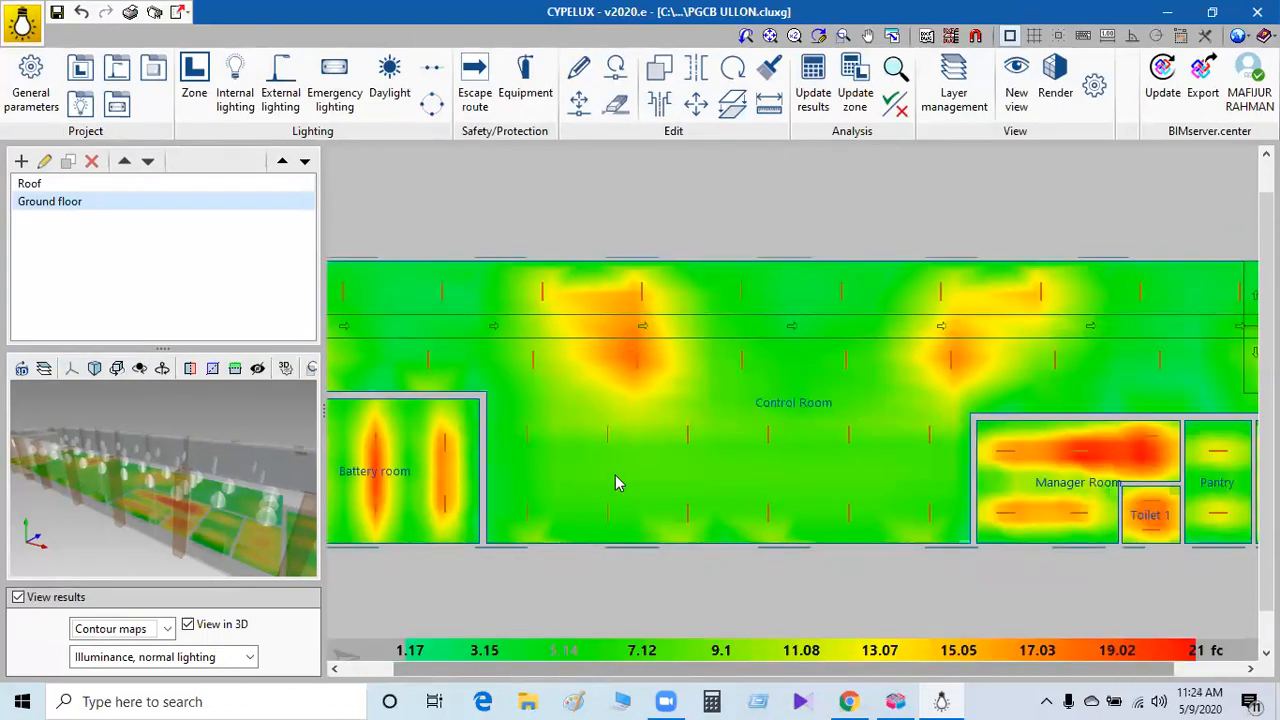
scroll(617, 478, "down", 1)
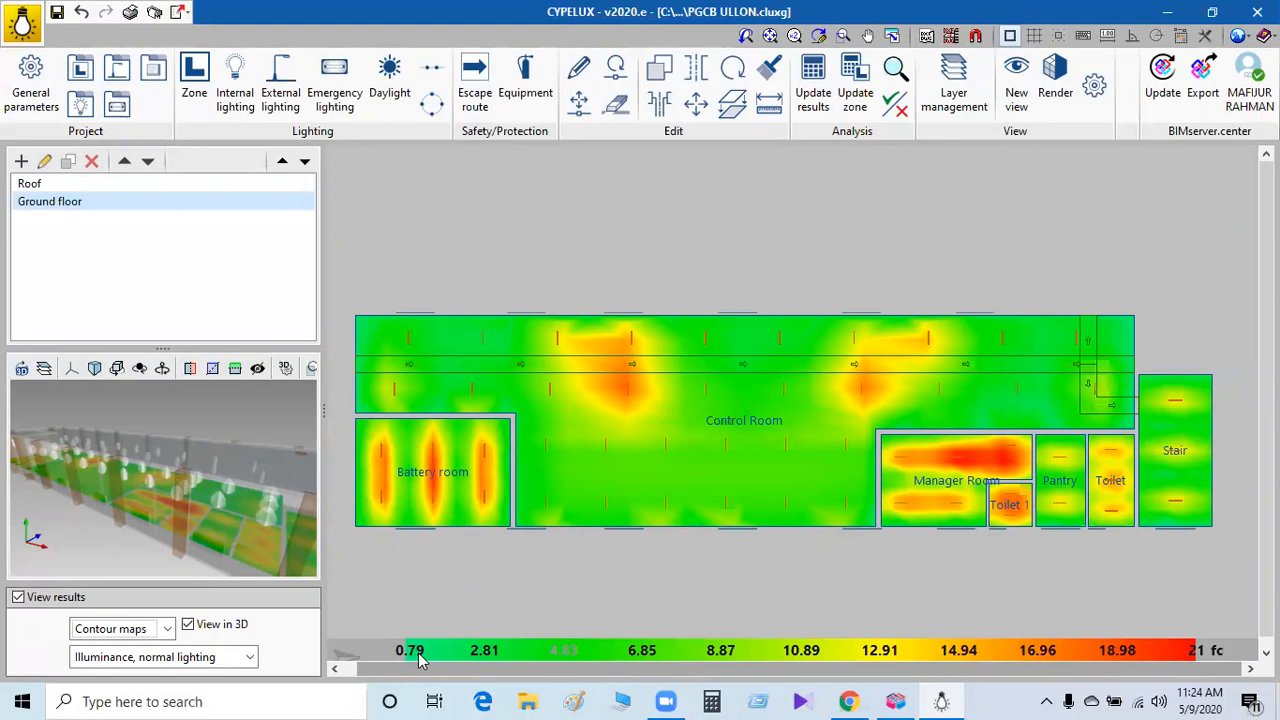
scroll(1013, 468, "up", 2)
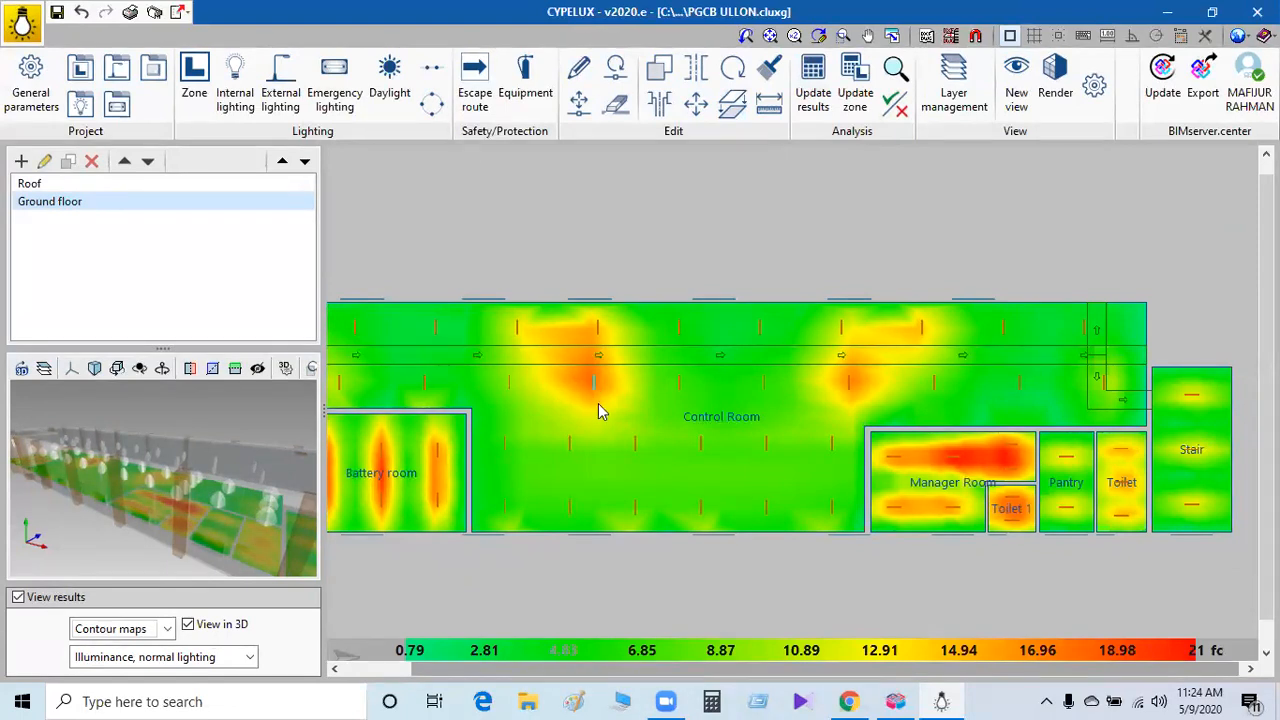
left_click(954, 85)
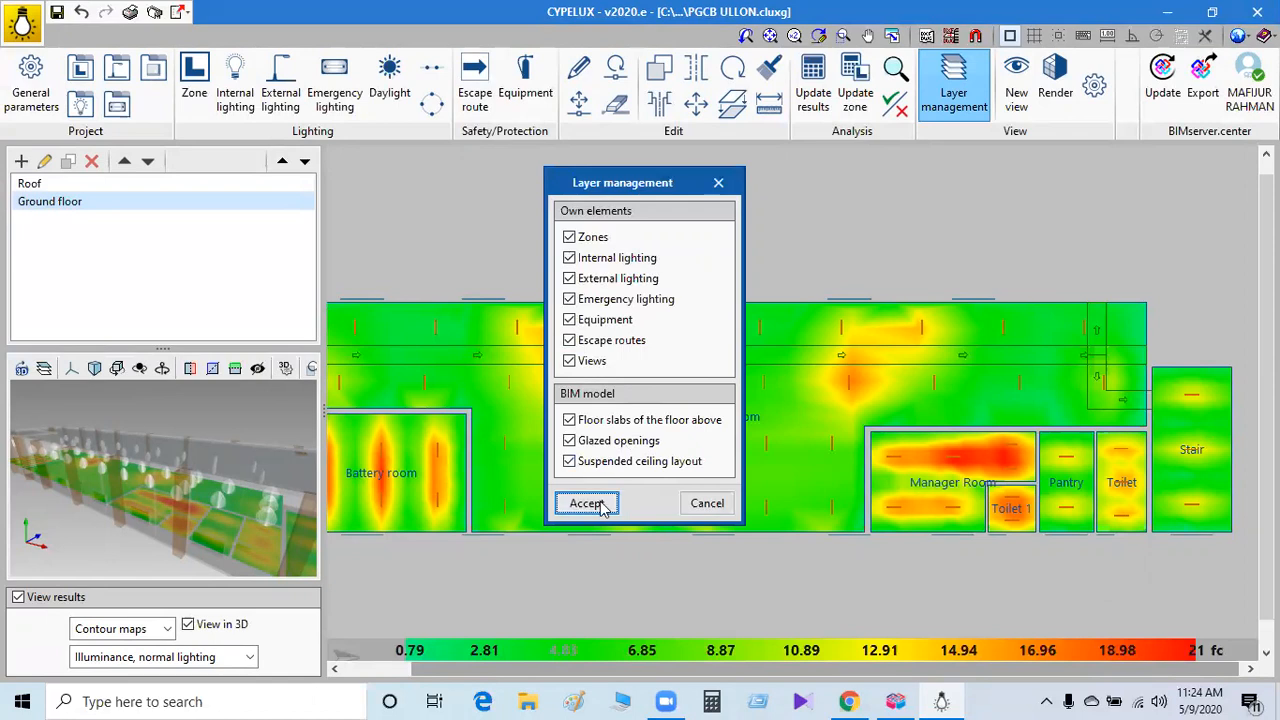
left_click(707, 504)
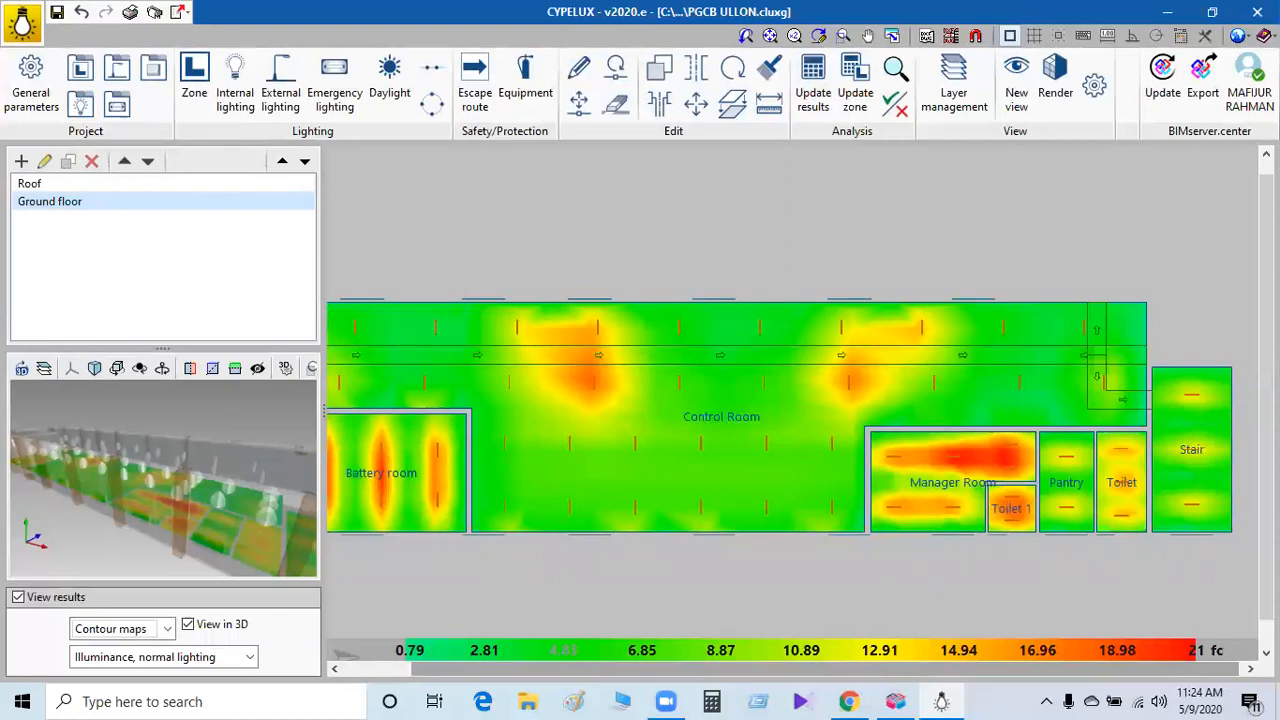
Display the illuminance as contour lines and examine the bright area around the Control Room lights up close.
left_click(167, 630)
left_click(148, 669)
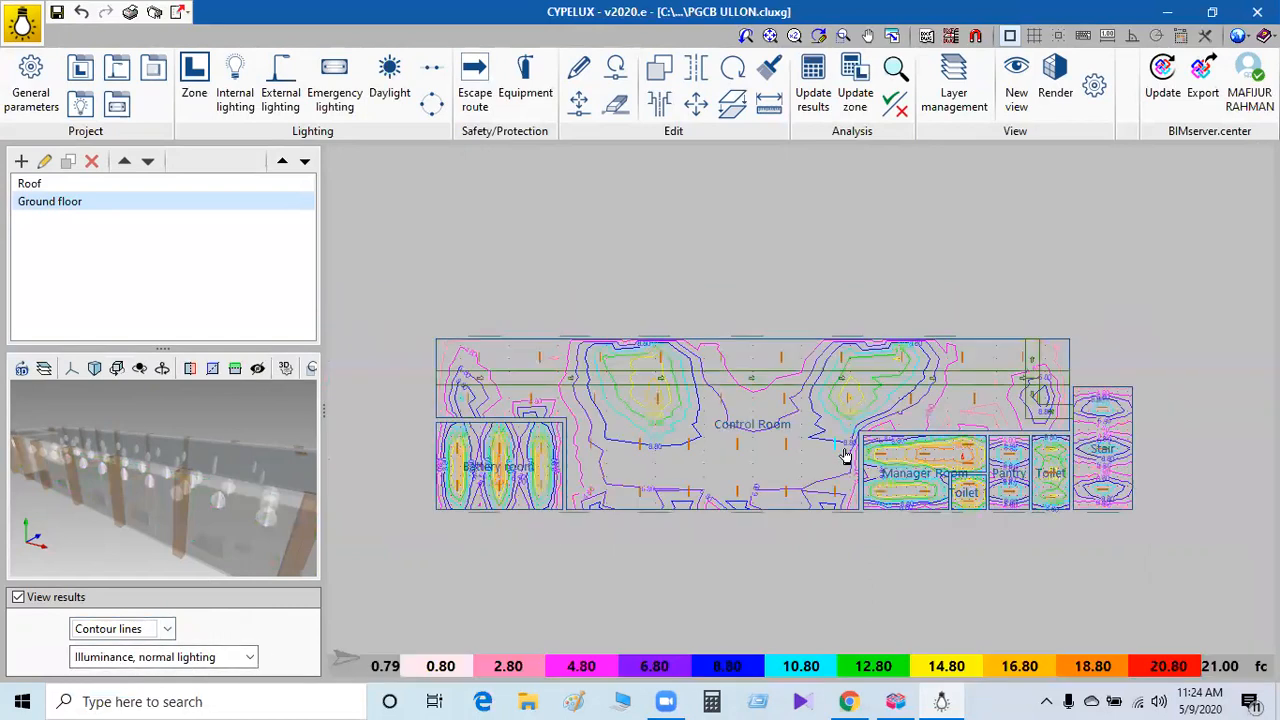
scroll(471, 477, "up", 2)
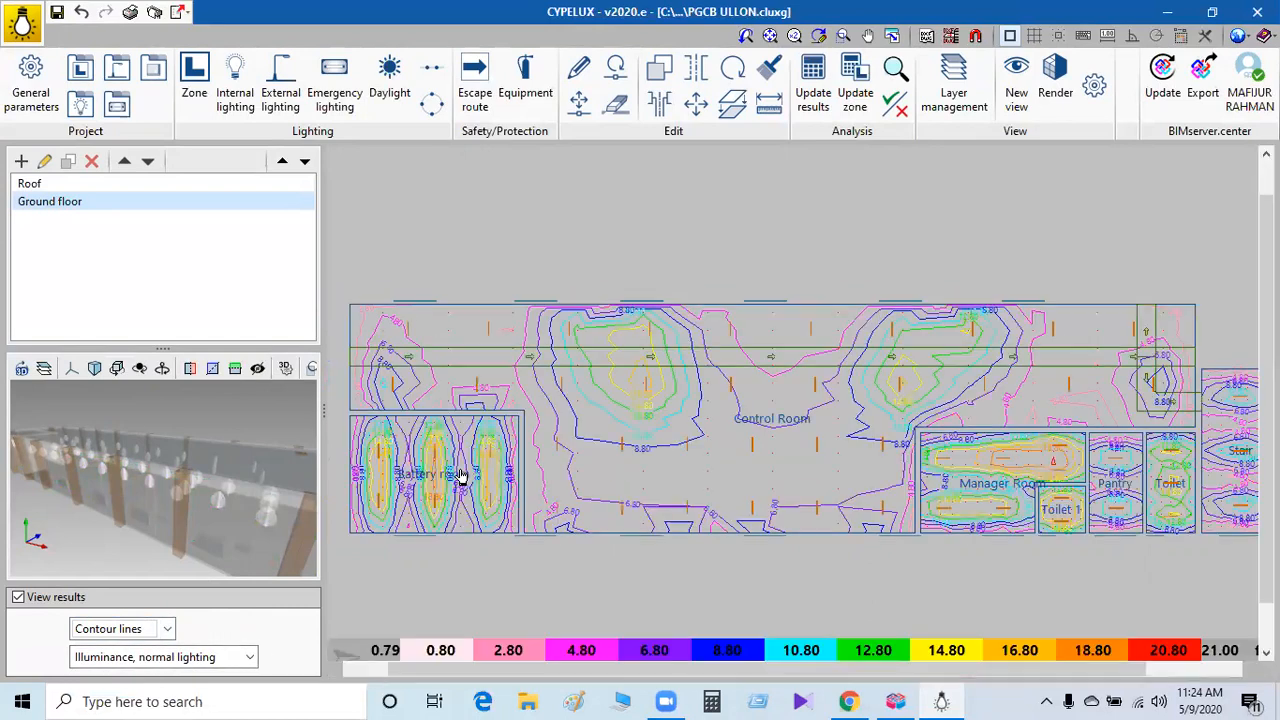
scroll(737, 346, "up", 2)
middle_click_drag(929, 326, 751, 537)
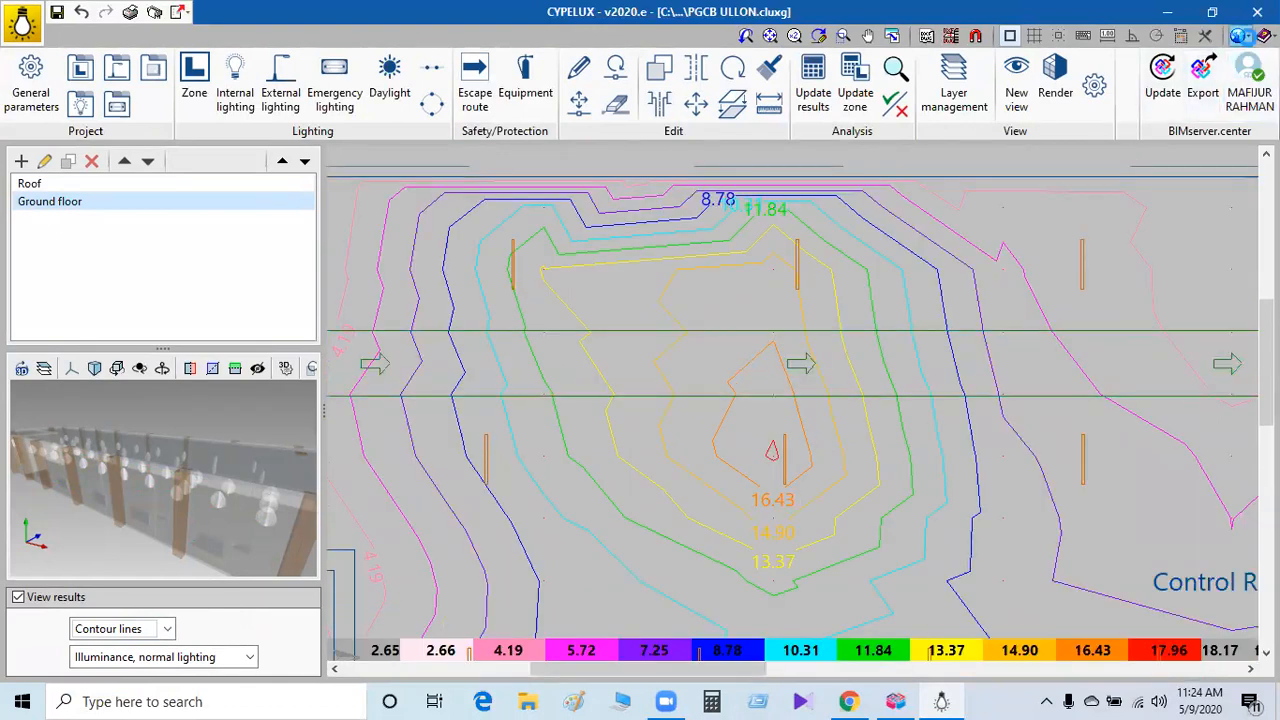
Convert the project units to the International system and examine the contour values in lux along the Control Room.
left_click(1240, 36)
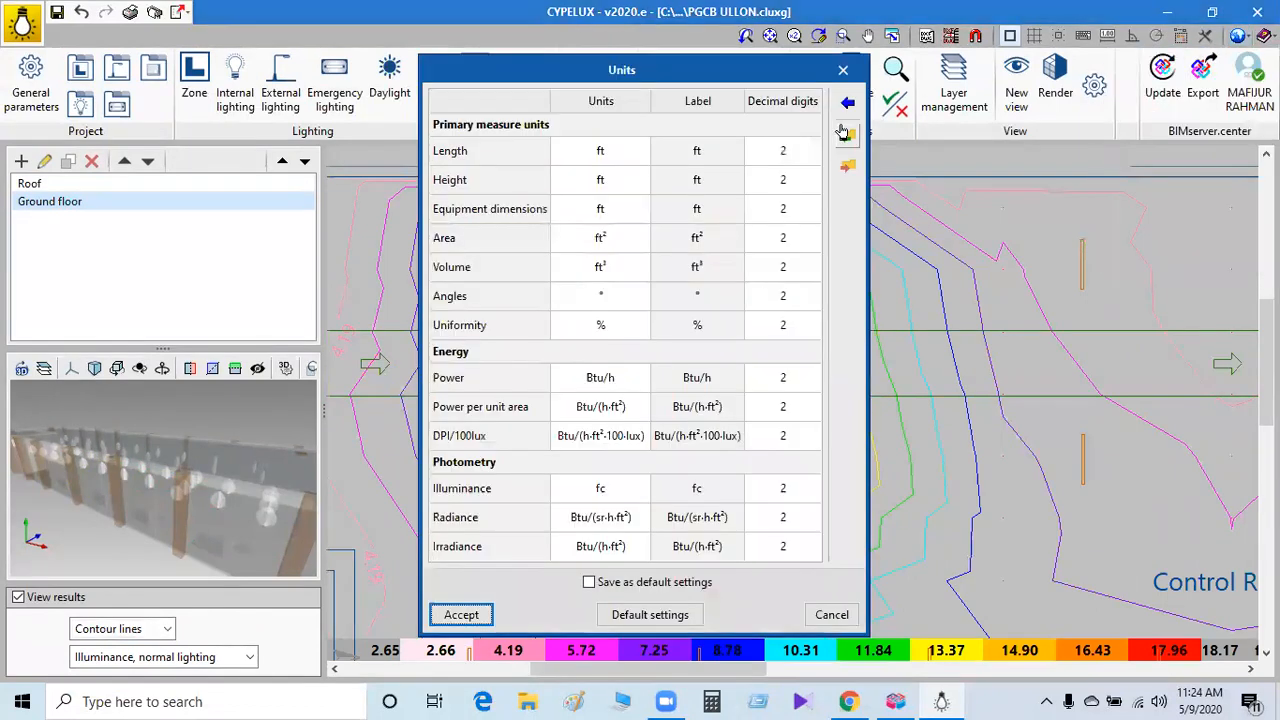
left_click(847, 104)
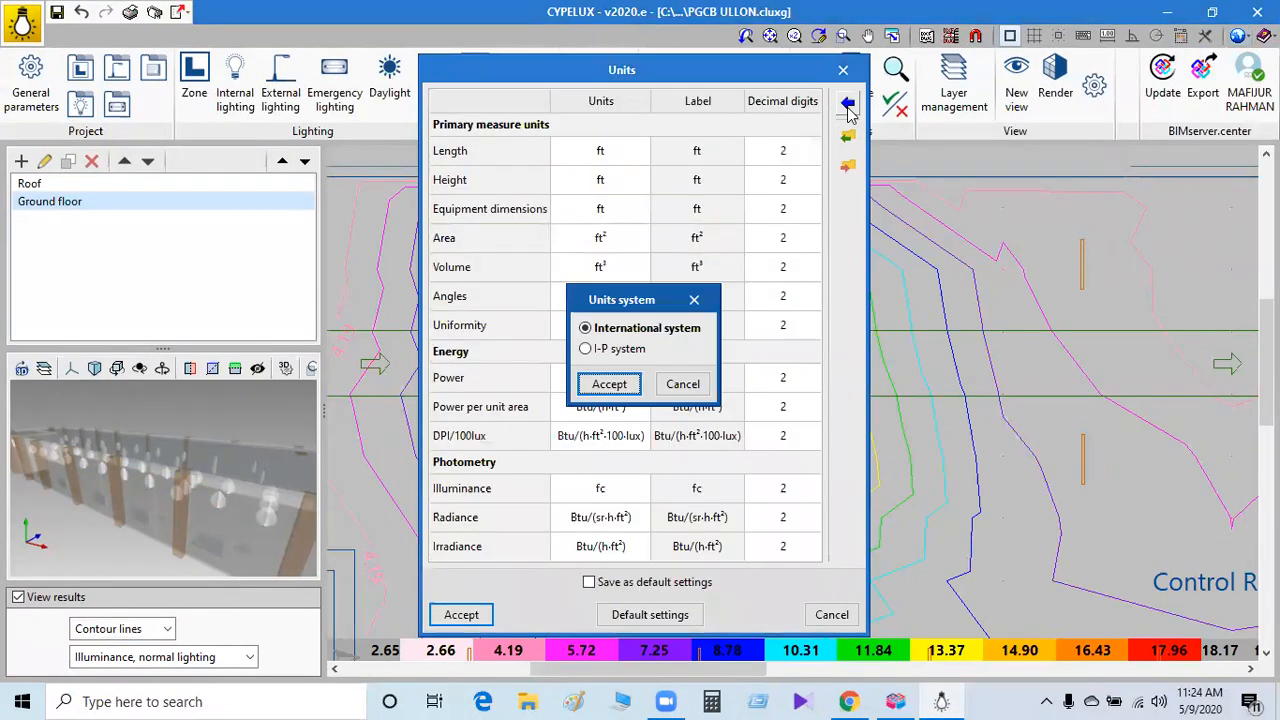
left_click(609, 384)
left_click(461, 614)
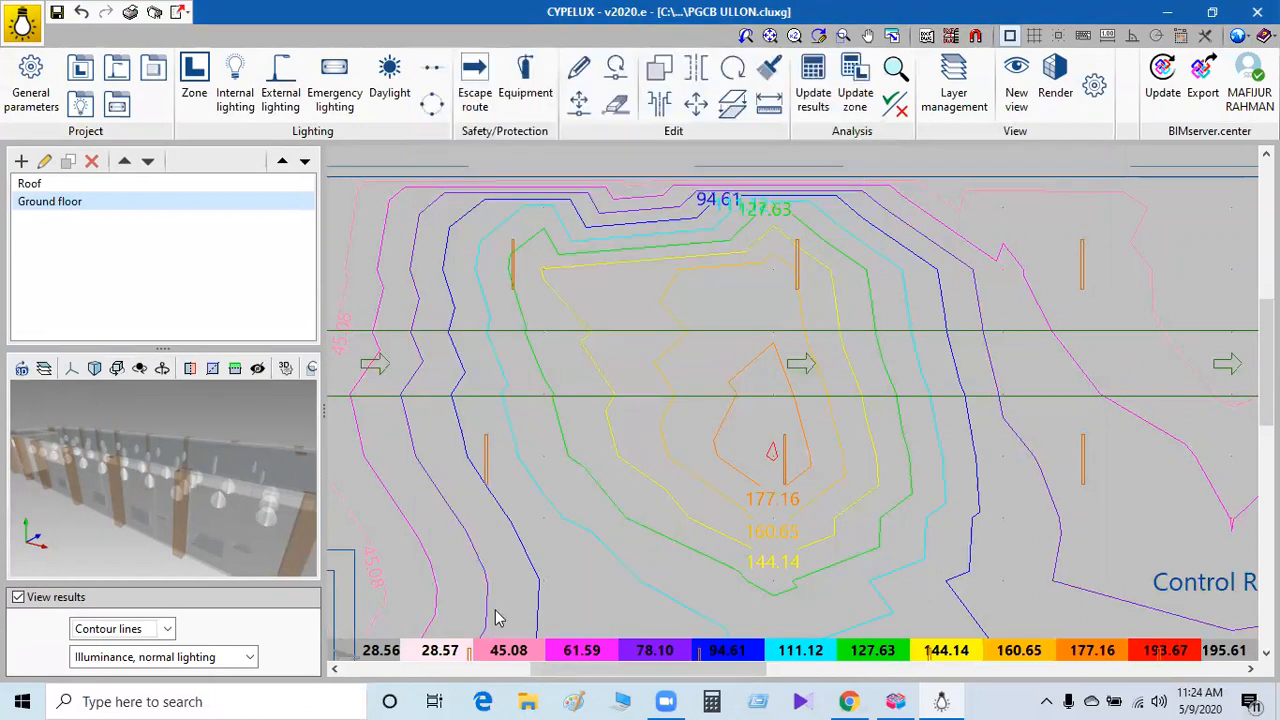
left_click_drag(610, 668, 1080, 668)
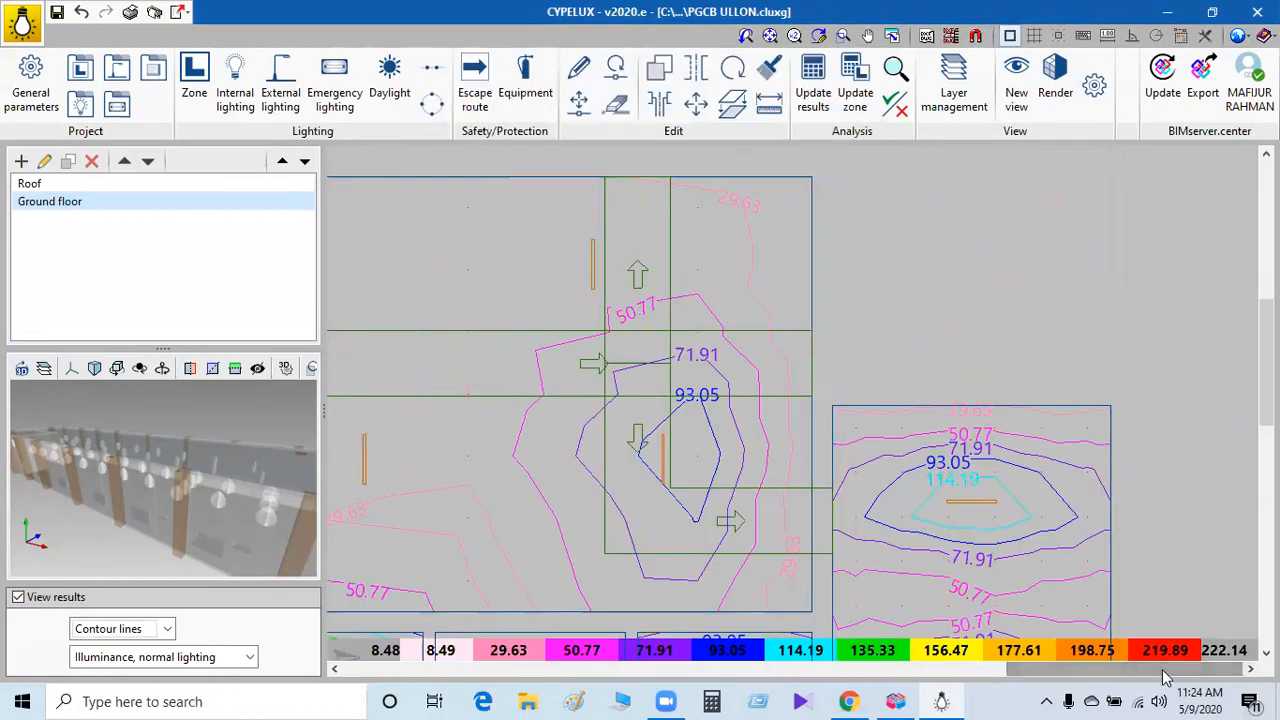
left_click_drag(1205, 676, 495, 675)
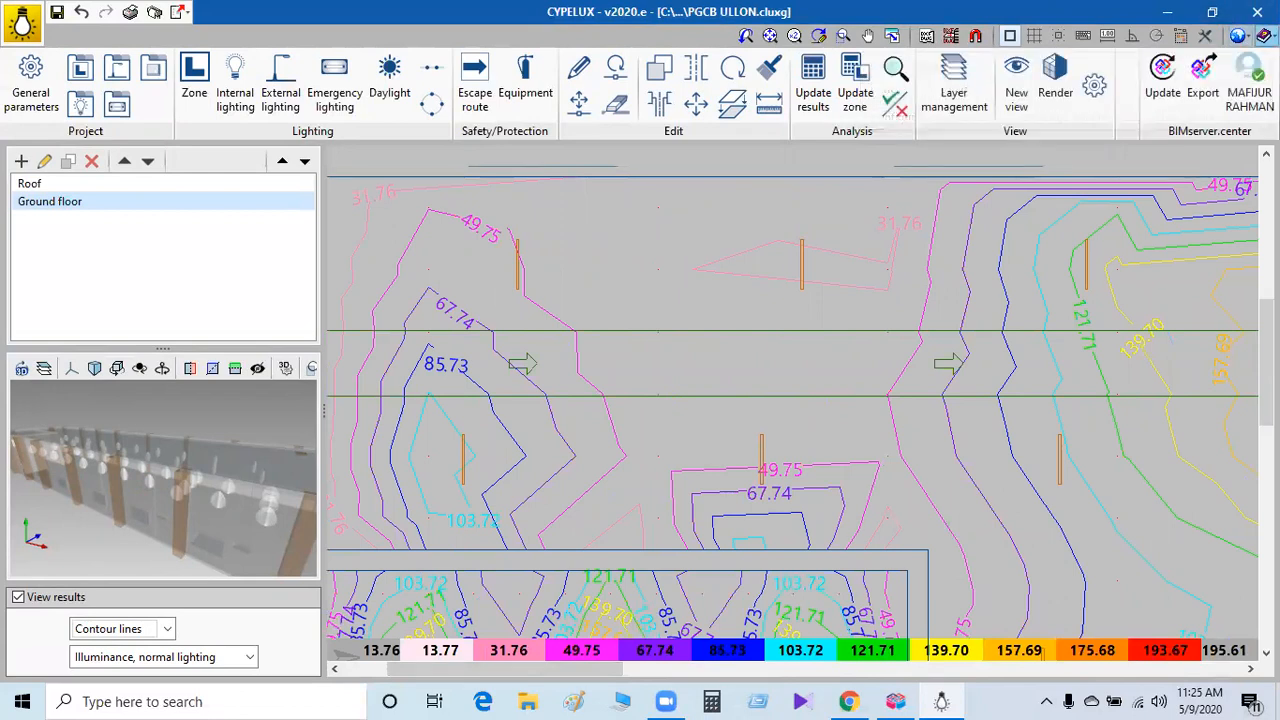
Convert the project units to the I-P system, with illuminance in fc.
left_click(1240, 36)
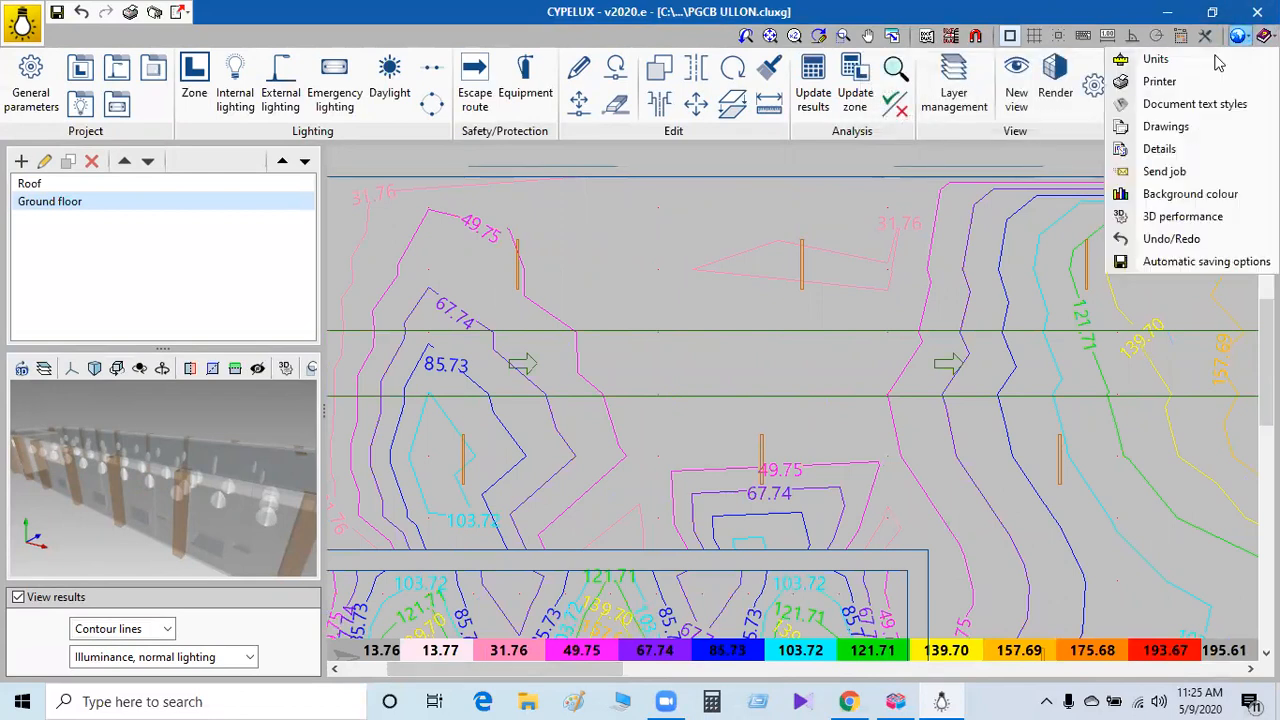
left_click(1156, 59)
left_click(843, 105)
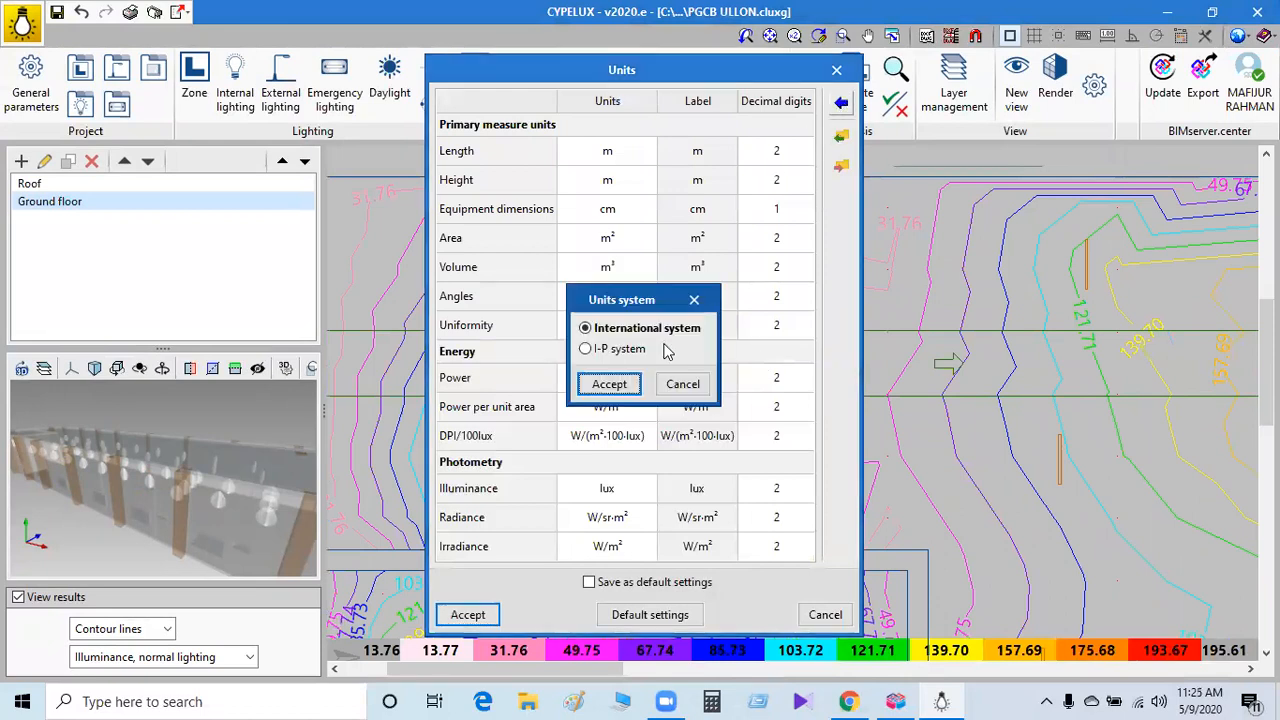
left_click(618, 347)
left_click(607, 381)
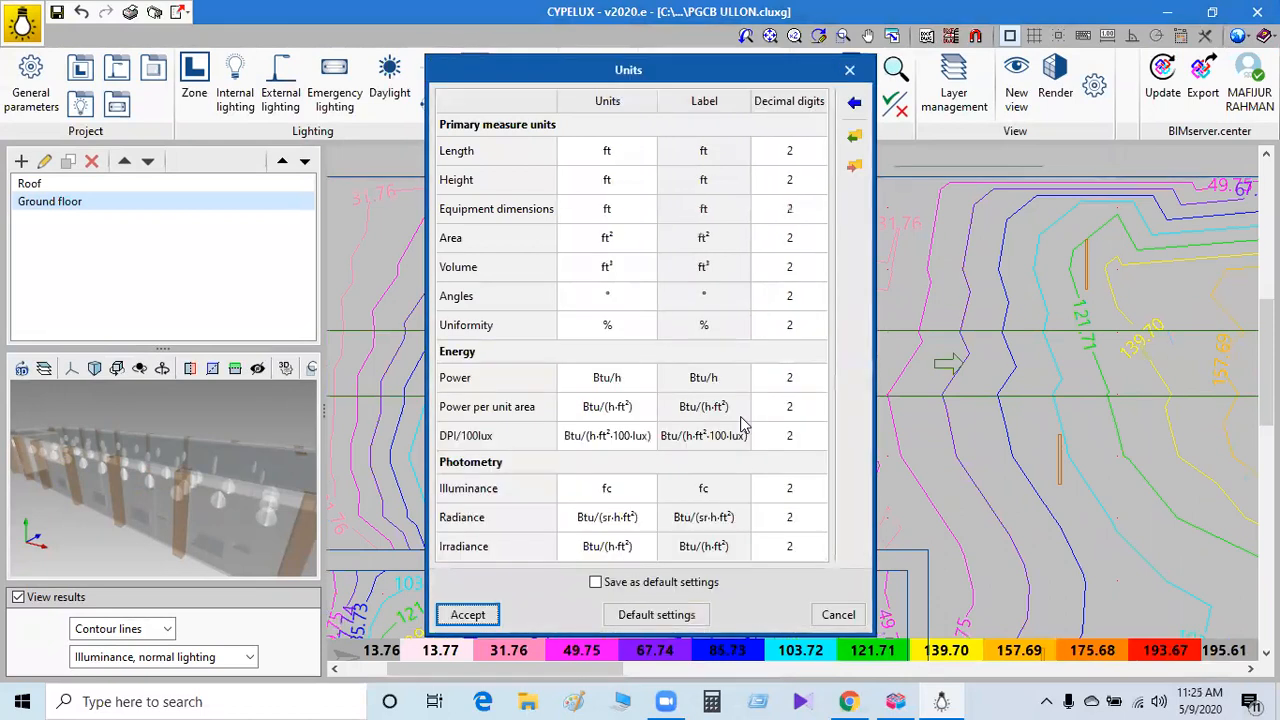
left_click(470, 615)
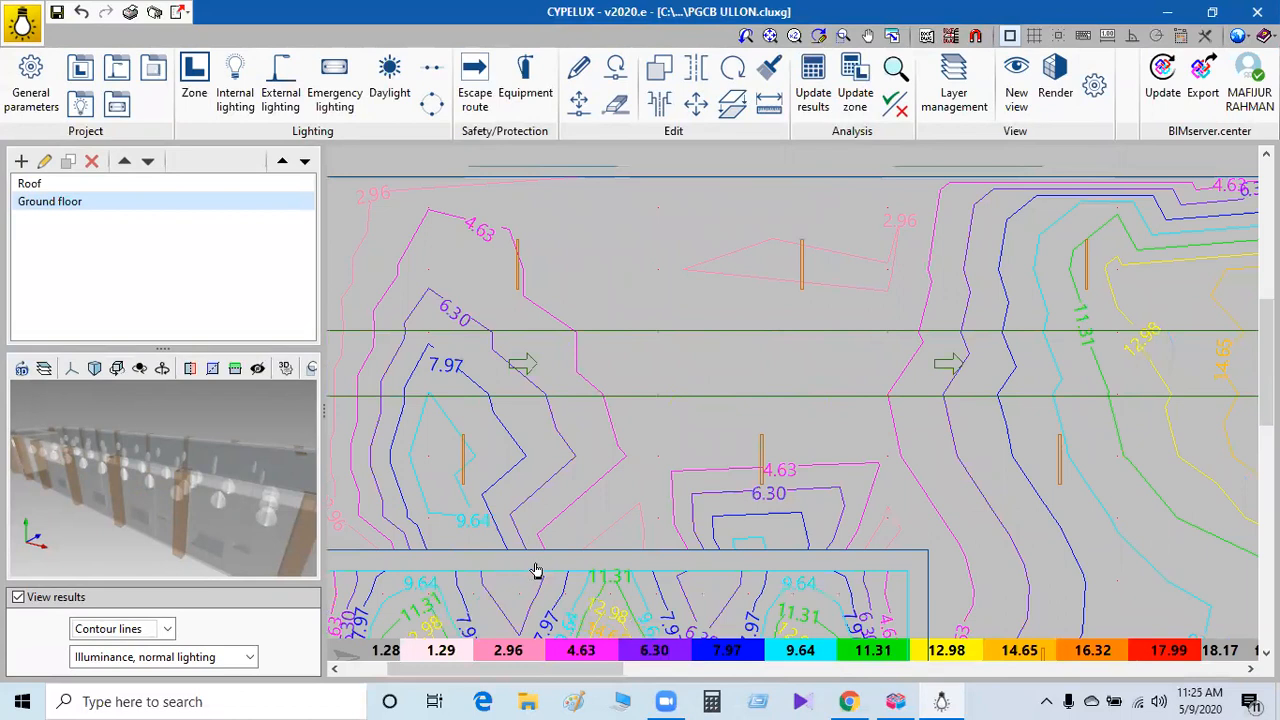
Display the normal-lighting illuminance as numerical values and examine them across the Battery room and Control Room.
left_click(118, 628)
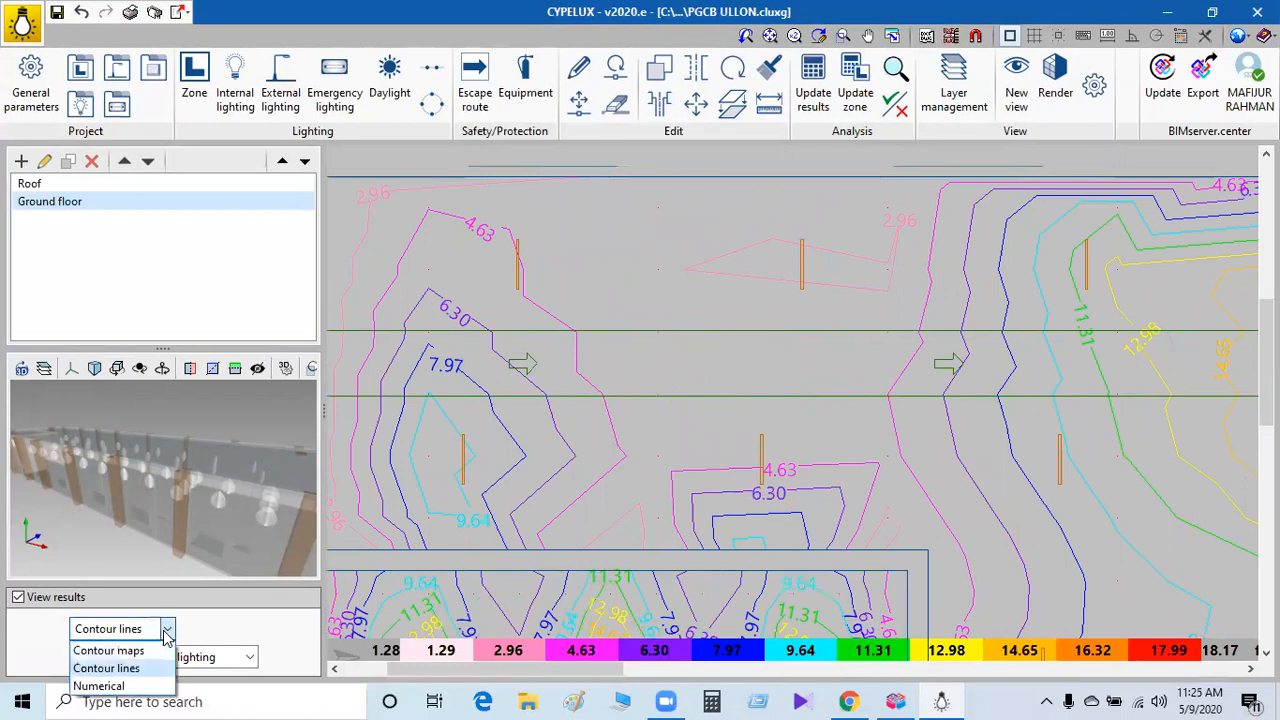
left_click(139, 688)
scroll(766, 463, "down", 3)
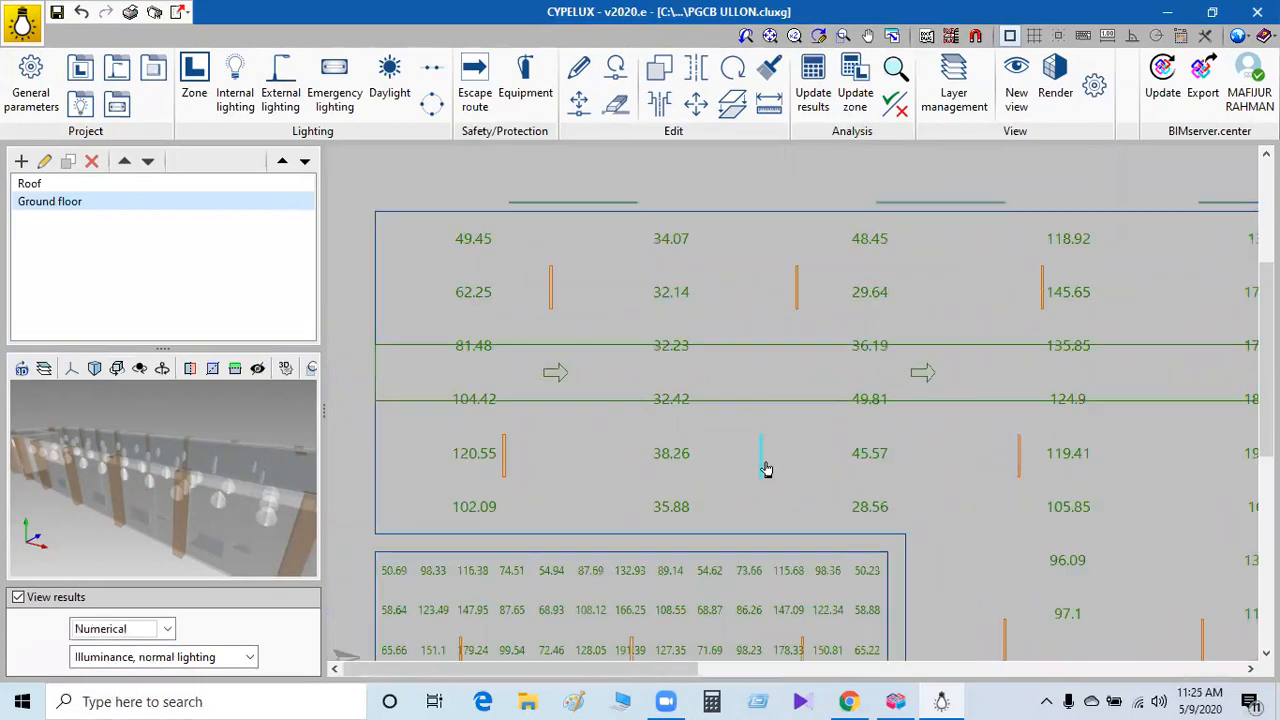
scroll(1014, 491, "down", 5)
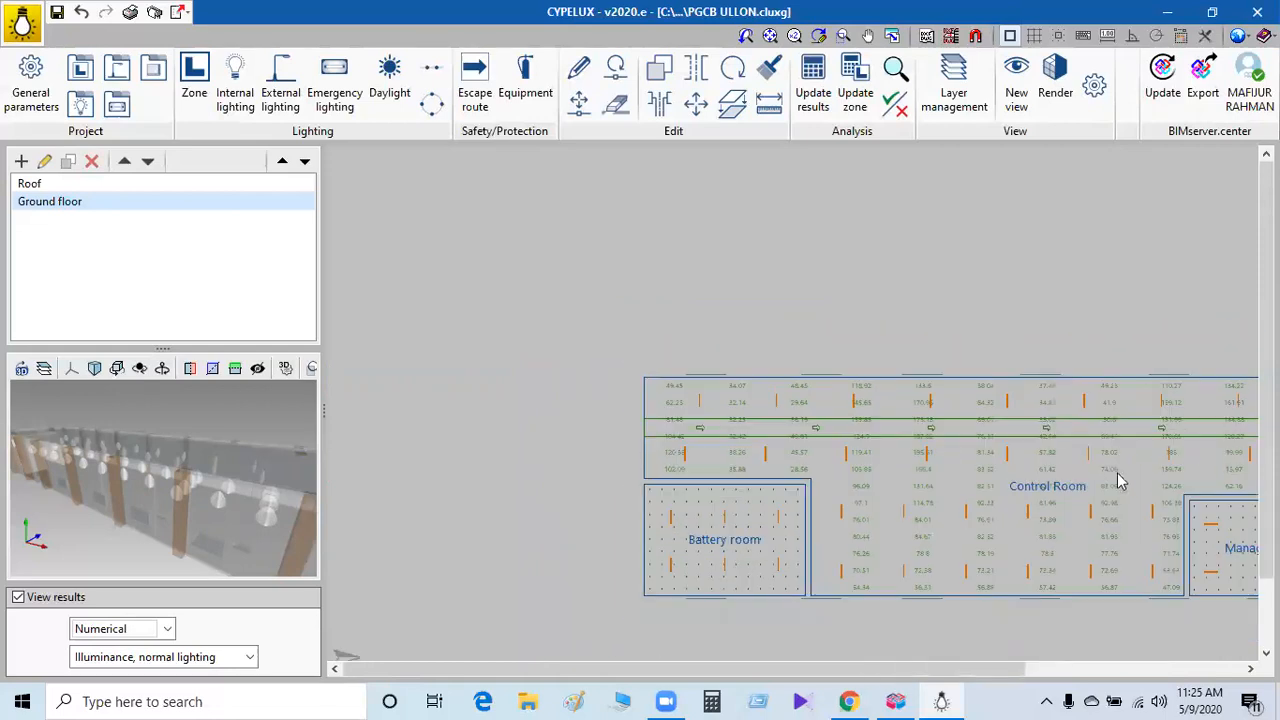
scroll(1121, 510, "up", 2)
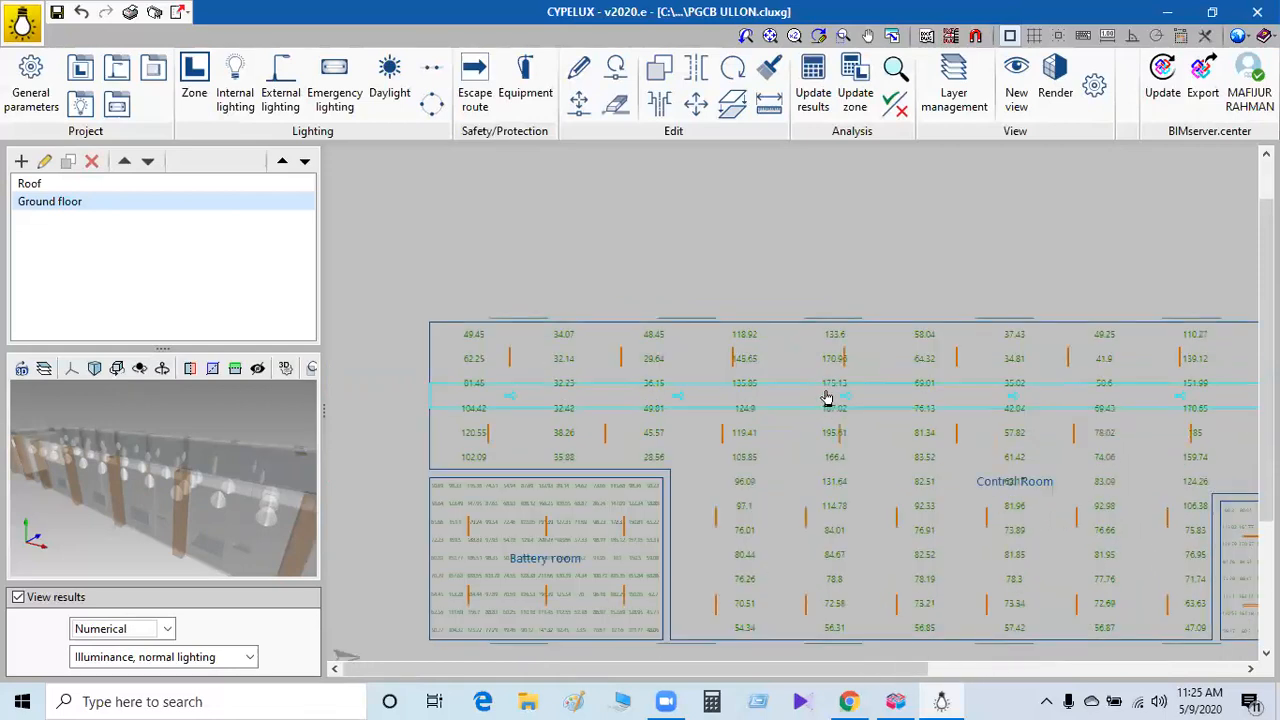
scroll(785, 376, "up", 1)
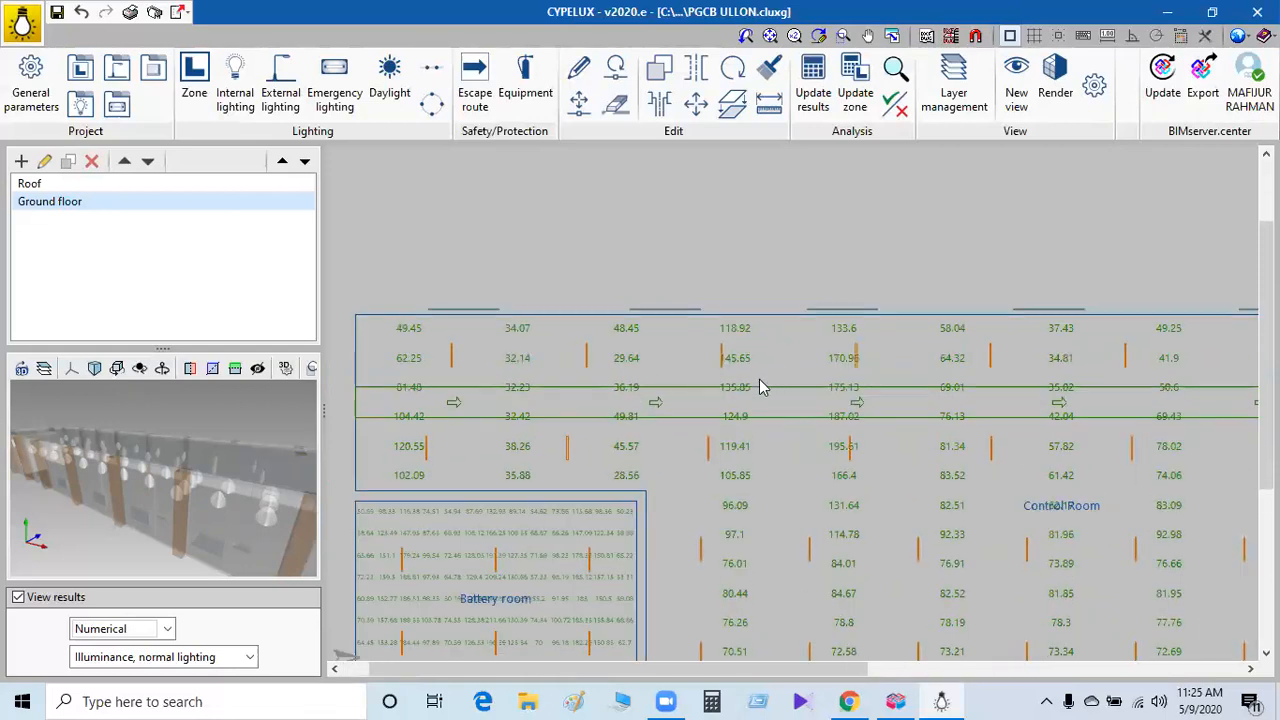
scroll(486, 594, "up", 2)
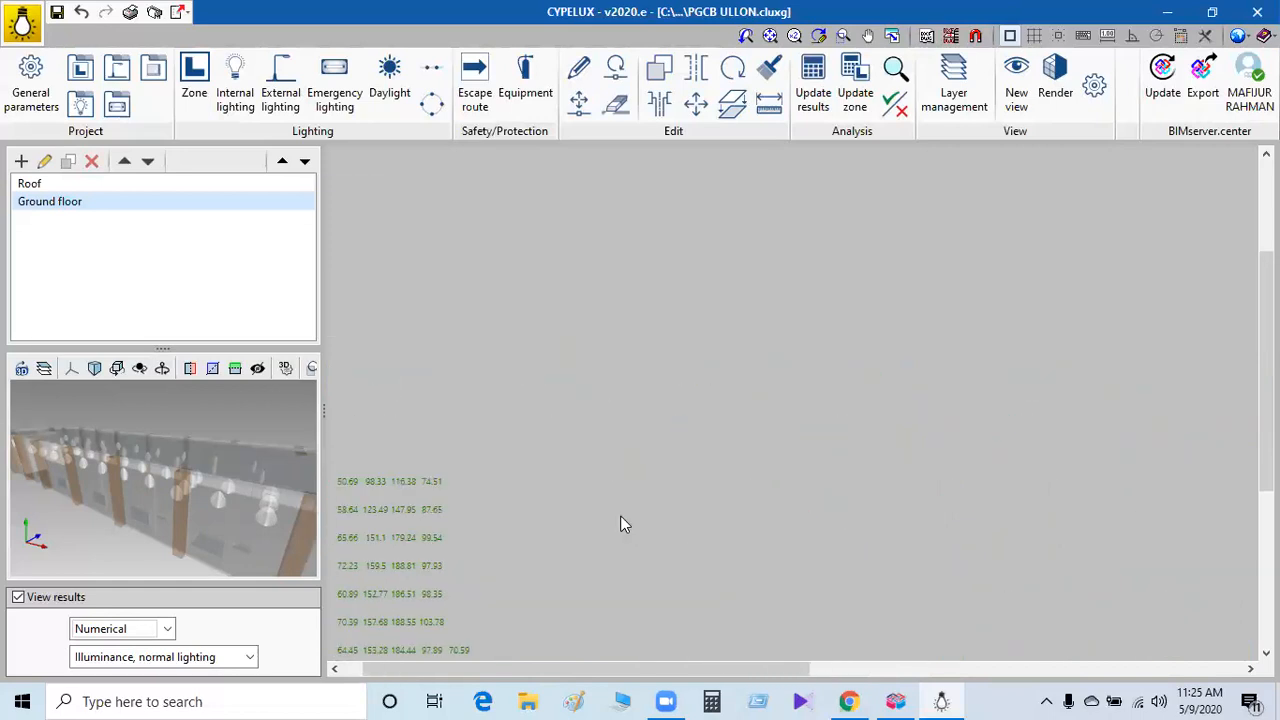
scroll(620, 520, "down", 5)
middle_click_drag(693, 351, 870, 337)
middle_click_drag(956, 348, 824, 347)
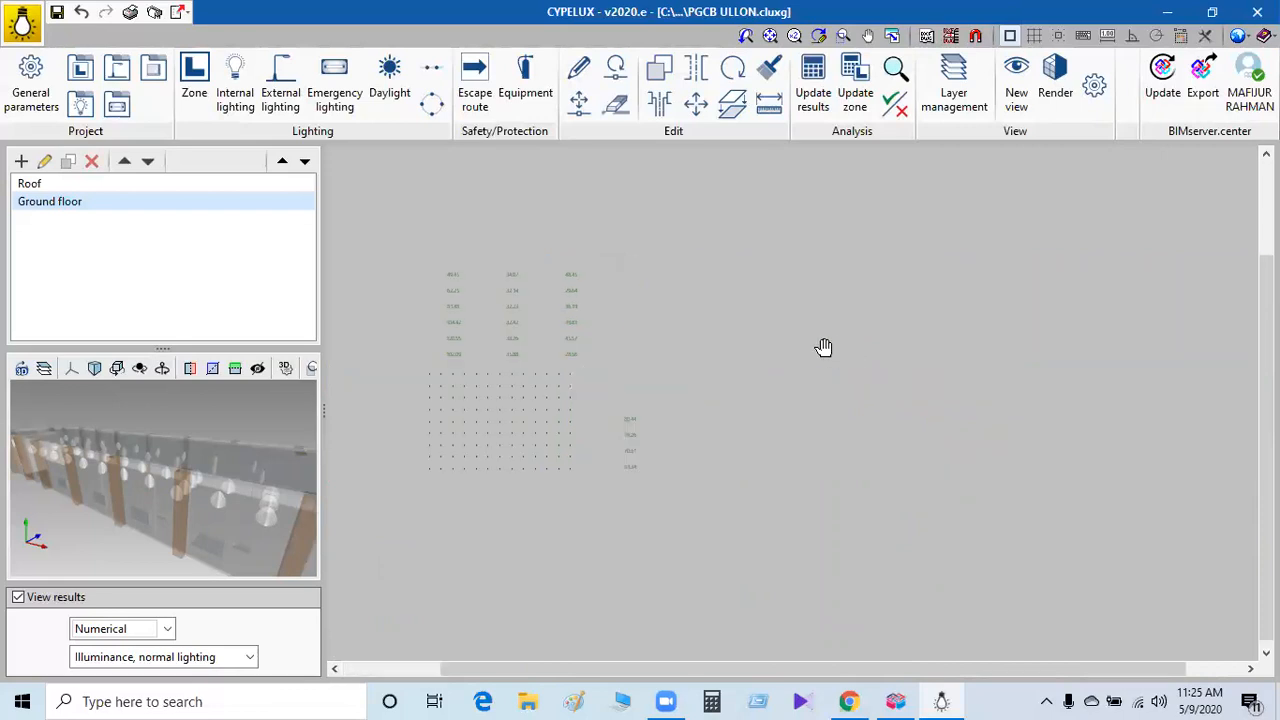
Return the illuminance results to contour maps, enlarge the 3D view and examine the maps on the model from above.
left_click(157, 632)
left_click(142, 649)
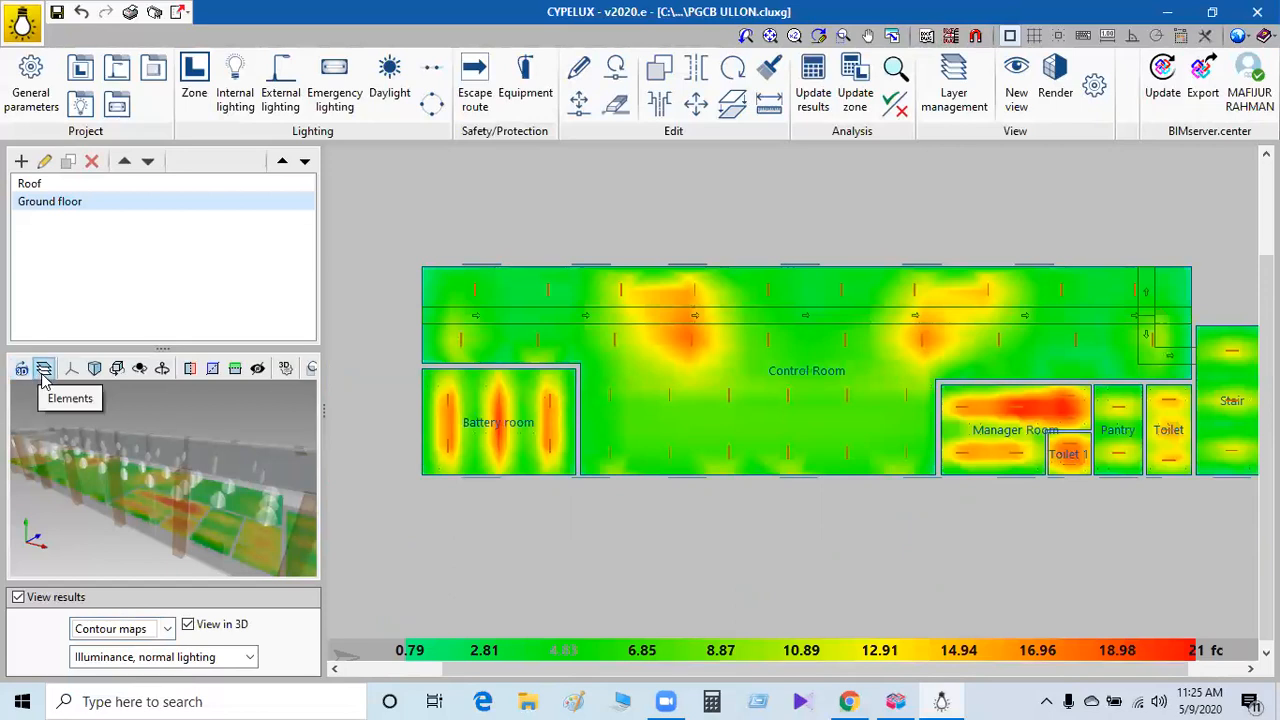
left_click_drag(158, 347, 162, 277)
left_click_drag(323, 407, 465, 407)
middle_click_drag(268, 463, 161, 509)
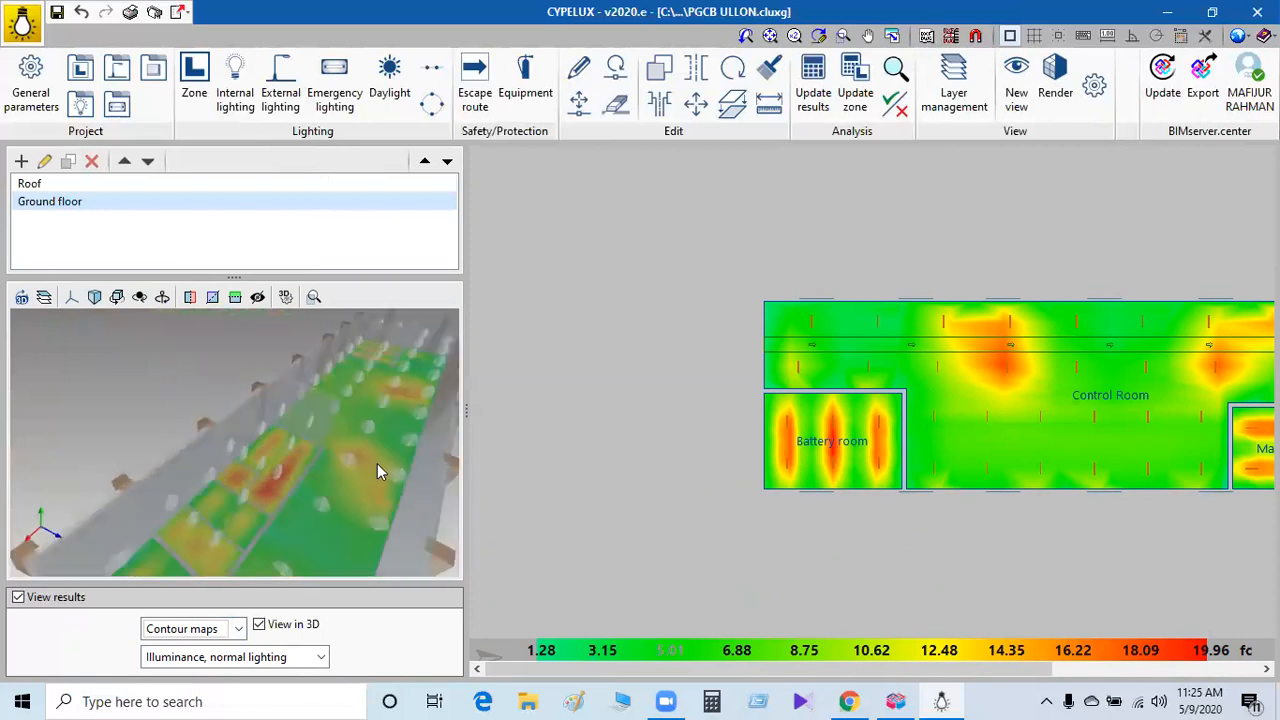
scroll(375, 468, "up", 2)
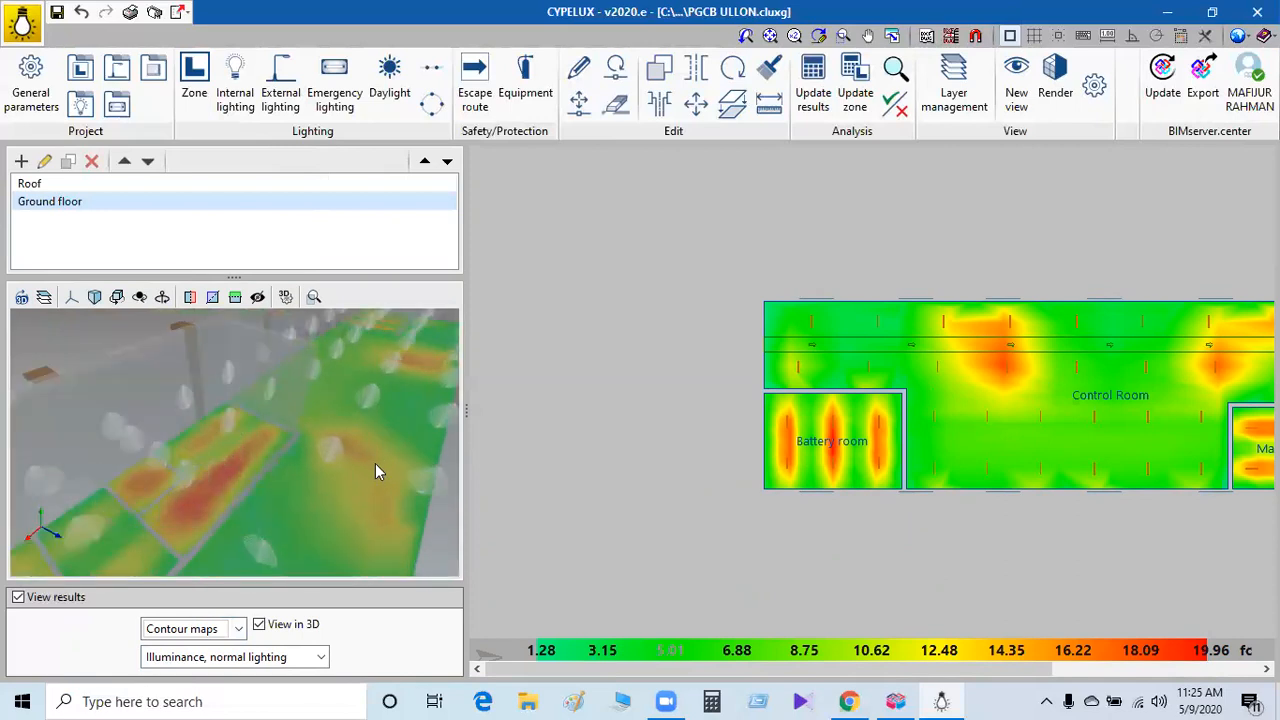
Check the 3D view's Elements list, close it, and examine the luminaires' photometric solids along the Control Room up close.
left_click(44, 297)
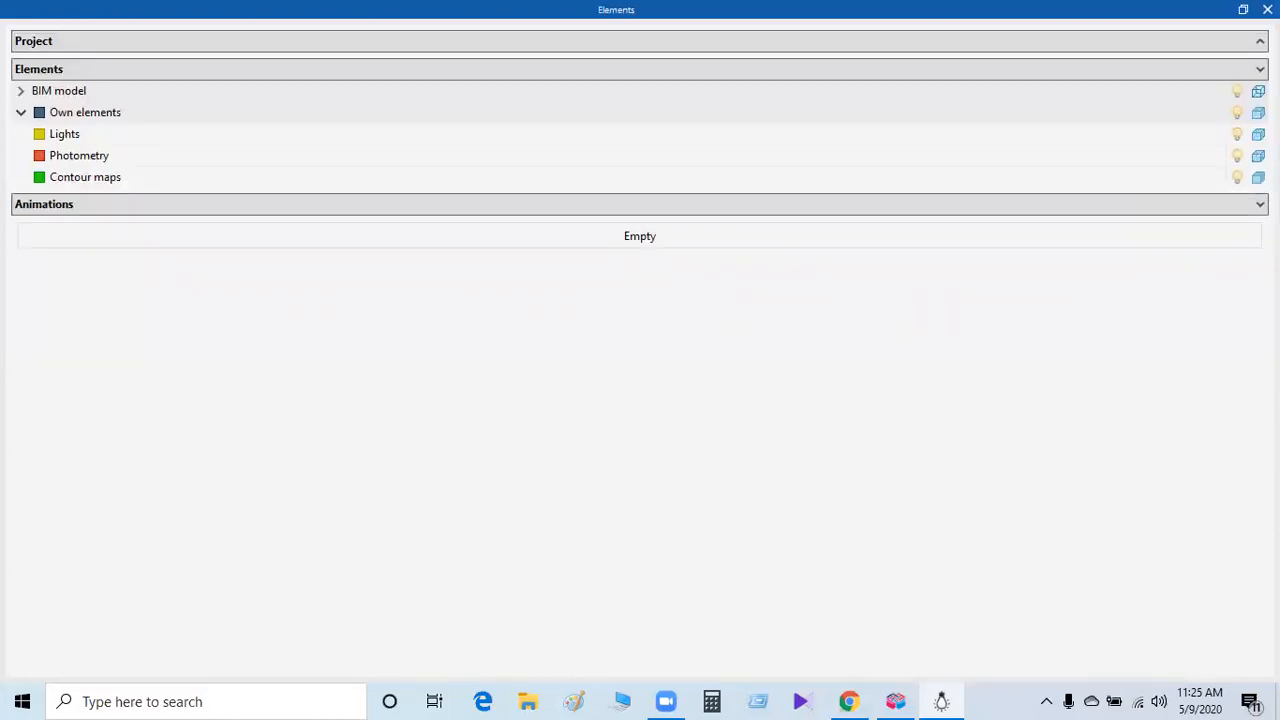
left_click(1267, 9)
left_click_drag(176, 411, 272, 458)
scroll(266, 457, "up", 6)
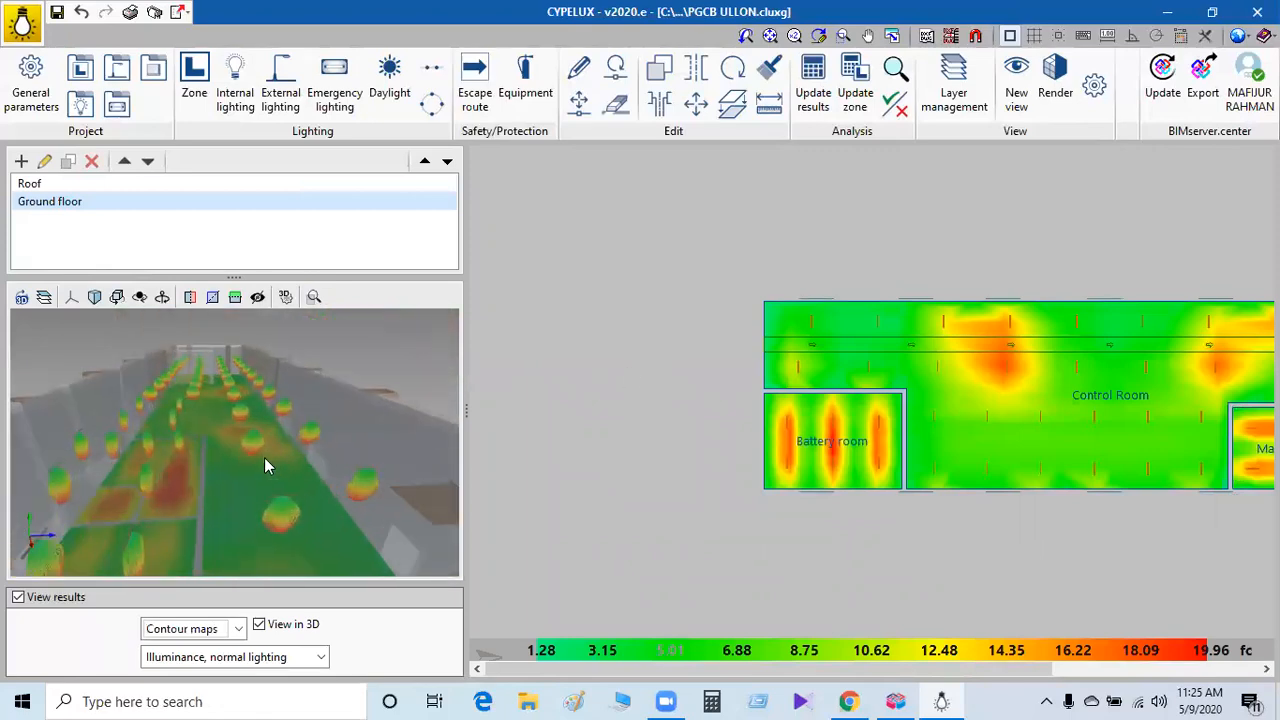
scroll(249, 462, "up", 2)
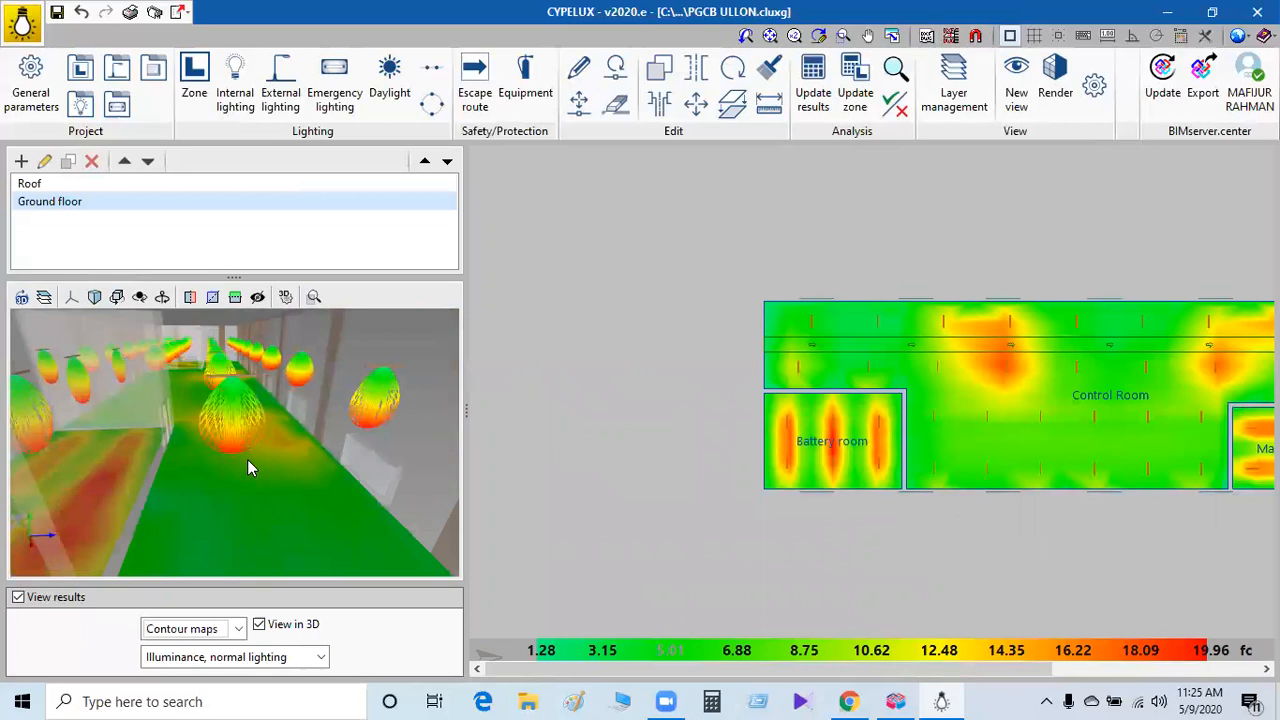
scroll(268, 455, "up", 3)
scroll(265, 453, "up", 2)
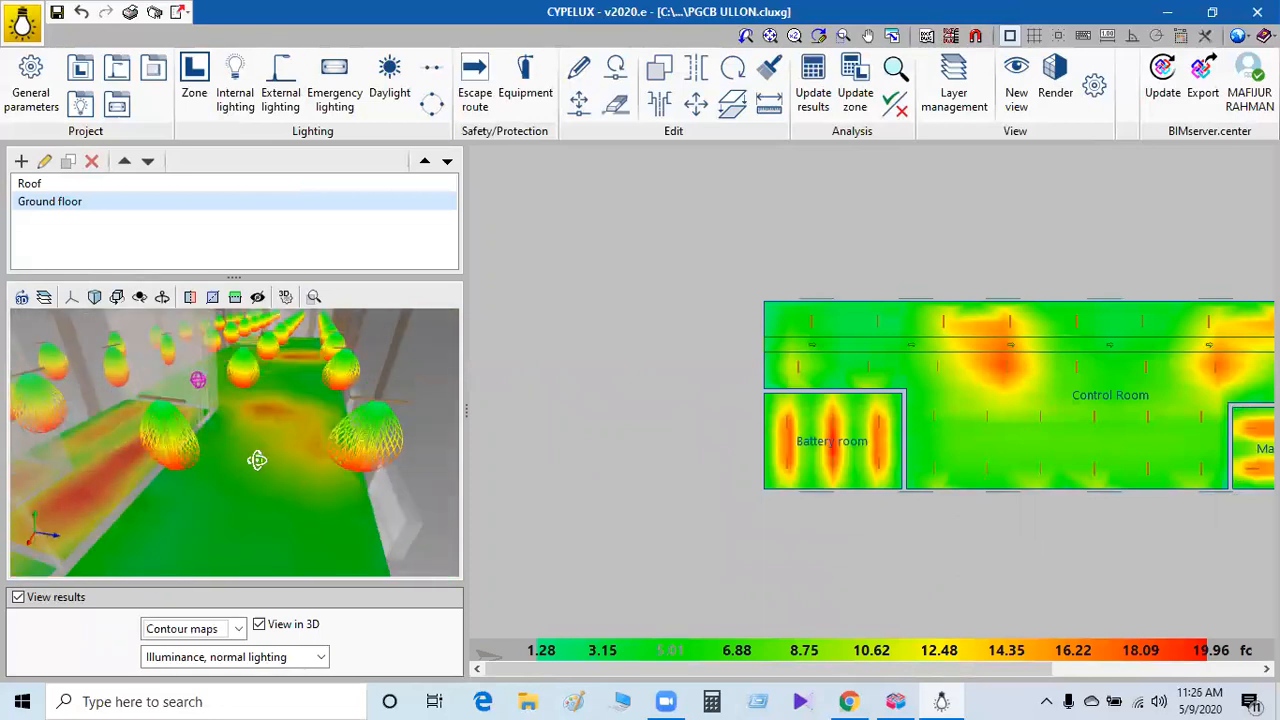
scroll(300, 364, "up", 4)
scroll(292, 372, "down", 3)
mouse_move(287, 388)
middle_mouse_down()
mouse_move(266, 417)
mouse_move(302, 390)
mouse_move(351, 423)
mouse_move(274, 420)
middle_mouse_up()
scroll(279, 420, "down", 5)
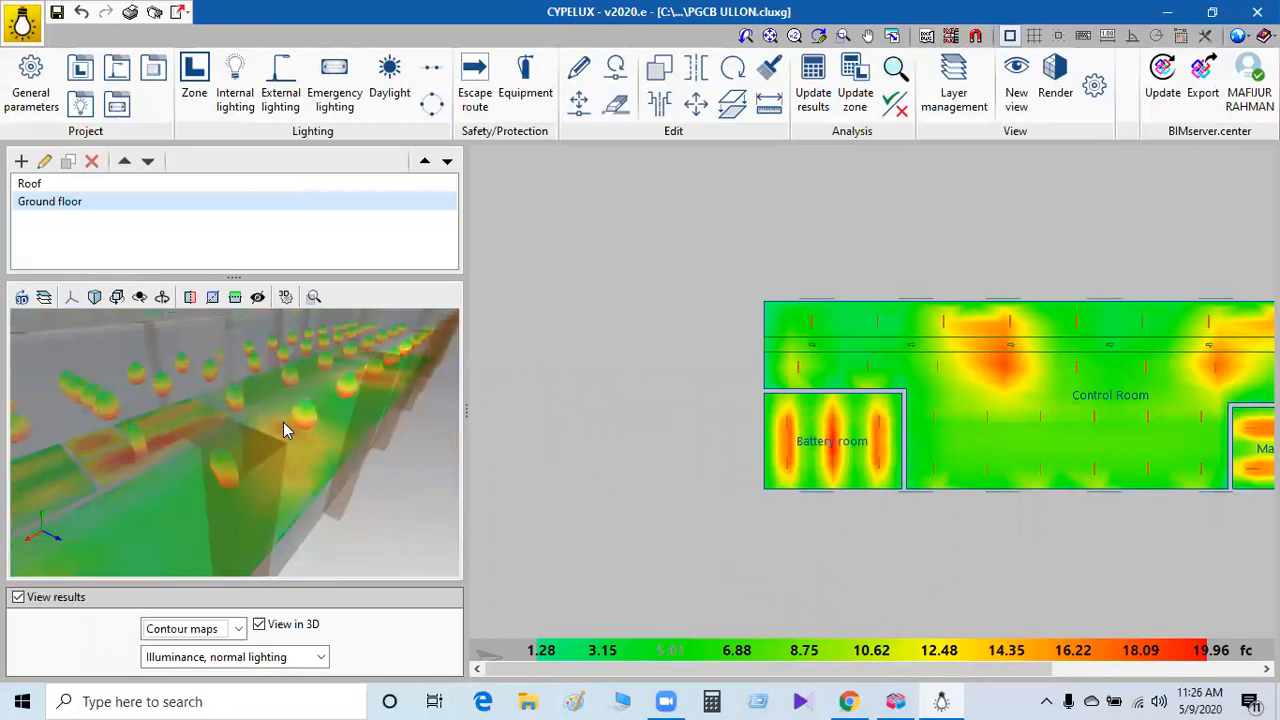
Inspect the 3D model through a horizontal section and a vertical section, turning each one off again.
left_click(234, 297)
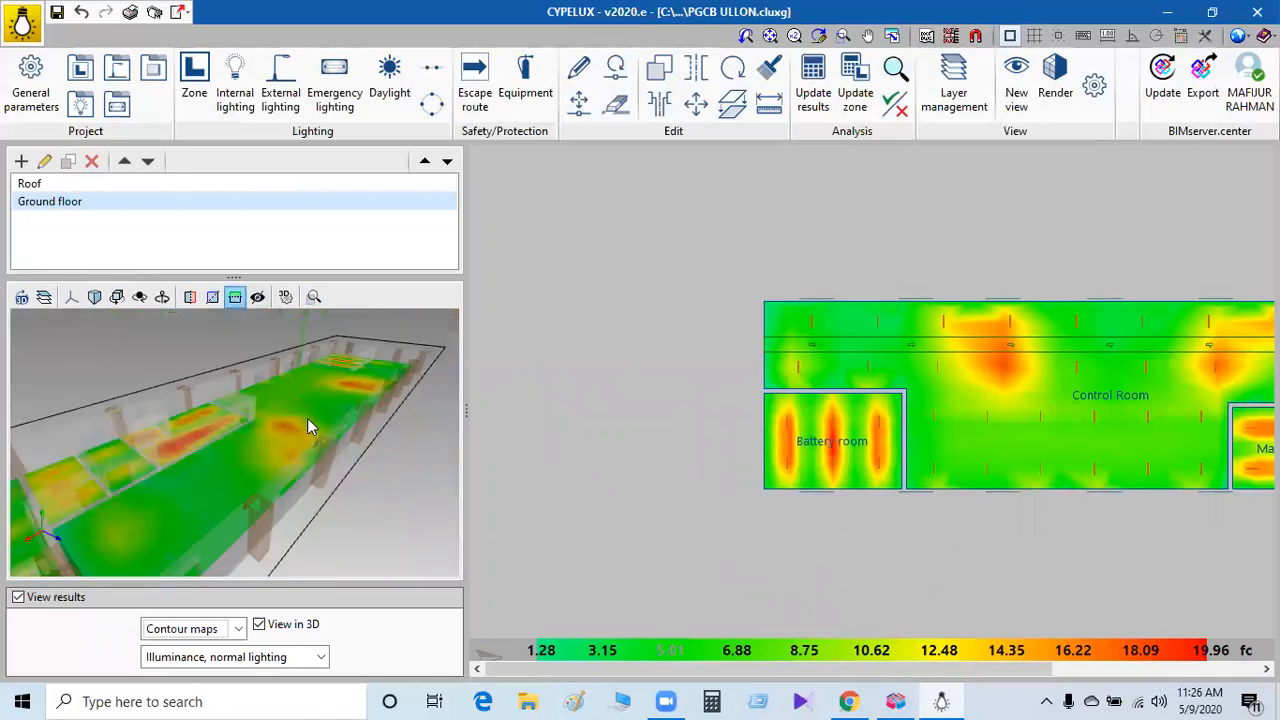
scroll(308, 418, "up", 5)
left_click(235, 298)
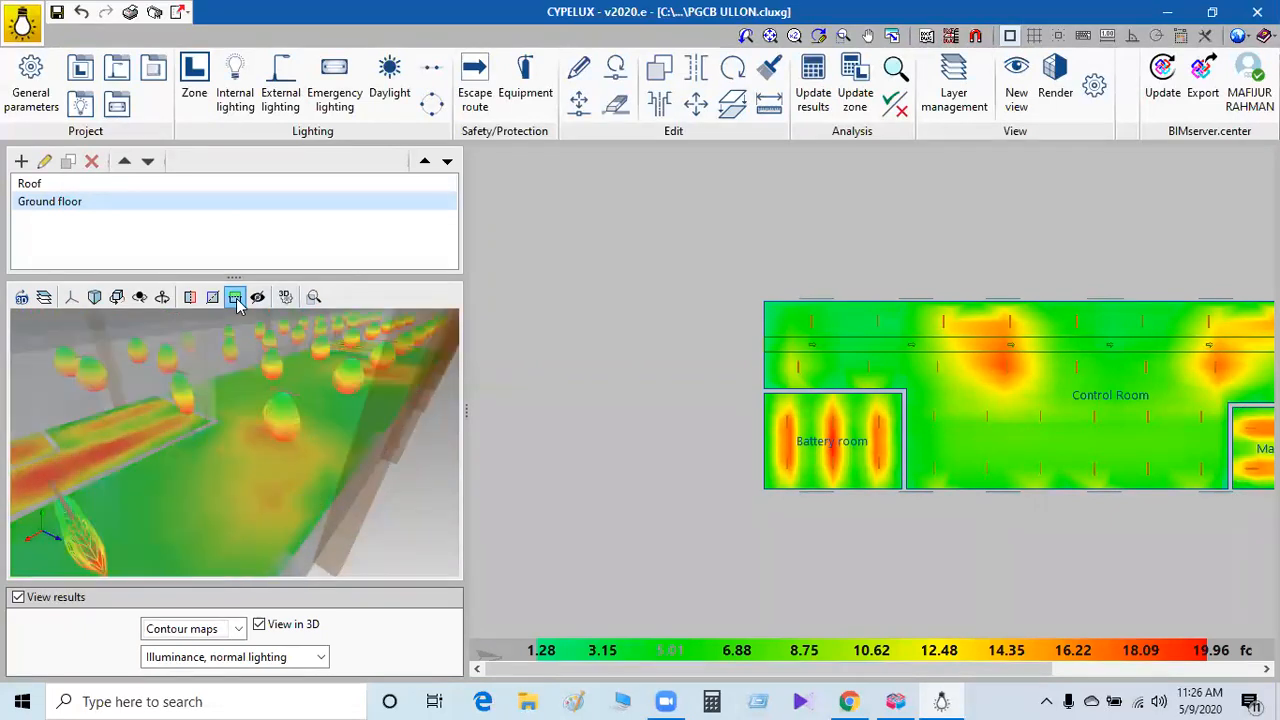
left_click(212, 297)
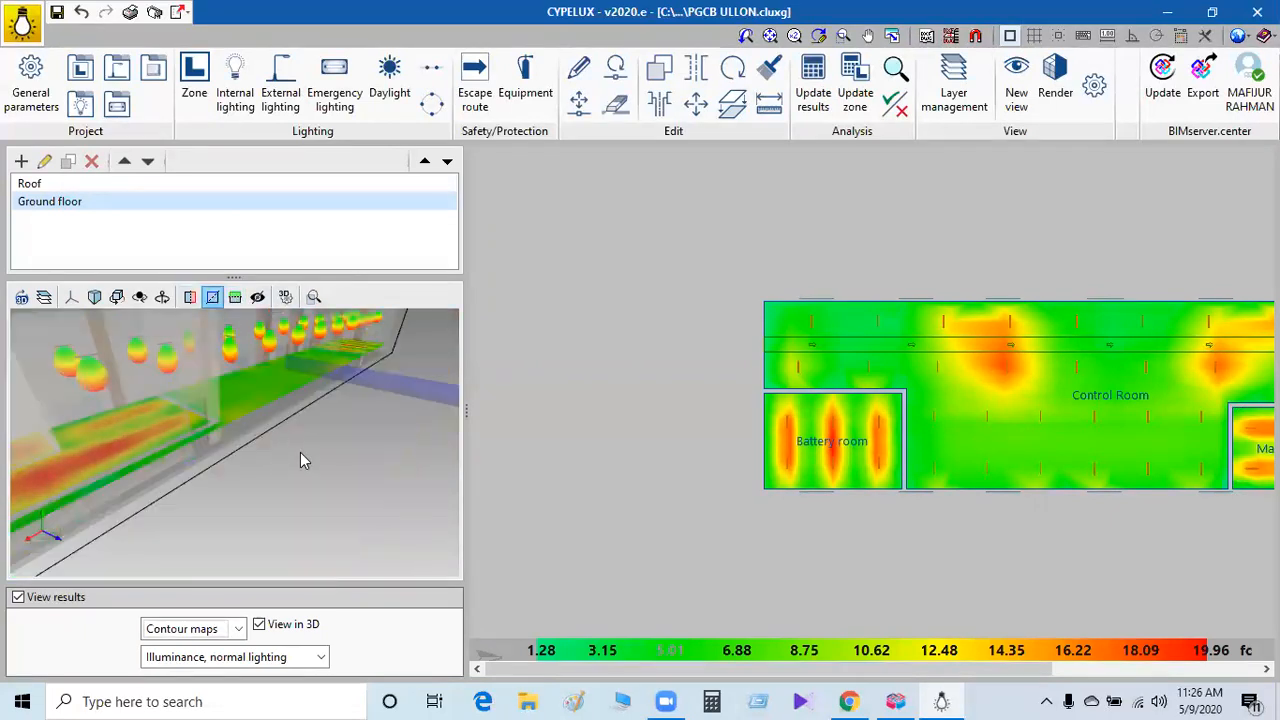
mouse_move(305, 450)
middle_mouse_down()
mouse_move(274, 423)
mouse_move(137, 449)
mouse_move(309, 431)
mouse_move(356, 445)
mouse_move(315, 447)
middle_mouse_up()
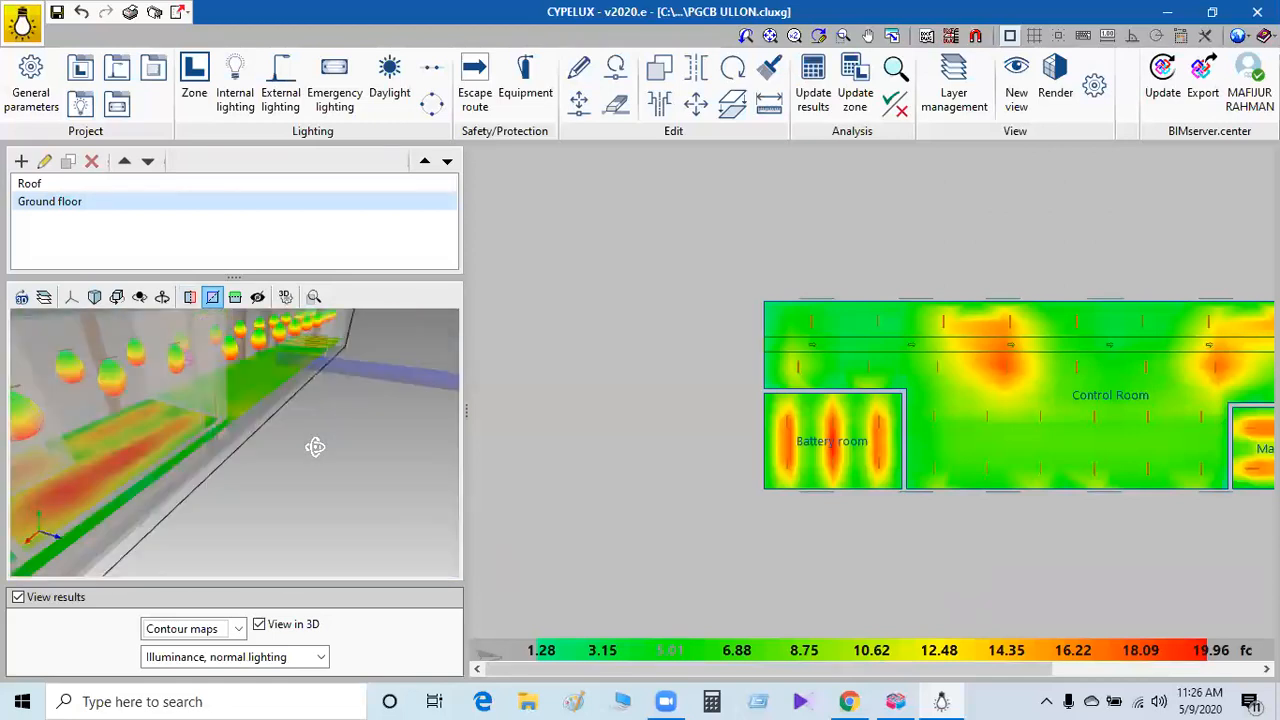
left_click(214, 298)
Orbit the 3D model to an overall view, narrow the 3D area and bring the whole ground-floor contour map into view.
left_click(118, 297)
left_click_drag(300, 400, 367, 529)
scroll(306, 463, "down", 5)
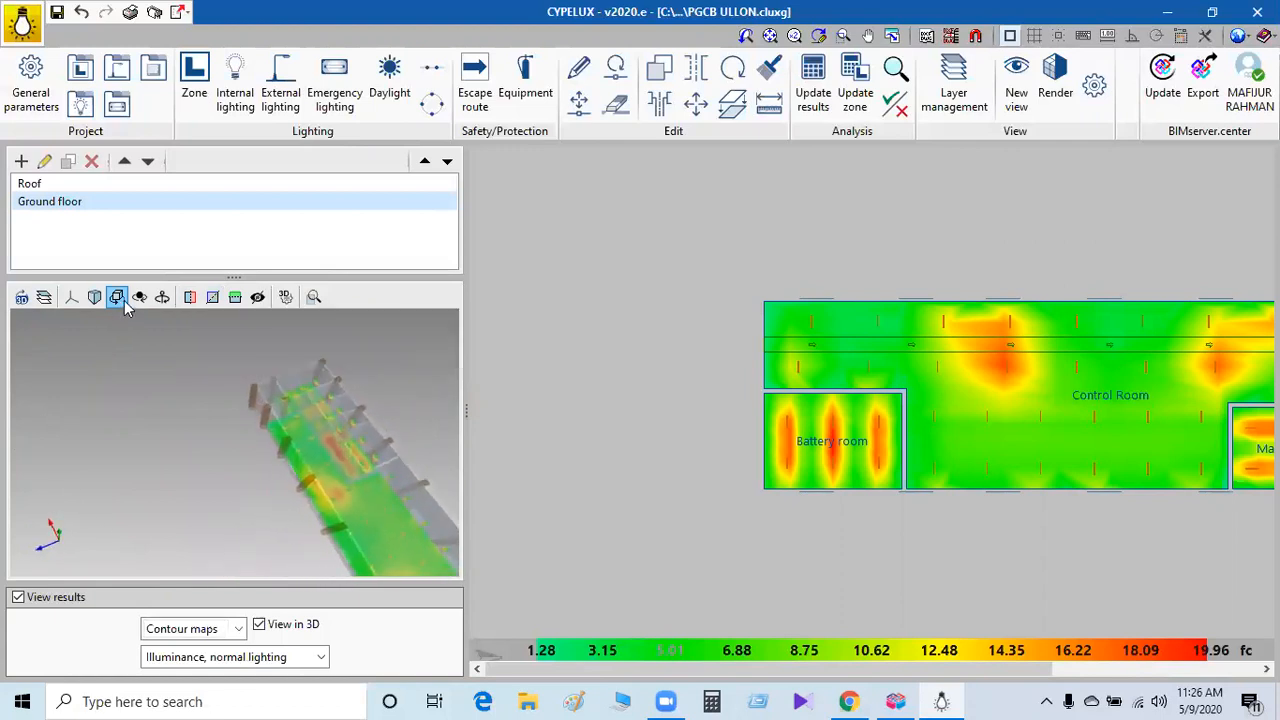
left_click_drag(468, 403, 326, 410)
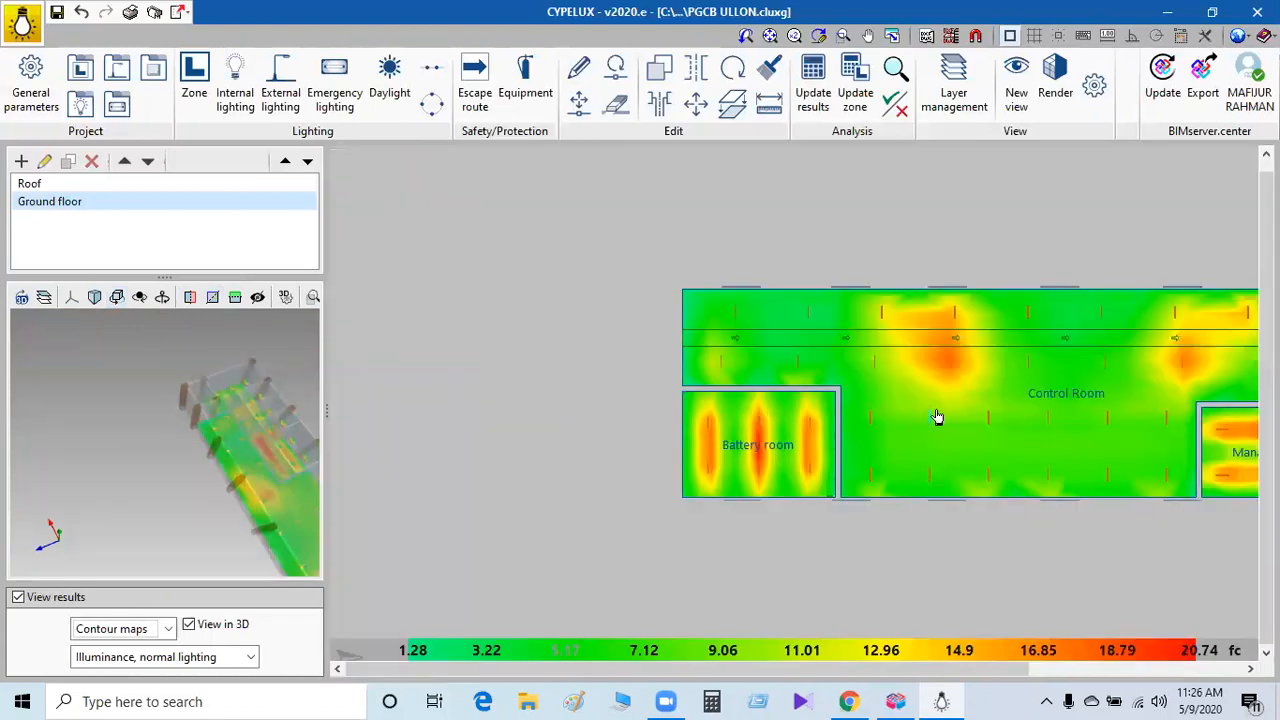
middle_click_drag(934, 417, 651, 405)
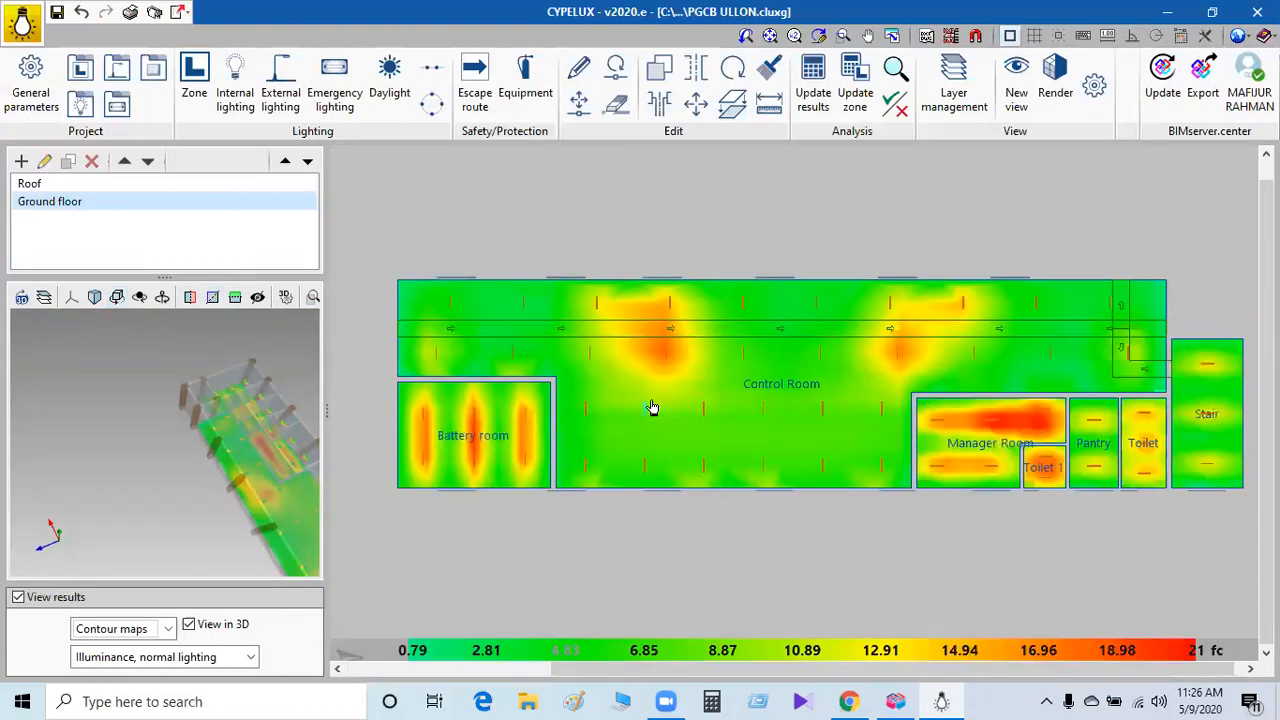
Generate the Calculation annex report with updated results and show it full screen.
left_click(131, 14)
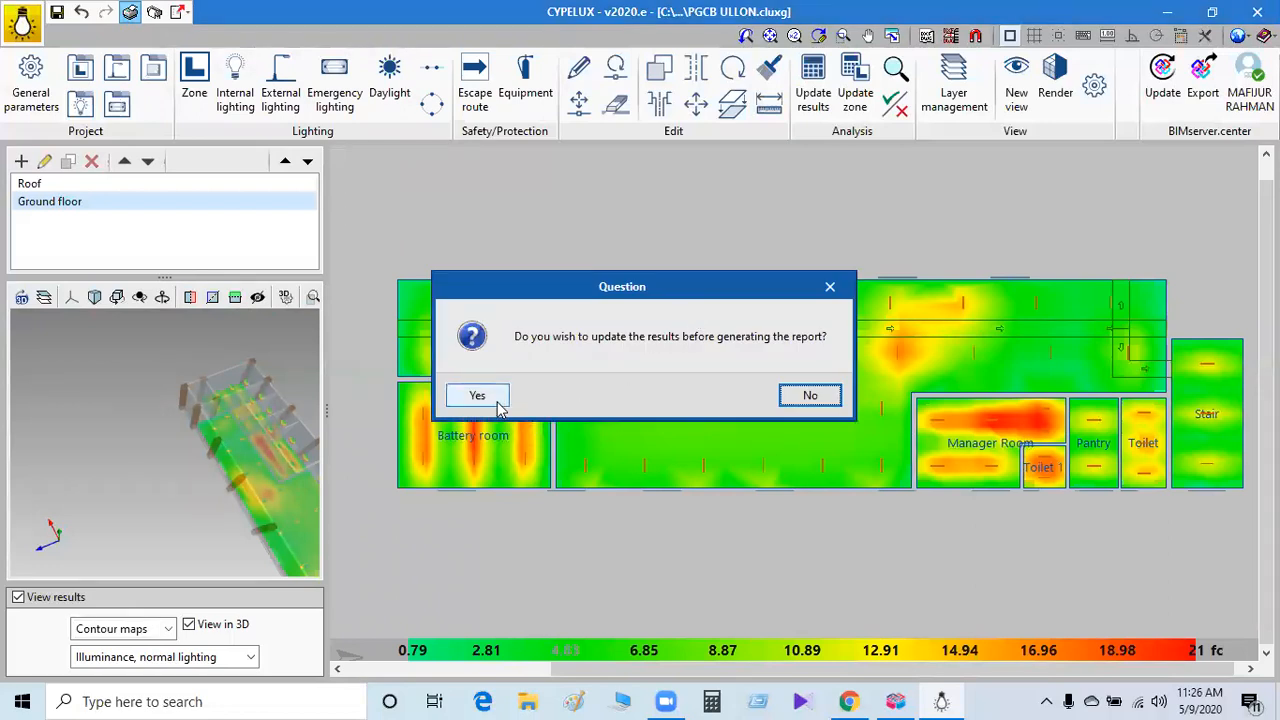
left_click(500, 403)
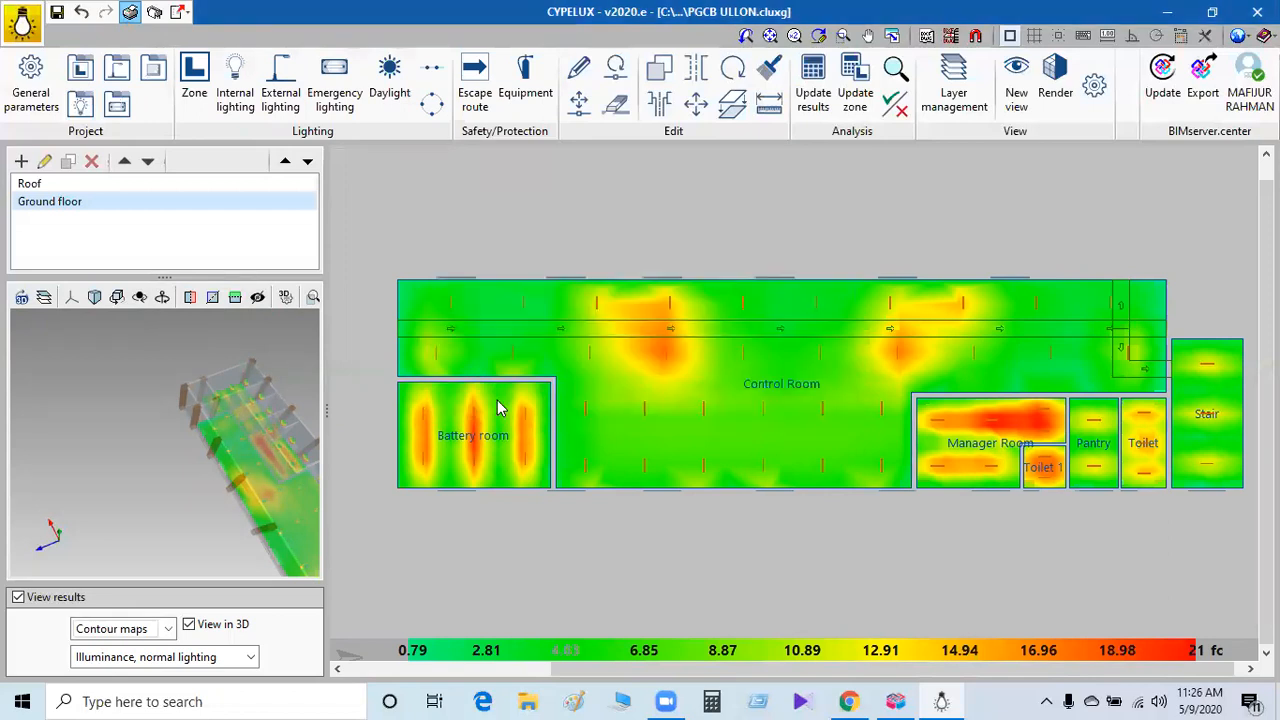
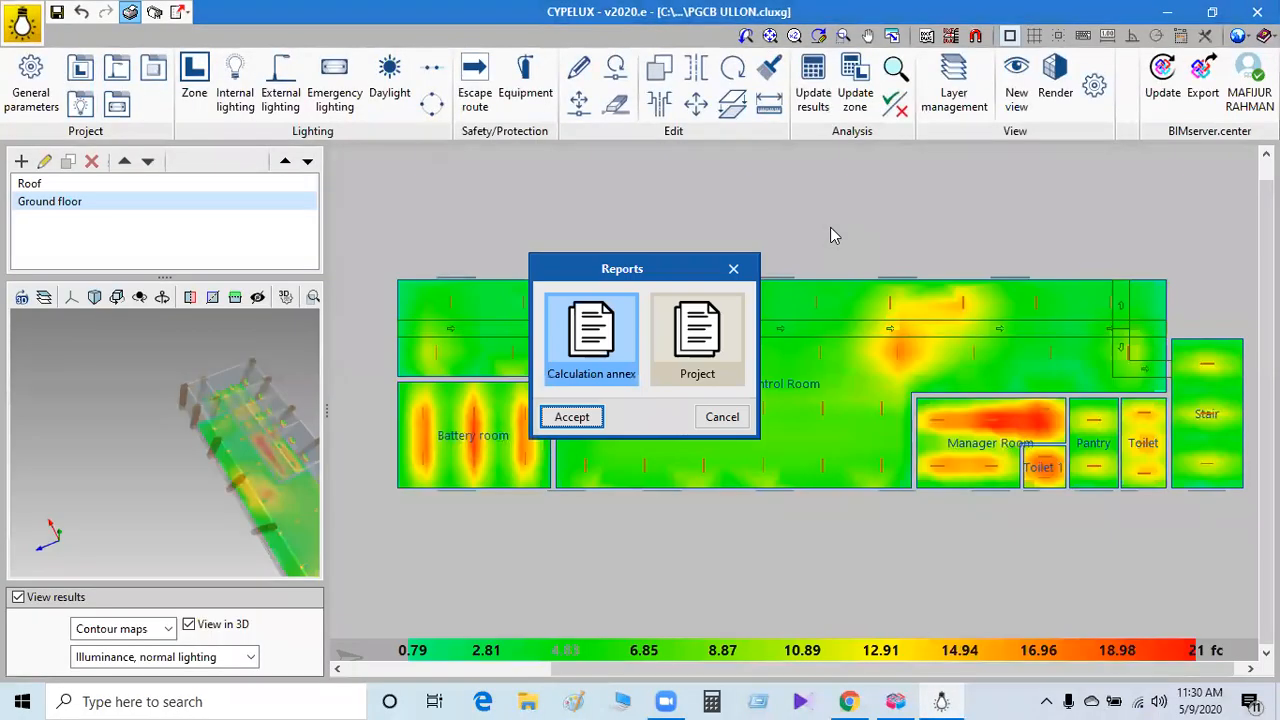
left_click_drag(666, 272, 672, 196)
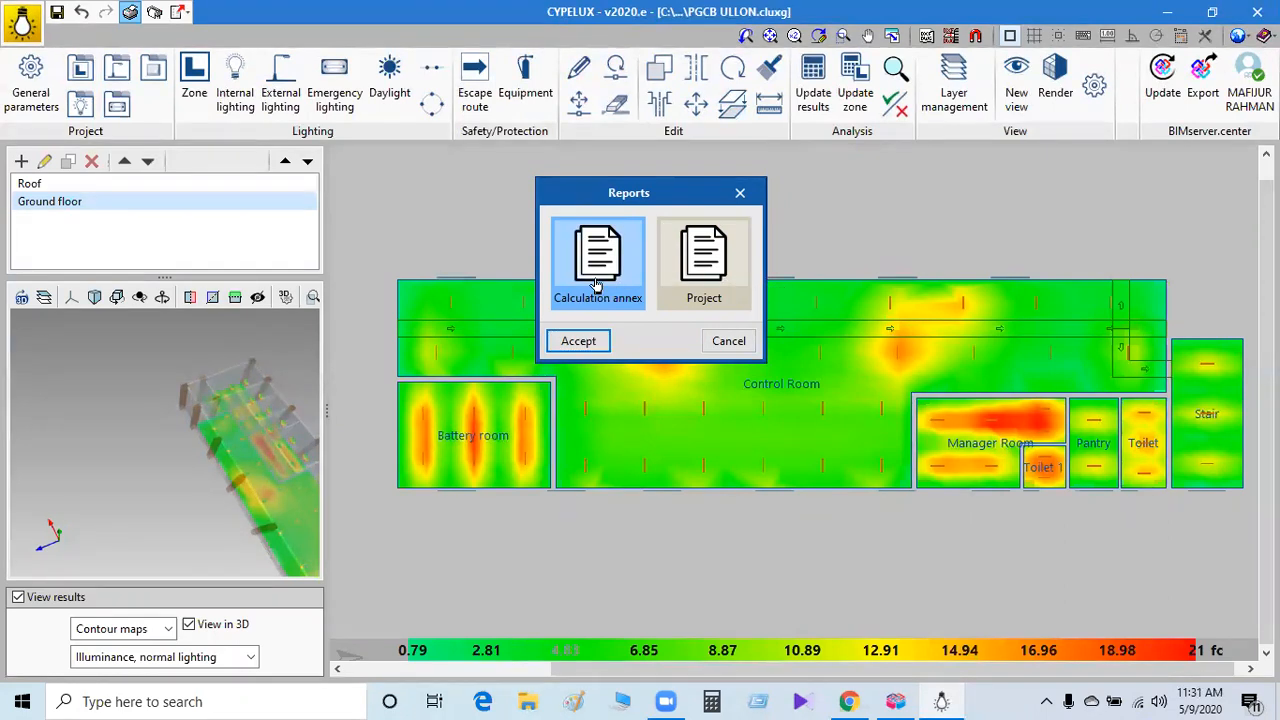
left_click(579, 341)
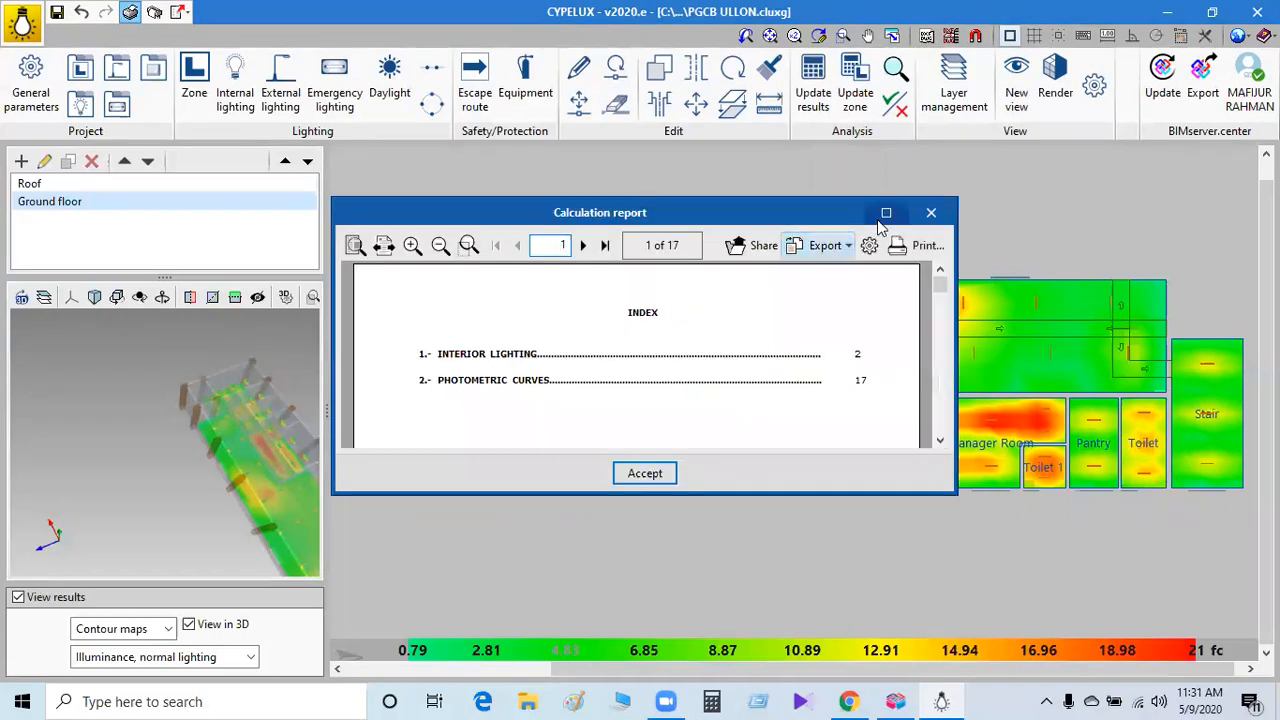
left_click(890, 211)
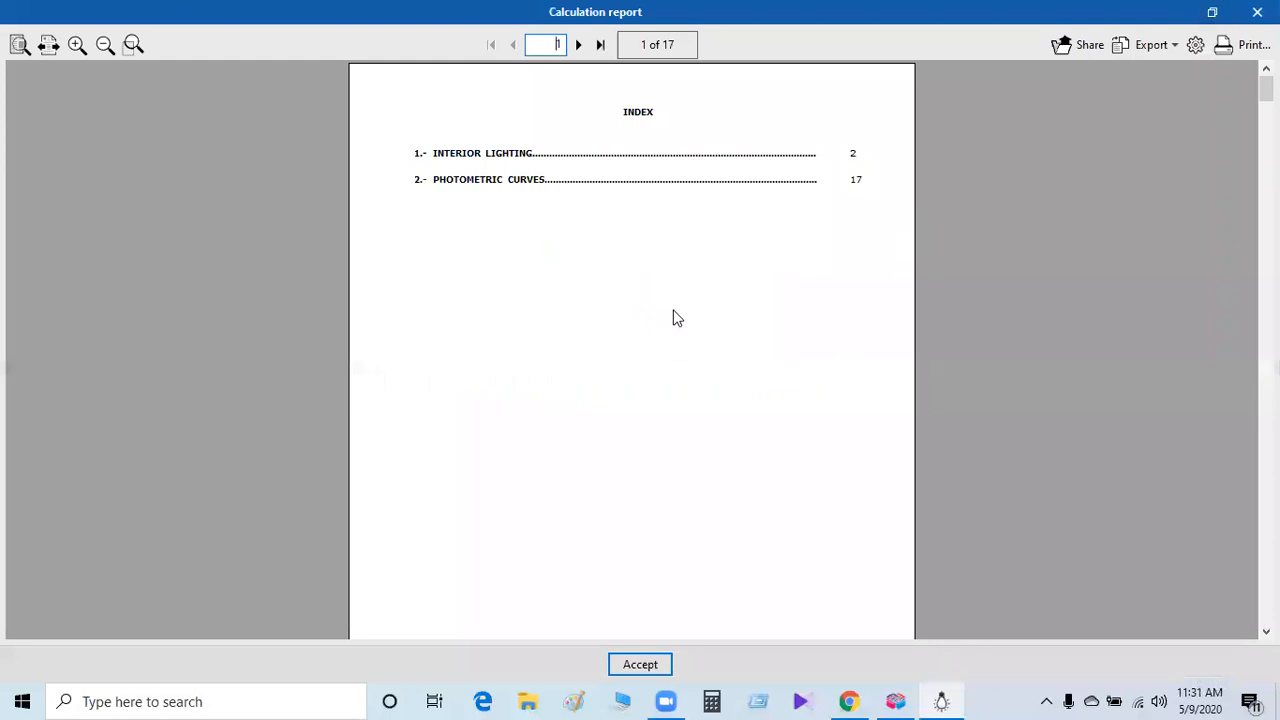
Examine the Battery room's lighting arrangement, design values and calculated illuminance contours in the calculation report.
scroll(674, 316, "down", 2)
scroll(675, 317, "down", 5)
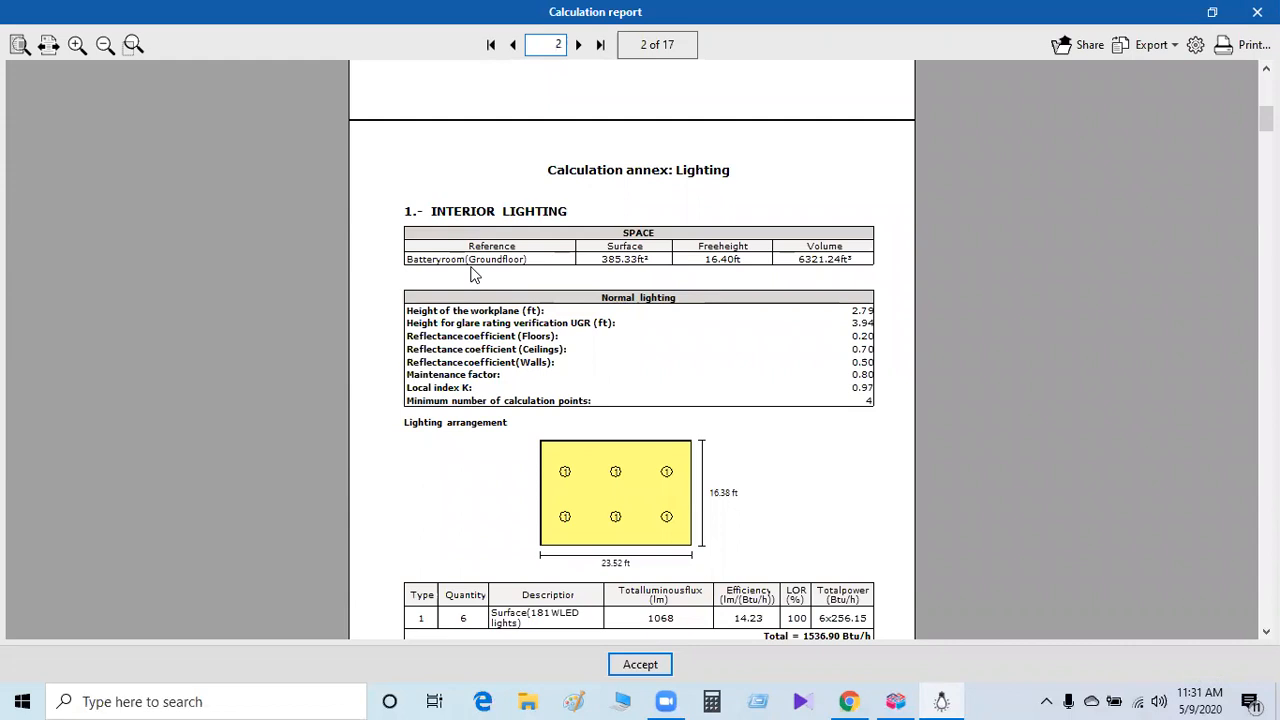
scroll(760, 276, "down", 2)
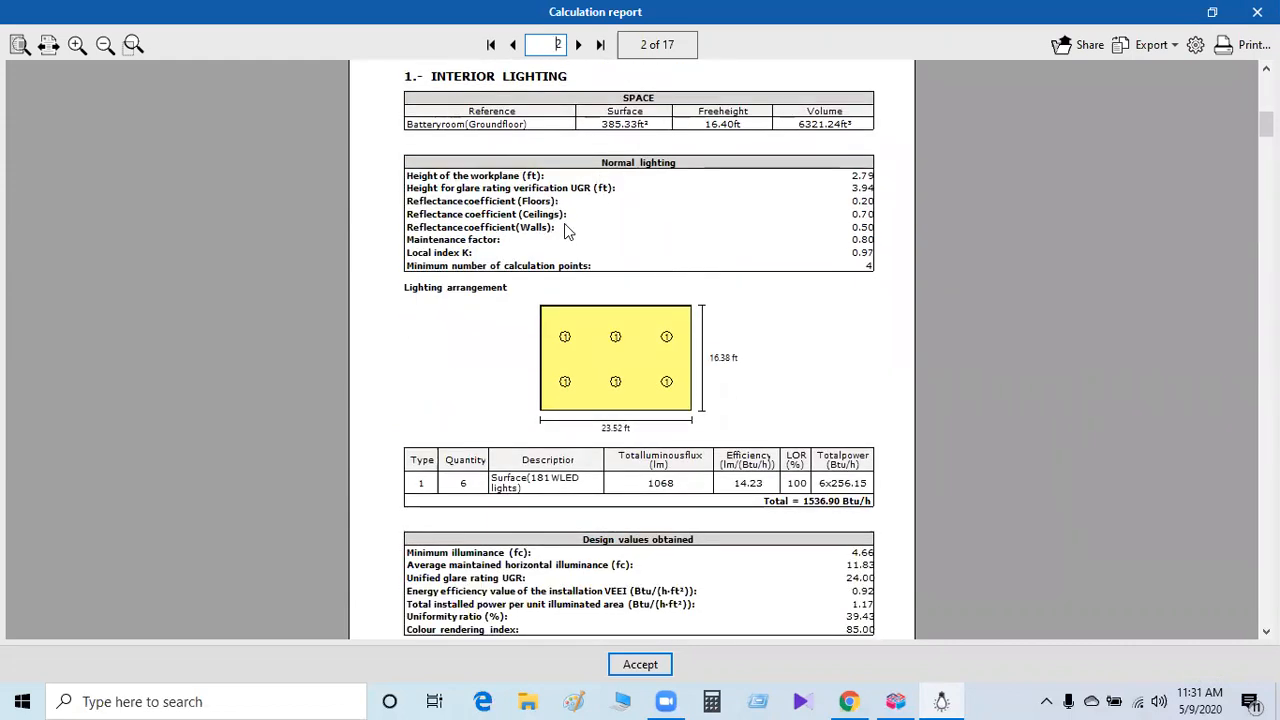
scroll(578, 232, "down", 2)
scroll(583, 233, "down", 2)
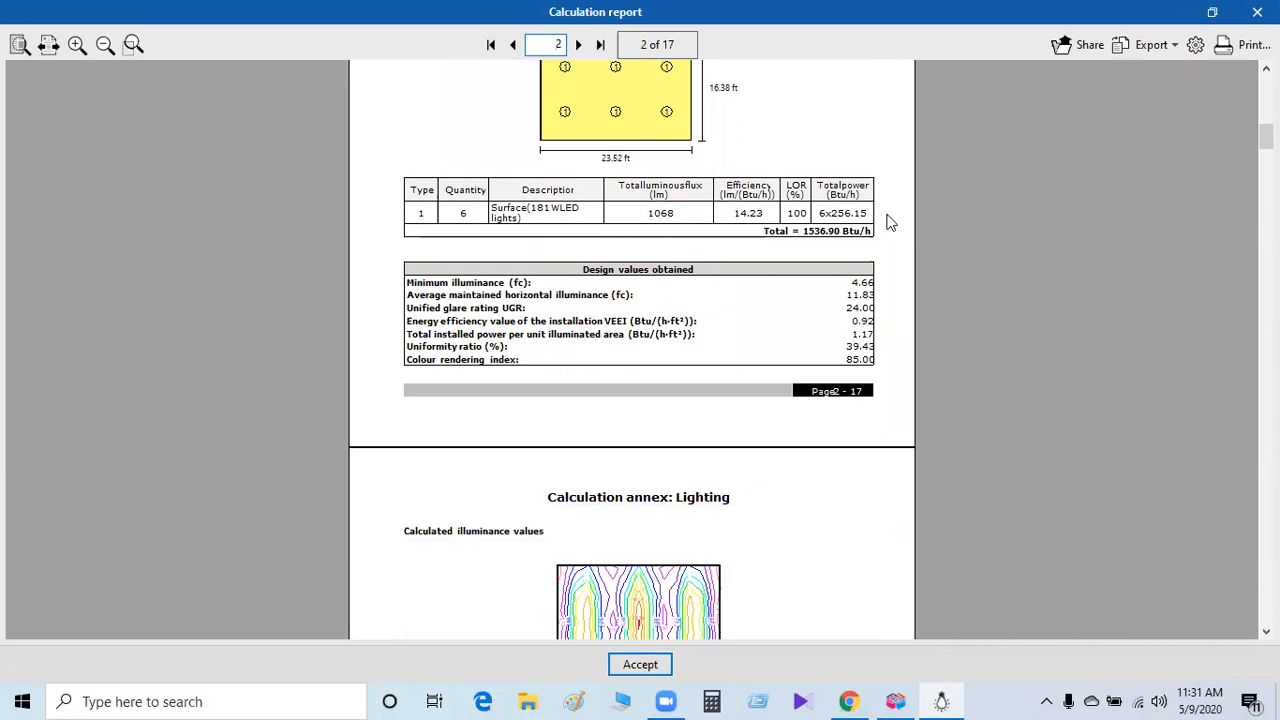
scroll(733, 231, "down", 4)
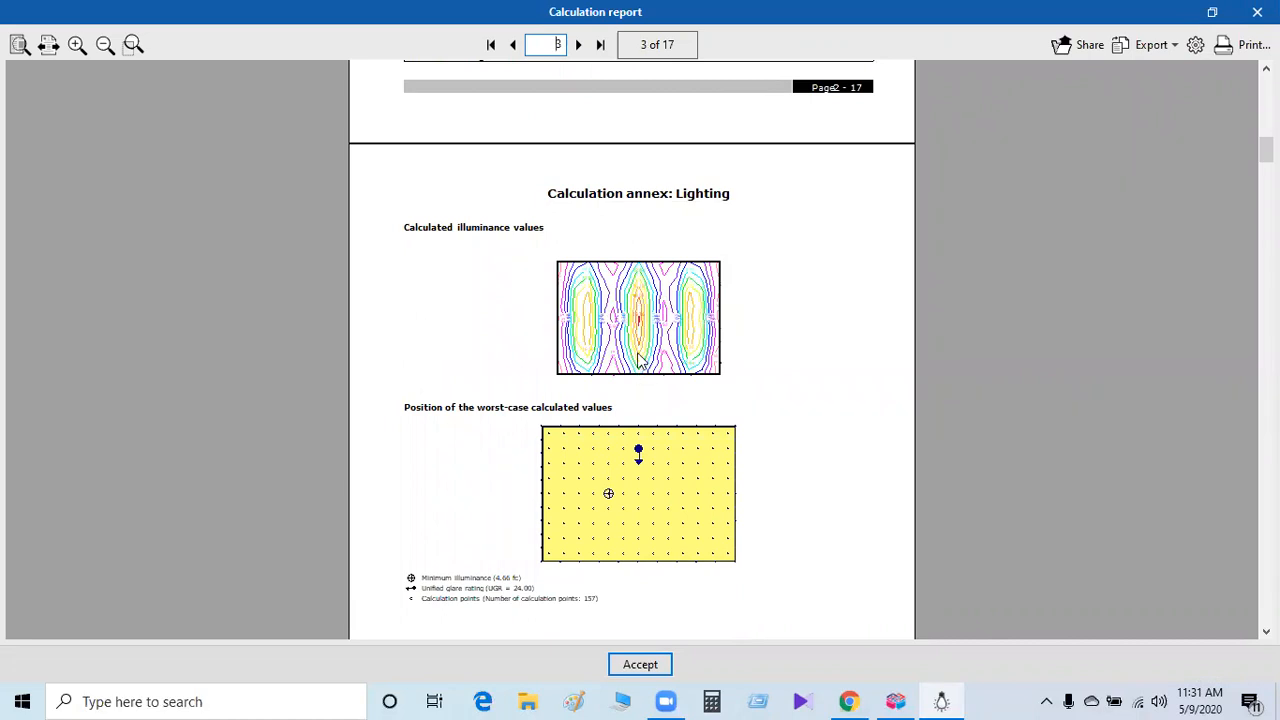
scroll(640, 362, "down", 3)
Examine the Control Room's lighting data, luminaire arrangement, design values and illuminance contours in the calculation report.
scroll(640, 358, "down", 6)
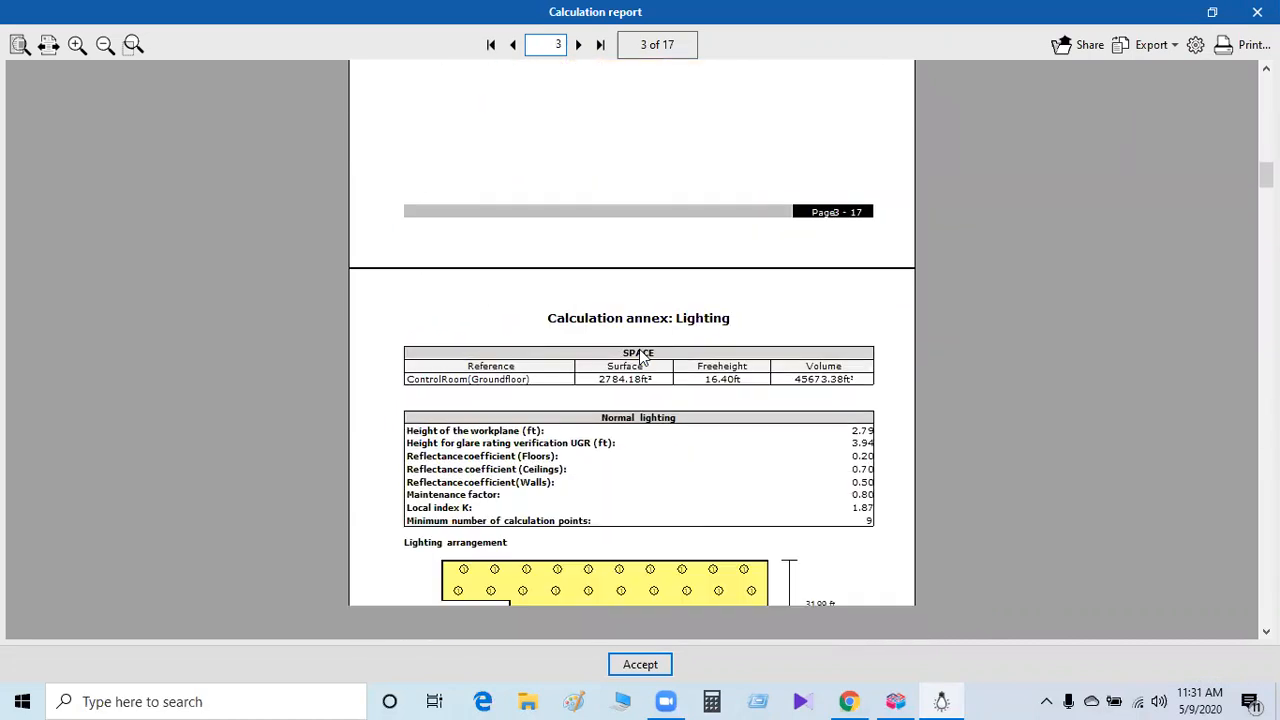
scroll(643, 357, "down", 2)
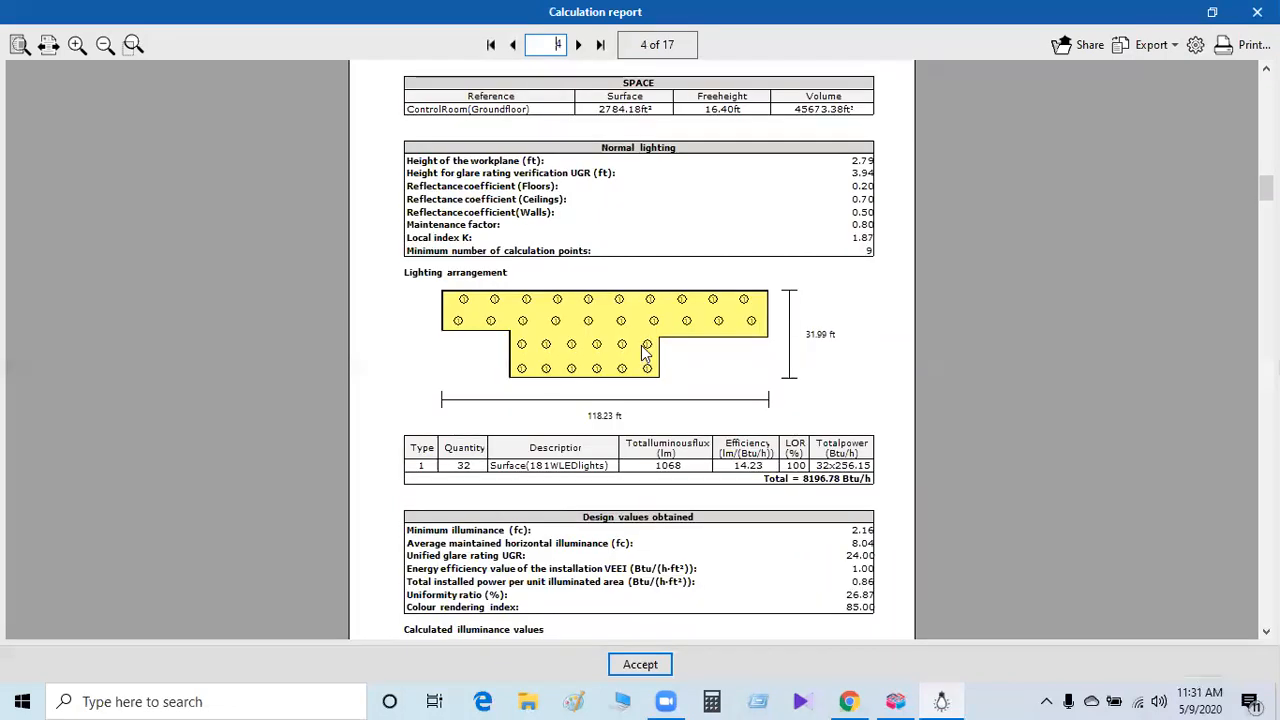
scroll(645, 355, "down", 3)
scroll(645, 354, "down", 2)
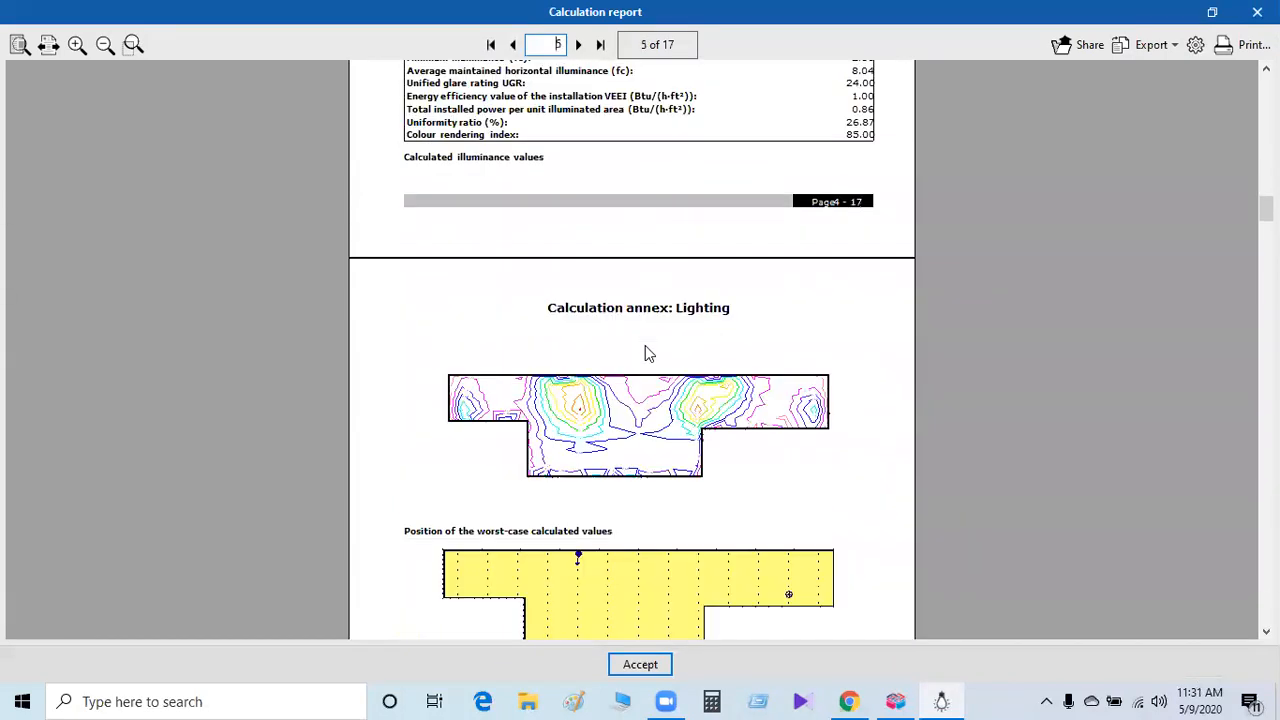
scroll(645, 352, "down", 2)
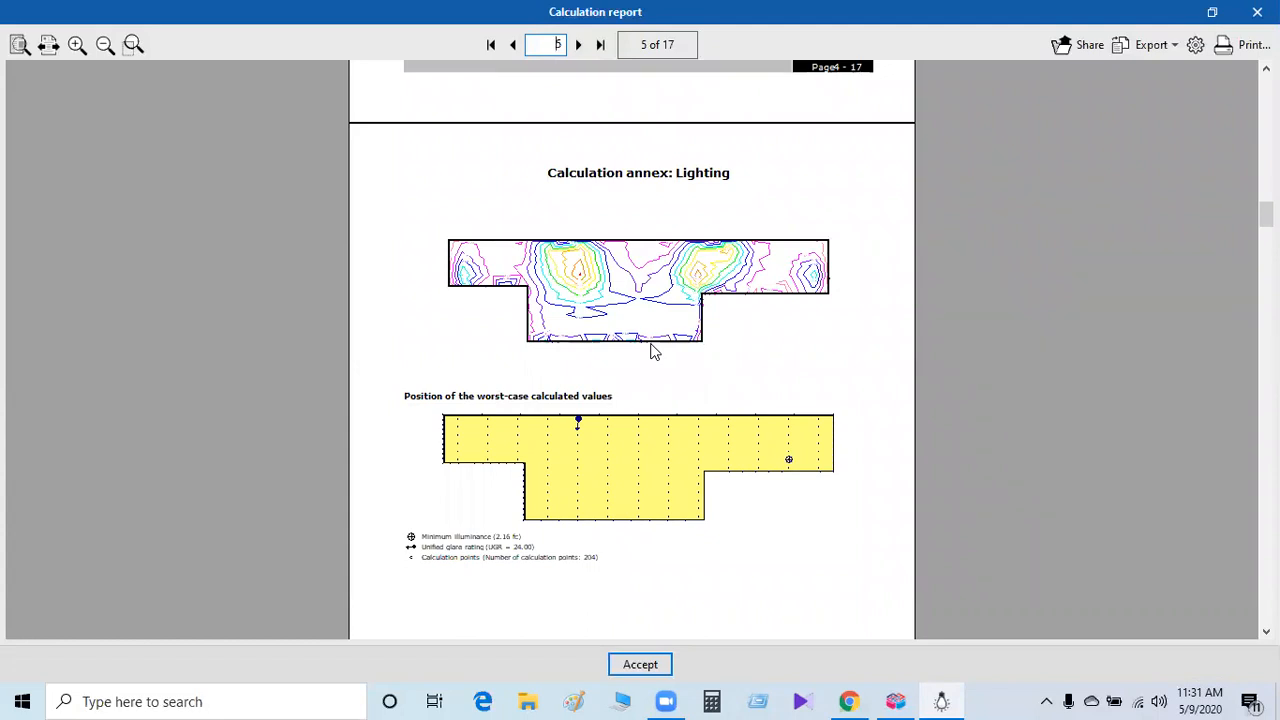
scroll(652, 350, "down", 8)
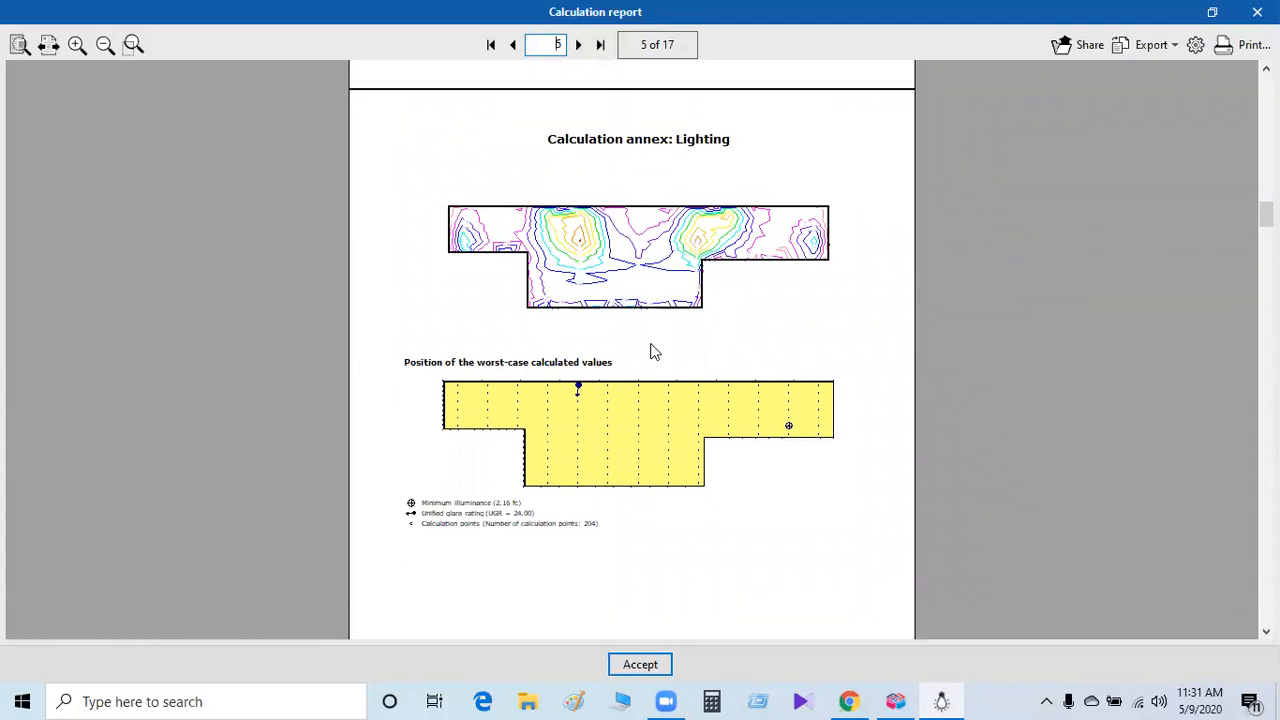
Review the report pages for the Manager Room, Pantry, Toilet and the remaining ground-floor spaces.
scroll(655, 345, "down", 7)
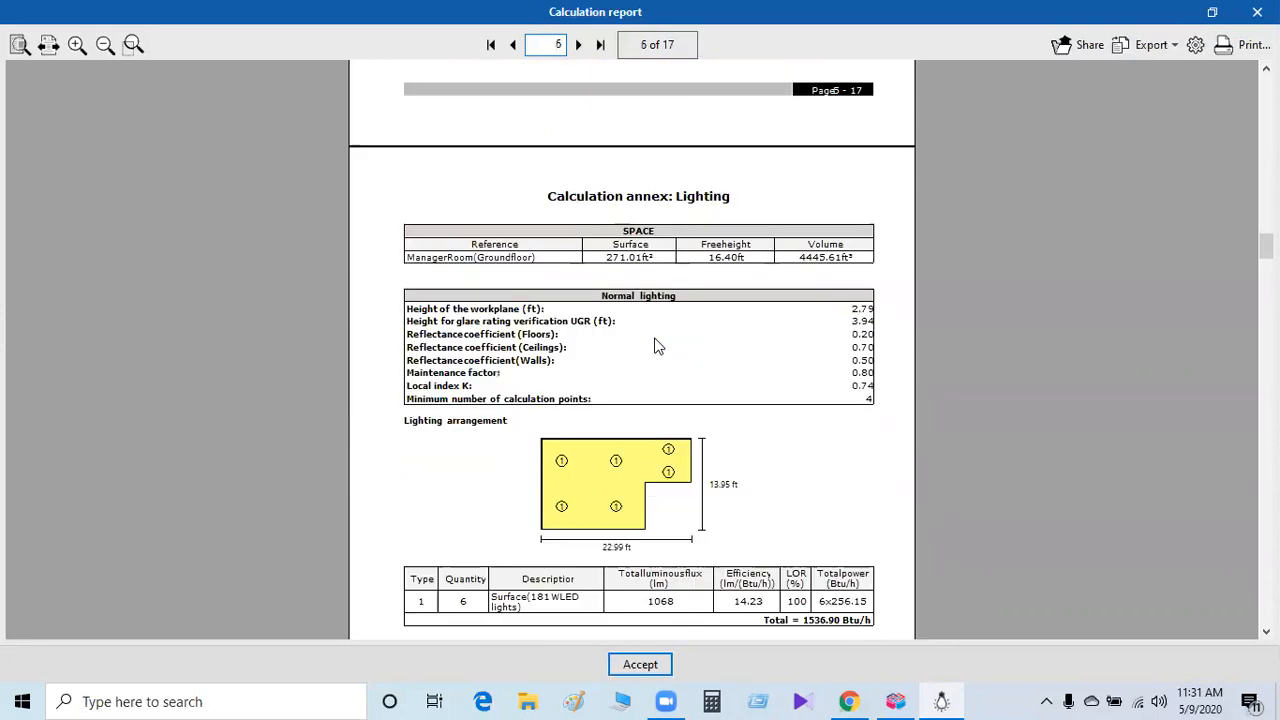
scroll(660, 340, "down", 13)
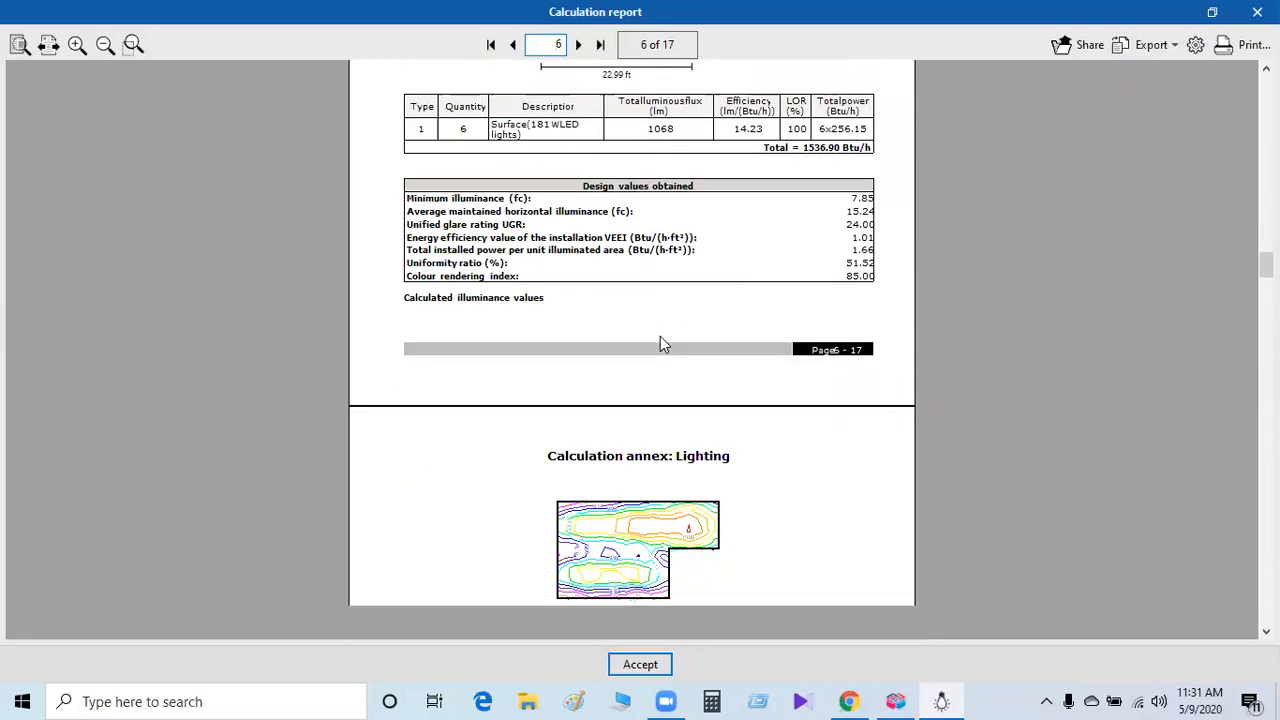
scroll(673, 336, "down", 20)
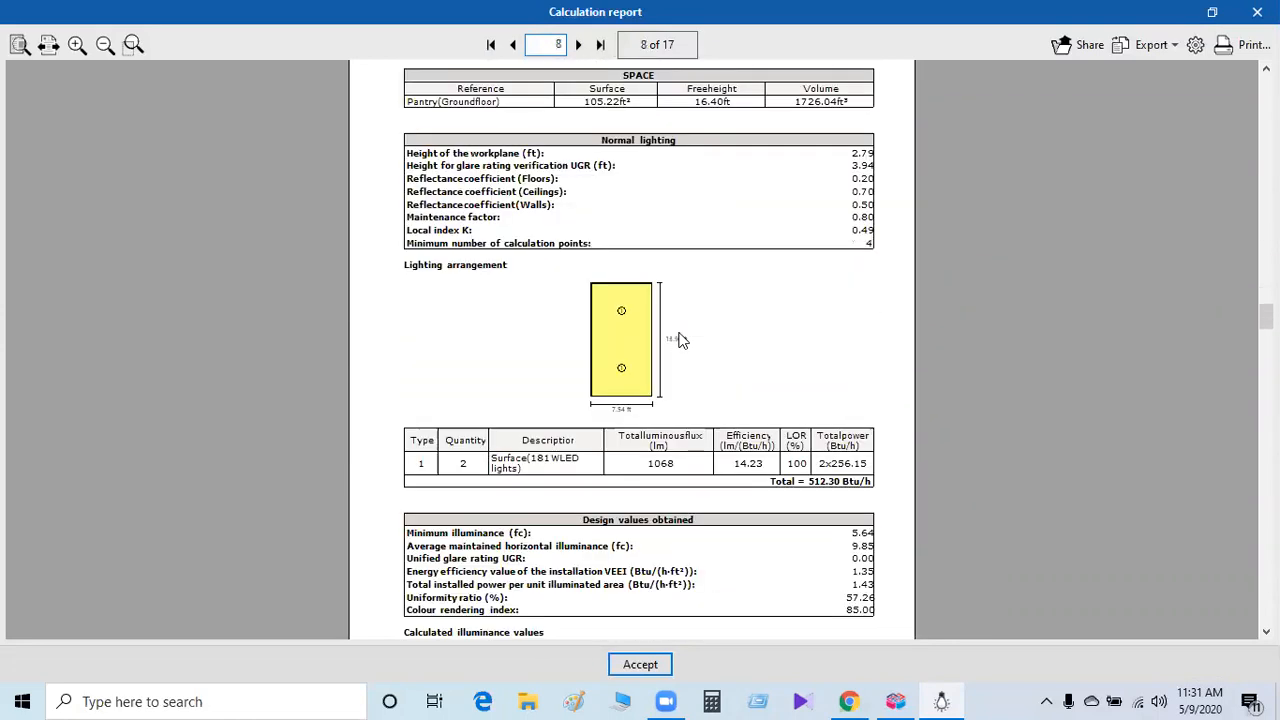
scroll(690, 329, "down", 18)
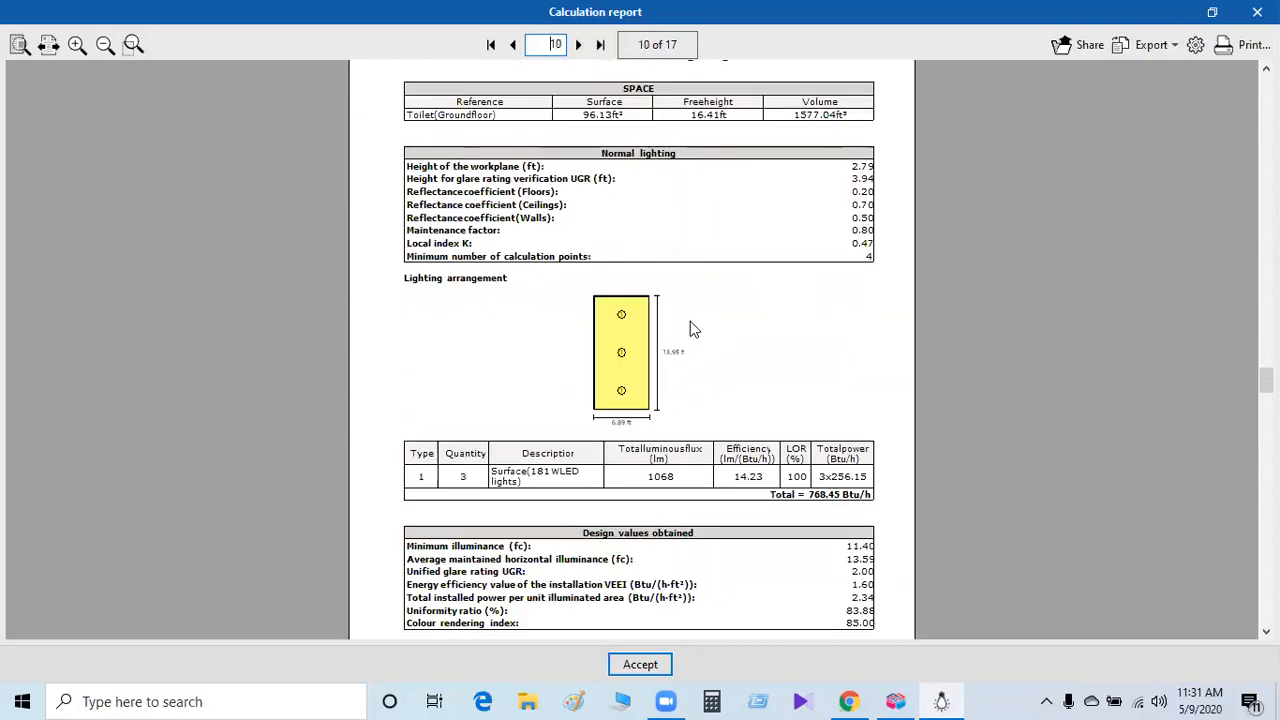
scroll(697, 328, "down", 15)
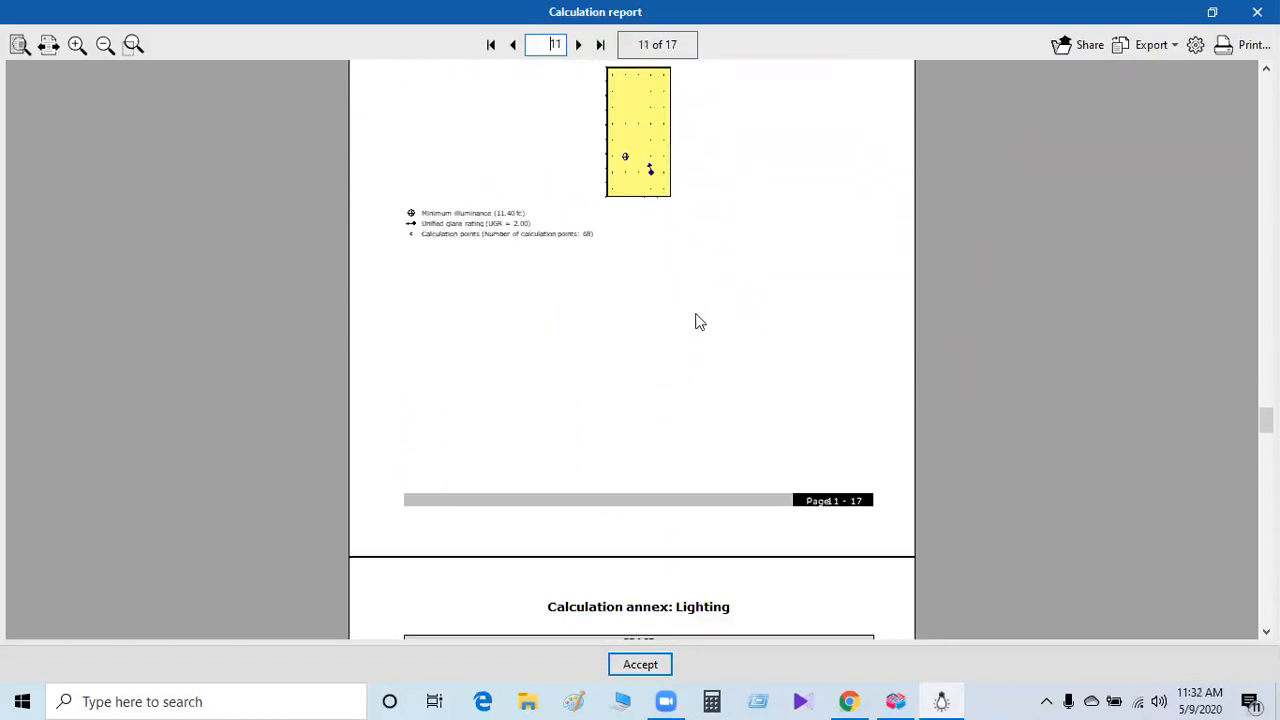
scroll(722, 315, "down", 20)
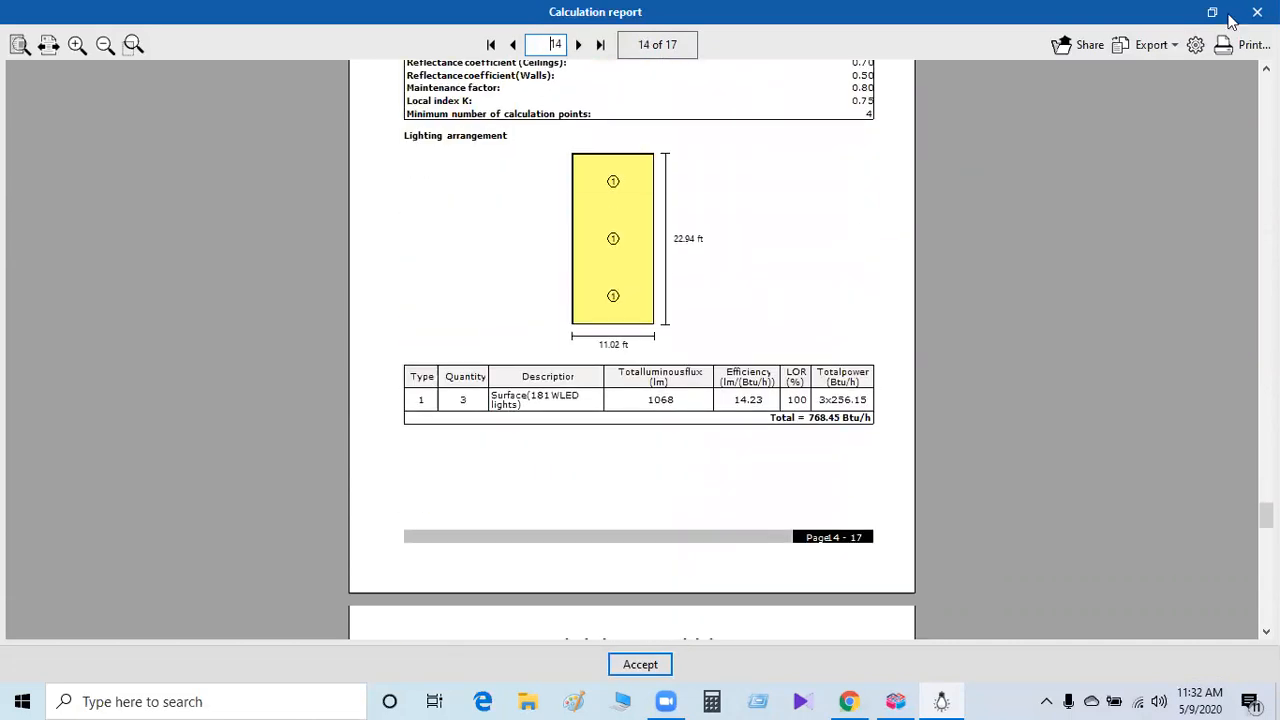
Check the report's available export formats, review the final pages through the photometric curves, and close the report.
left_click(1145, 45)
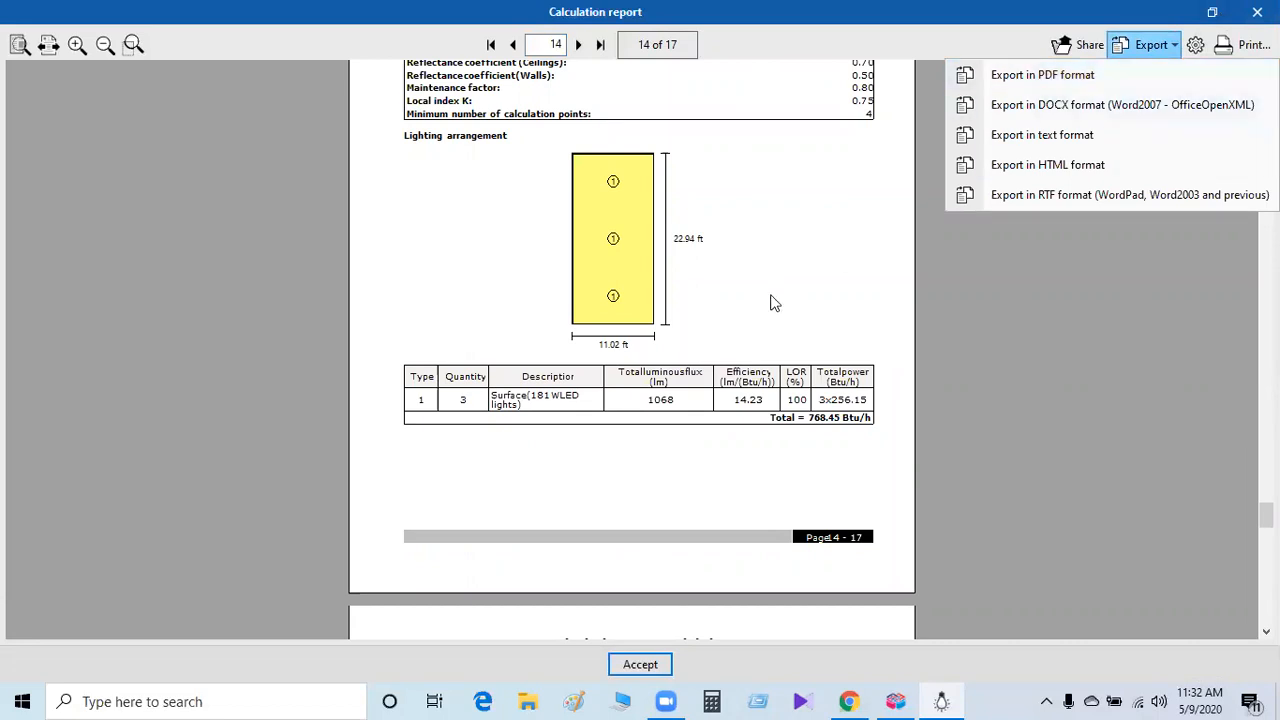
scroll(770, 302, "down", 10)
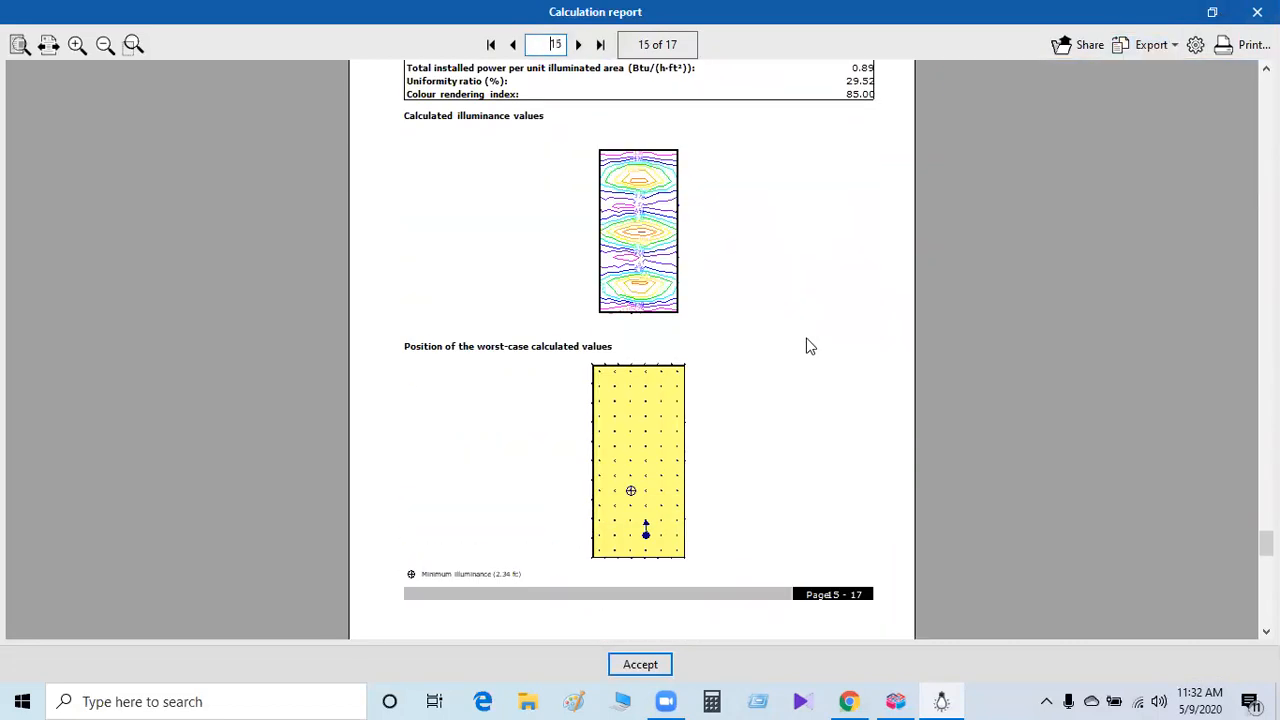
scroll(754, 434, "down", 10)
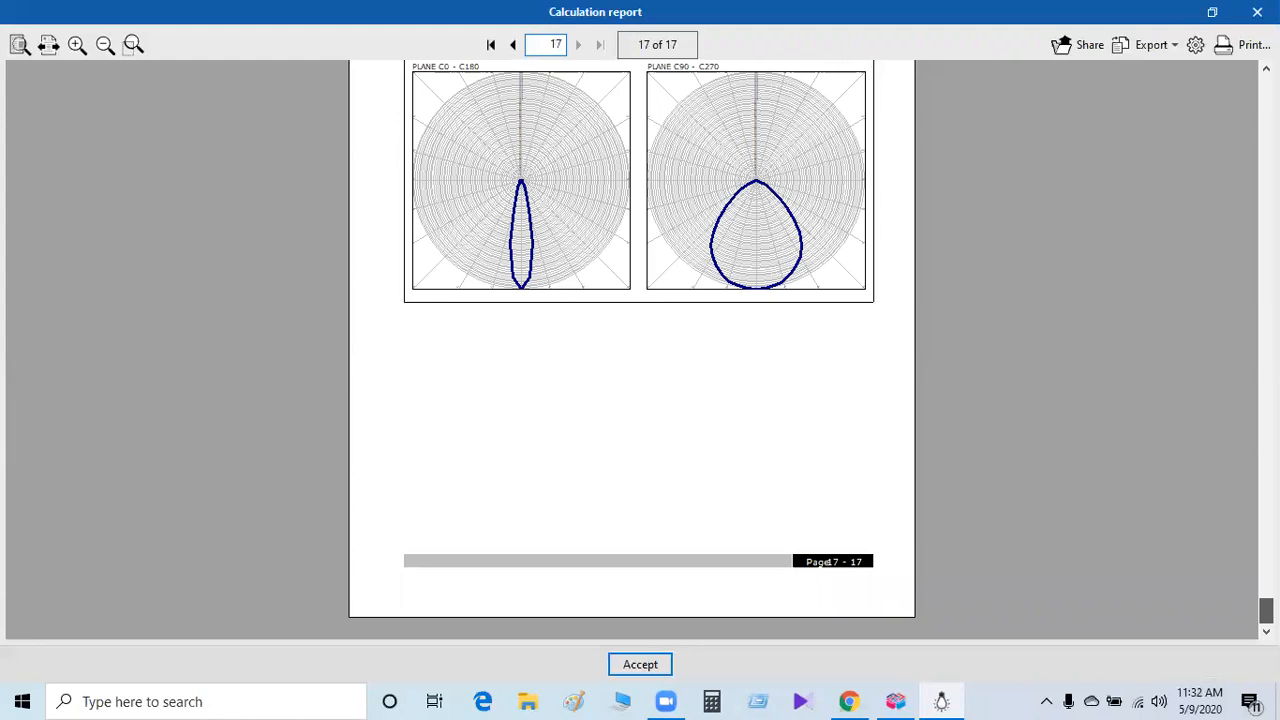
left_click(651, 668)
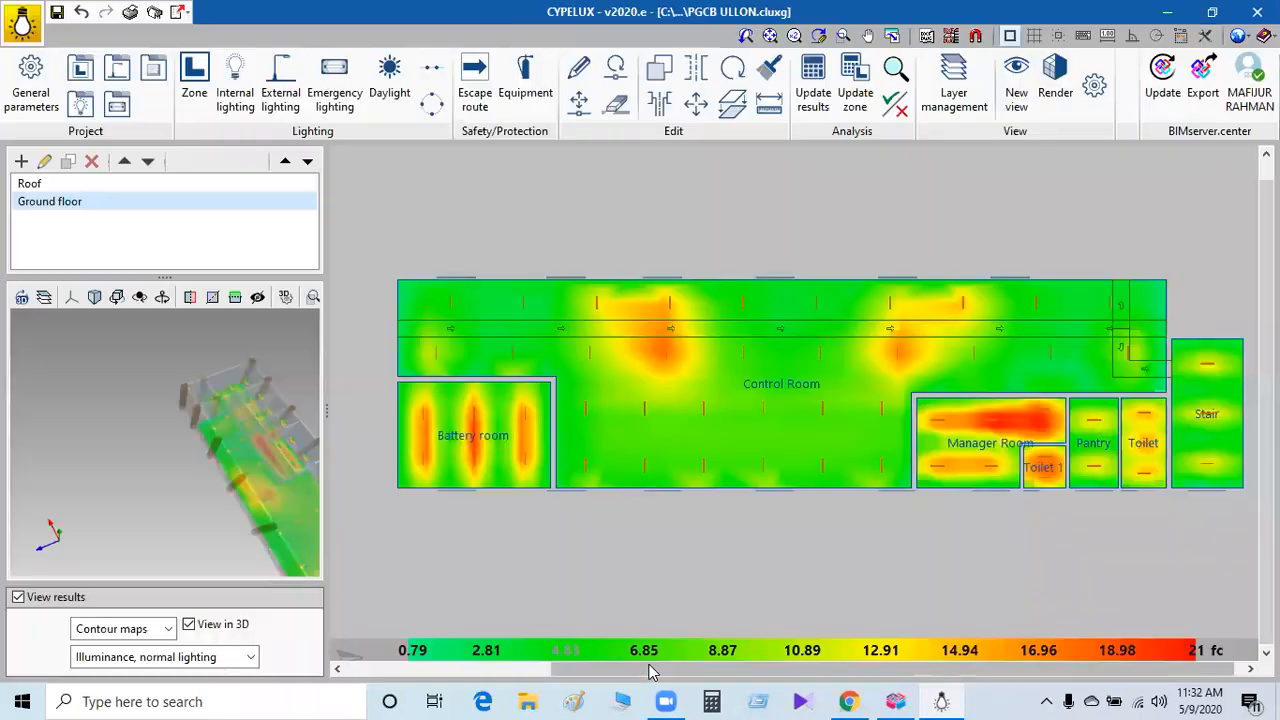
Update the calculation results and request the Project report for the lighting design.
left_click(130, 13)
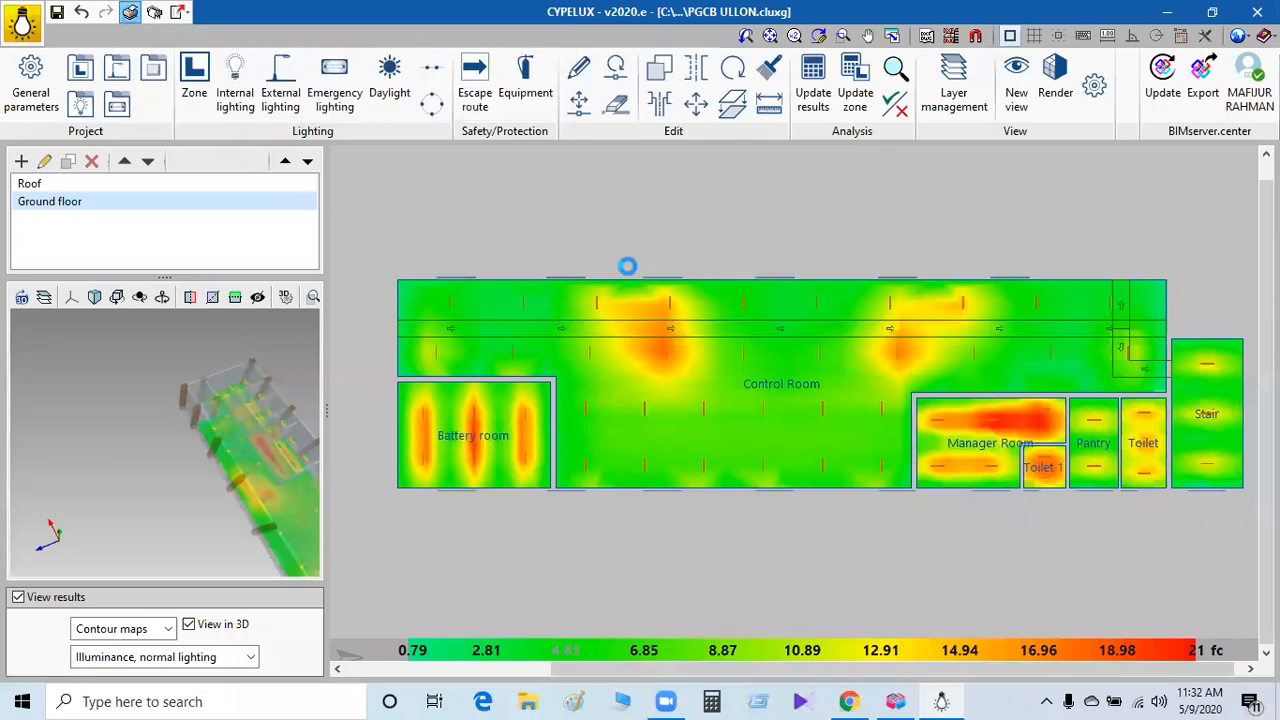
left_click(490, 398)
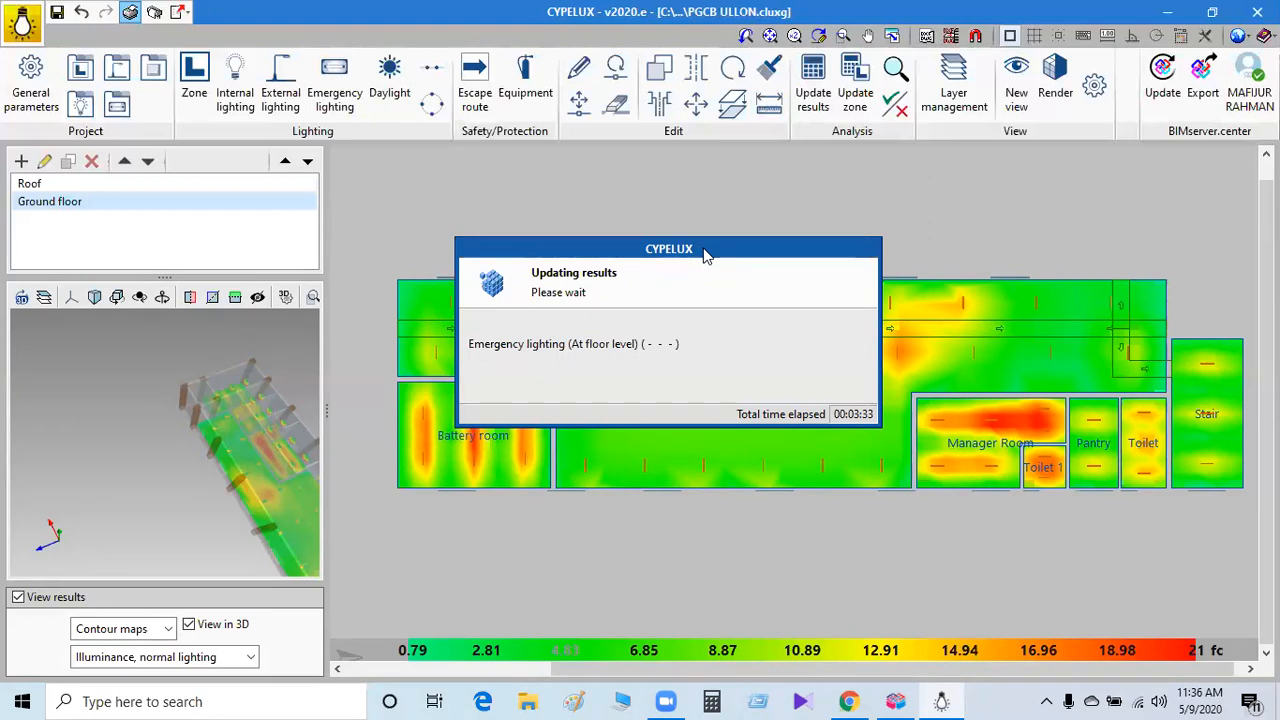
left_click(708, 347)
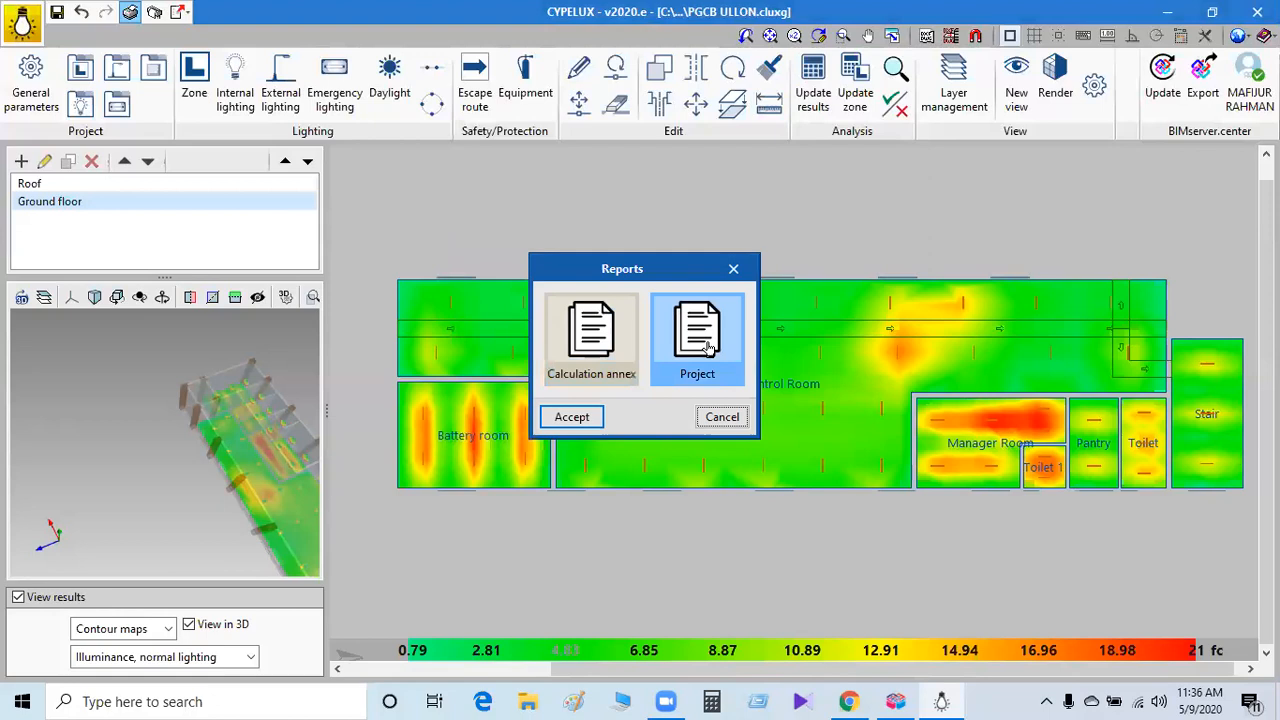
left_click(574, 417)
left_click(642, 400)
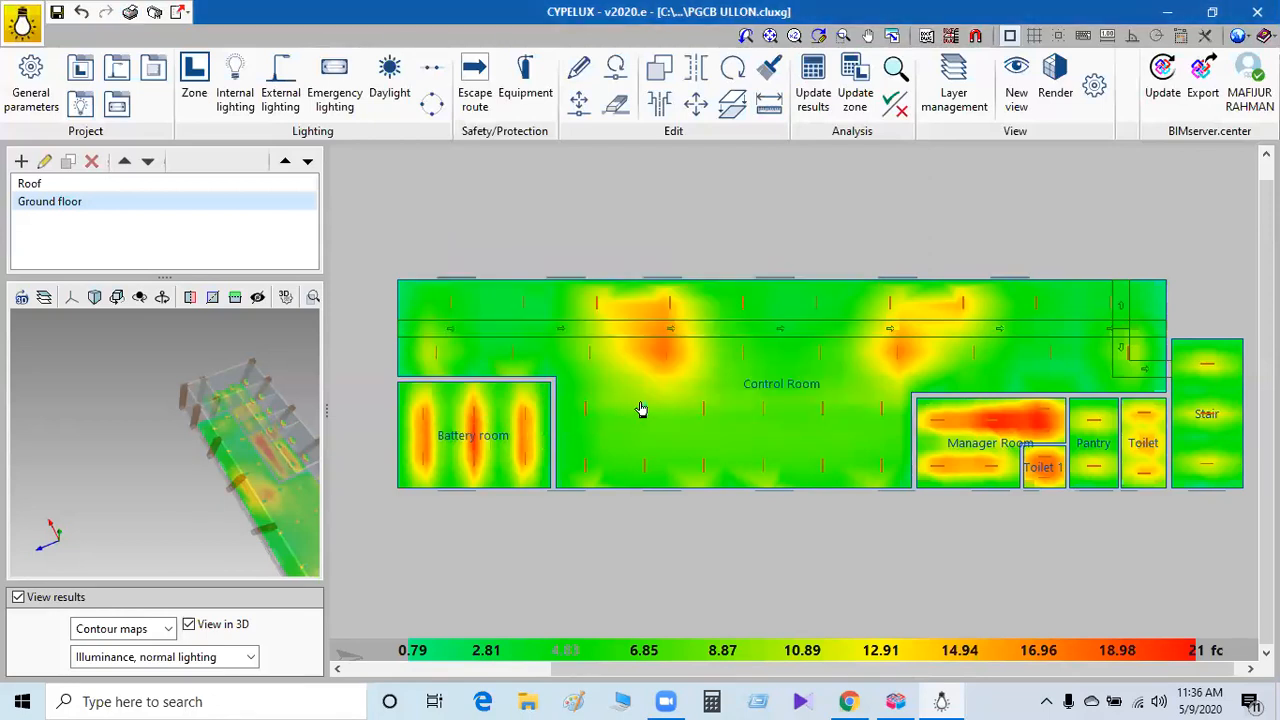
left_click(511, 281)
left_click(851, 538)
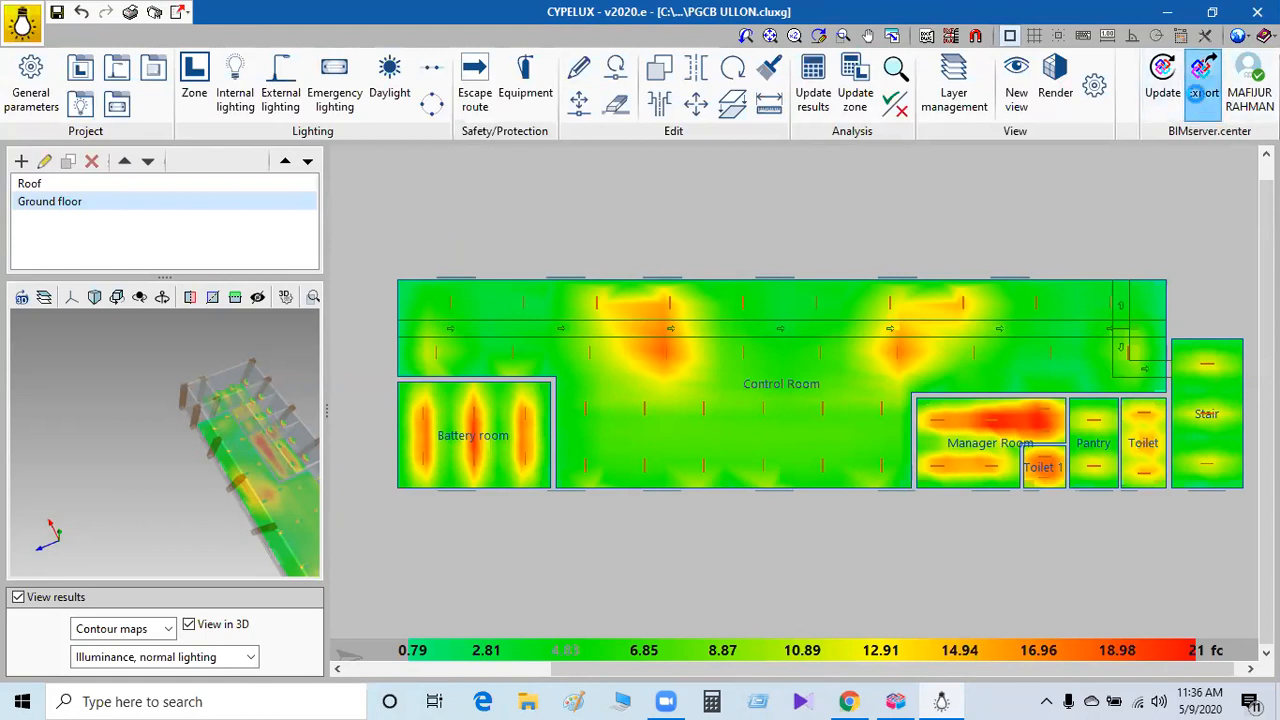
Export the lighting project to BIMserver.center with updated results.
left_click(1197, 88)
left_click(506, 396)
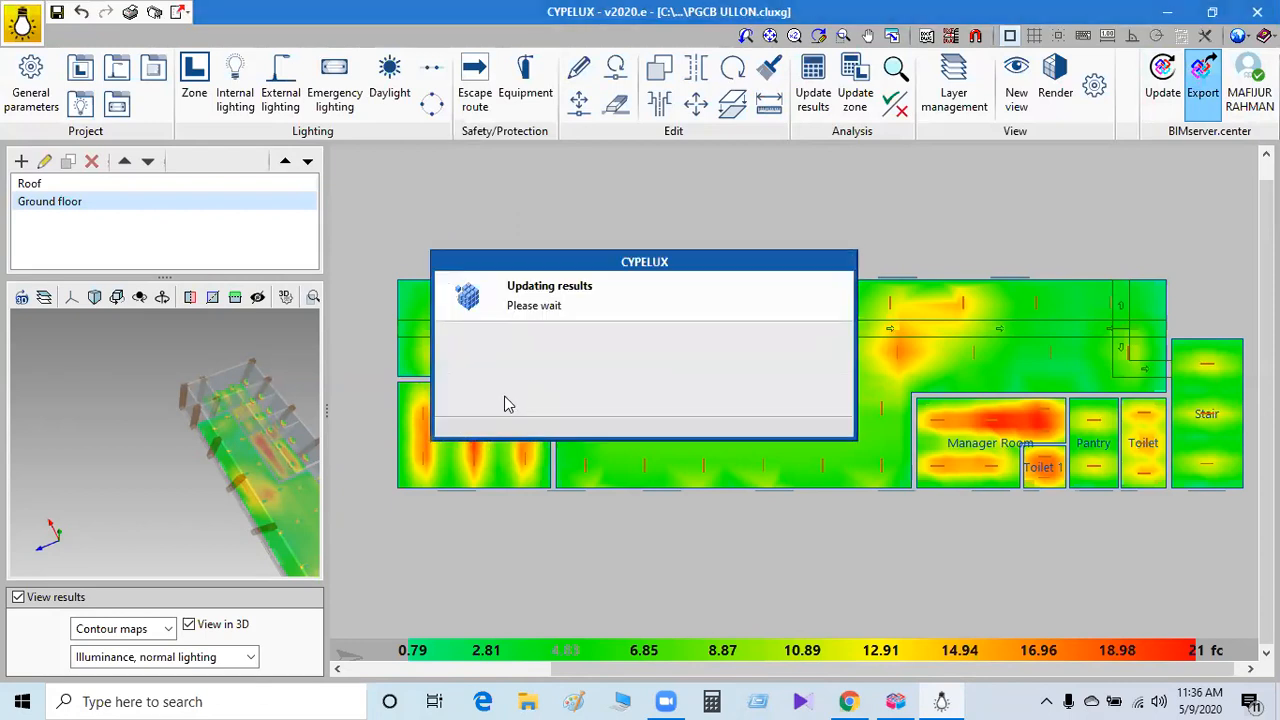